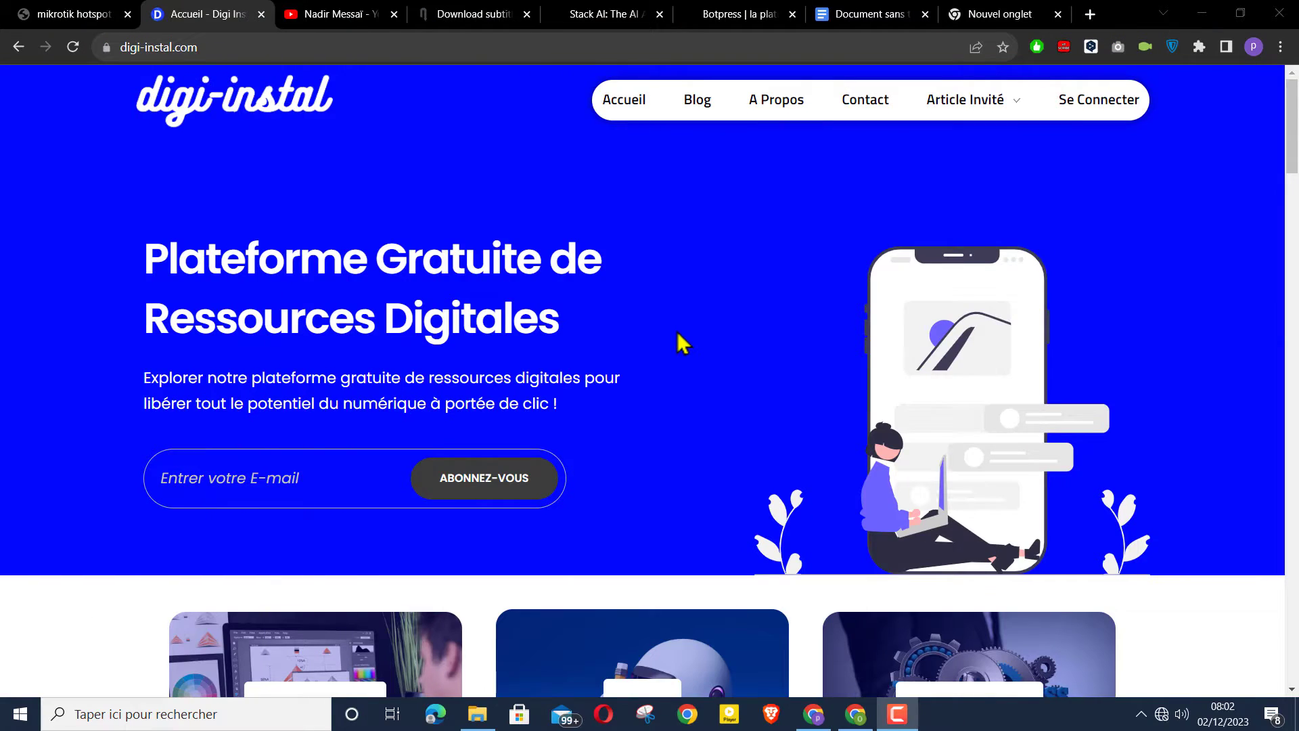
Open the Coach DevPerso chatbot page from the website's IA tools section
{"action": "scroll", "coordinate": [678, 342], "scroll_direction": "down", "scroll_amount": 4}
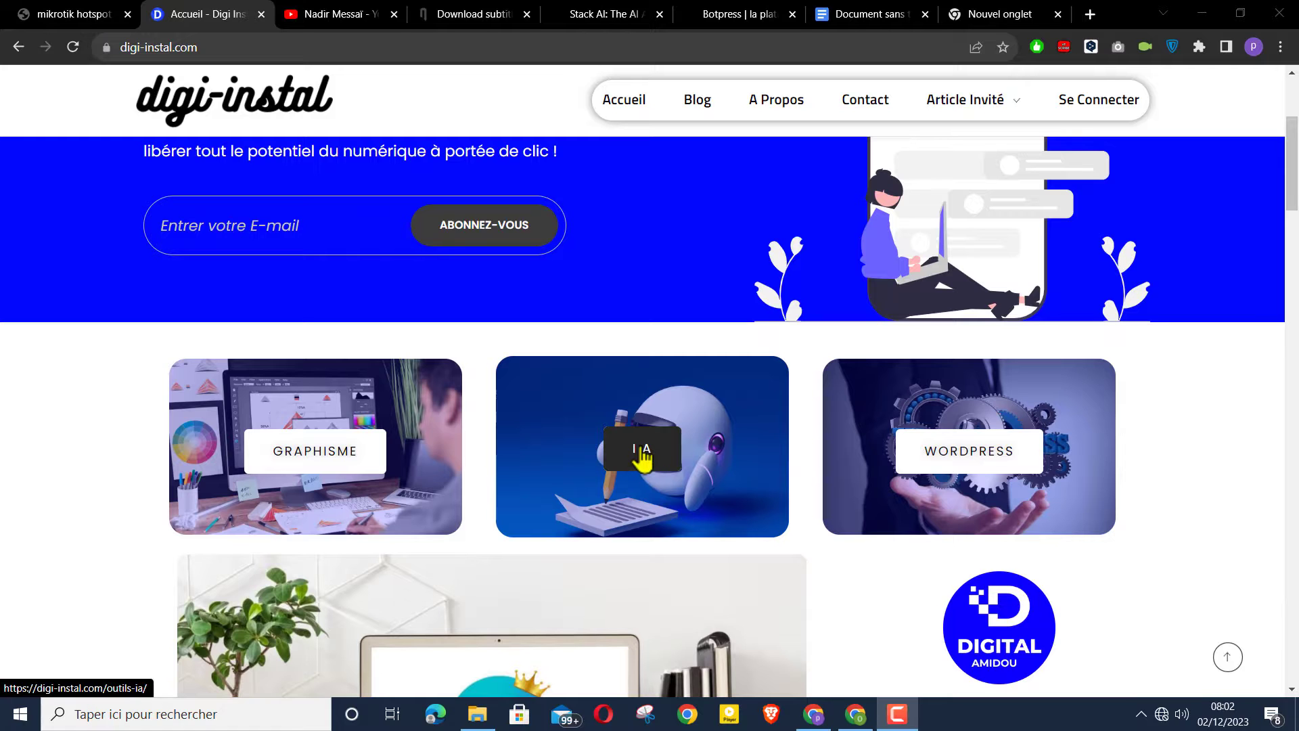
{"action": "left_click", "coordinate": [641, 460]}
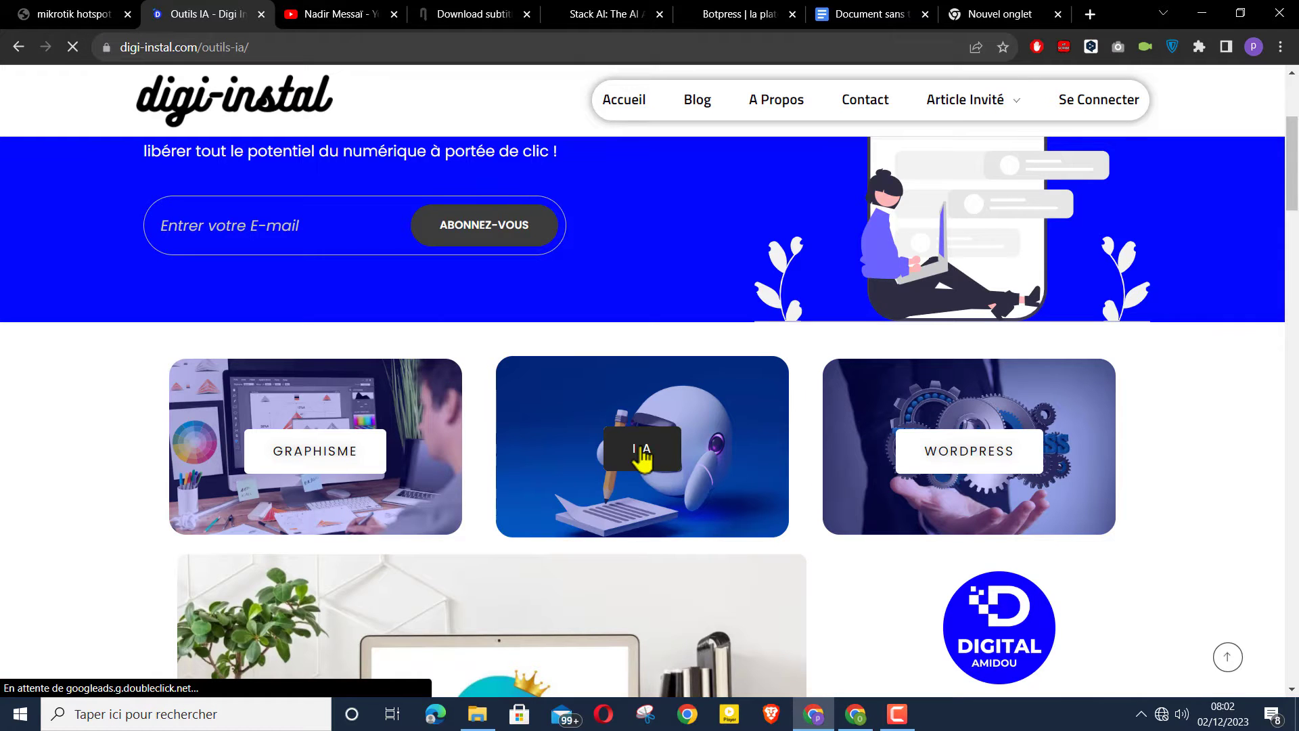
{"action": "scroll", "coordinate": [640, 450], "scroll_direction": "down", "scroll_amount": 5}
{"action": "scroll", "coordinate": [640, 449], "scroll_direction": "down", "scroll_amount": 1}
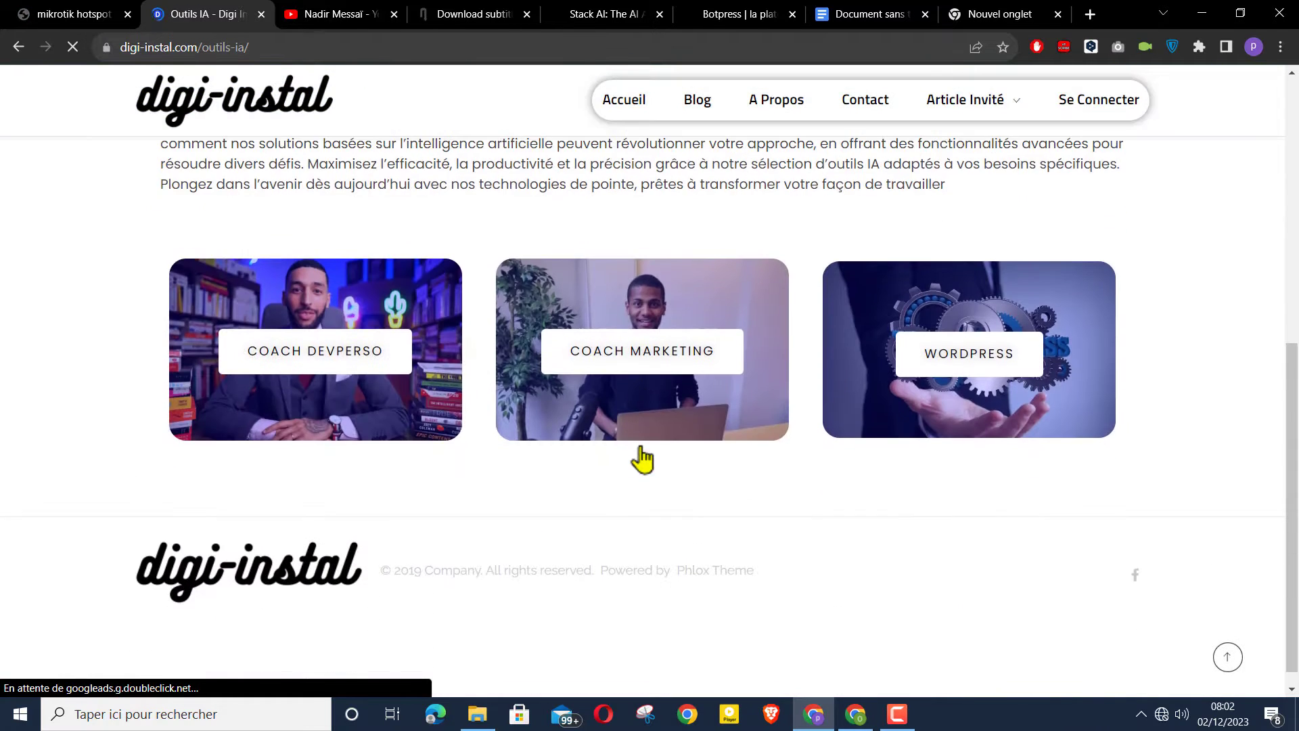
{"action": "left_click", "coordinate": [318, 359]}
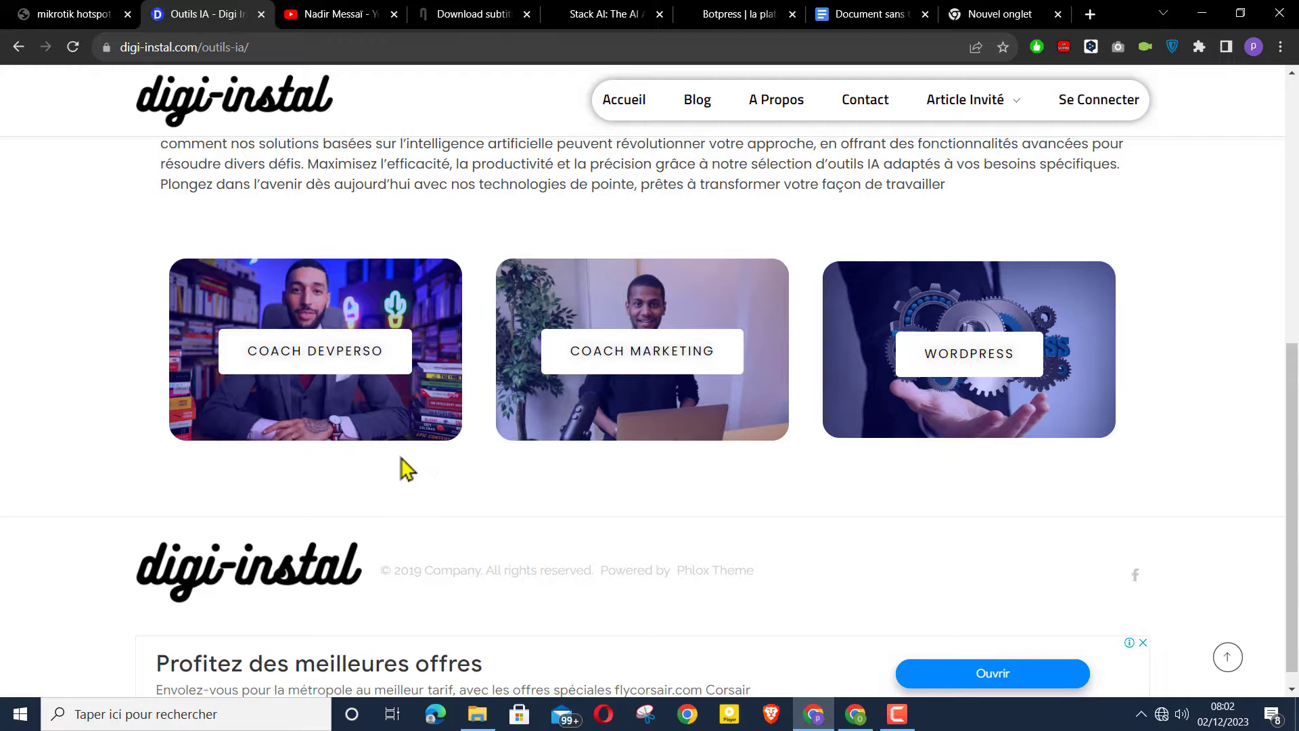
{"action": "left_click", "coordinate": [325, 360]}
Look over the Chatbot DevPerso page, open its chatbot window and review the earlier conversation
{"action": "scroll", "coordinate": [669, 460], "scroll_direction": "down", "scroll_amount": 2}
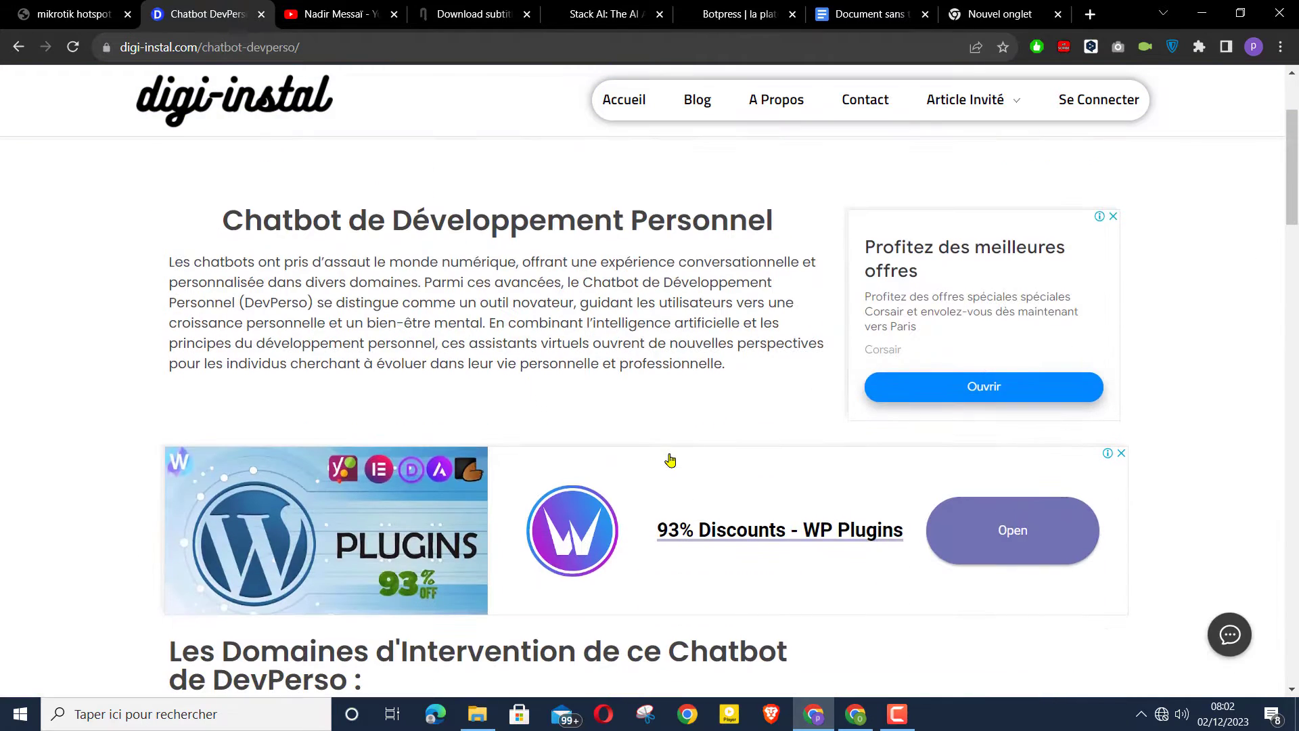
{"action": "scroll", "coordinate": [553, 404], "scroll_direction": "down", "scroll_amount": 10}
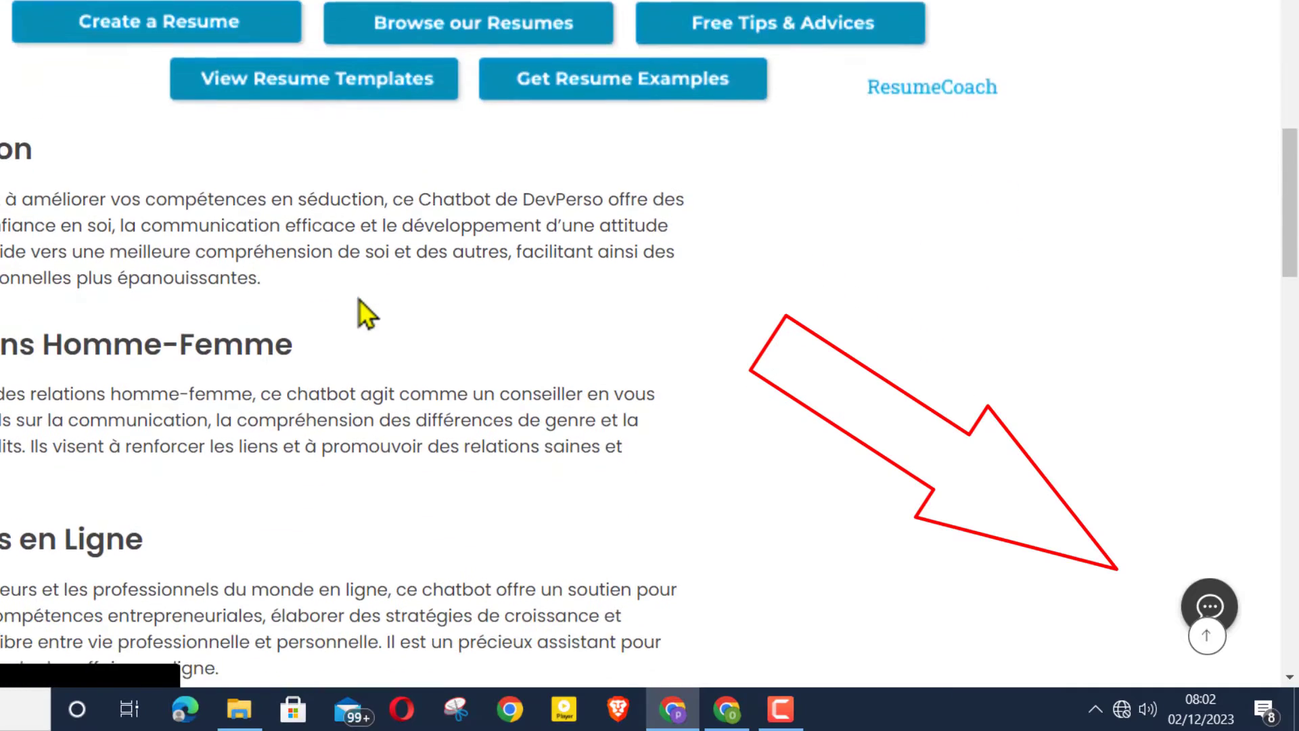
{"action": "scroll", "coordinate": [360, 299], "scroll_direction": "down", "scroll_amount": 3}
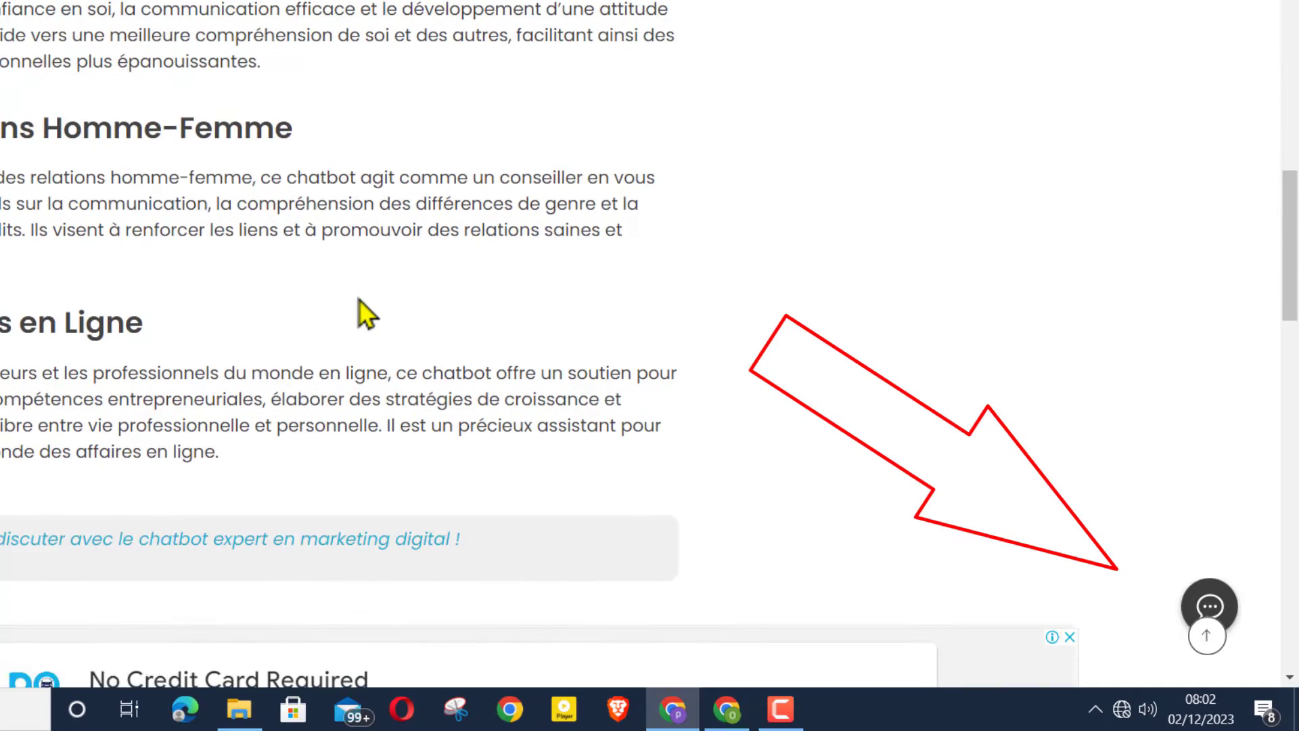
{"action": "scroll", "coordinate": [360, 299], "scroll_direction": "up", "scroll_amount": 15}
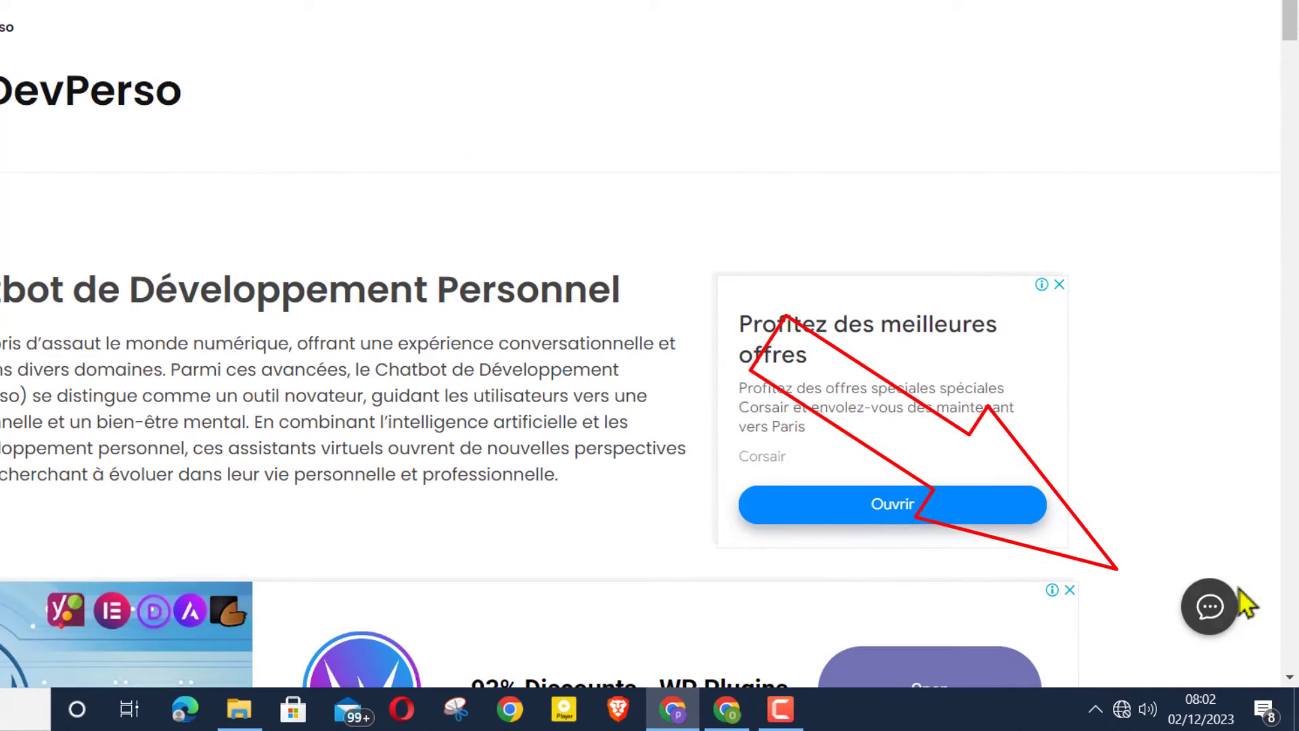
{"action": "left_click", "coordinate": [1210, 609]}
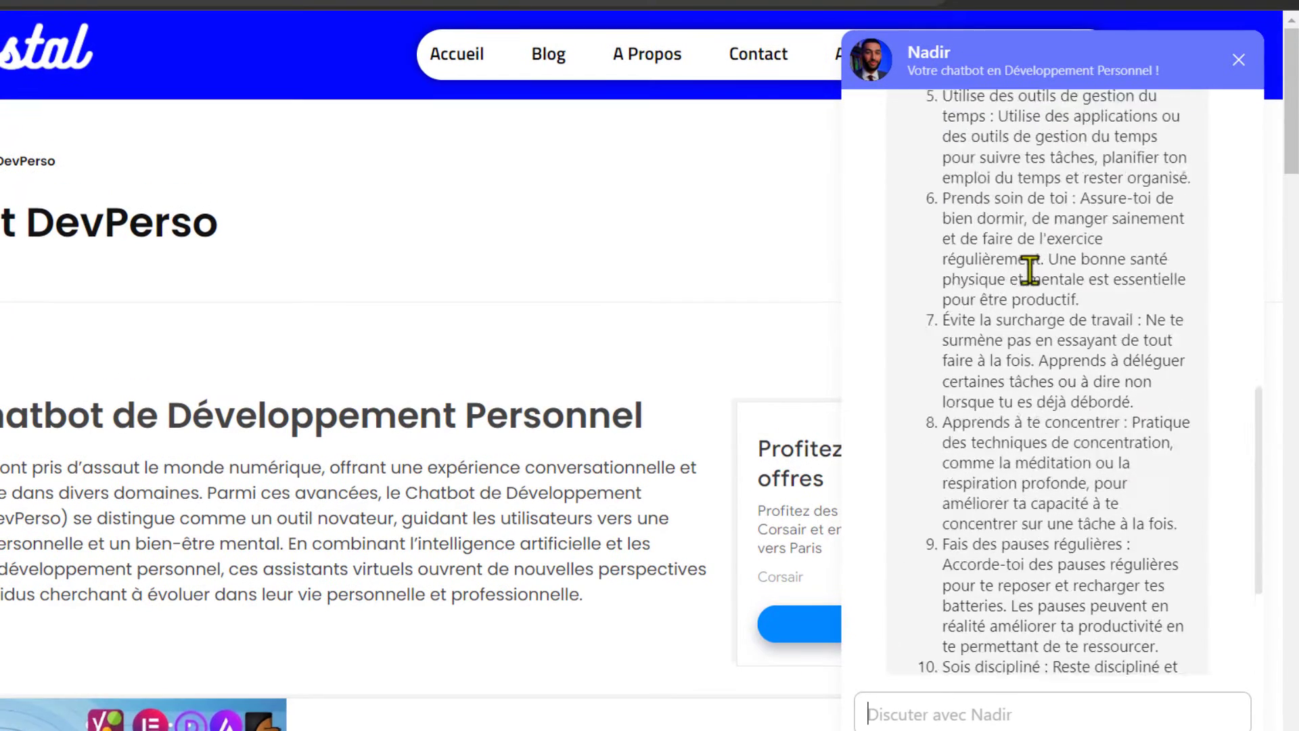
{"action": "scroll", "coordinate": [1028, 268], "scroll_direction": "up", "scroll_amount": 10}
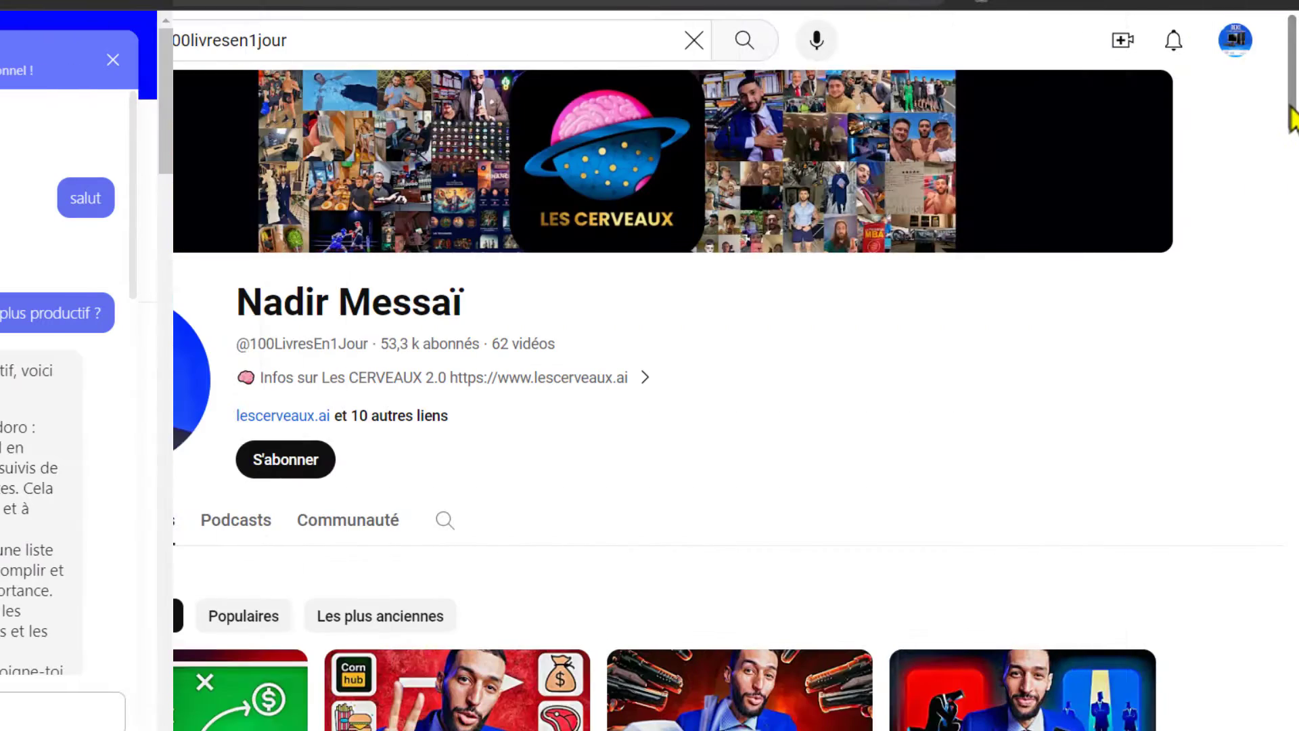
{"action": "scroll", "coordinate": [1292, 118], "scroll_direction": "down", "scroll_amount": 7}
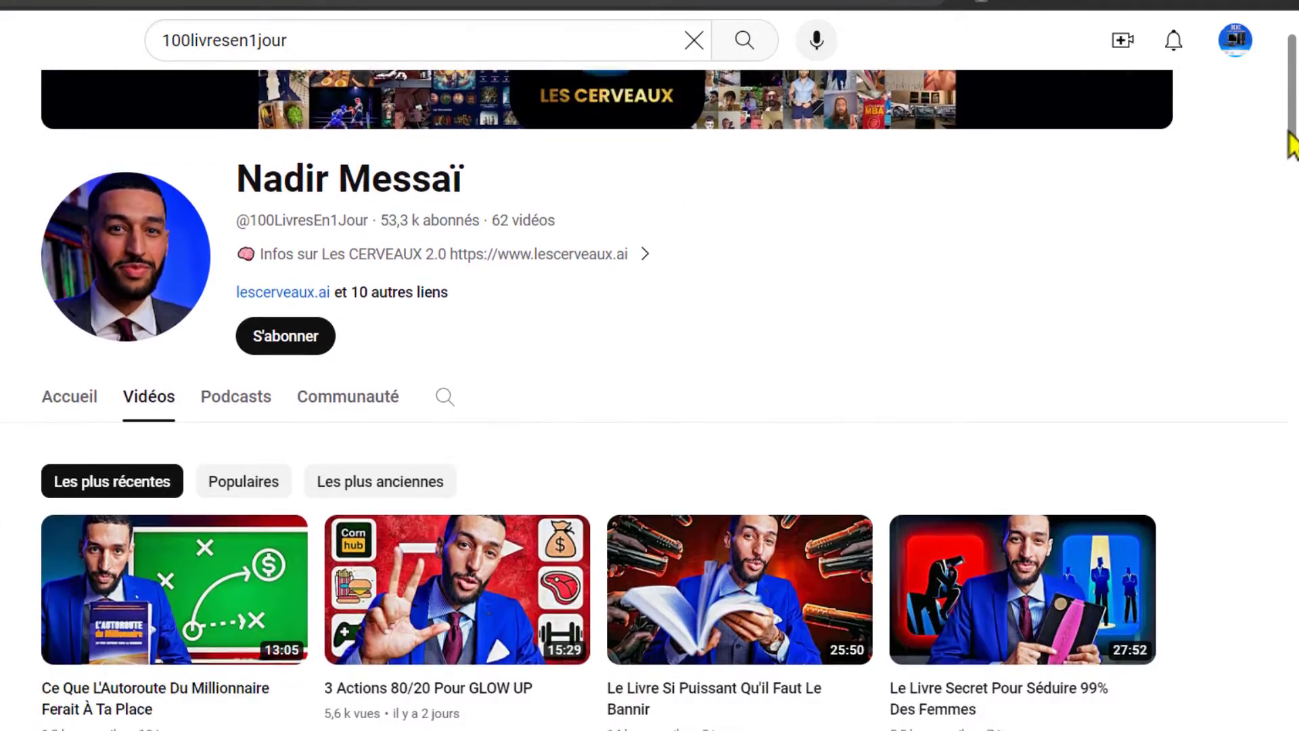
{"action": "scroll", "coordinate": [650, 406], "scroll_direction": "down", "scroll_amount": 10}
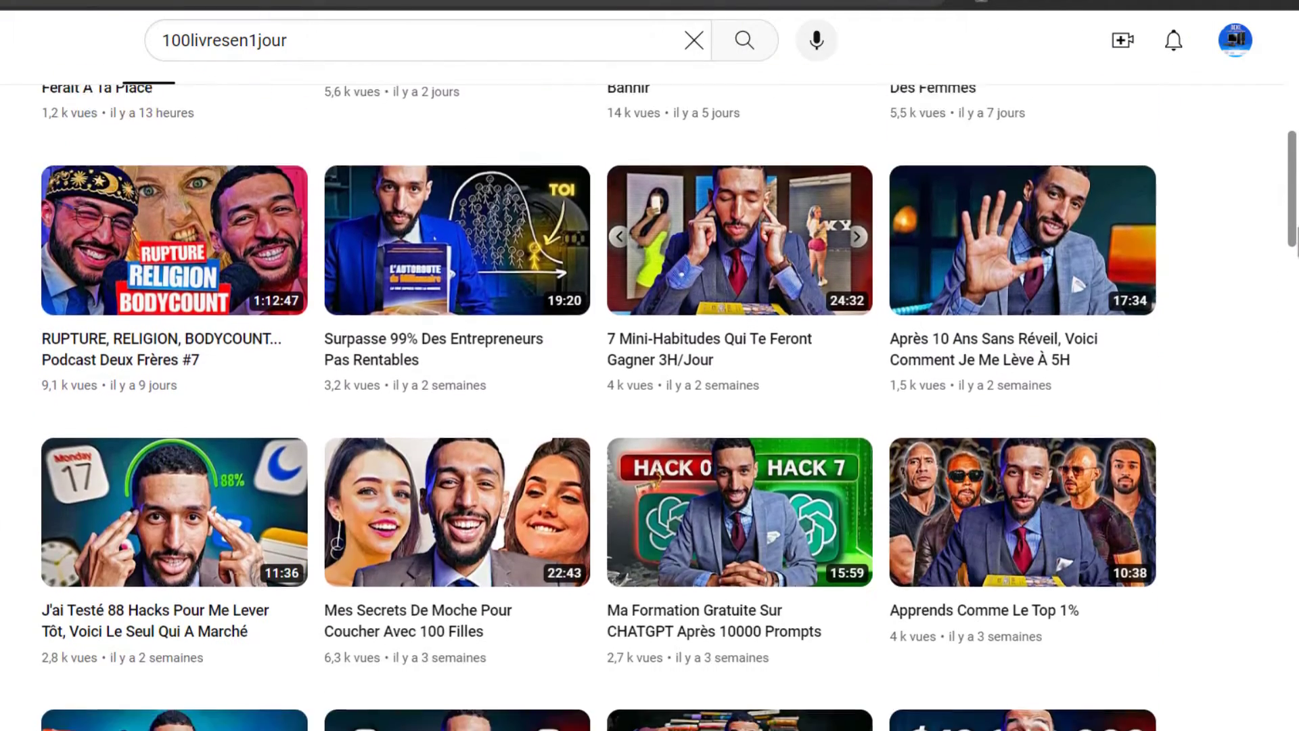
{"action": "scroll", "coordinate": [649, 406], "scroll_direction": "down", "scroll_amount": 10}
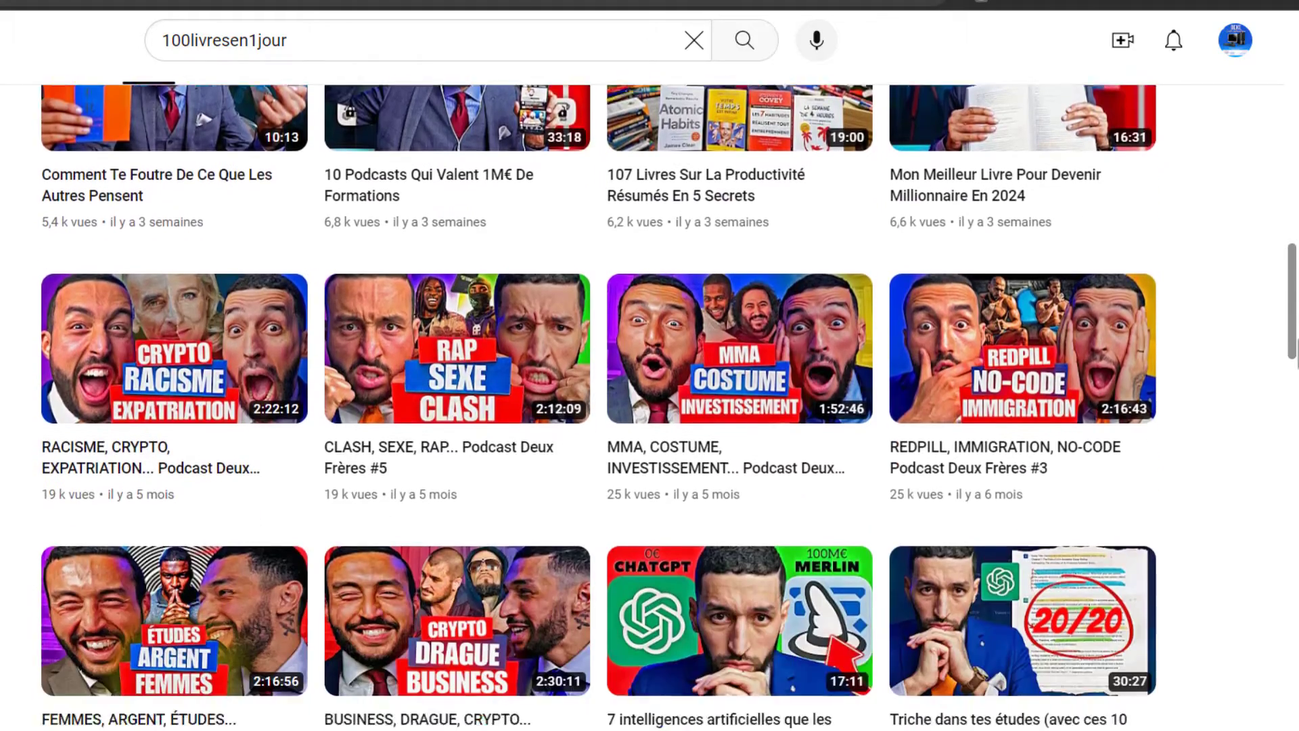
{"action": "scroll", "coordinate": [649, 406], "scroll_direction": "down", "scroll_amount": 2}
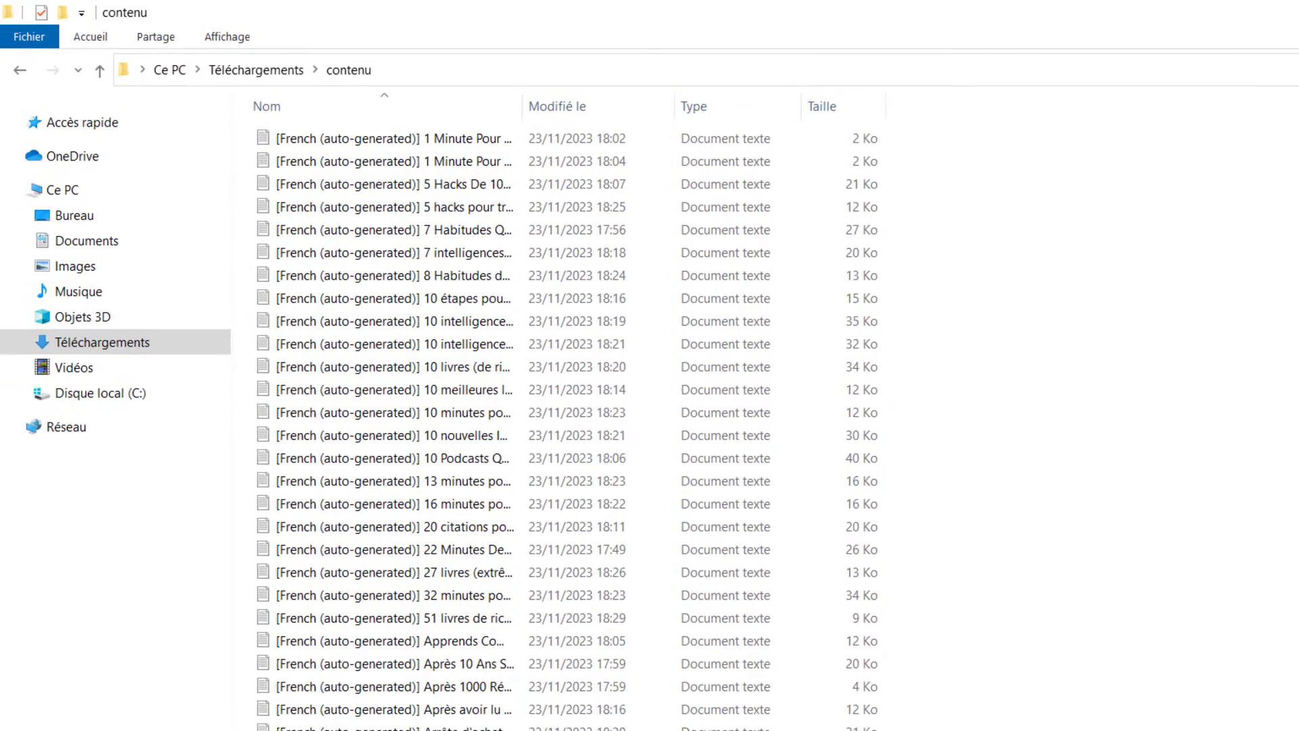
{"action": "scroll", "coordinate": [567, 424], "scroll_direction": "down", "scroll_amount": 15}
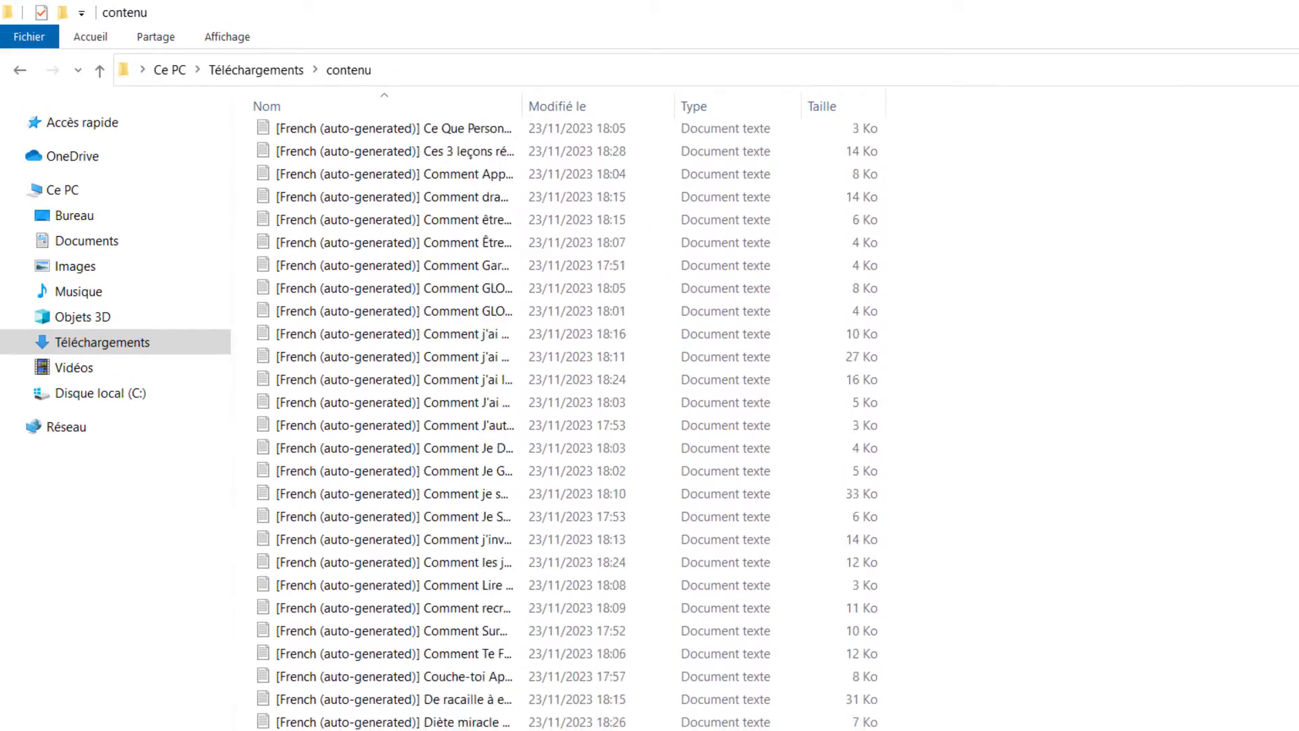
{"action": "scroll", "coordinate": [567, 425], "scroll_direction": "down", "scroll_amount": 8}
{"action": "scroll", "coordinate": [566, 424], "scroll_direction": "up", "scroll_amount": 20}
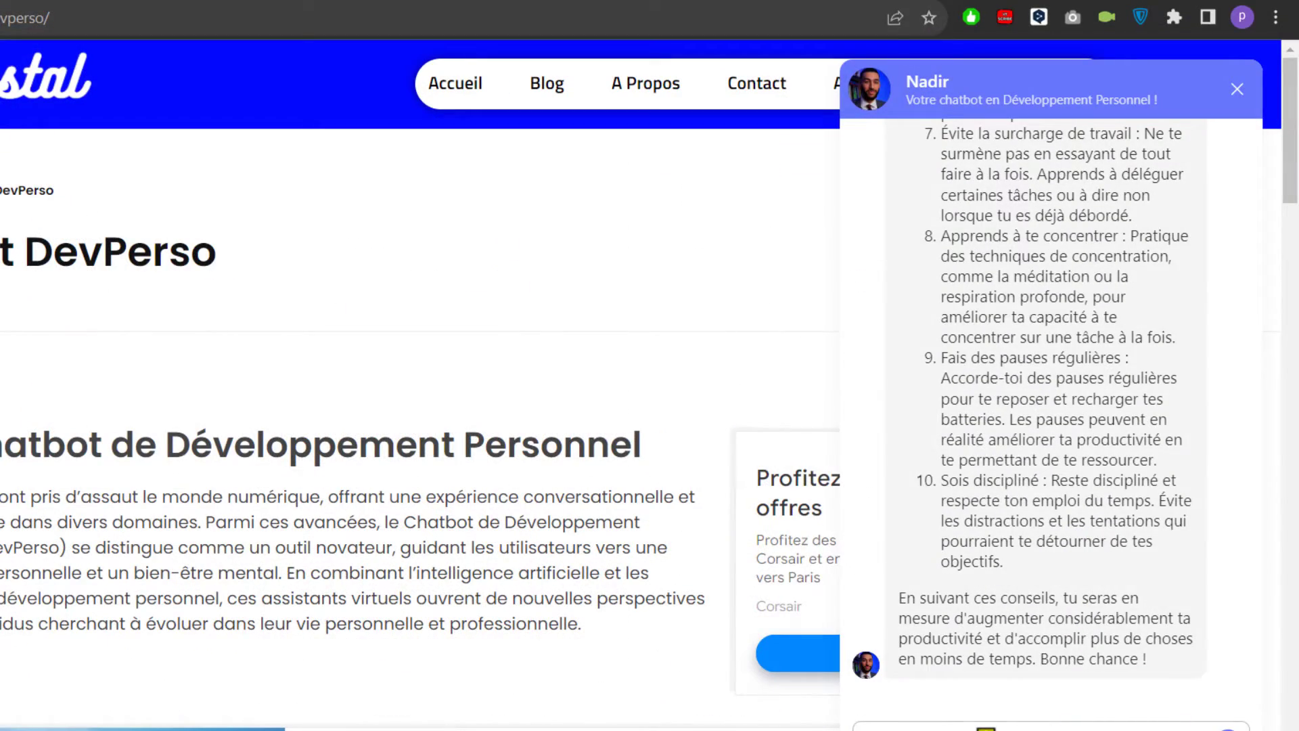
Send the chatbot "salut", ask it "comment trouver ma première copine", and read through its answer
{"action": "key", "text": "Return"}
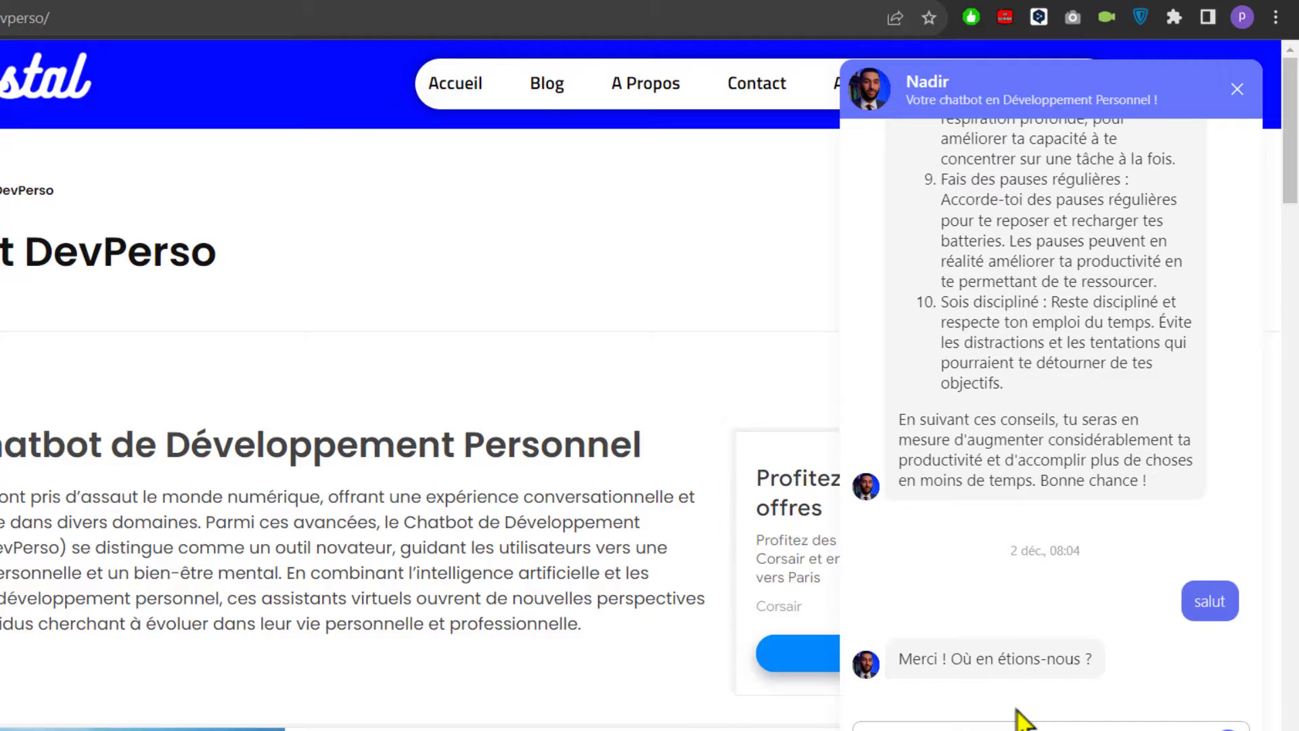
{"action": "key", "text": "Return"}
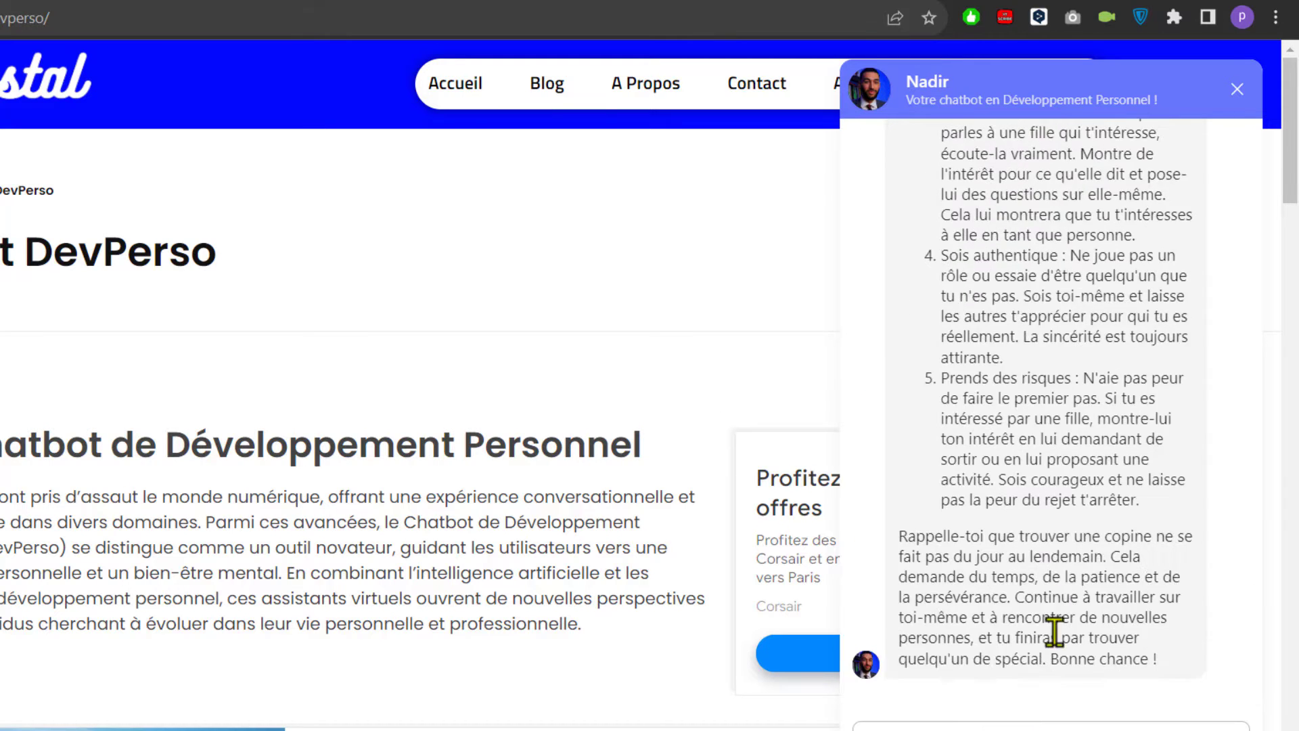
{"action": "scroll", "coordinate": [1059, 497], "scroll_direction": "up", "scroll_amount": 5}
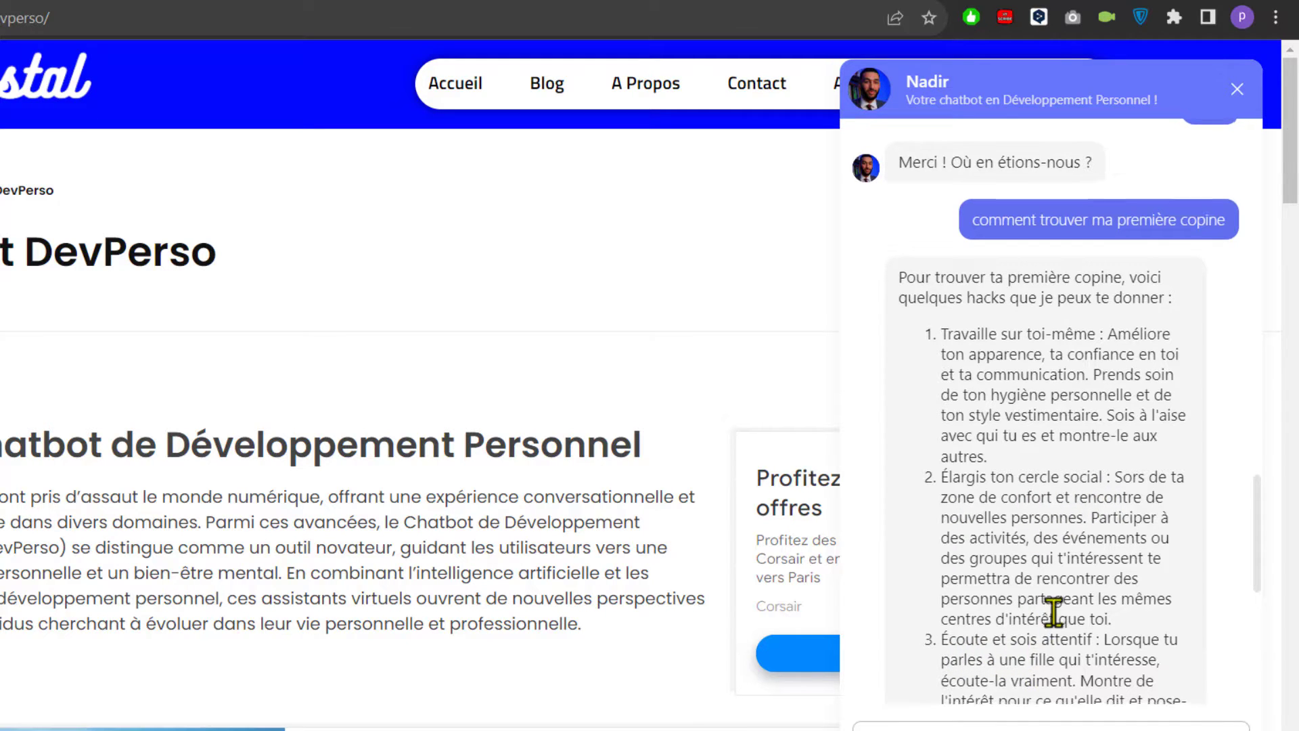
{"action": "scroll", "coordinate": [1052, 615], "scroll_direction": "down", "scroll_amount": 5}
{"action": "scroll", "coordinate": [1052, 568], "scroll_direction": "down", "scroll_amount": 3}
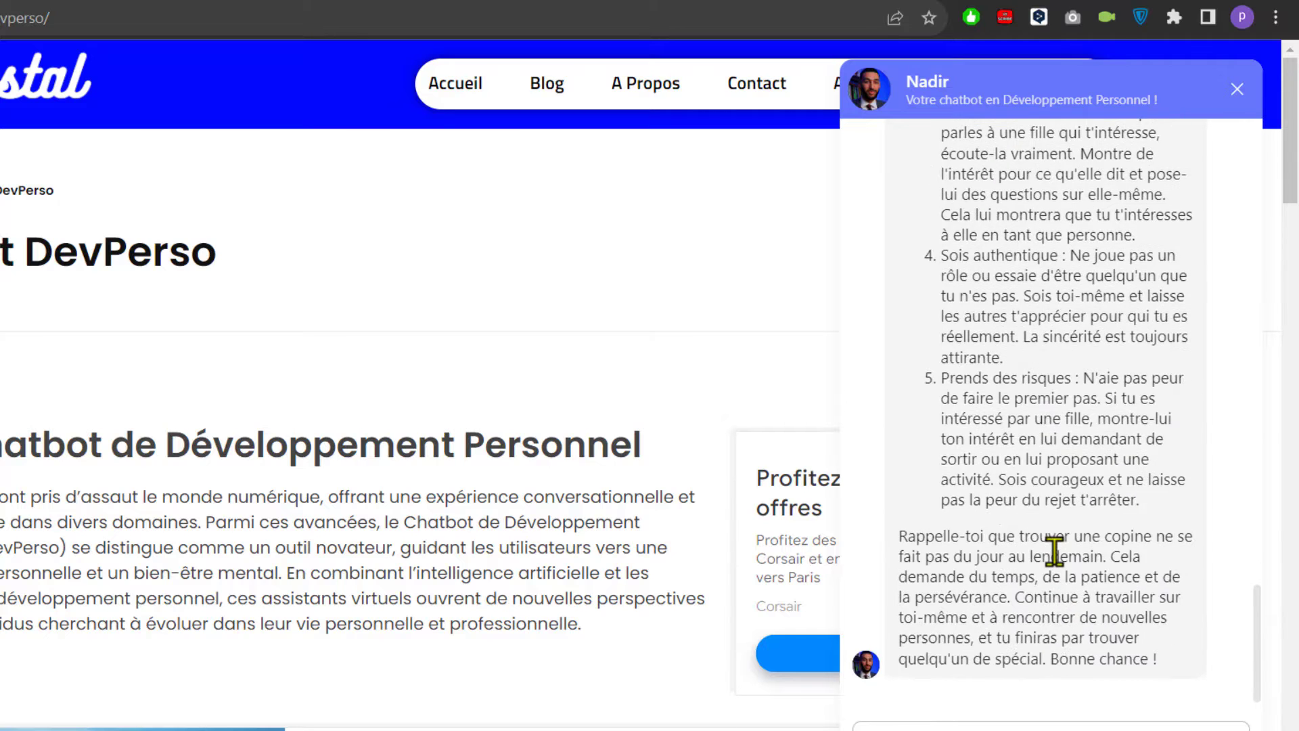
{"action": "scroll", "coordinate": [1054, 551], "scroll_direction": "up", "scroll_amount": 5}
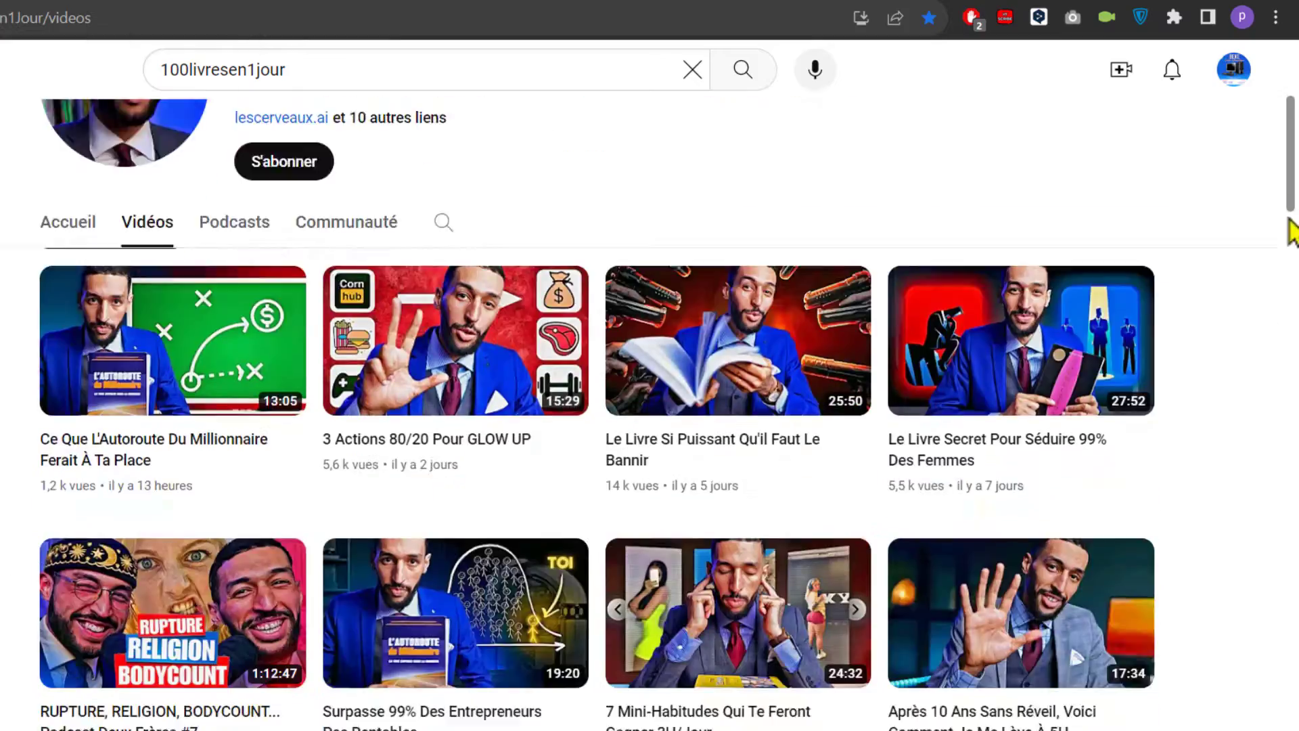
Review the YouTube channel's videos again and compare them with the chatbot's answer
{"action": "scroll", "coordinate": [1290, 232], "scroll_direction": "down", "scroll_amount": 10}
{"action": "scroll", "coordinate": [1290, 609], "scroll_direction": "down", "scroll_amount": 20}
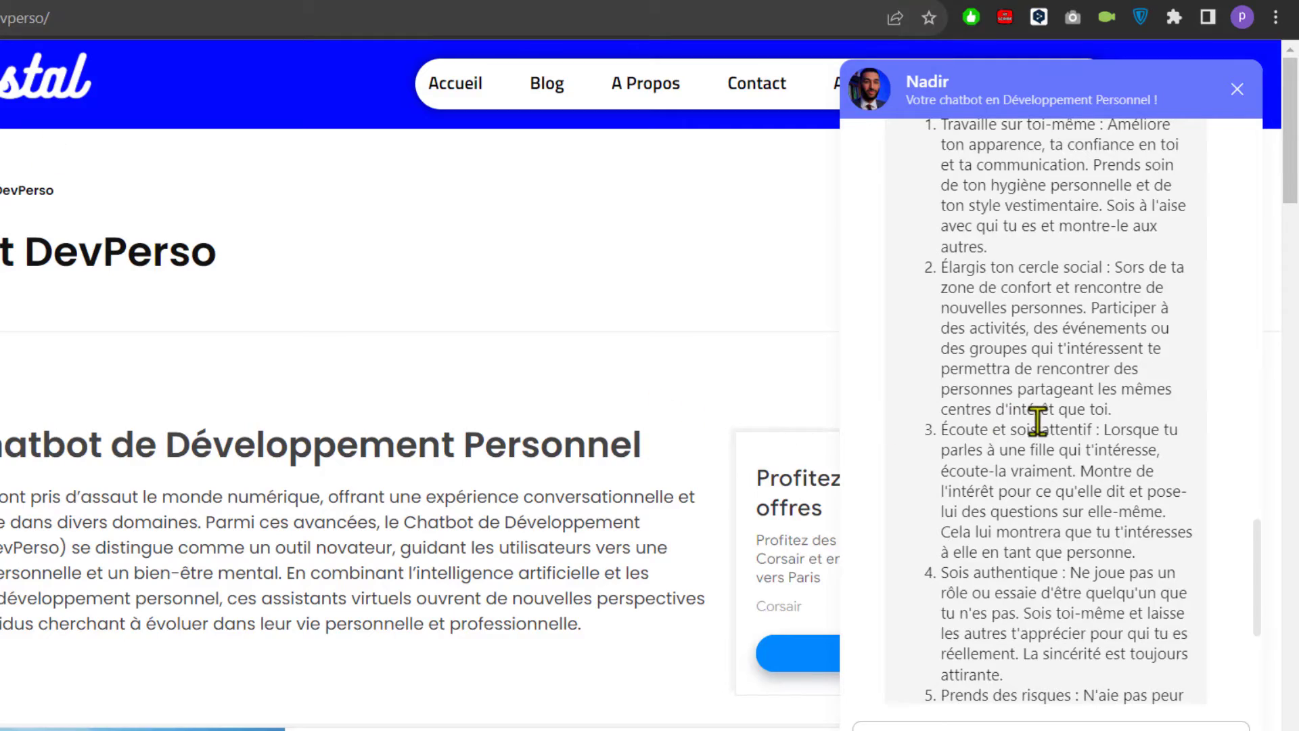
{"action": "scroll", "coordinate": [1040, 420], "scroll_direction": "down", "scroll_amount": 1}
{"action": "scroll", "coordinate": [1040, 420], "scroll_direction": "up", "scroll_amount": 5}
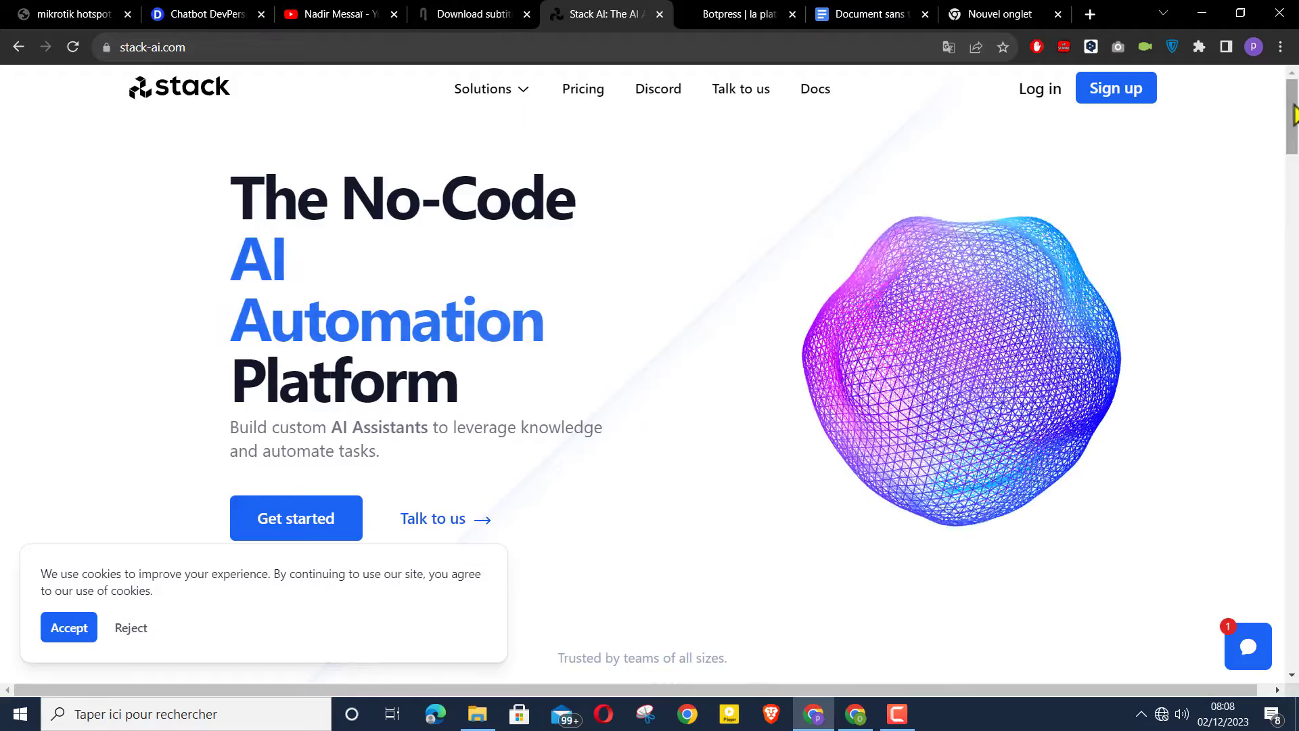
{"action": "mouse_move", "coordinate": [1295, 115]}
{"action": "left_mouse_down"}
{"action": "mouse_move", "coordinate": [1281, 348]}
{"action": "mouse_move", "coordinate": [1289, 600]}
{"action": "mouse_move", "coordinate": [1290, 101]}
{"action": "left_mouse_up"}
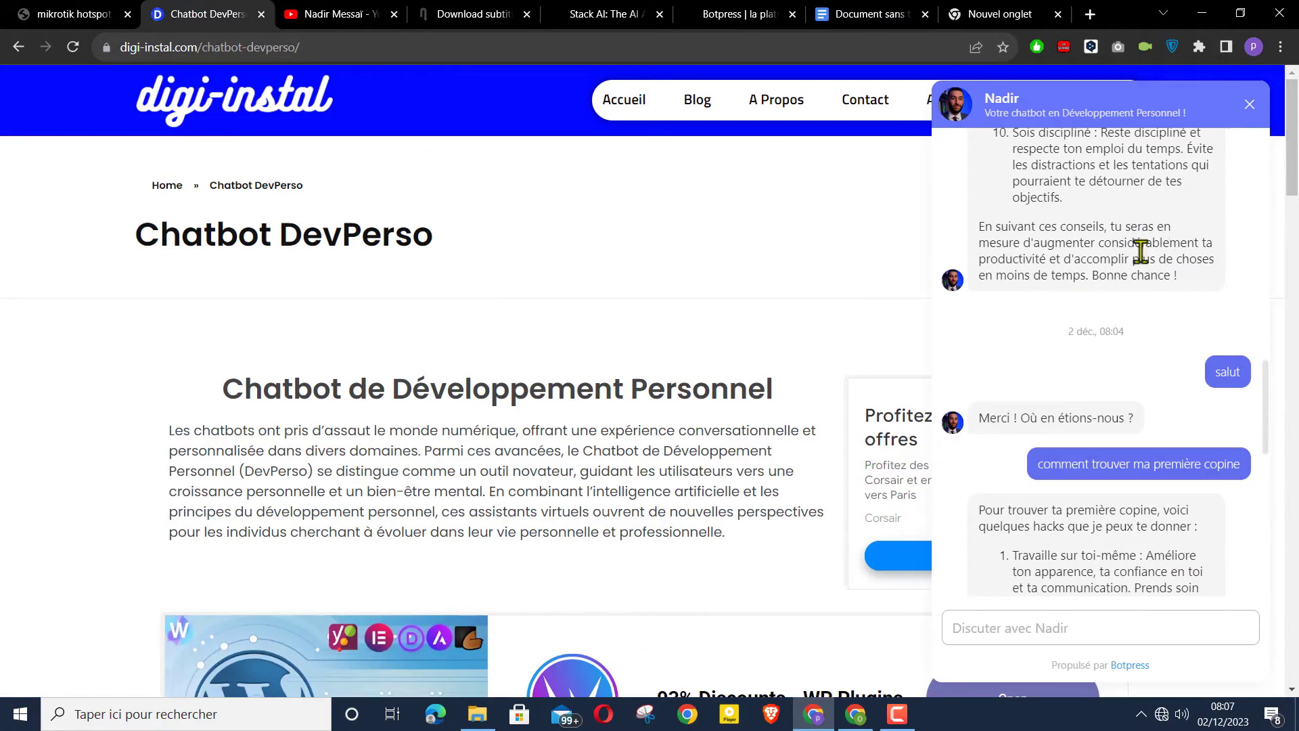
Close the chatbot window on the Chatbot DevPerso page and reopen it
{"action": "left_click", "coordinate": [1250, 105]}
{"action": "scroll", "coordinate": [1130, 566], "scroll_direction": "down", "scroll_amount": 1}
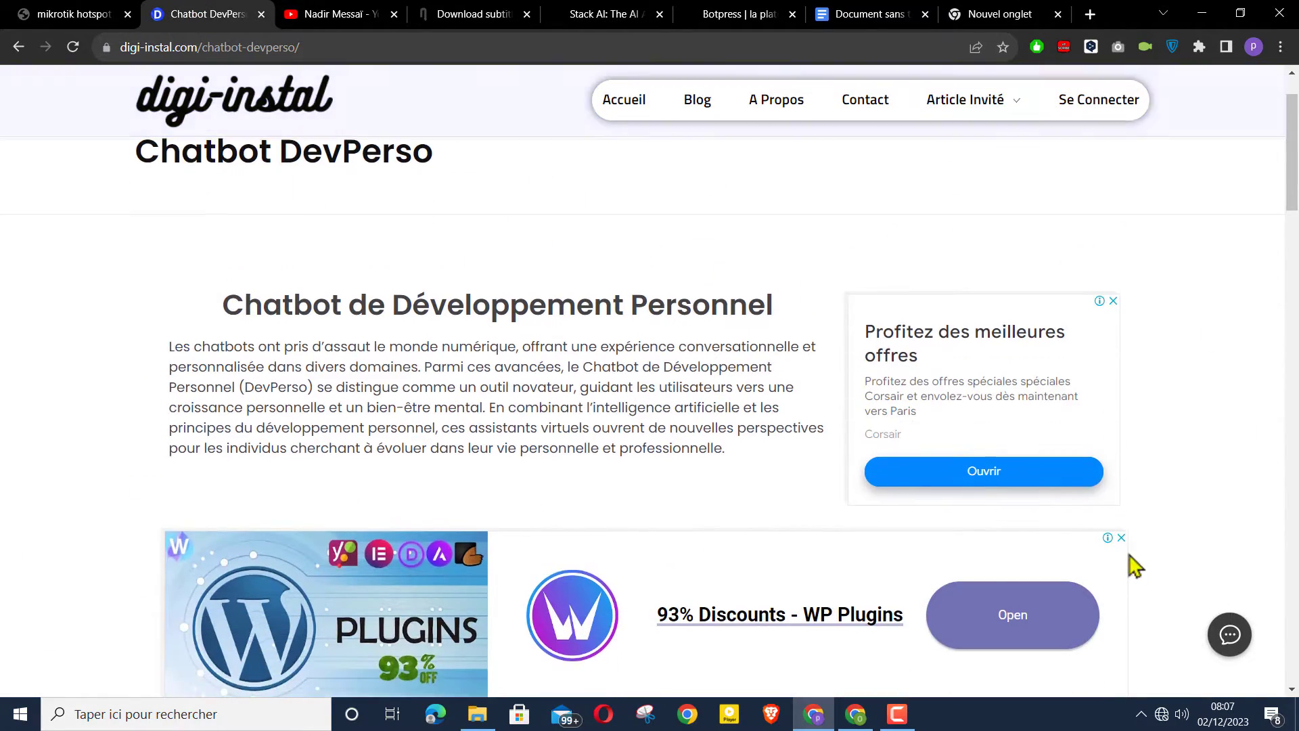
{"action": "left_click", "coordinate": [1229, 633]}
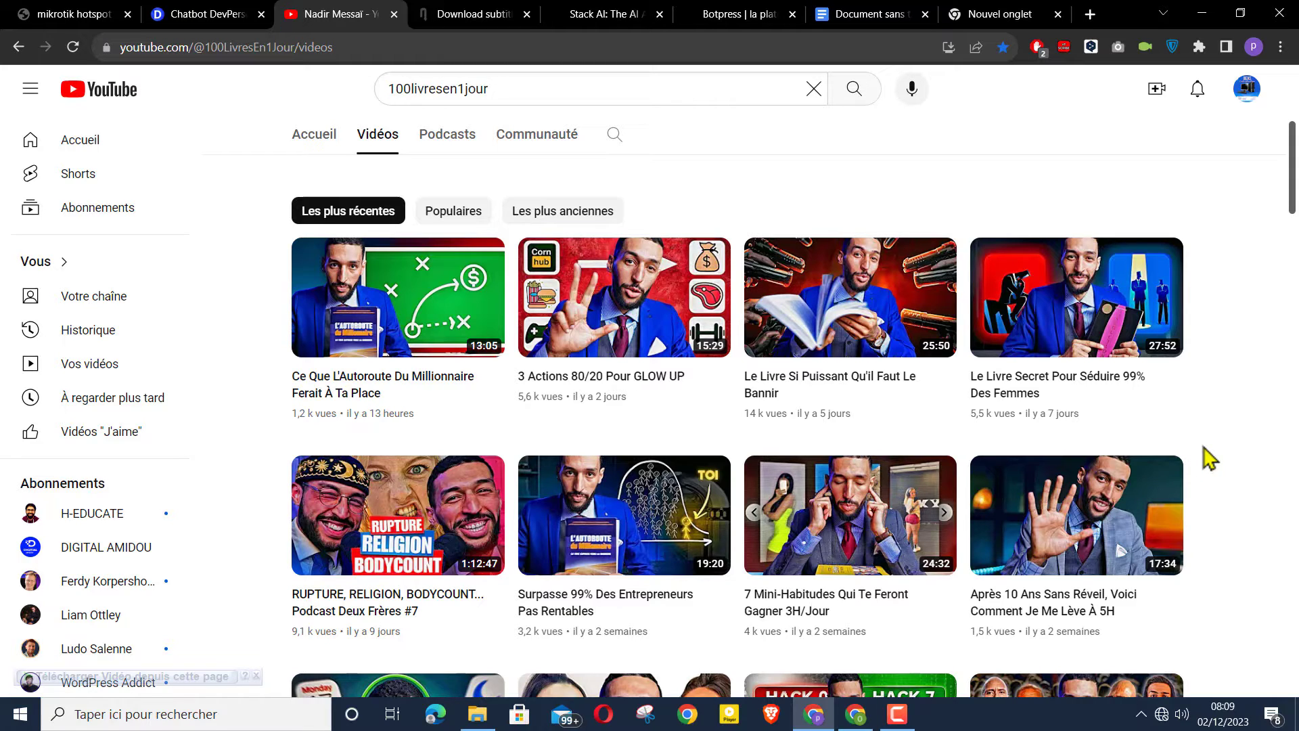
Open the YouTube video "Ce Que L'Autoroute Du Millionnaire Ferait À Ta Place" and copy its URL
{"action": "scroll", "coordinate": [1209, 458], "scroll_direction": "up", "scroll_amount": 1}
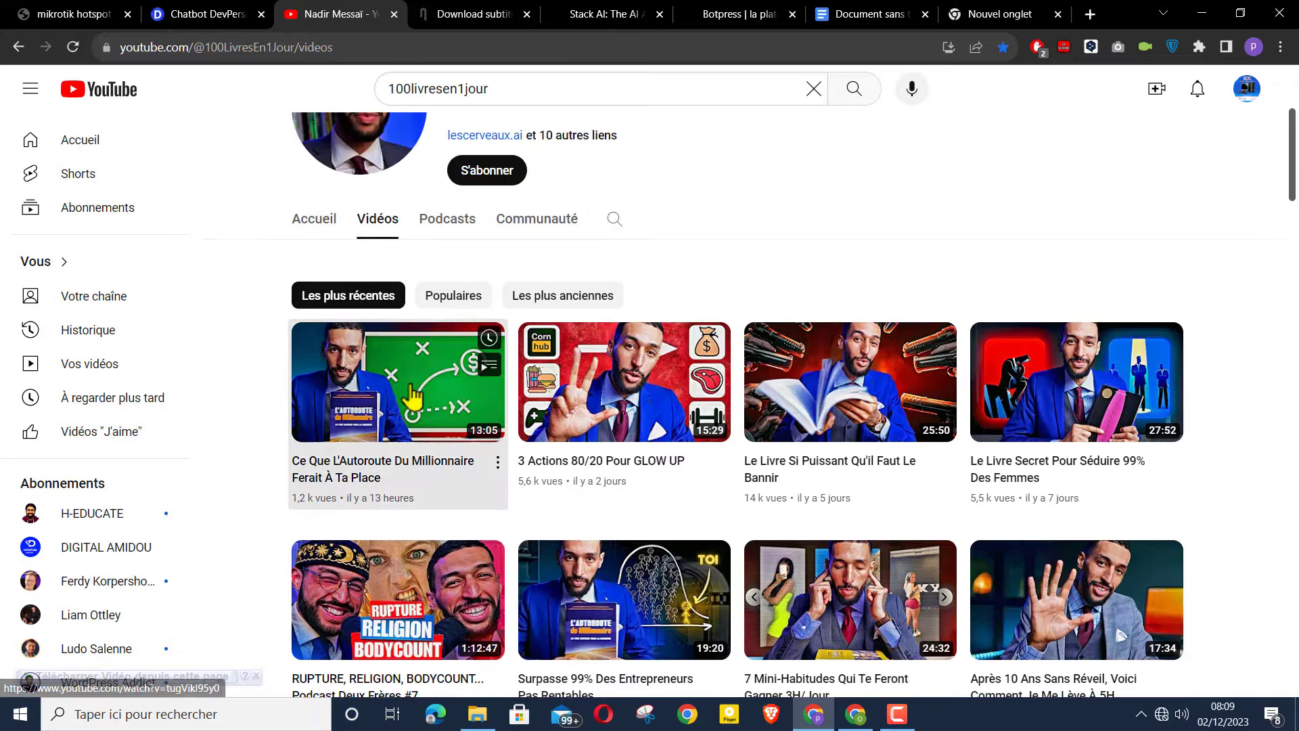
{"action": "left_click", "coordinate": [304, 375]}
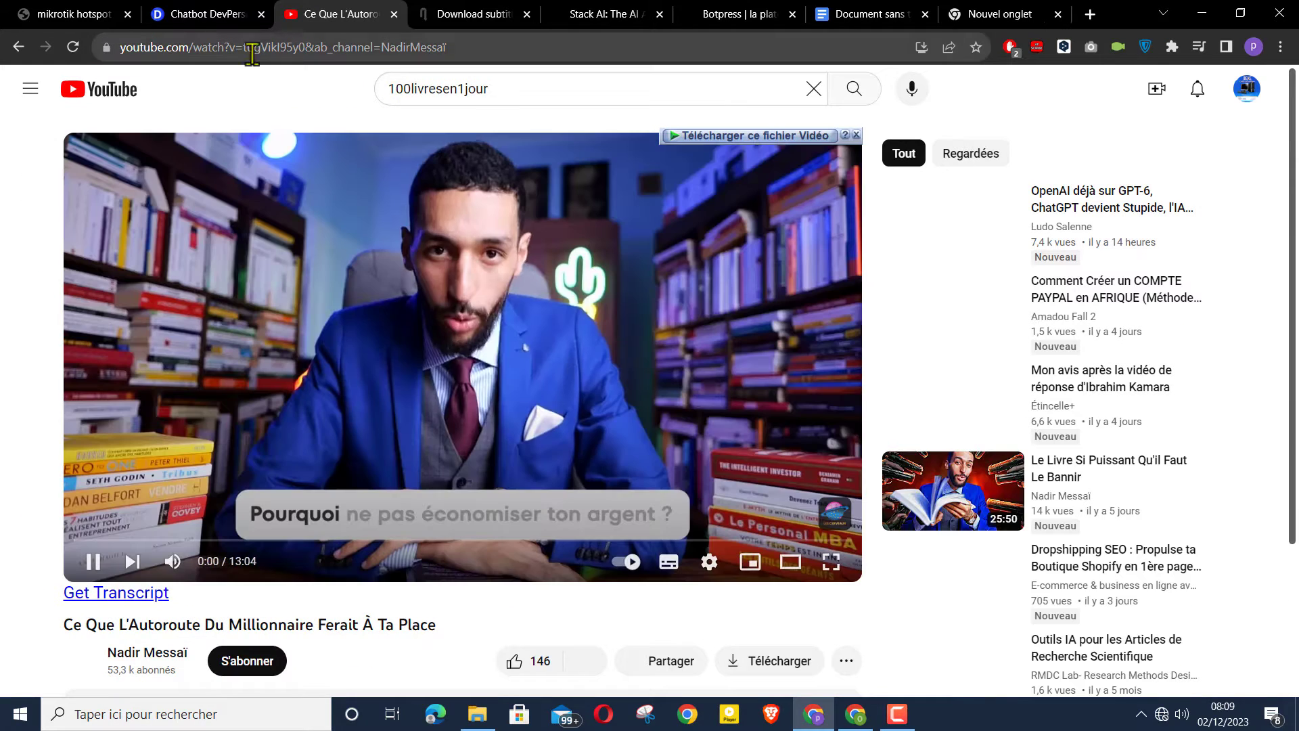
{"action": "right_click", "coordinate": [315, 47]}
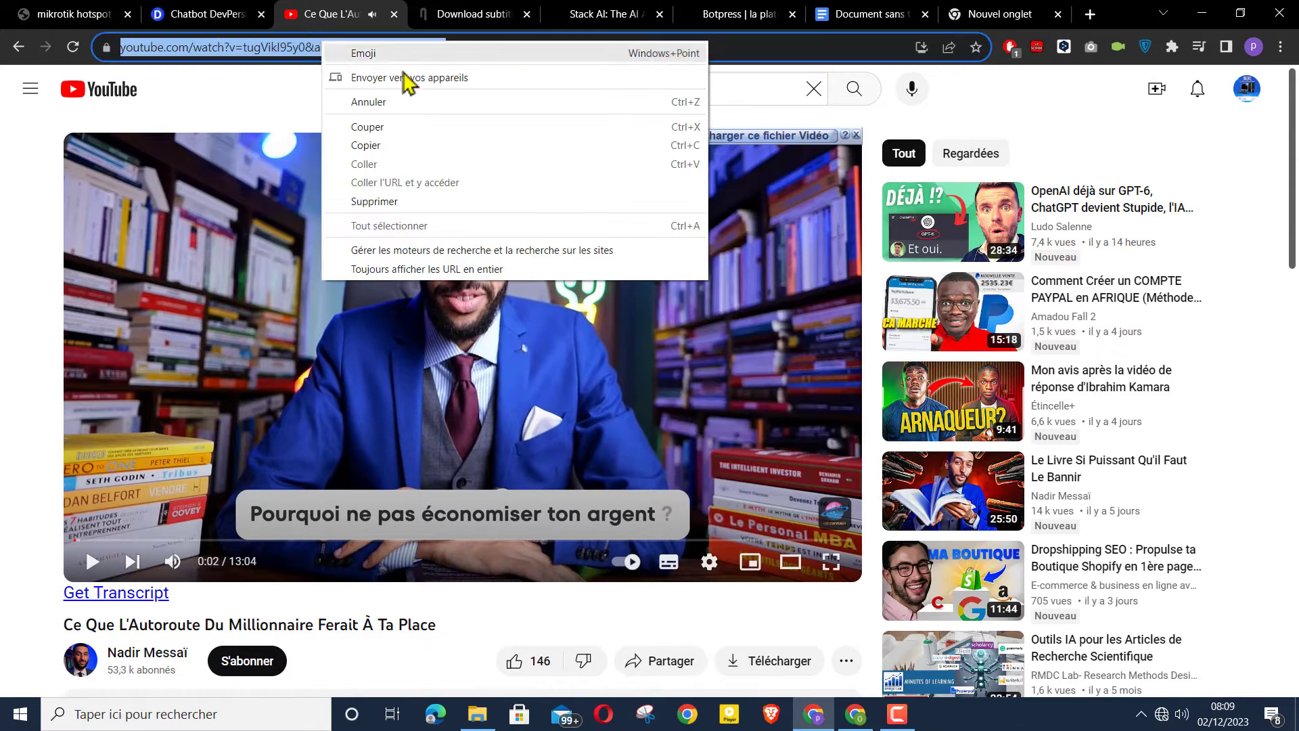
{"action": "left_click", "coordinate": [391, 145]}
Submit the copied video link on DownSub and download its French (auto-generated) subtitles as TXT
{"action": "left_click", "coordinate": [473, 15]}
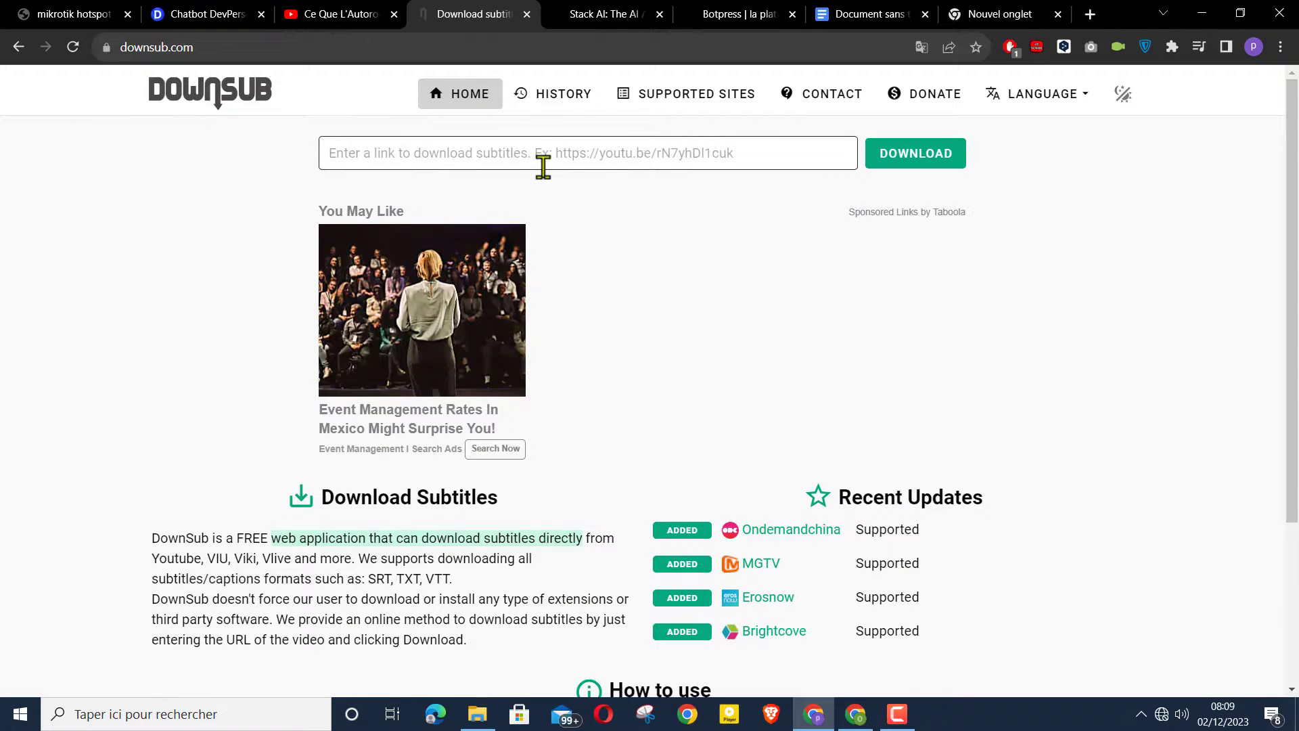
{"action": "right_click", "coordinate": [489, 157]}
{"action": "left_click", "coordinate": [508, 266]}
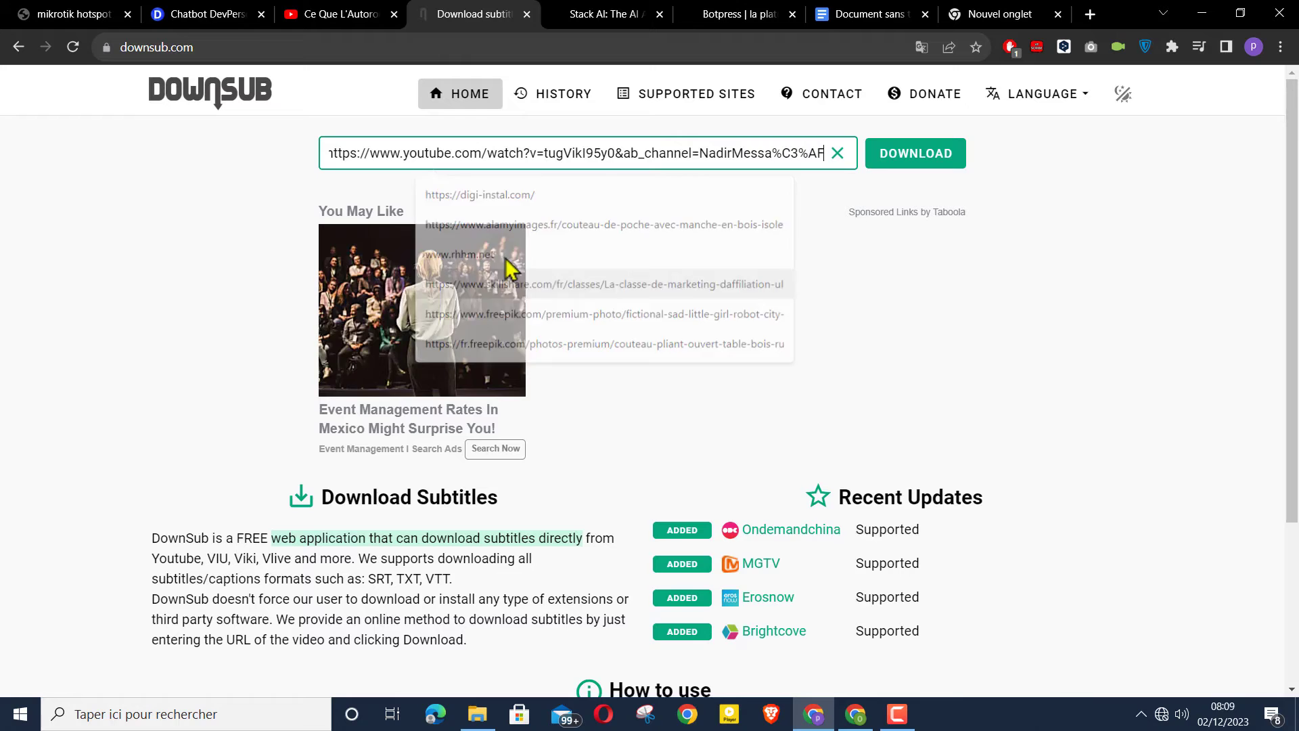
{"action": "left_click", "coordinate": [922, 157]}
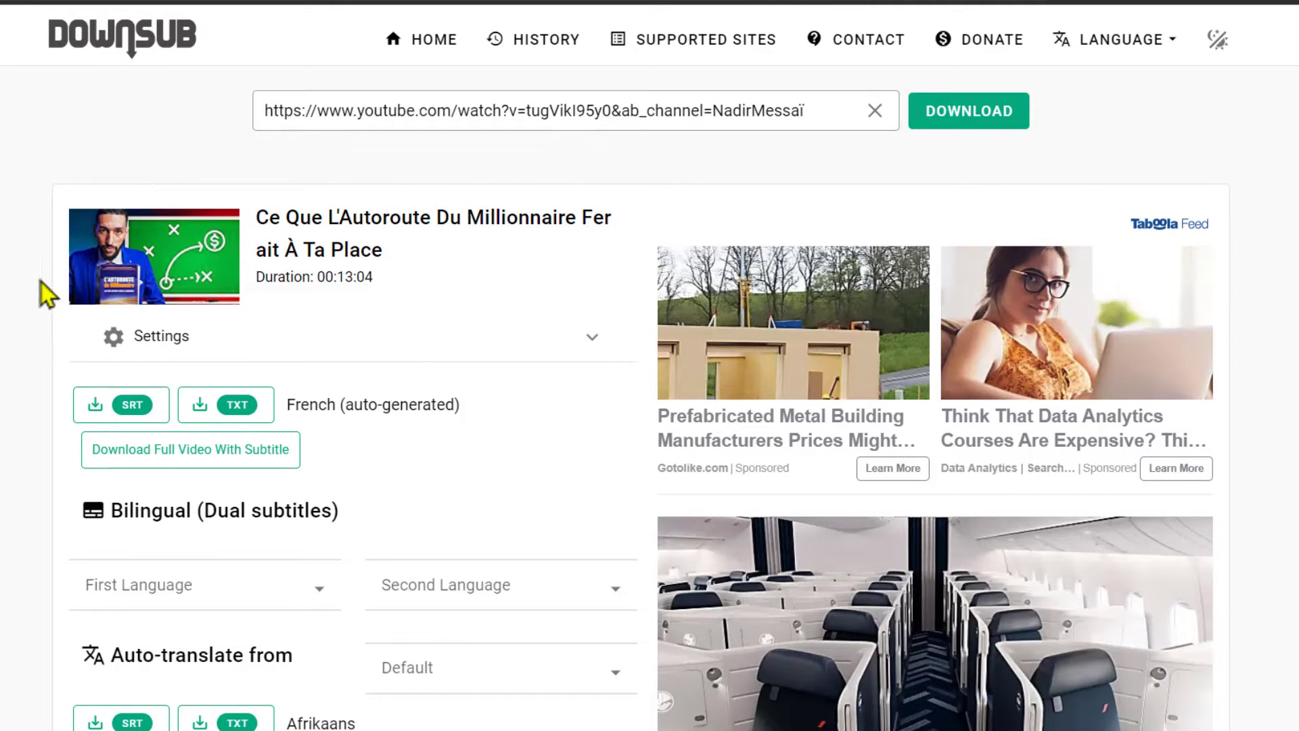
{"action": "left_click", "coordinate": [236, 406]}
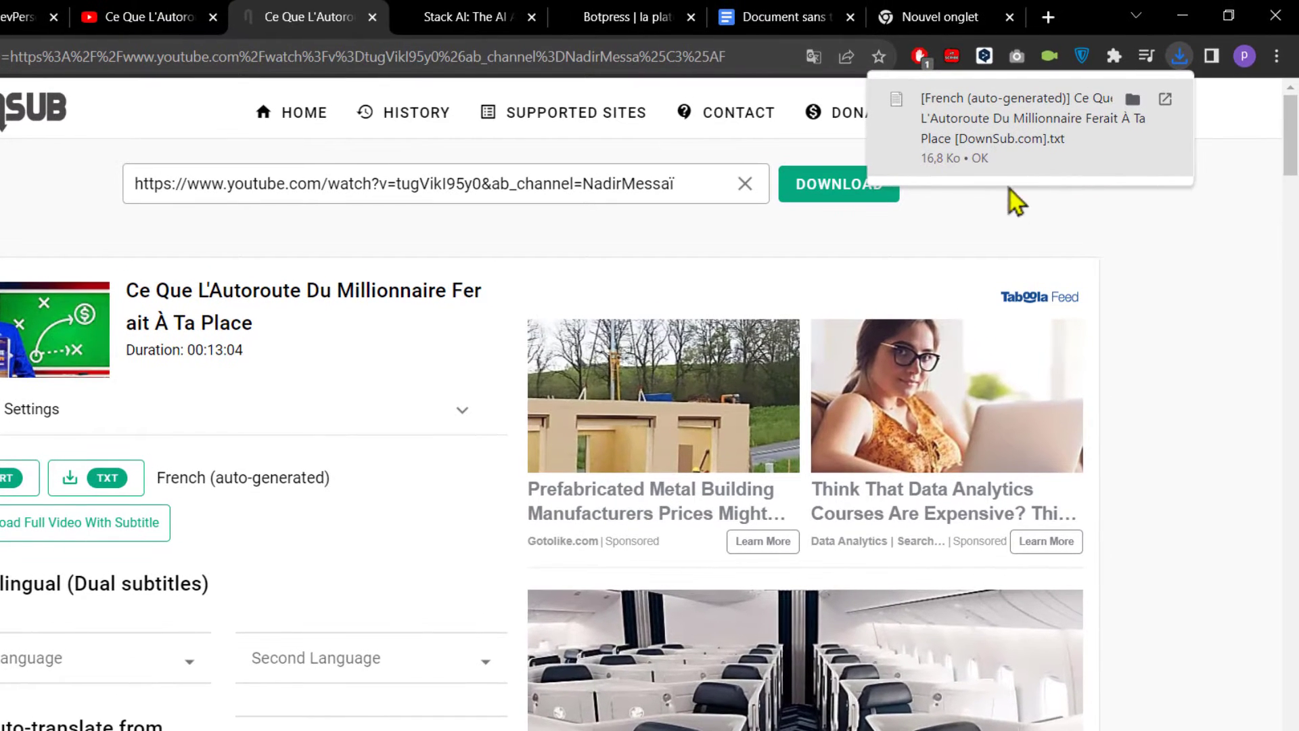
Return to the YouTube video, then switch to File Explorer to view the subtitle files in the contenu folder
{"action": "left_click", "coordinate": [160, 15]}
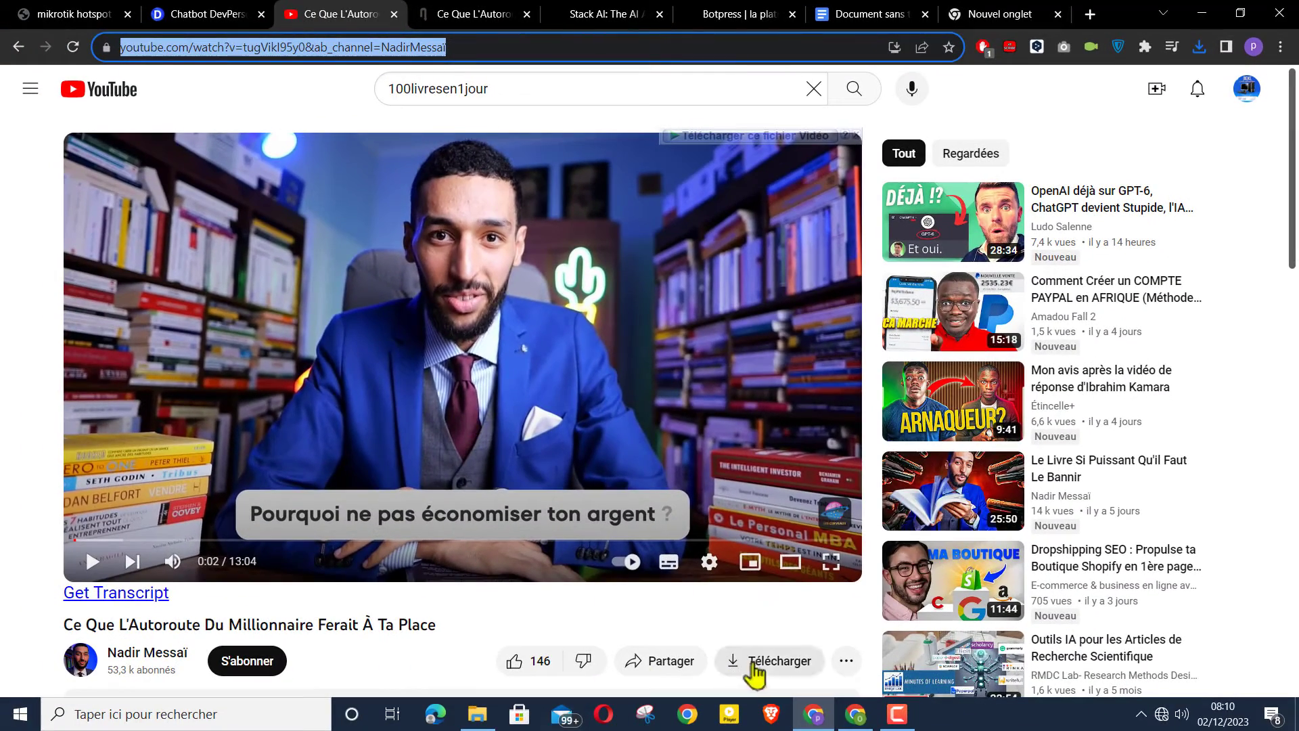
{"action": "left_click", "coordinate": [475, 717]}
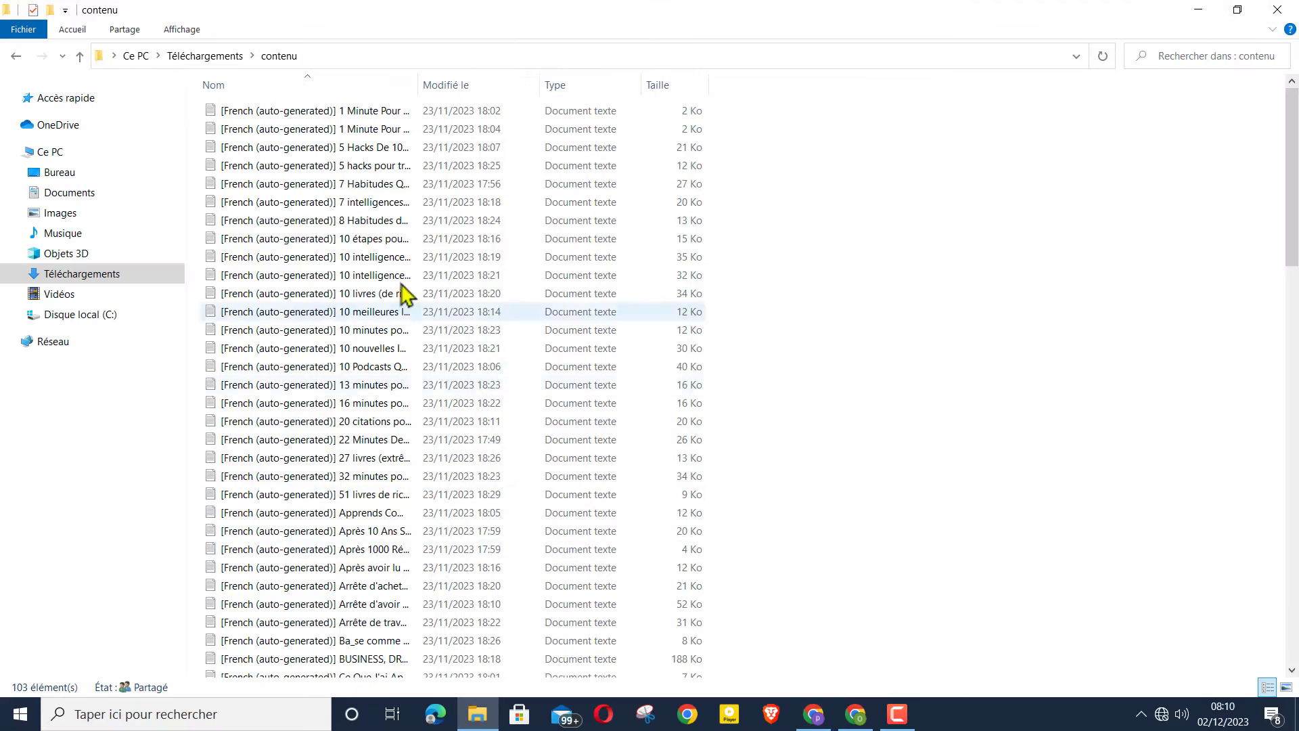
Look through the list of subtitle text files in the contenu folder down to its end
{"action": "scroll", "coordinate": [435, 334], "scroll_direction": "down", "scroll_amount": 2}
{"action": "scroll", "coordinate": [435, 334], "scroll_direction": "up", "scroll_amount": 2}
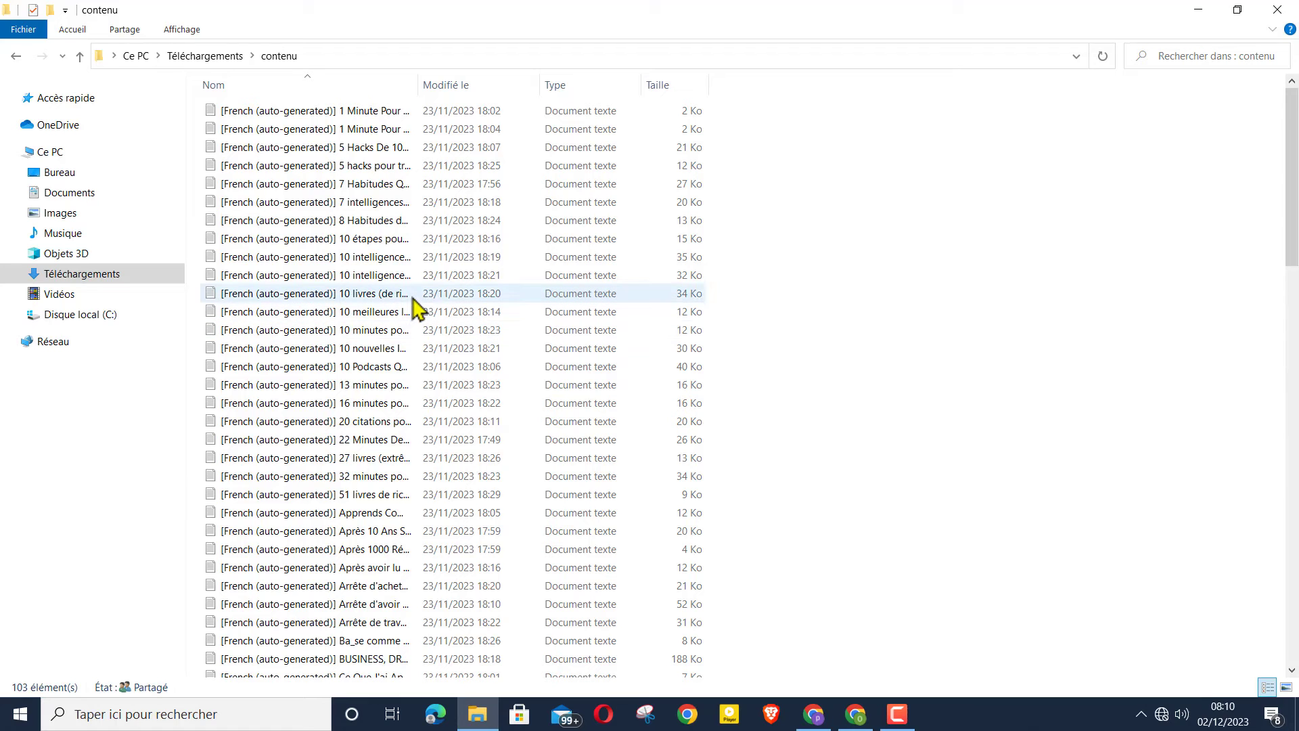
{"action": "scroll", "coordinate": [416, 305], "scroll_direction": "down", "scroll_amount": 15}
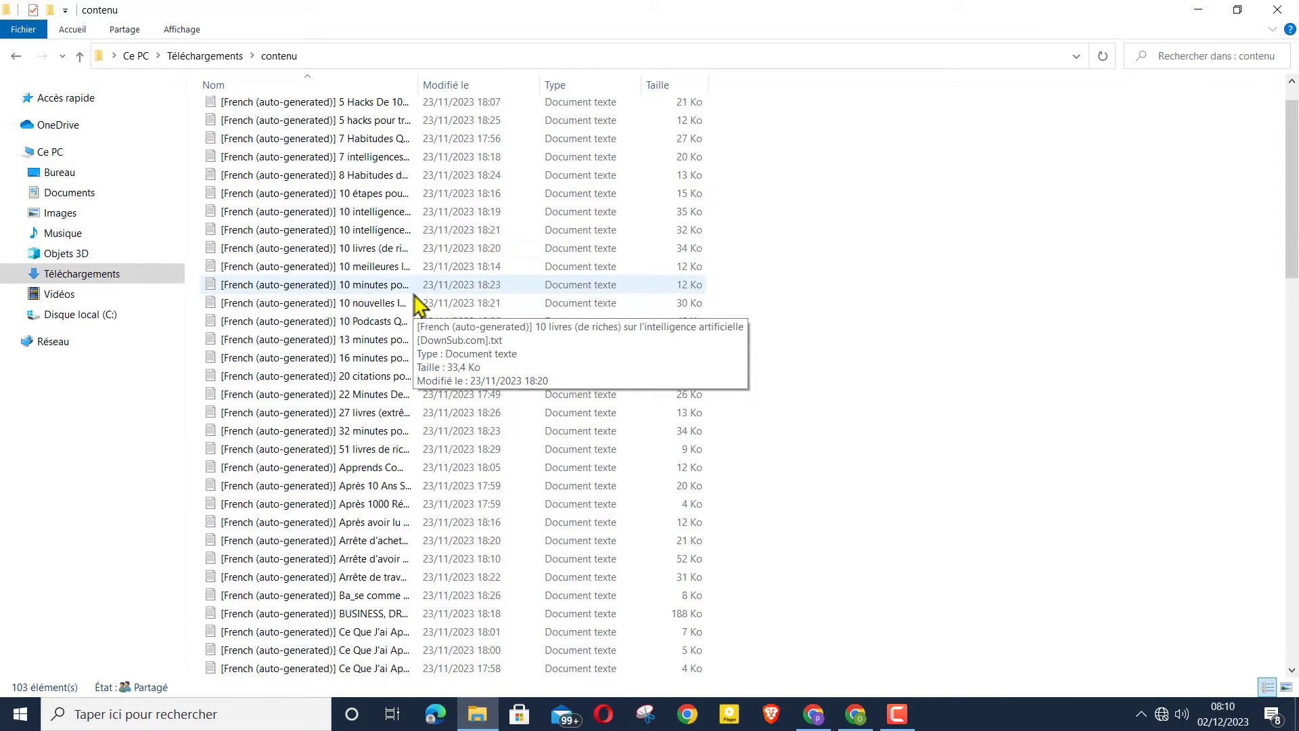
{"action": "scroll", "coordinate": [416, 304], "scroll_direction": "down", "scroll_amount": 8}
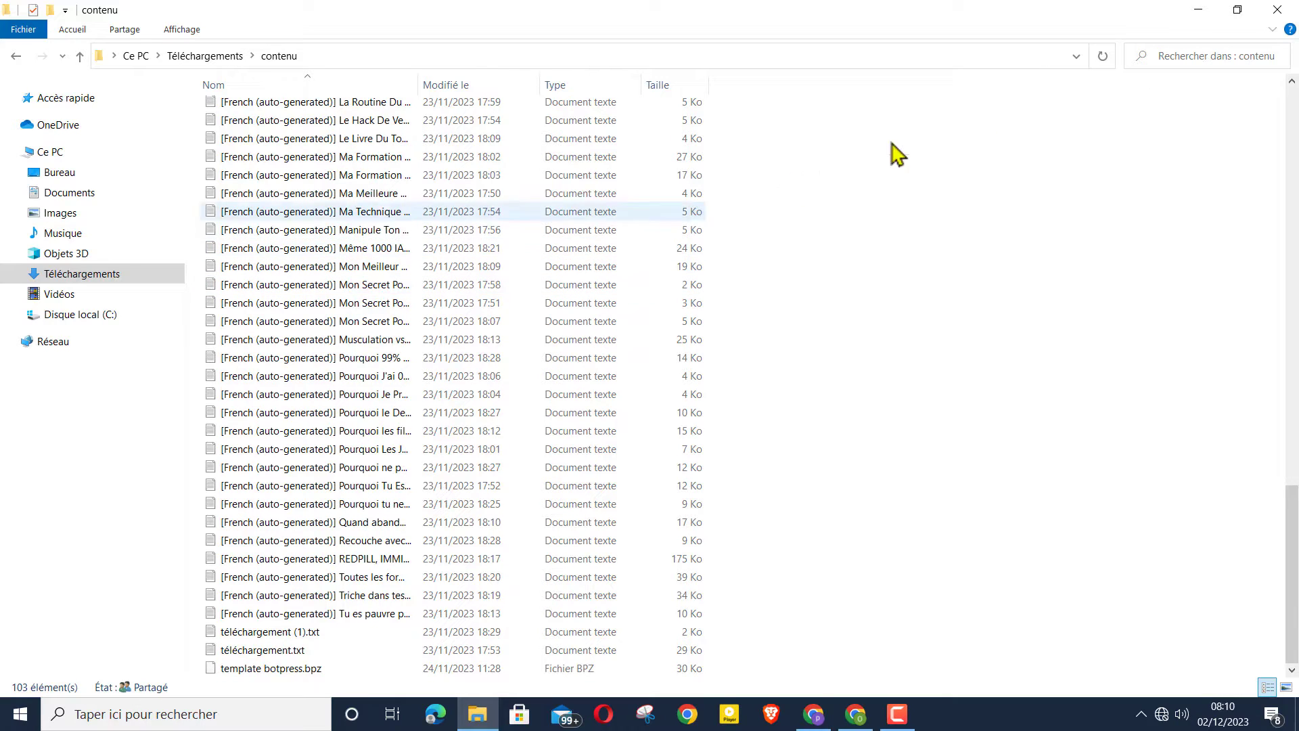
Switch to the Stack AI site in Chrome and sign up with a Google account
{"action": "left_click", "coordinate": [813, 714]}
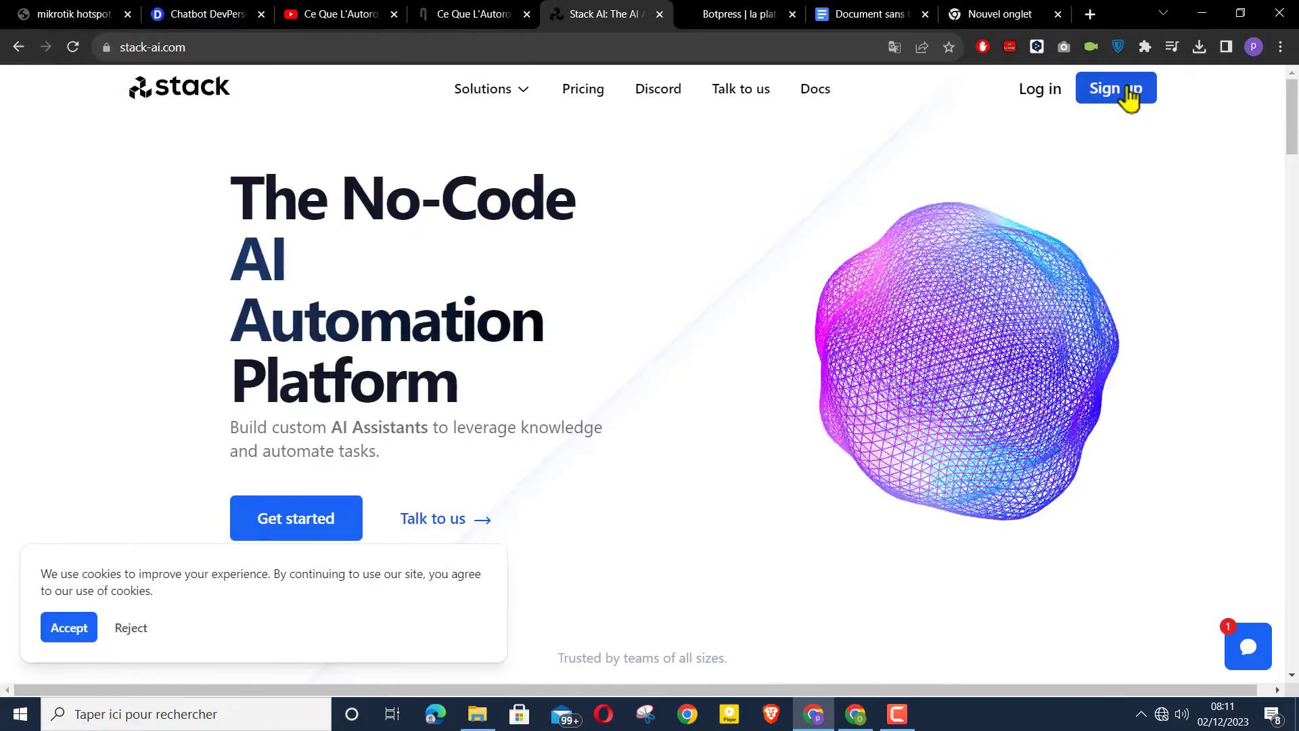
{"action": "left_click", "coordinate": [1125, 96]}
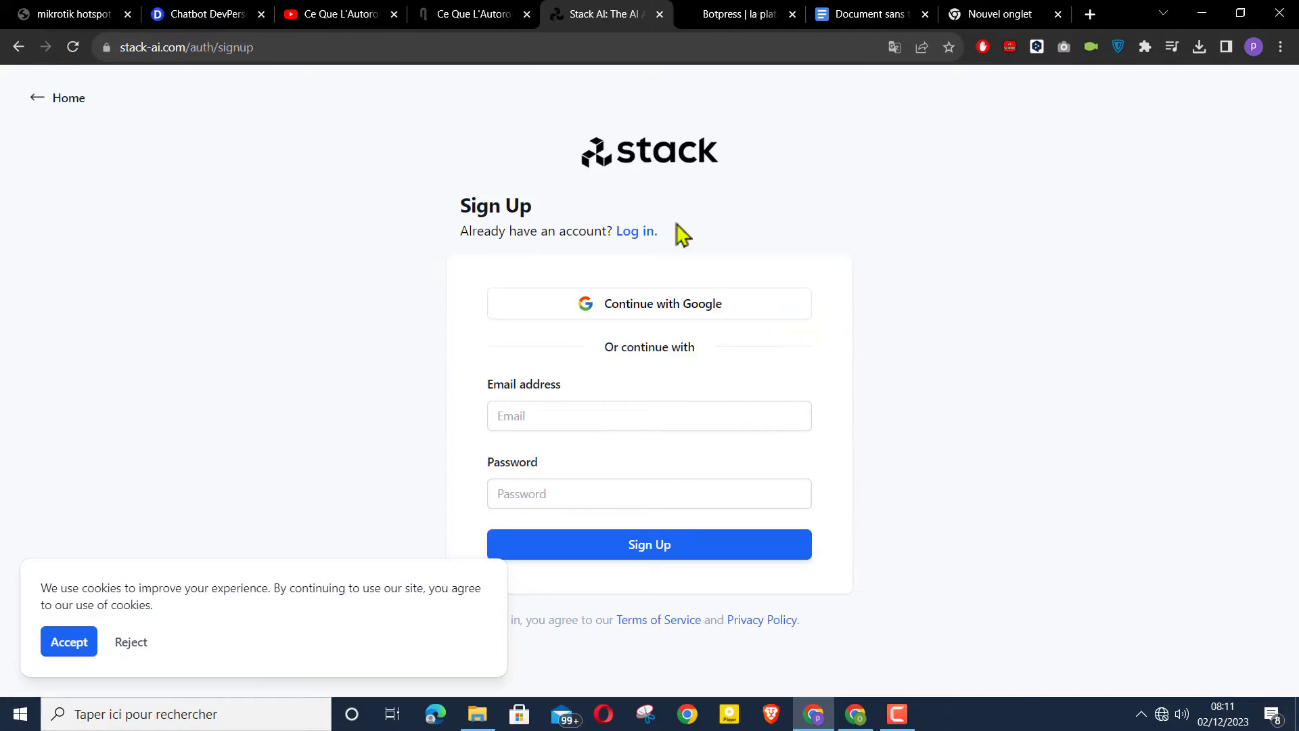
{"action": "left_click", "coordinate": [667, 313]}
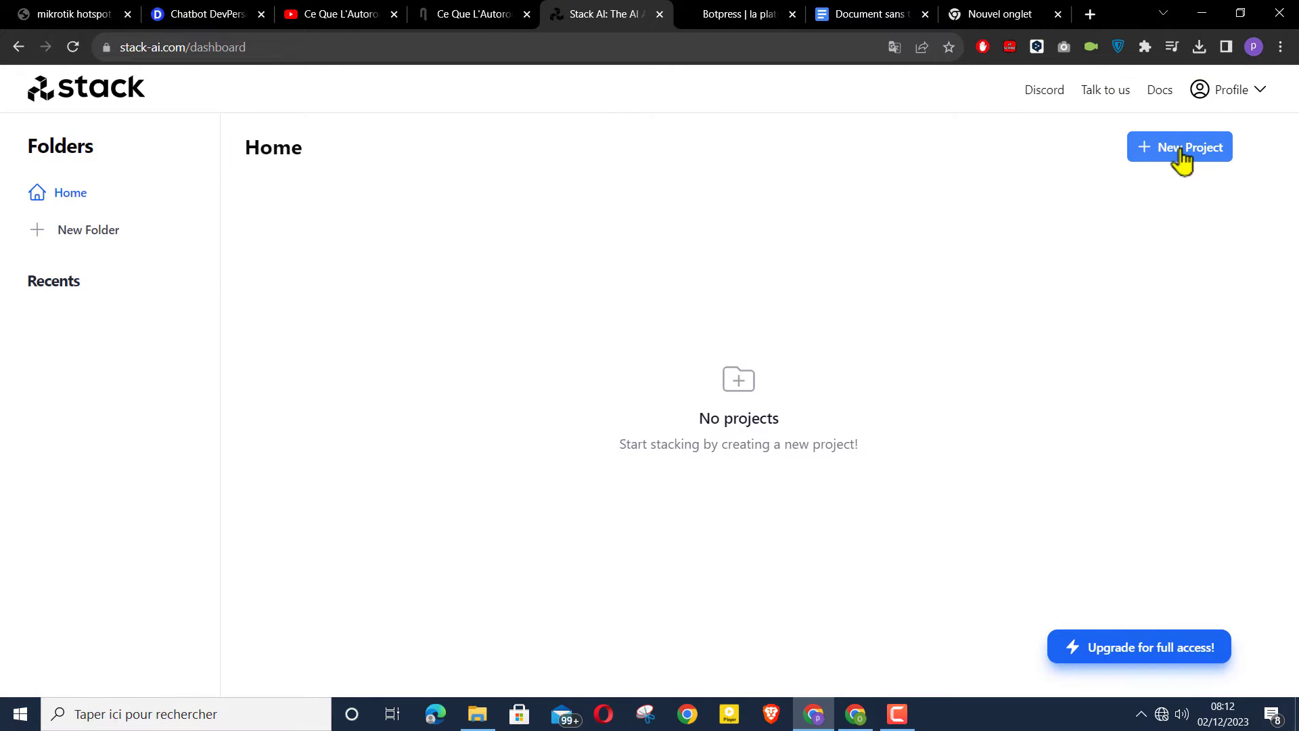
Create a project from the Simple Chatbot template and delete its default OpenAI, Input and Output nodes
{"action": "left_click", "coordinate": [1183, 161]}
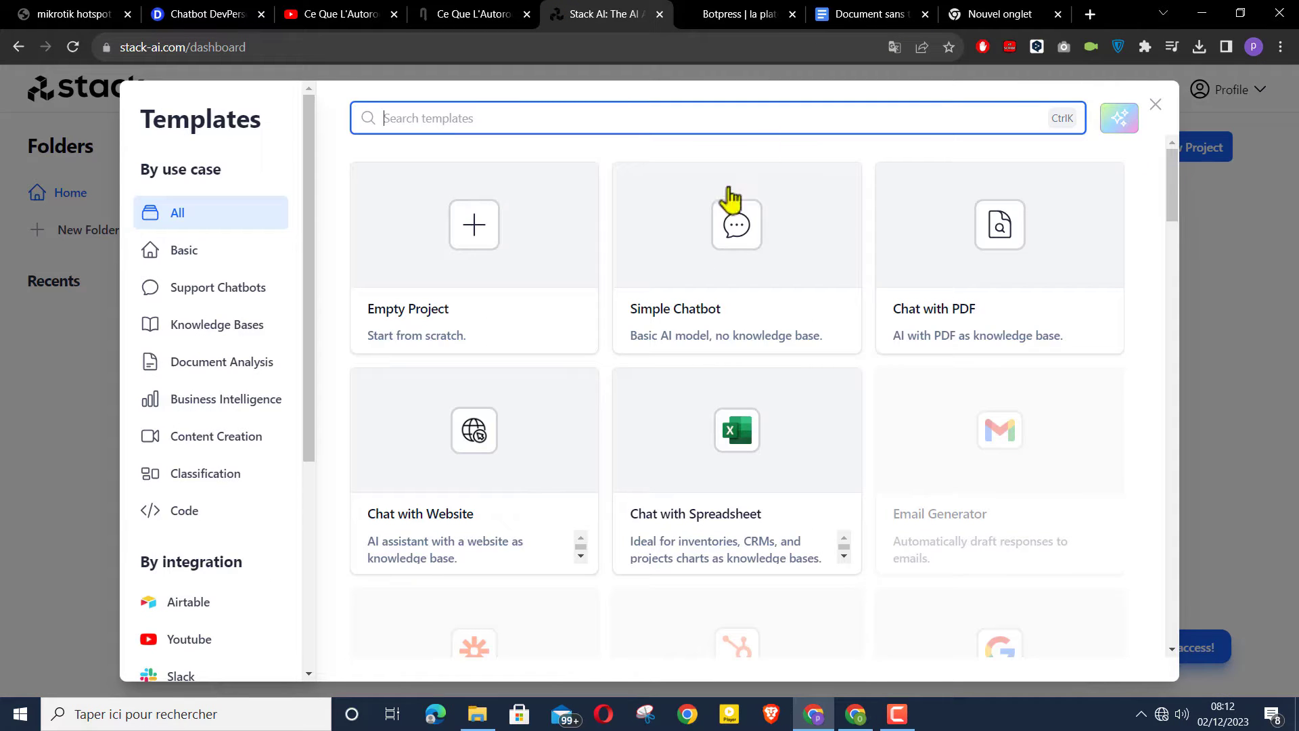
{"action": "left_click", "coordinate": [730, 248]}
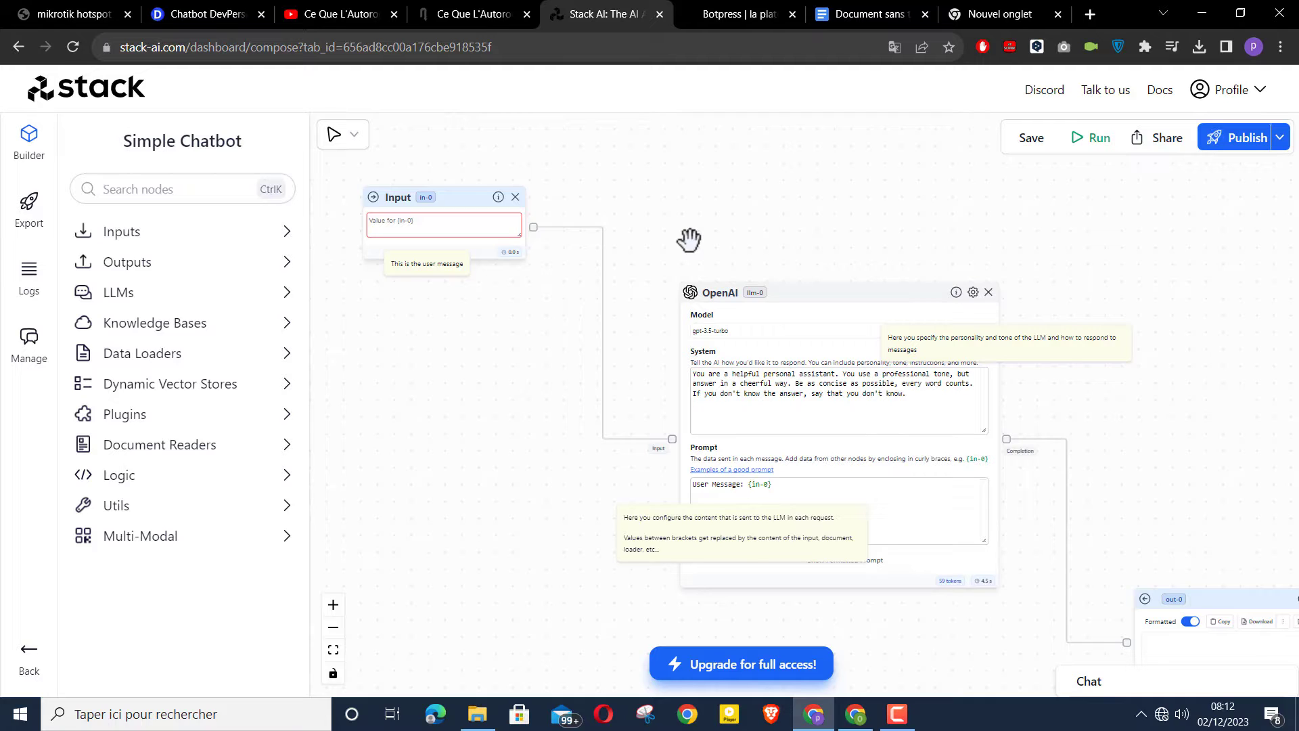
{"action": "left_click", "coordinate": [988, 292]}
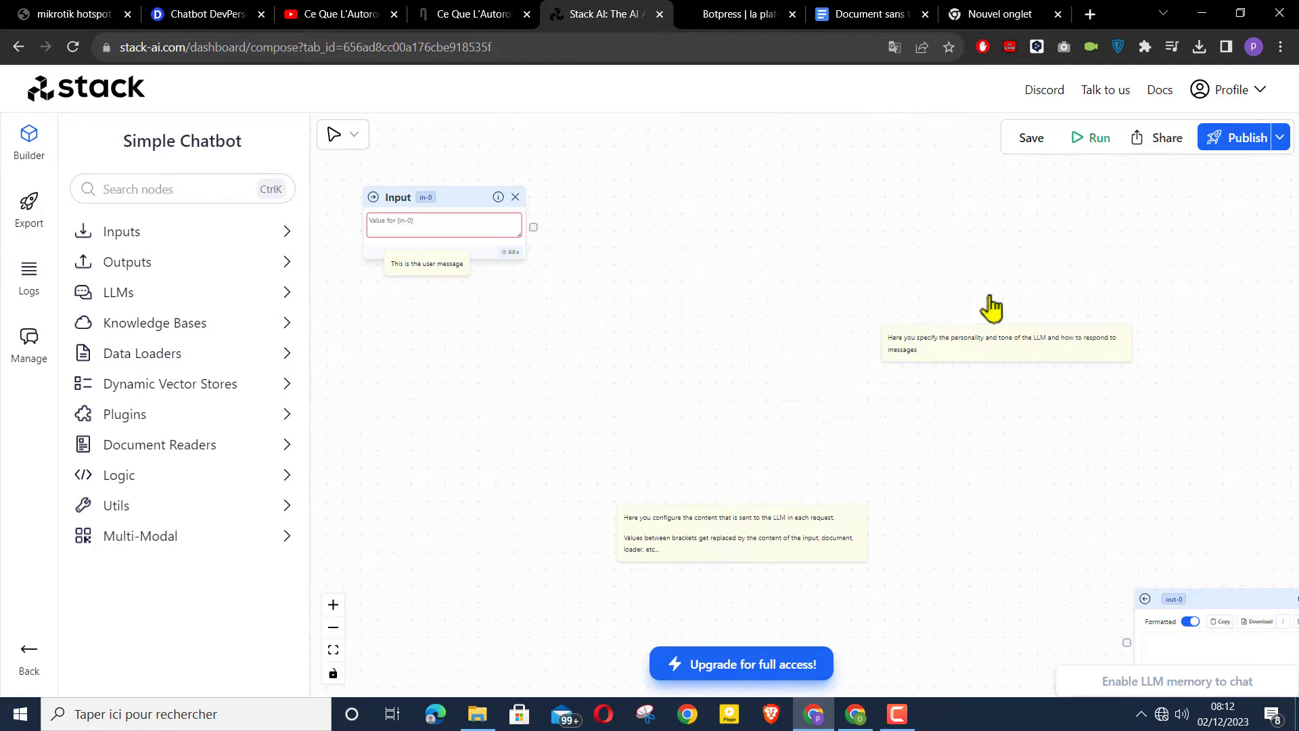
{"action": "left_click", "coordinate": [515, 197]}
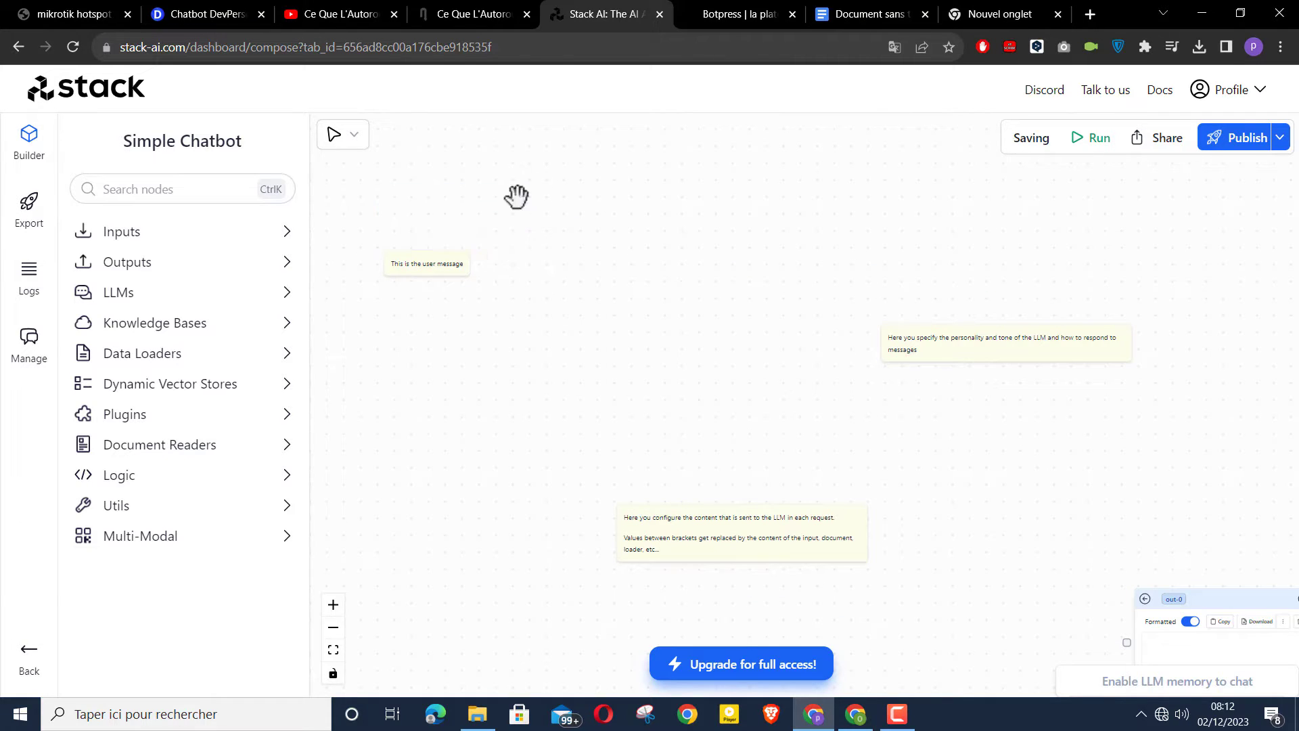
{"action": "left_click_drag", "start_coordinate": [1218, 595], "coordinate": [1057, 394]}
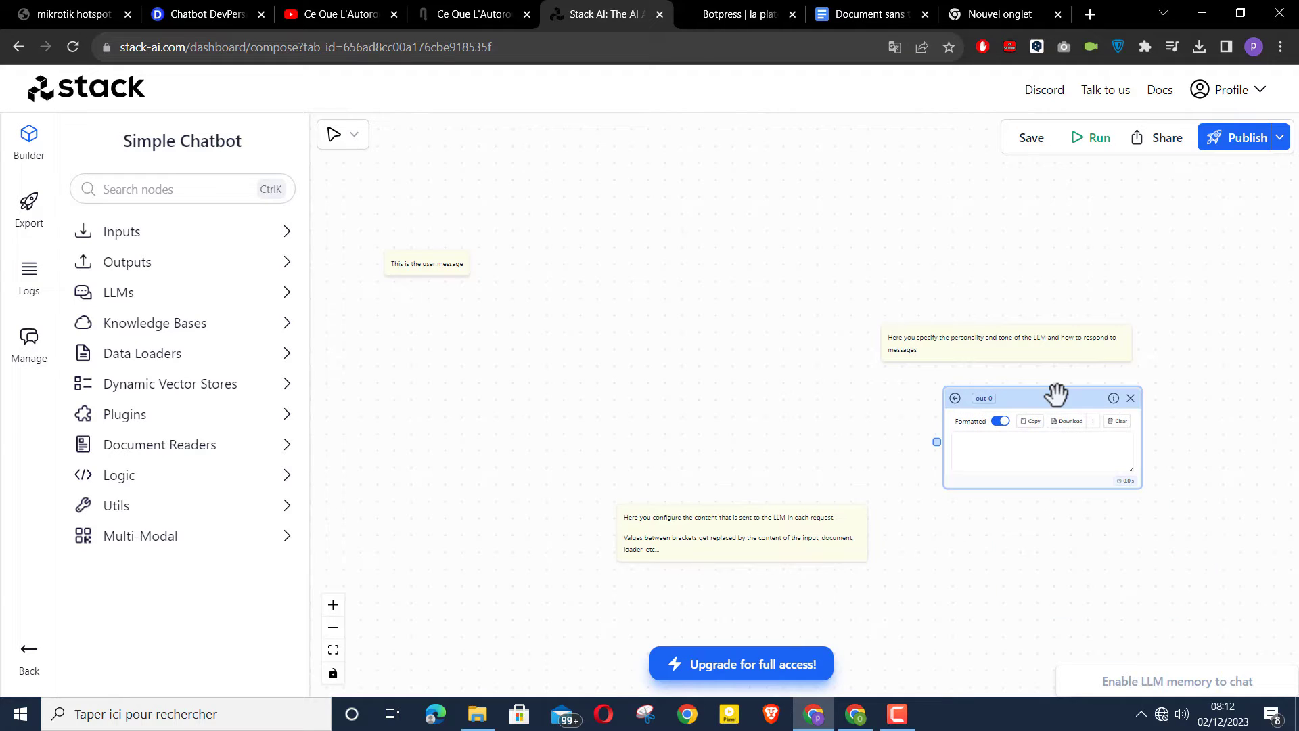
{"action": "left_click", "coordinate": [1131, 399]}
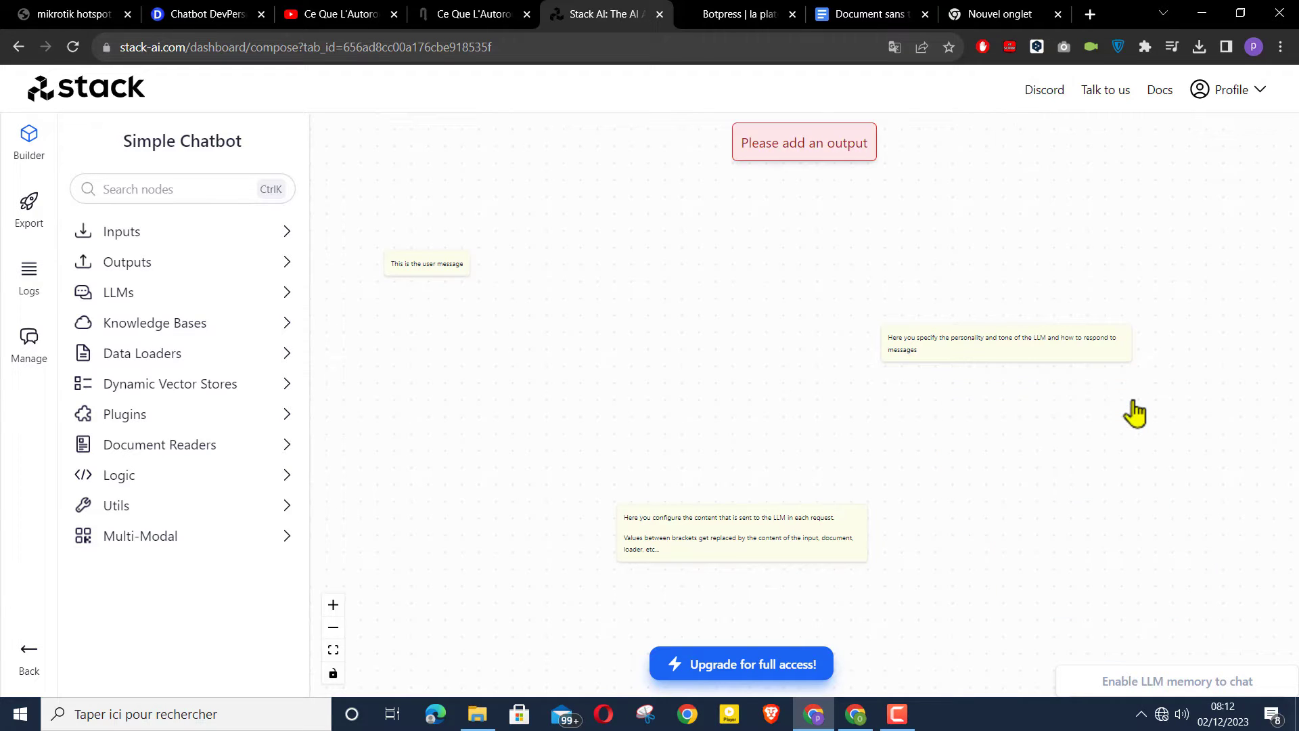
Add an Input node at the upper left of the canvas and an Output node at the lower right
{"action": "left_click", "coordinate": [156, 234]}
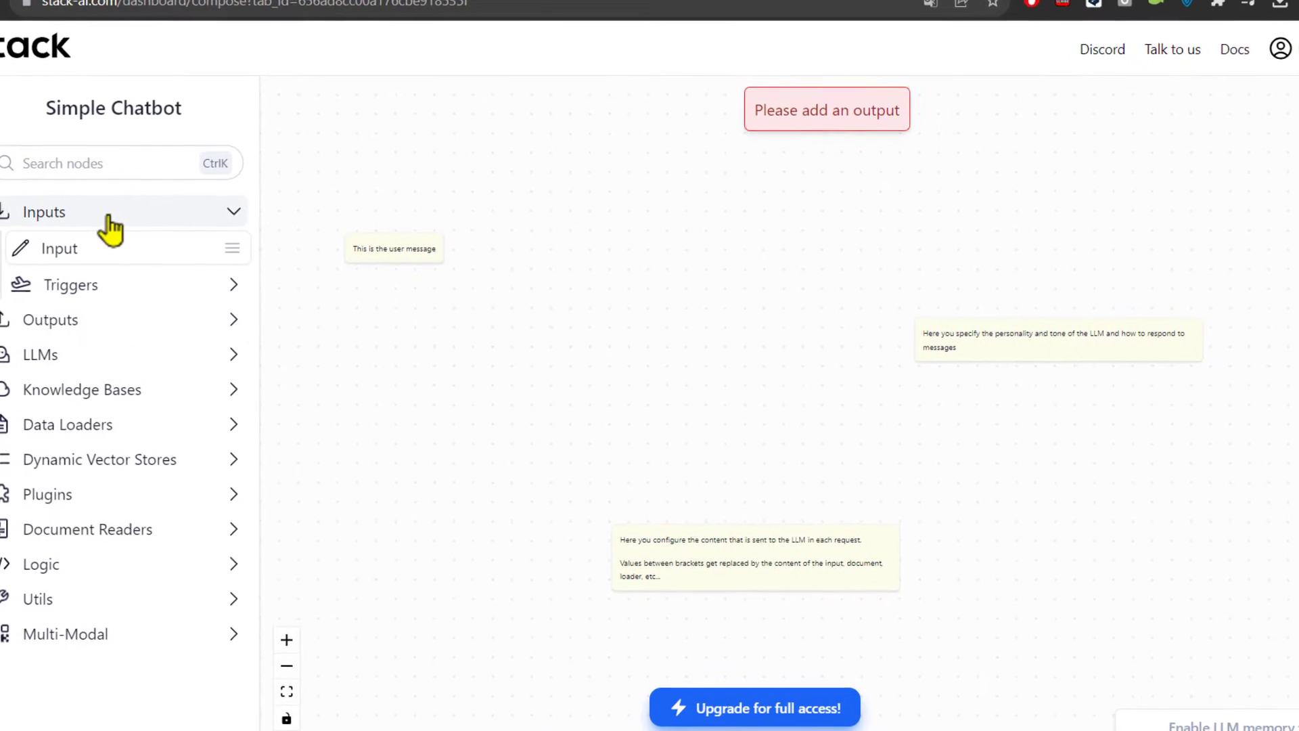
{"action": "left_click_drag", "start_coordinate": [60, 254], "coordinate": [434, 209]}
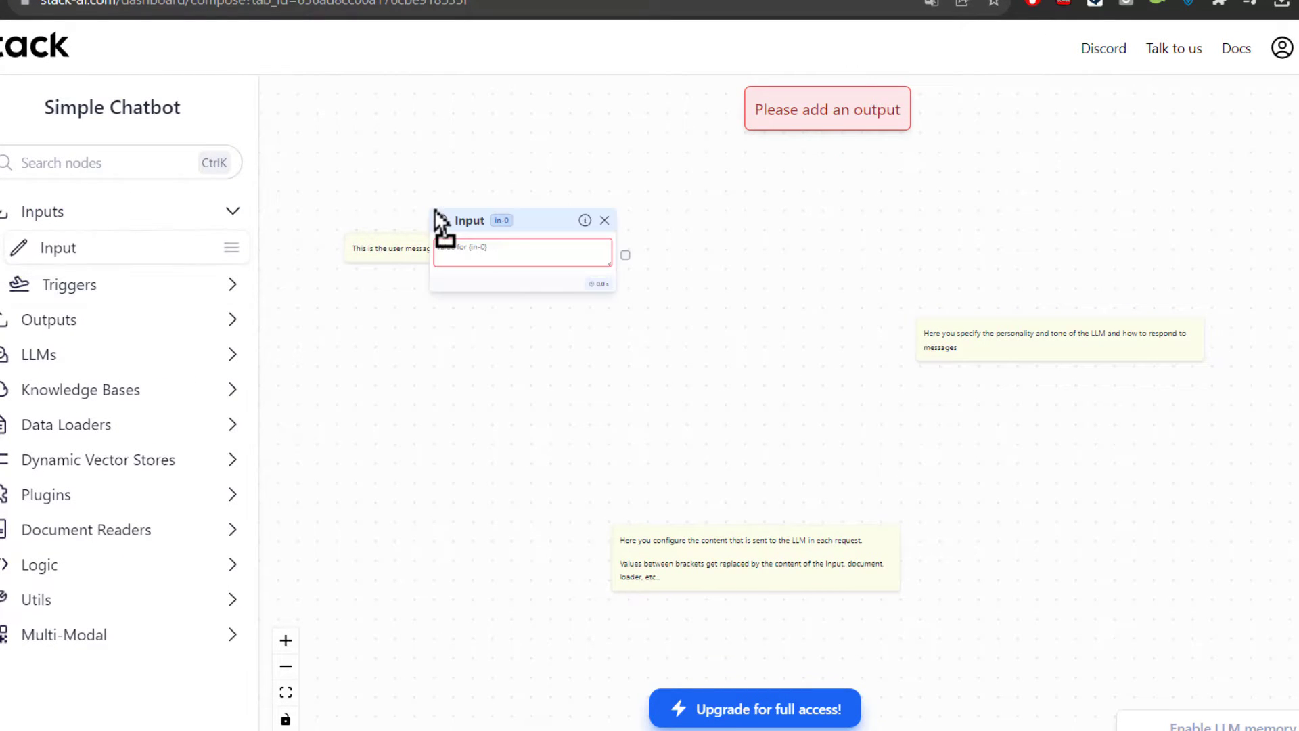
{"action": "left_click_drag", "start_coordinate": [528, 223], "coordinate": [469, 209]}
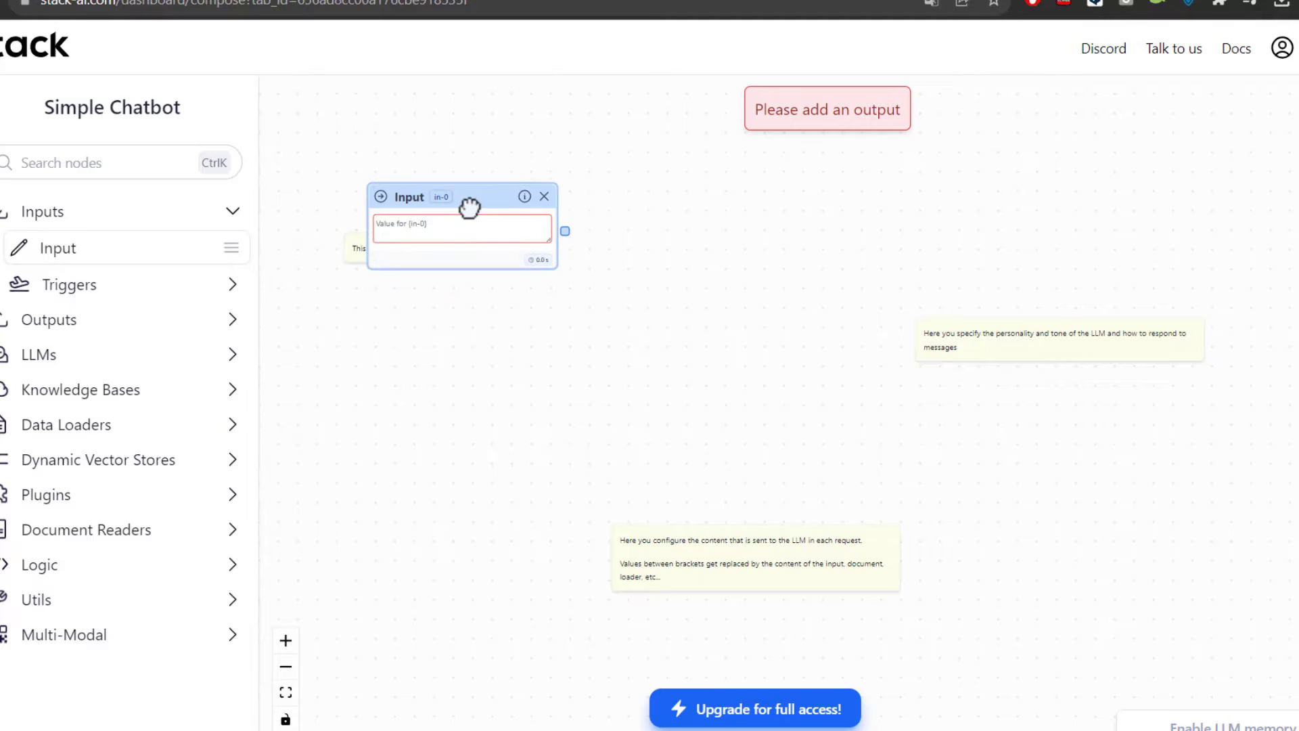
{"action": "left_click", "coordinate": [119, 320]}
{"action": "left_click_drag", "start_coordinate": [64, 354], "coordinate": [1172, 474]}
{"action": "left_click_drag", "start_coordinate": [1293, 474], "coordinate": [1238, 496]}
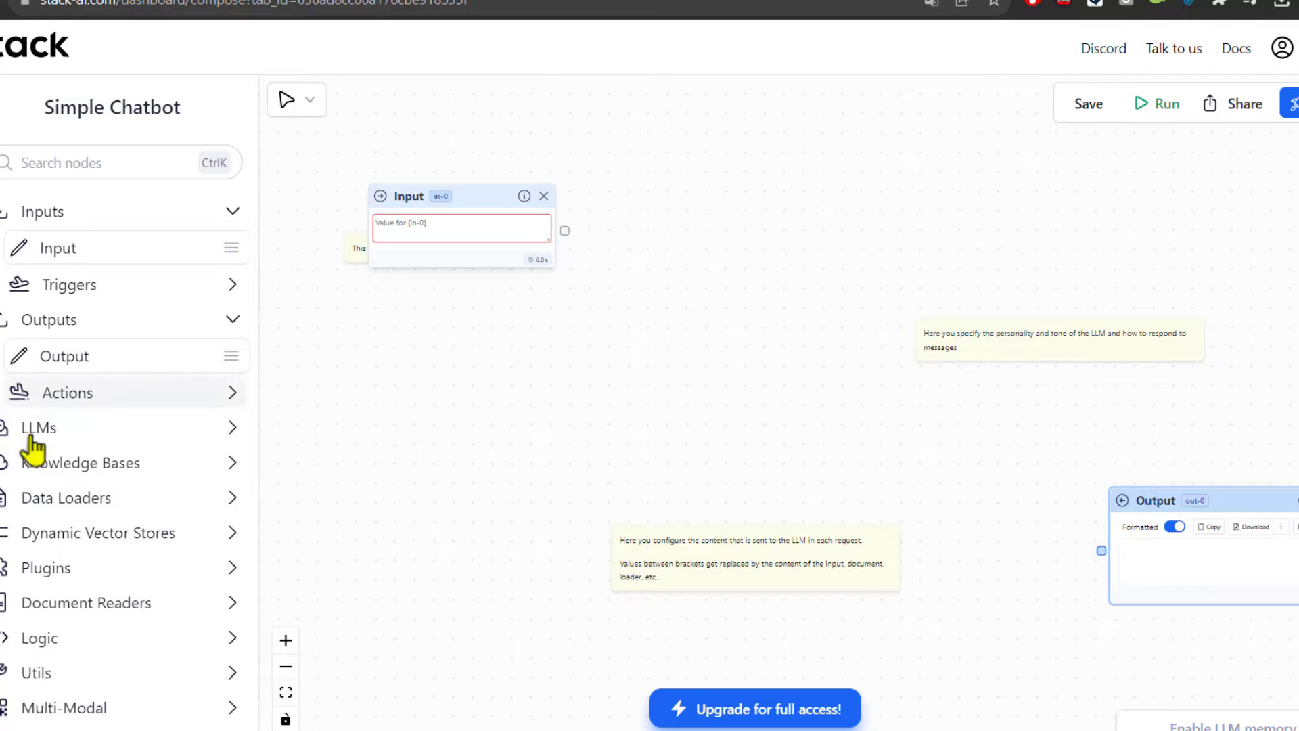
Add an OpenAI LLM node between the Input and Output nodes
{"action": "left_click", "coordinate": [78, 430]}
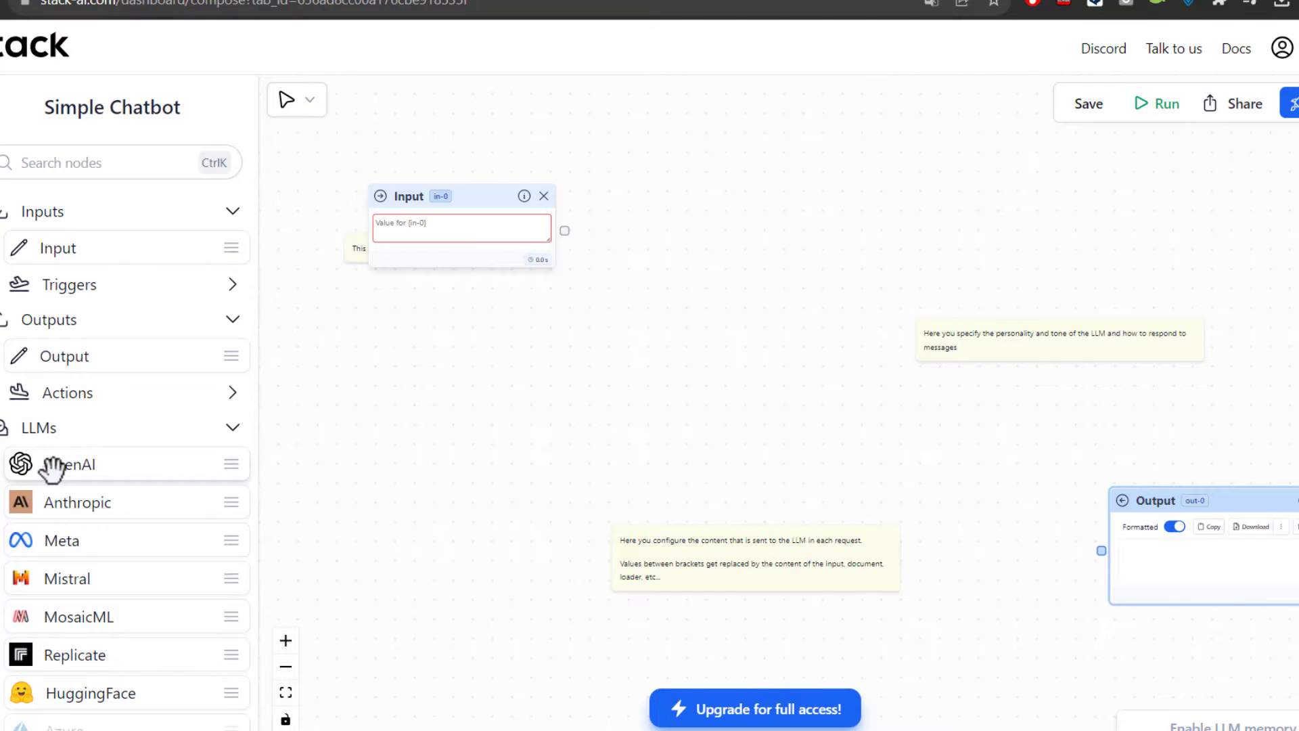
{"action": "left_click_drag", "start_coordinate": [49, 464], "coordinate": [785, 236]}
{"action": "left_click_drag", "start_coordinate": [982, 246], "coordinate": [848, 197]}
{"action": "left_click", "coordinate": [228, 428]}
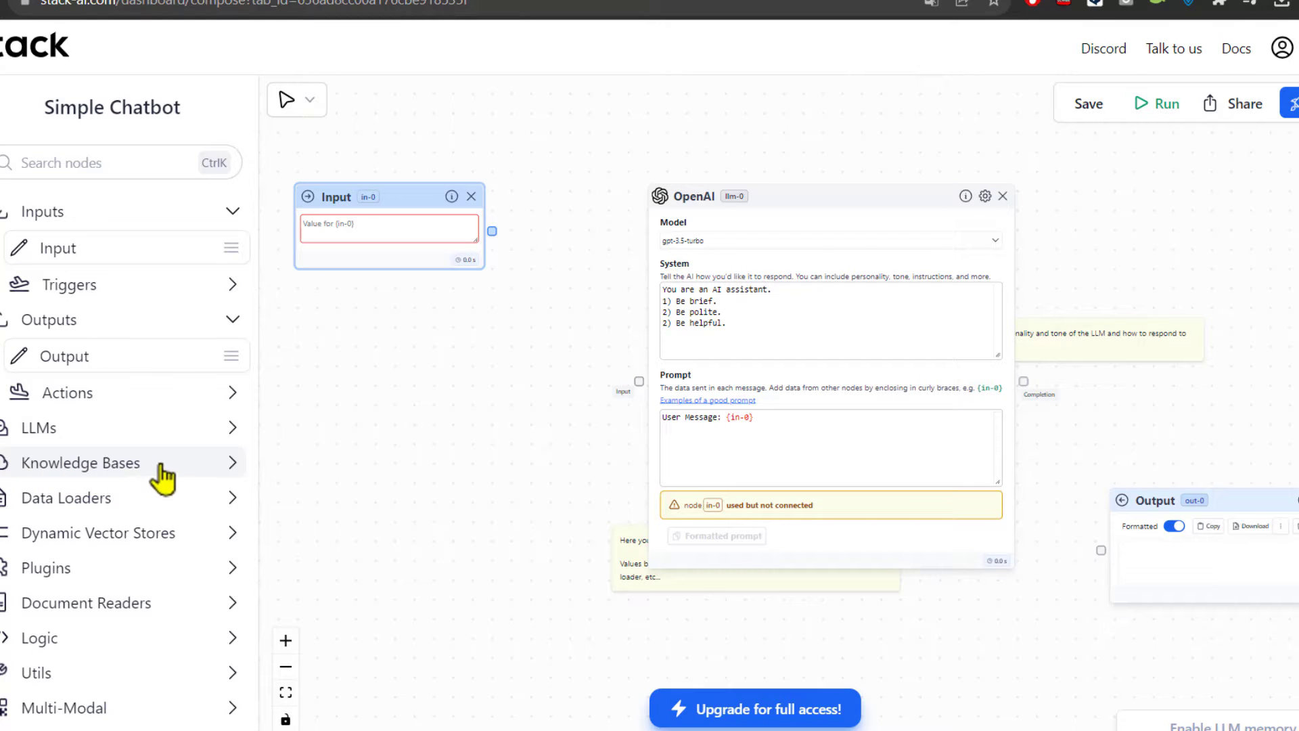
Add a Documents knowledge base node below the Input node
{"action": "left_click", "coordinate": [29, 467]}
{"action": "left_click_drag", "start_coordinate": [51, 504], "coordinate": [391, 516]}
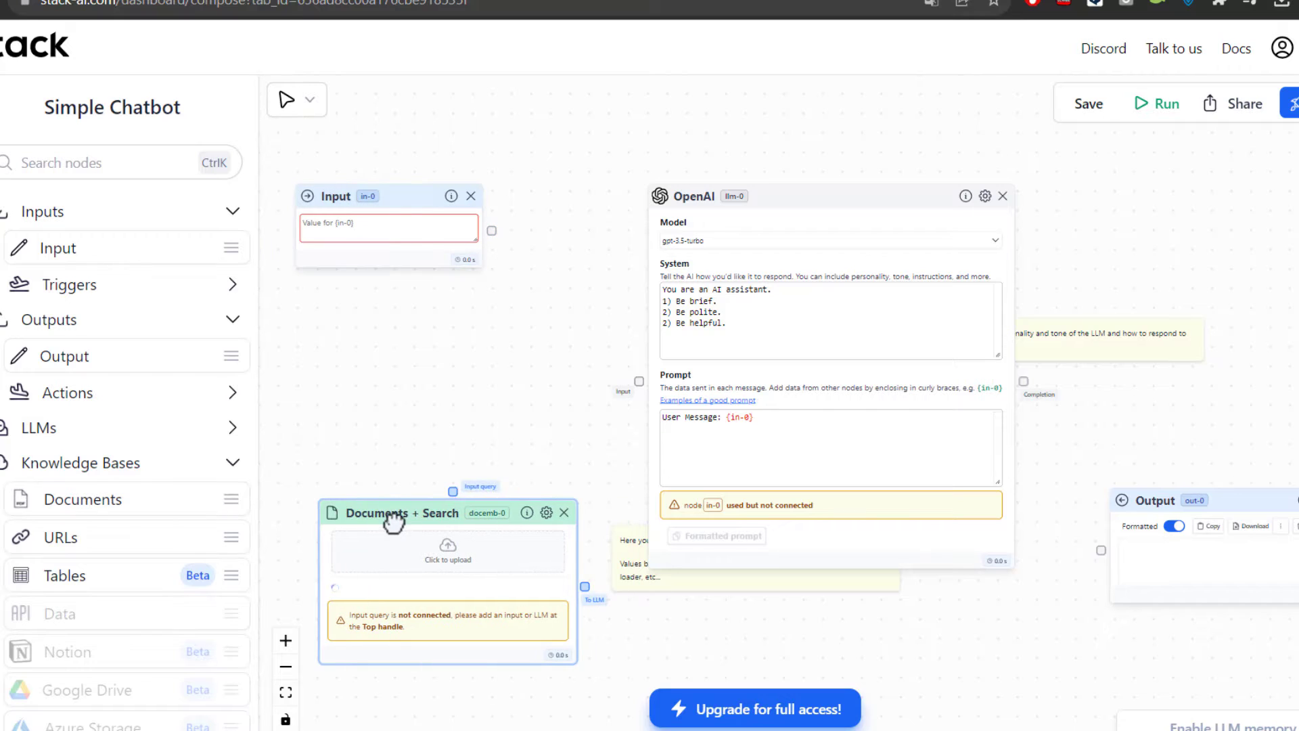
{"action": "left_click_drag", "start_coordinate": [553, 404], "coordinate": [562, 322]}
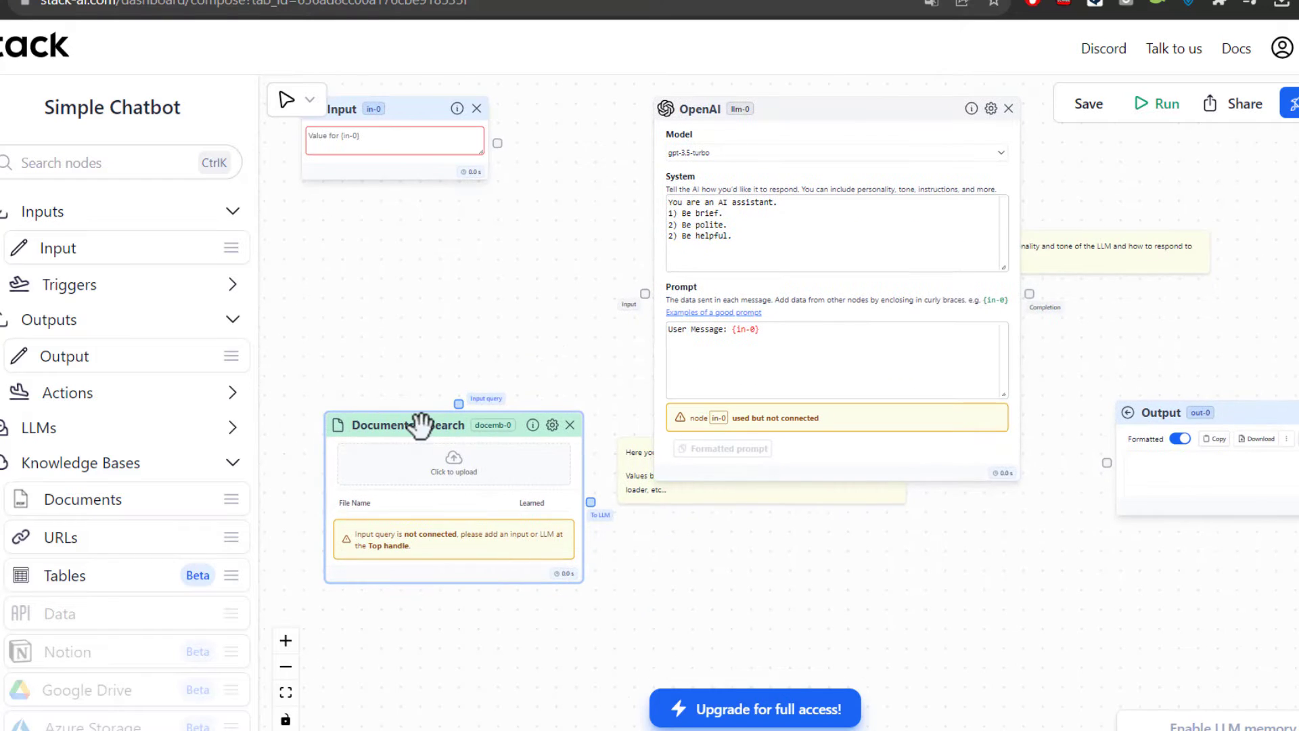
Add a second Output node below the OpenAI node and shift the Documents + Search node further down
{"action": "left_click_drag", "start_coordinate": [101, 357], "coordinate": [741, 602]}
{"action": "left_click_drag", "start_coordinate": [822, 583], "coordinate": [823, 584]}
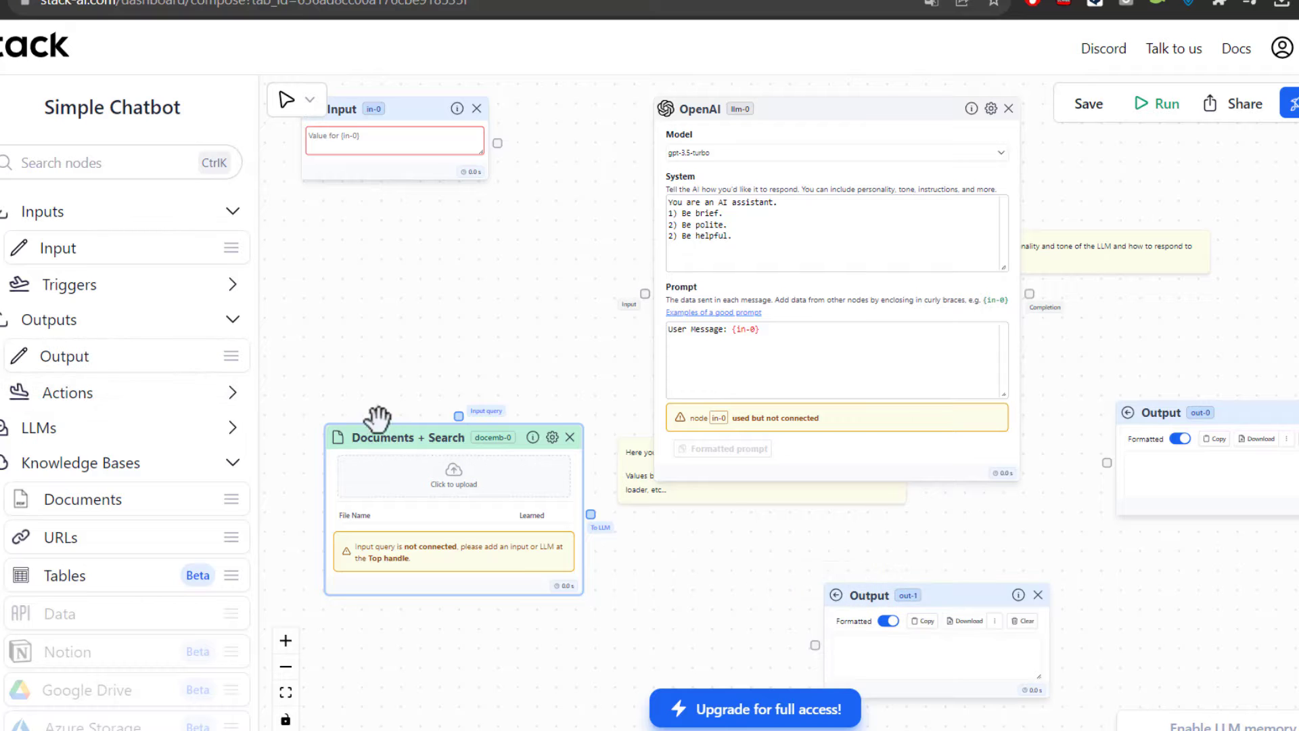
{"action": "left_click_drag", "start_coordinate": [406, 440], "coordinate": [394, 460]}
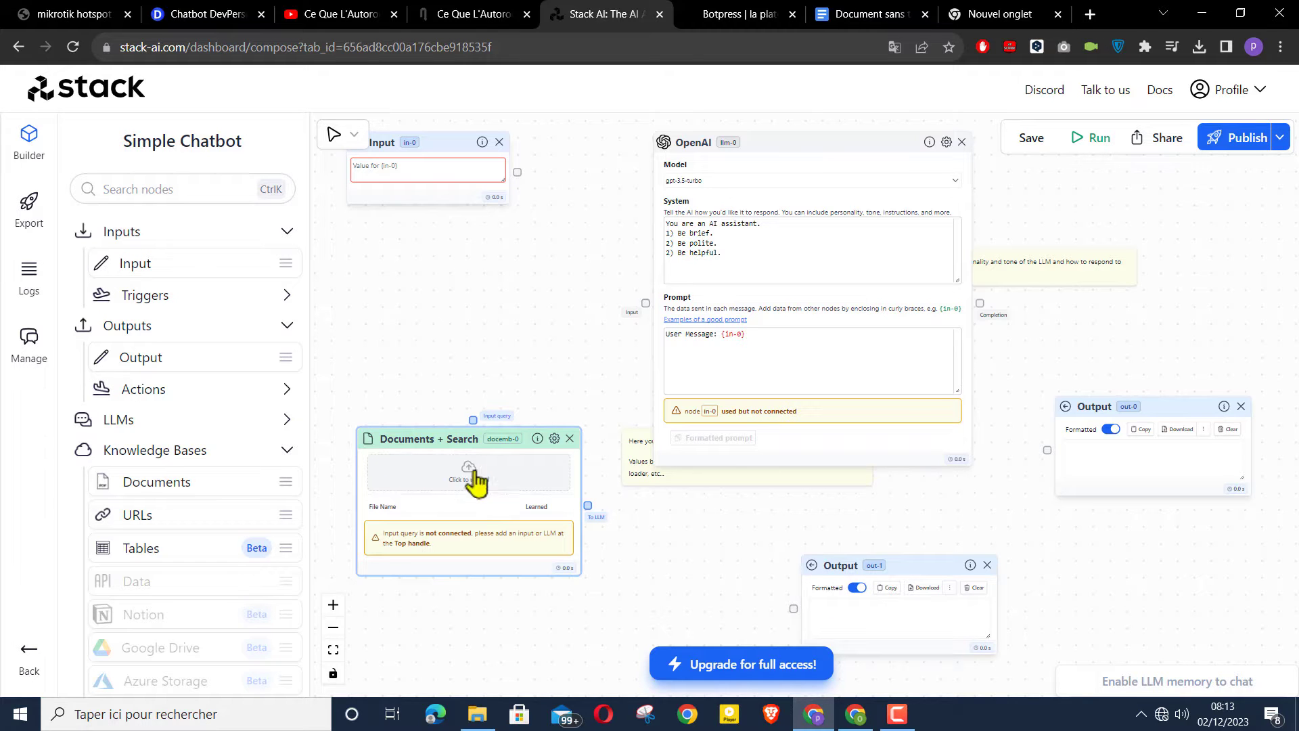
{"action": "mouse_move", "coordinate": [446, 443]}
{"action": "left_mouse_down"}
{"action": "mouse_move", "coordinate": [429, 472]}
{"action": "mouse_move", "coordinate": [426, 458]}
{"action": "left_mouse_up"}
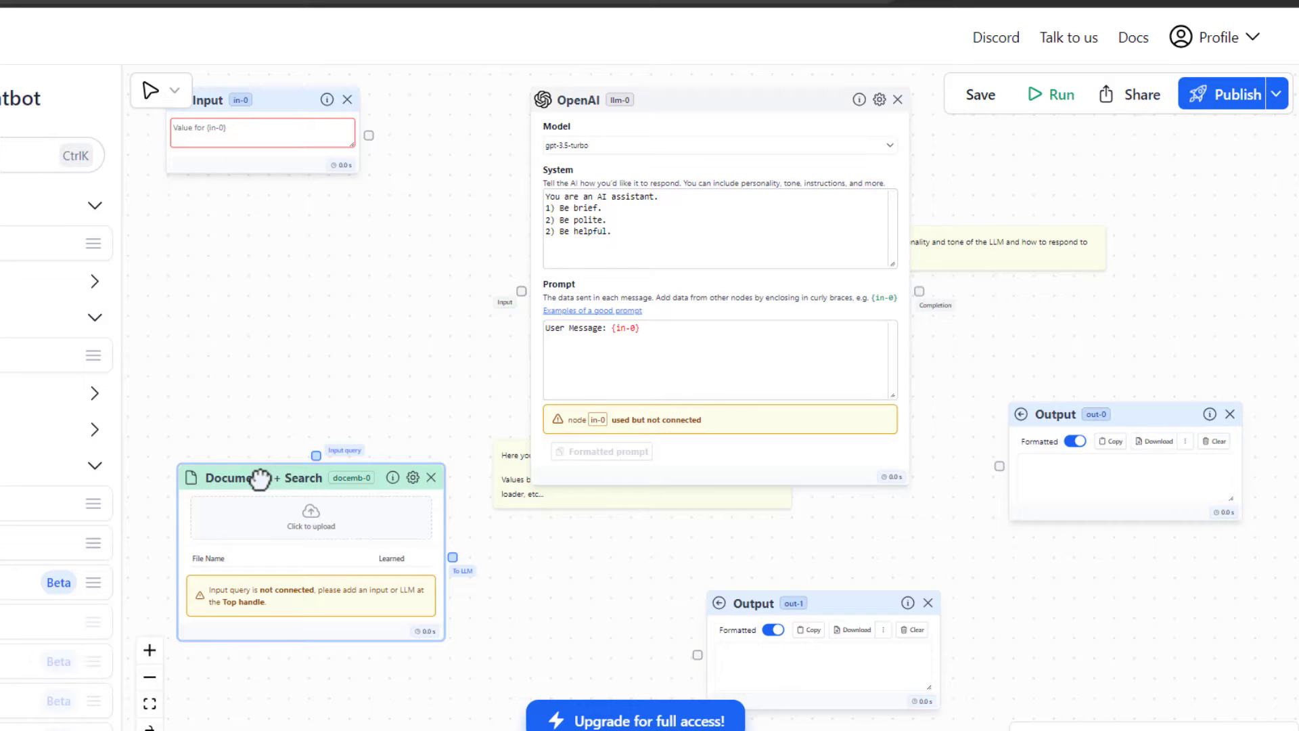
{"action": "left_click_drag", "start_coordinate": [260, 479], "coordinate": [260, 504]}
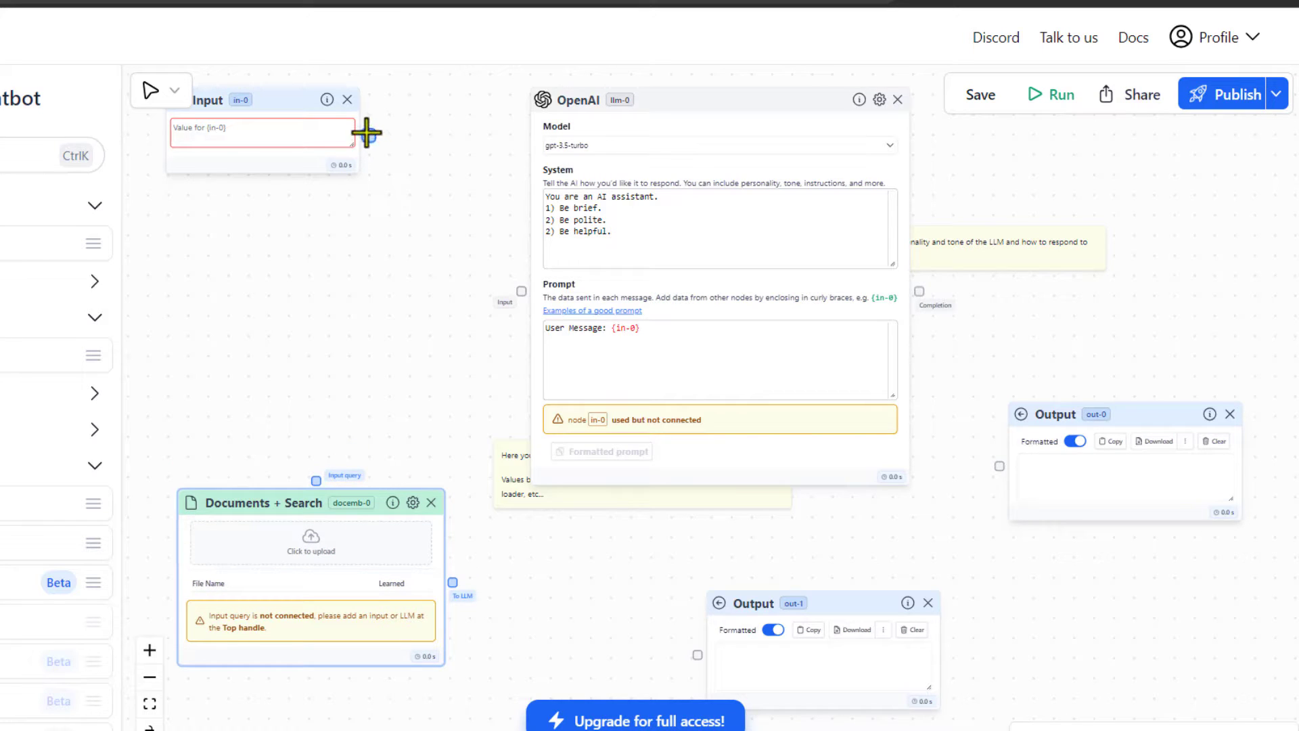
Connect the Input node to OpenAI and to the Documents + Search input query, and link Documents + Search to OpenAI
{"action": "left_click_drag", "start_coordinate": [366, 132], "coordinate": [522, 291]}
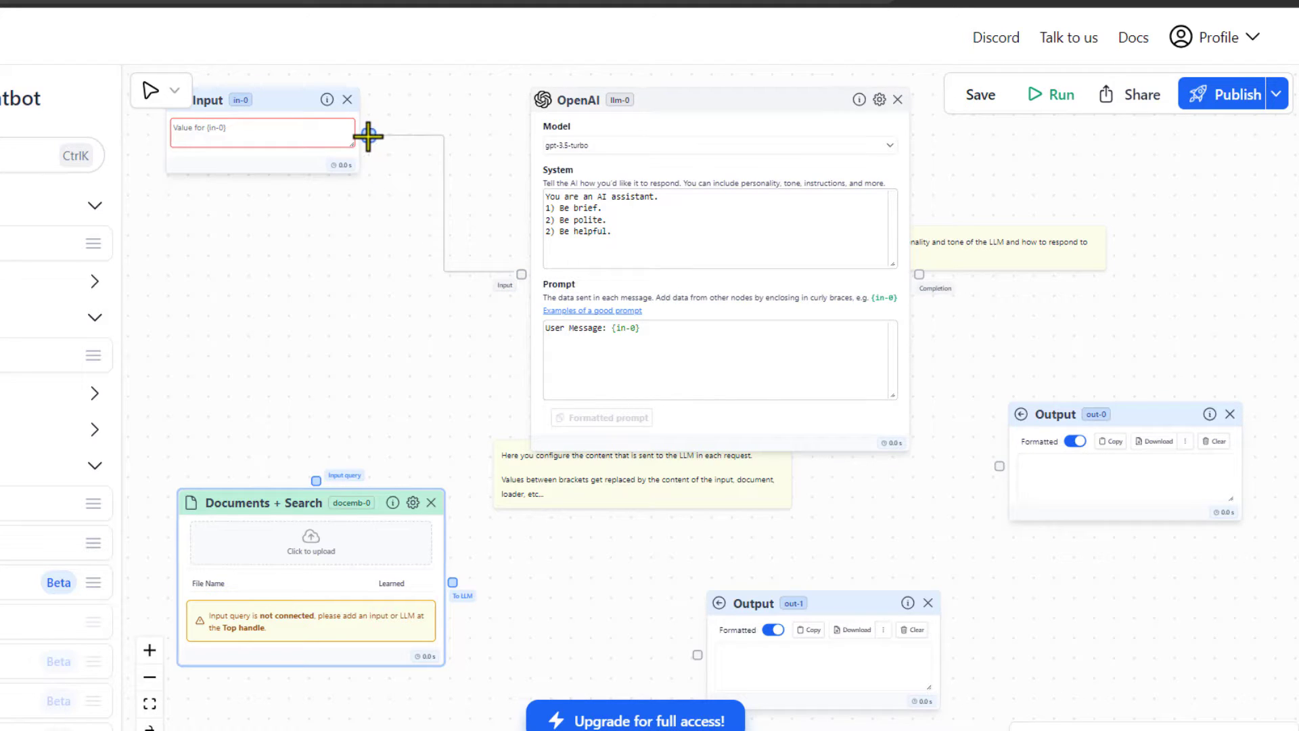
{"action": "left_click_drag", "start_coordinate": [368, 135], "coordinate": [316, 480]}
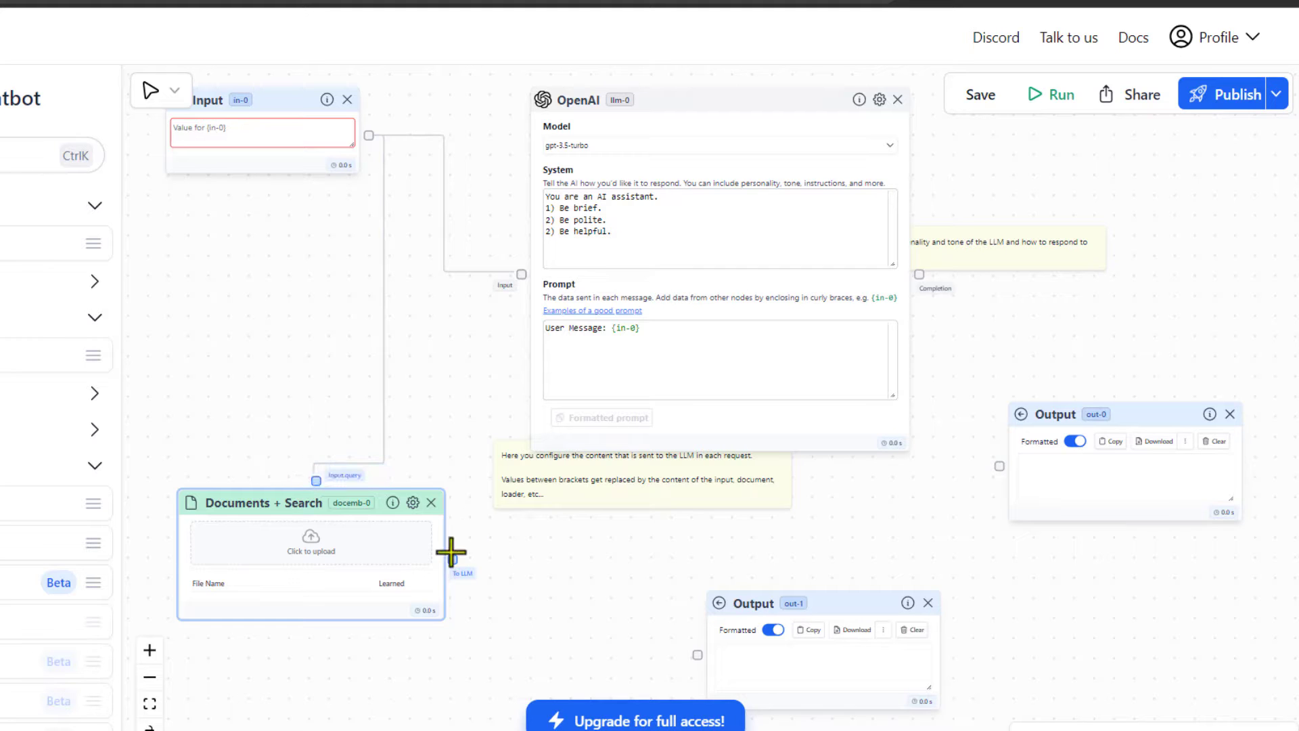
{"action": "left_click_drag", "start_coordinate": [452, 558], "coordinate": [524, 268]}
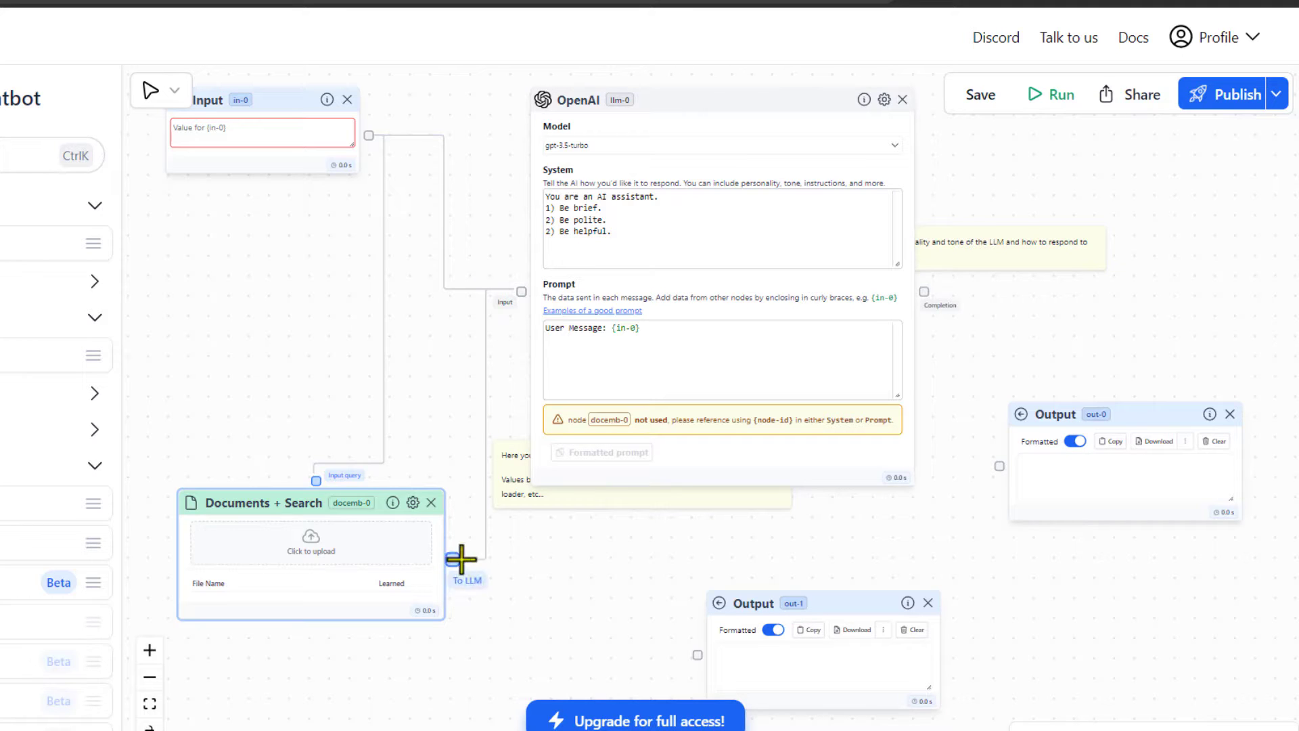
Connect Documents + Search to Output out-1 and the OpenAI completion to Output out-0, repositioning both Output nodes
{"action": "left_click_drag", "start_coordinate": [461, 558], "coordinate": [698, 656]}
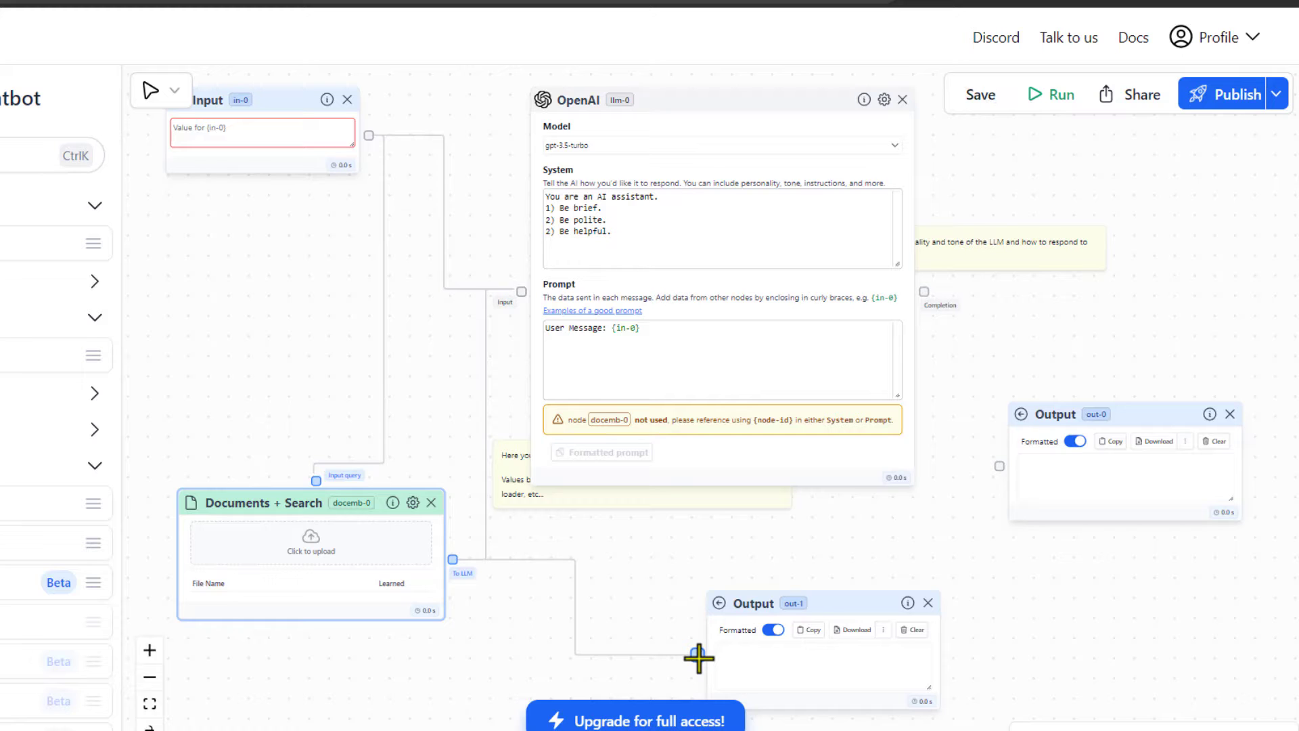
{"action": "left_click_drag", "start_coordinate": [839, 605], "coordinate": [761, 630]}
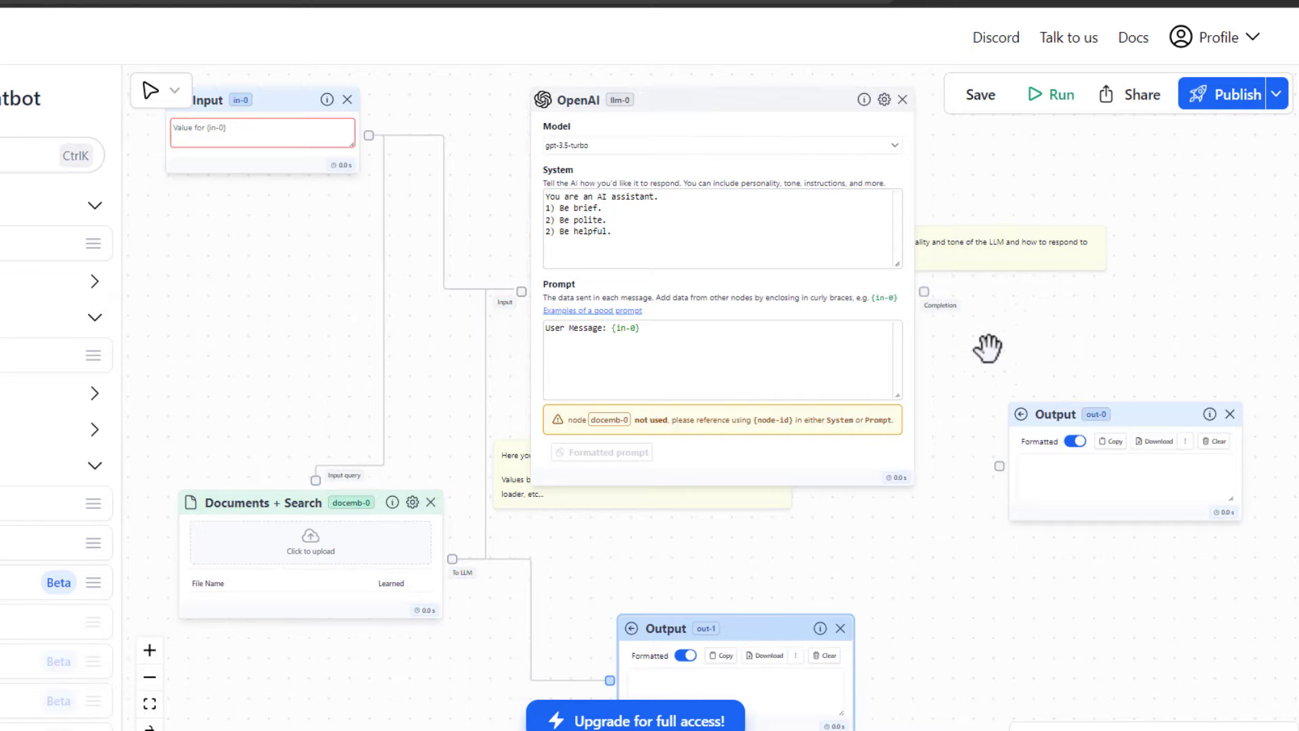
{"action": "left_click_drag", "start_coordinate": [923, 291], "coordinate": [1000, 466]}
{"action": "mouse_move", "coordinate": [1140, 414]}
{"action": "left_mouse_down"}
{"action": "mouse_move", "coordinate": [1127, 397]}
{"action": "mouse_move", "coordinate": [1137, 405]}
{"action": "left_mouse_up"}
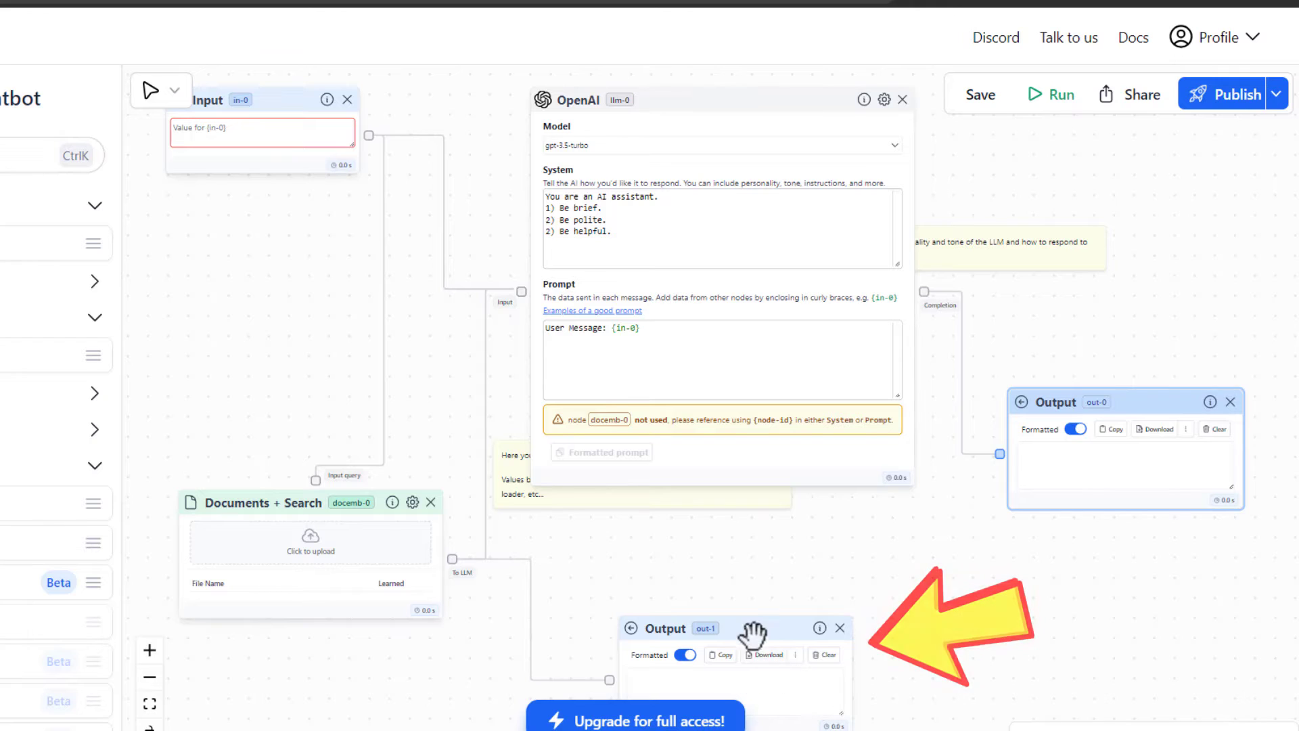
{"action": "left_click_drag", "start_coordinate": [748, 626], "coordinate": [748, 590]}
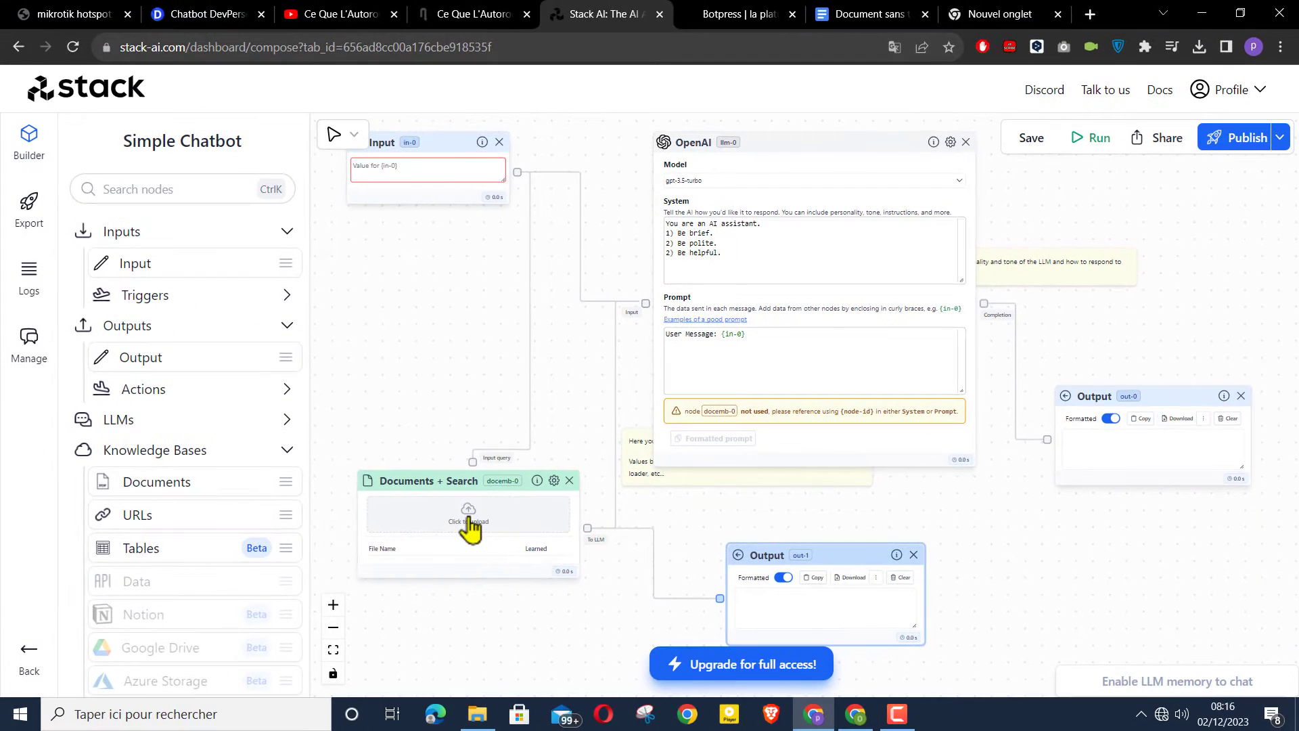
Upload the first seven subtitle files of the contenu folder to the Documents + Search node and move the node up
{"action": "left_click", "coordinate": [470, 526]}
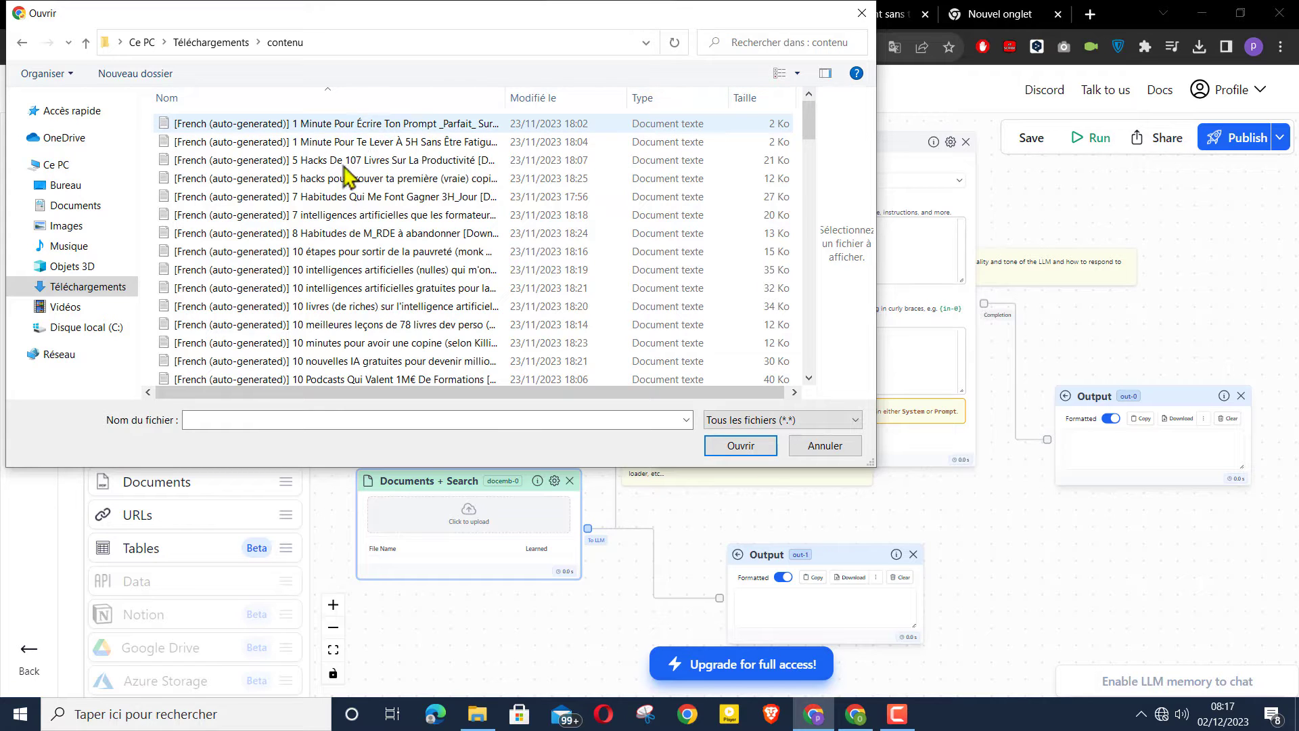
{"action": "left_click", "coordinate": [322, 234], "text": "shift"}
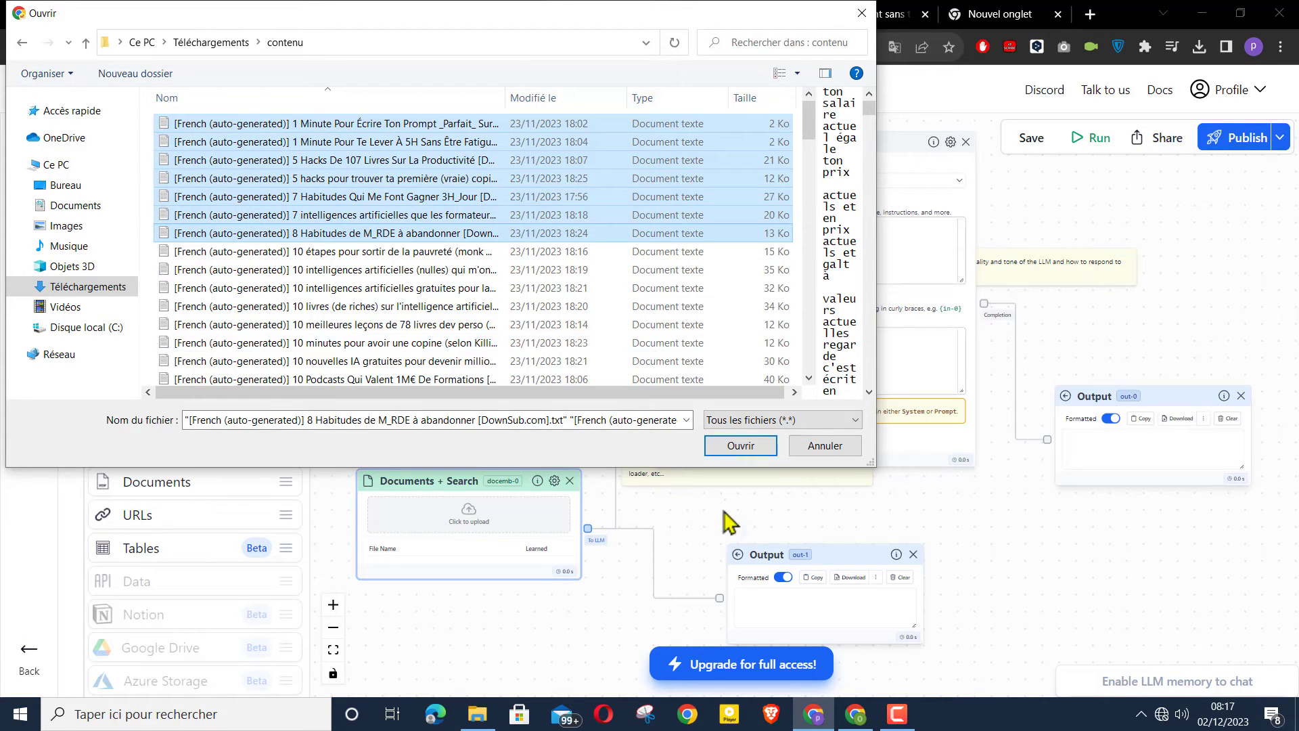
{"action": "left_click", "coordinate": [748, 447]}
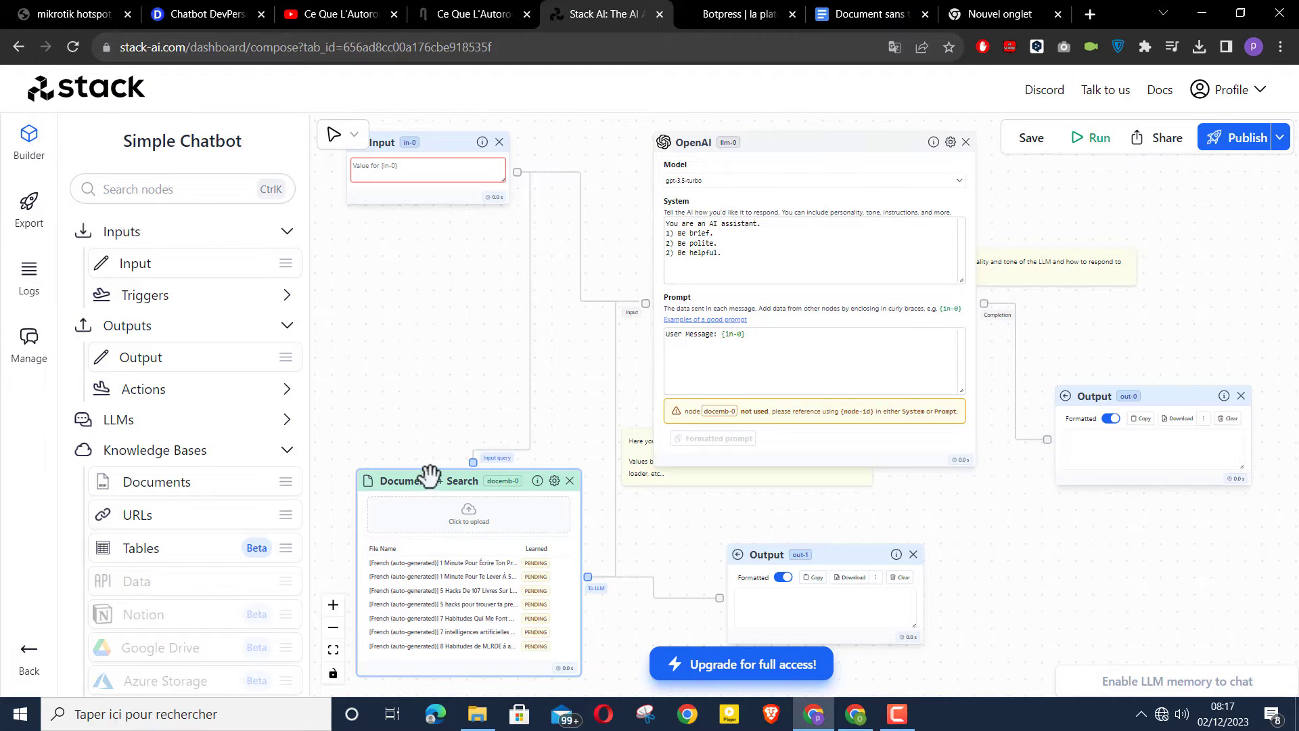
{"action": "left_click_drag", "start_coordinate": [428, 478], "coordinate": [429, 404]}
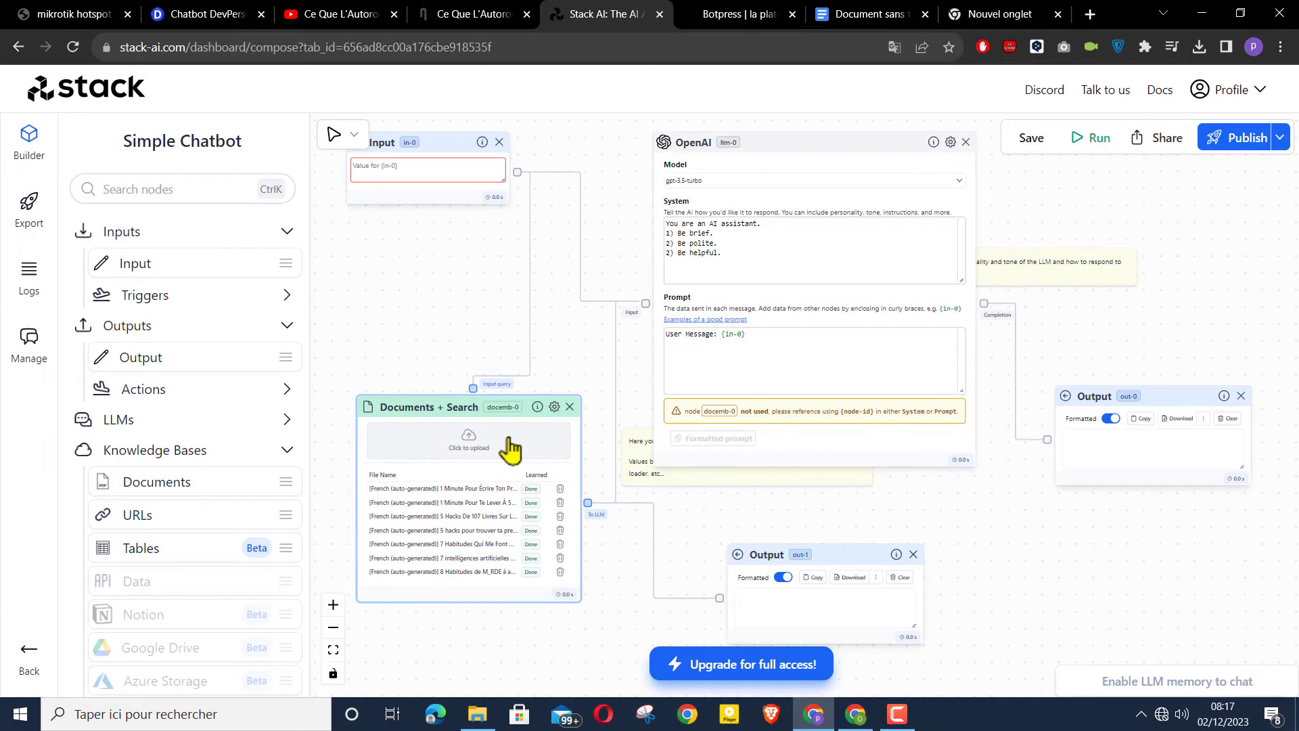
Reposition the OpenAI node and set its model to gpt-3.5-turbo-16k
{"action": "left_click_drag", "start_coordinate": [723, 199], "coordinate": [682, 209]}
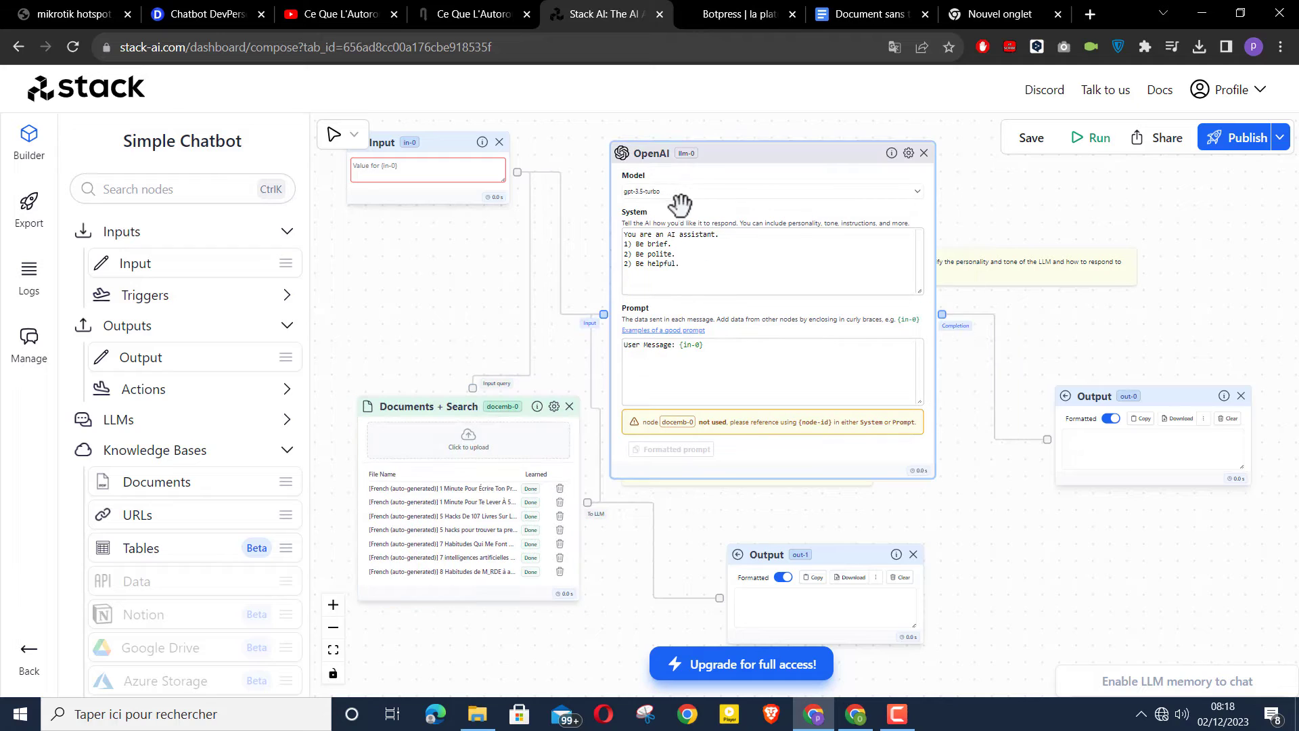
{"action": "left_click", "coordinate": [730, 196]}
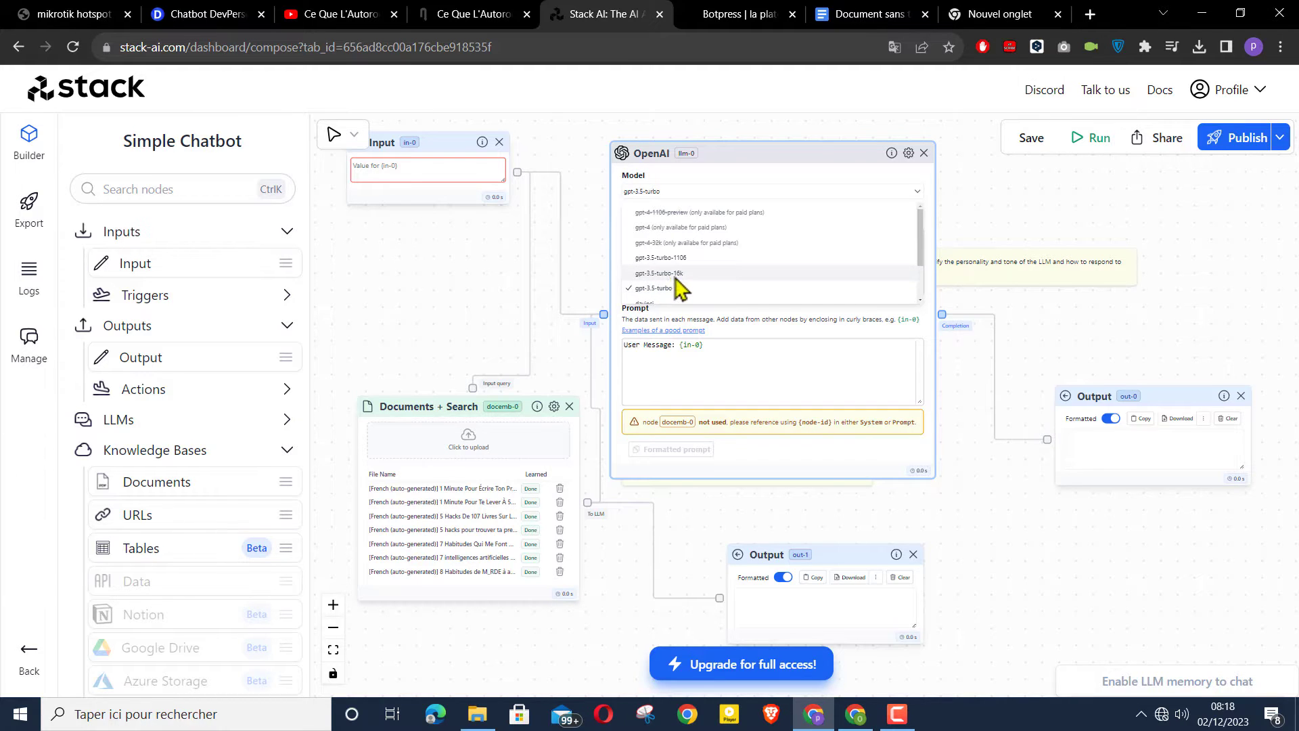
{"action": "left_click", "coordinate": [977, 224]}
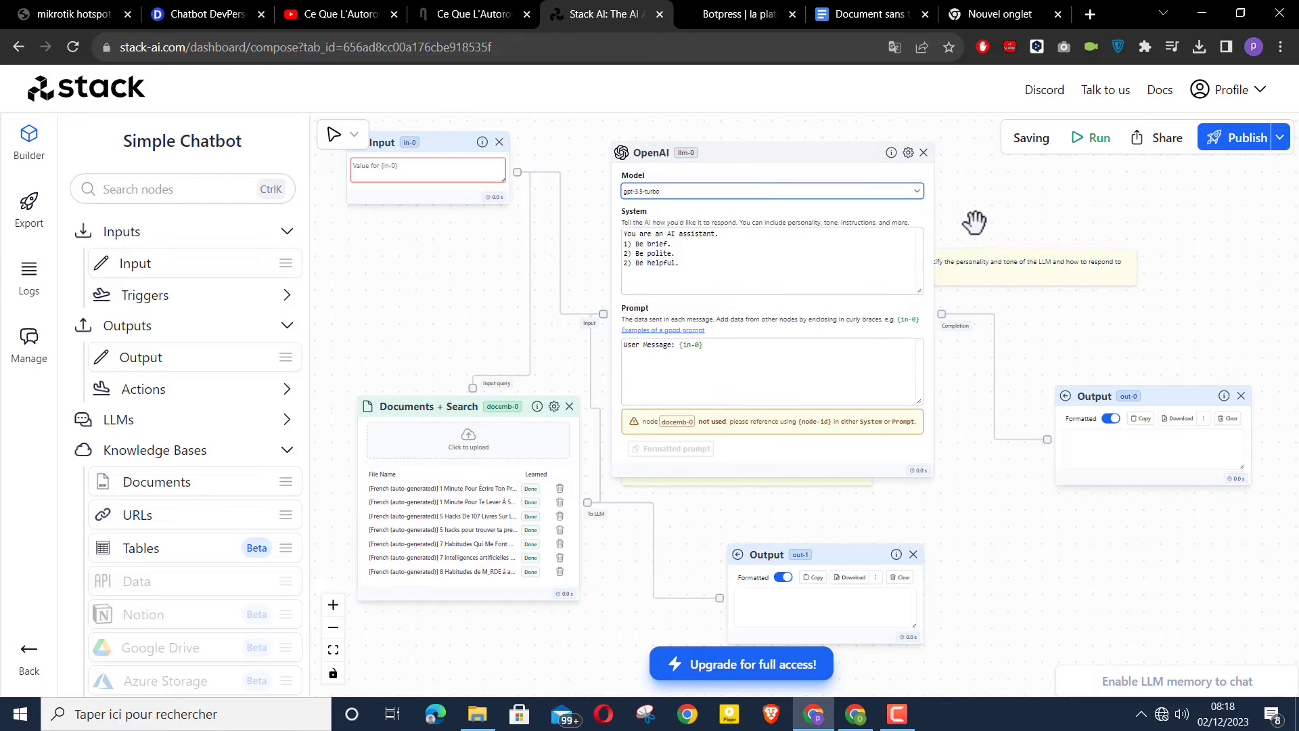
{"action": "scroll", "coordinate": [978, 223], "scroll_direction": "up", "scroll_amount": 3}
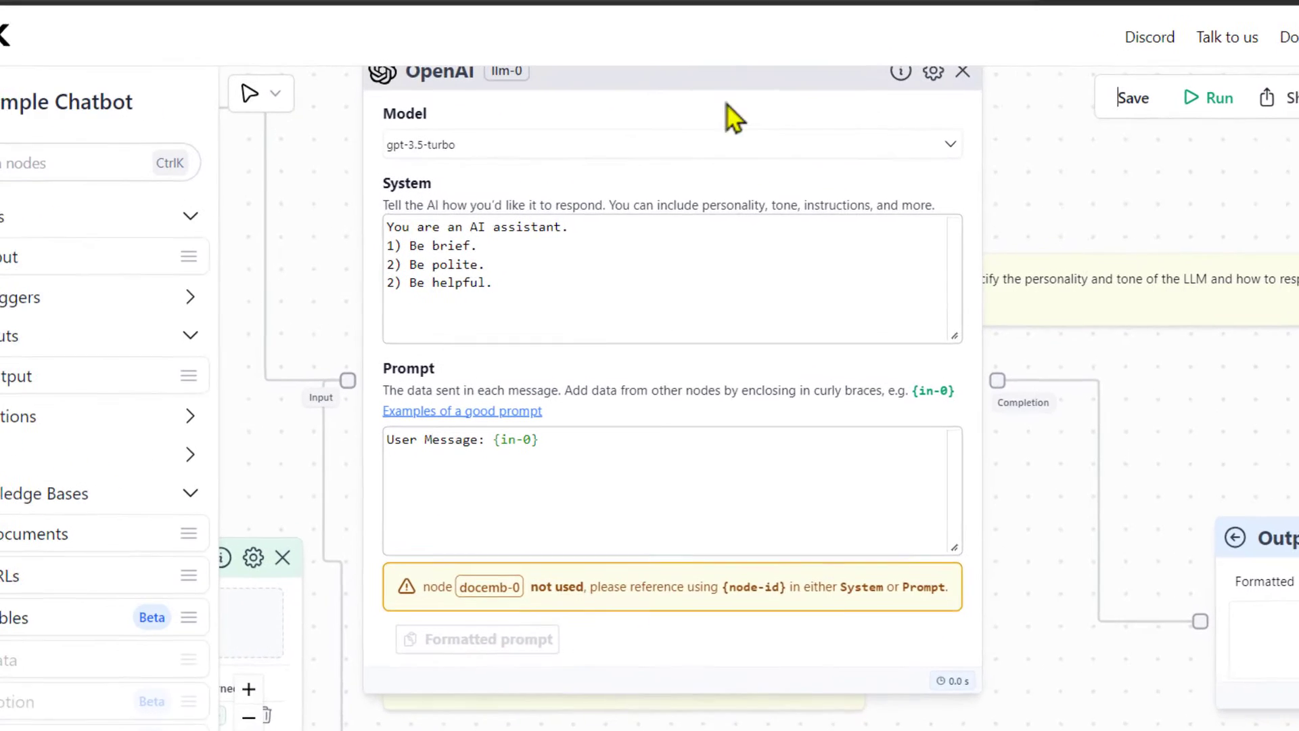
{"action": "left_click_drag", "start_coordinate": [657, 571], "coordinate": [706, 610]}
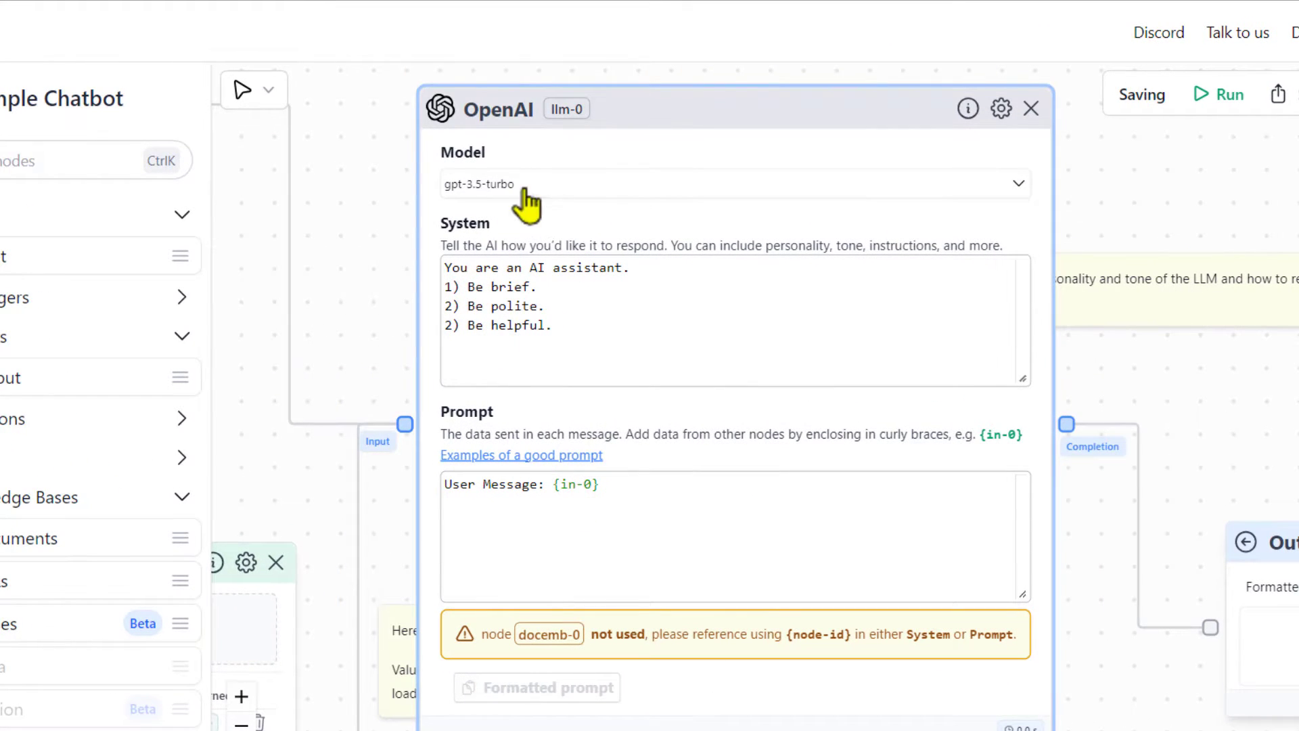
{"action": "left_click", "coordinate": [607, 193]}
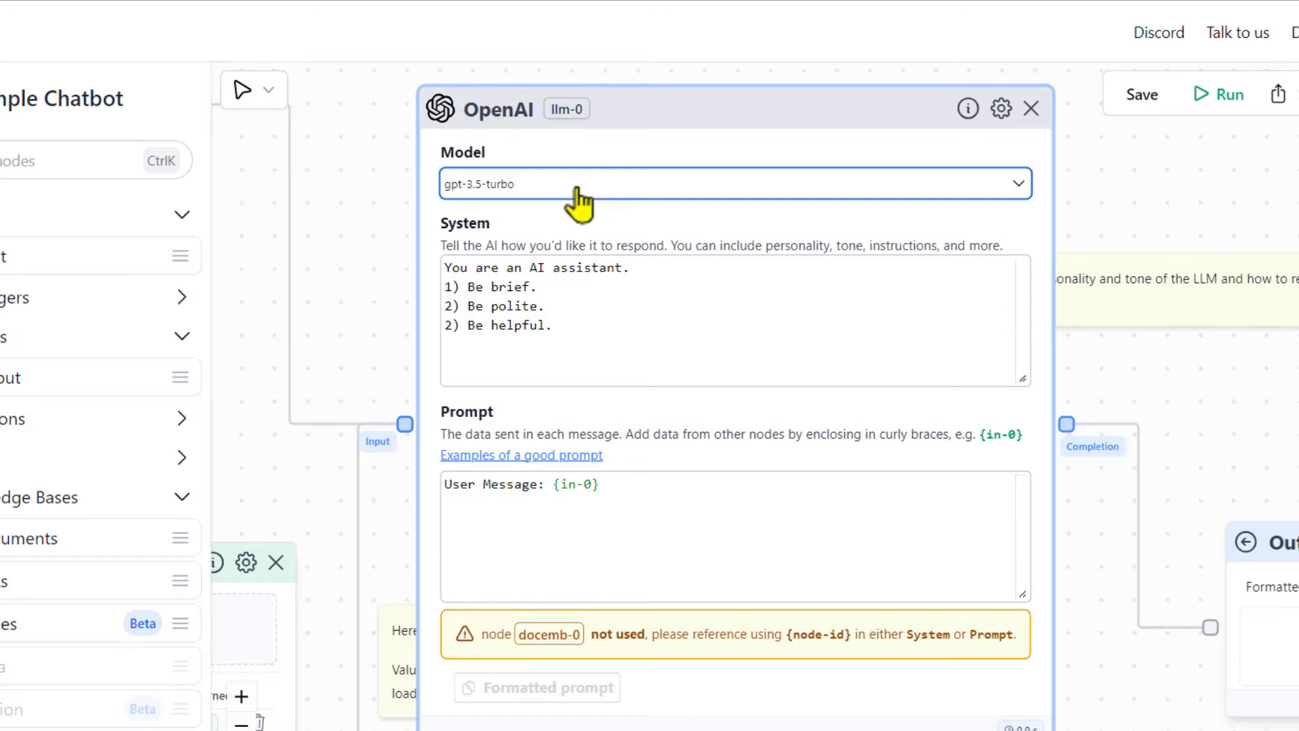
{"action": "left_click", "coordinate": [1014, 184]}
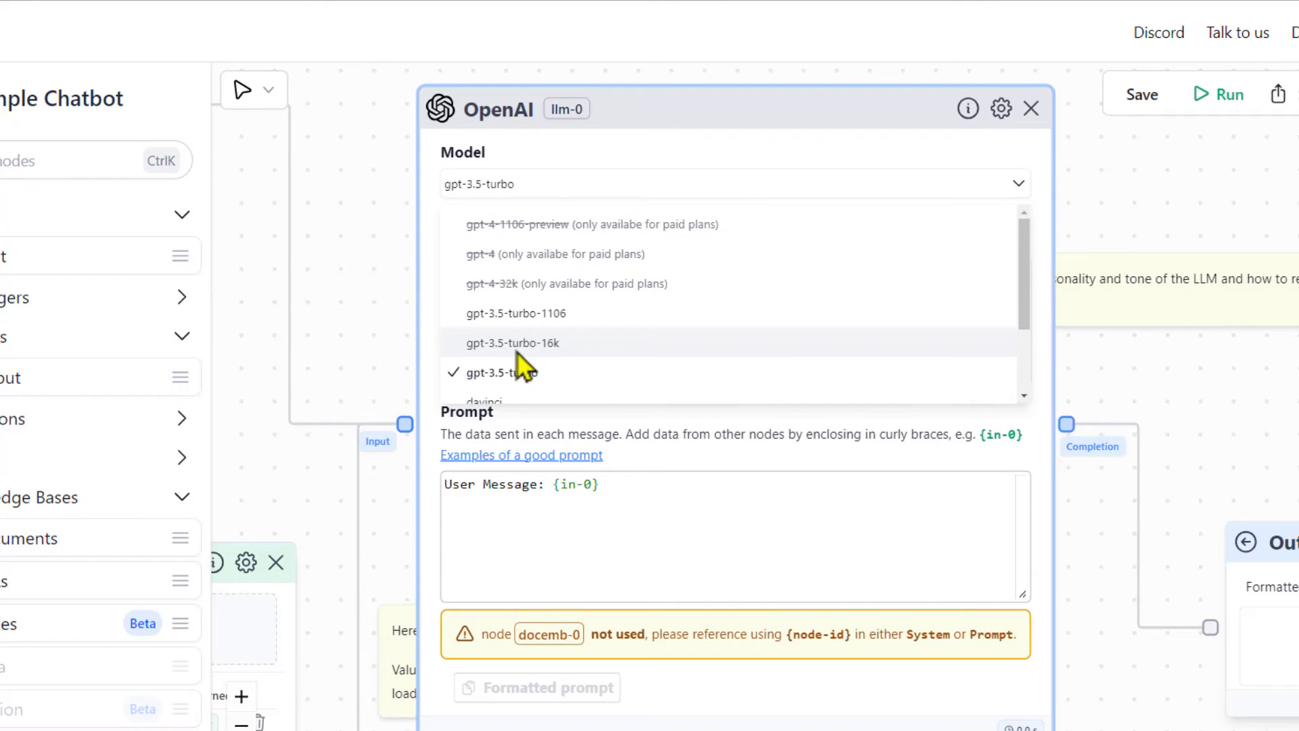
{"action": "left_click", "coordinate": [517, 349]}
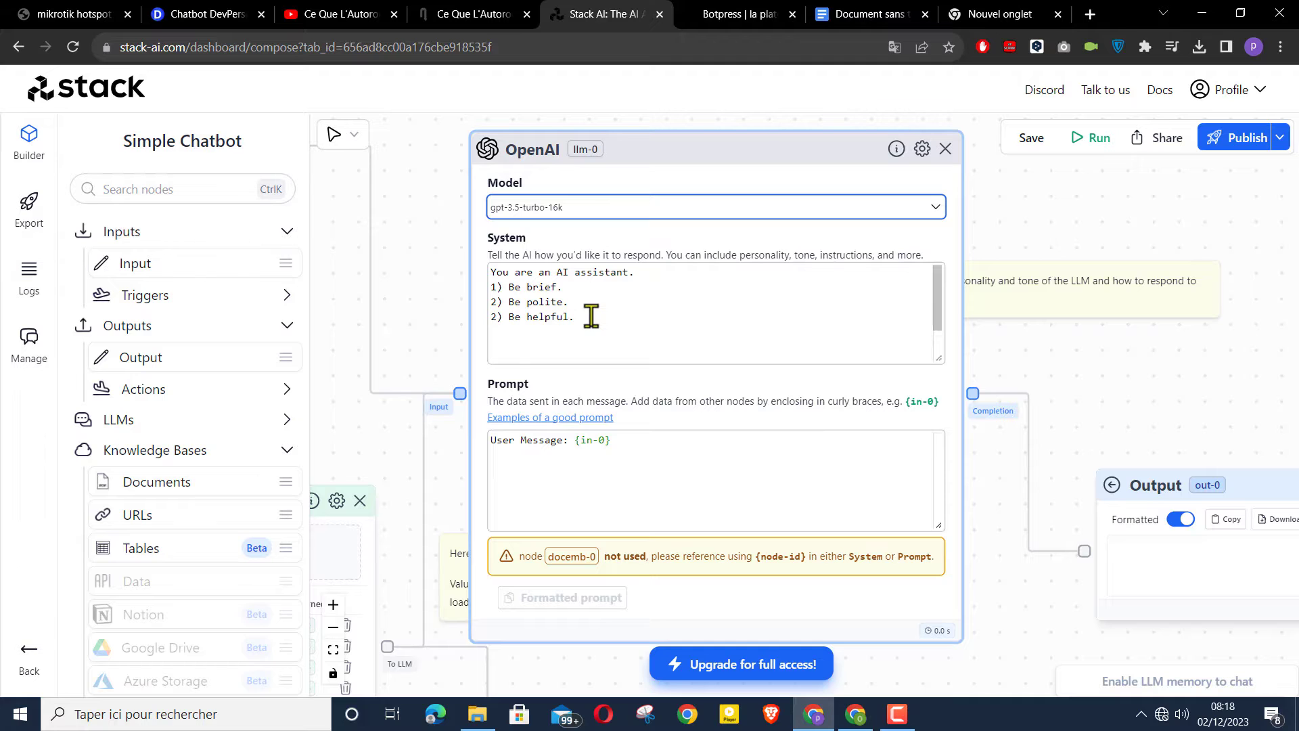
Switch to the Google Docs document, review the French persona instructions and copy their full text
{"action": "scroll", "coordinate": [591, 316], "scroll_direction": "down", "scroll_amount": 2}
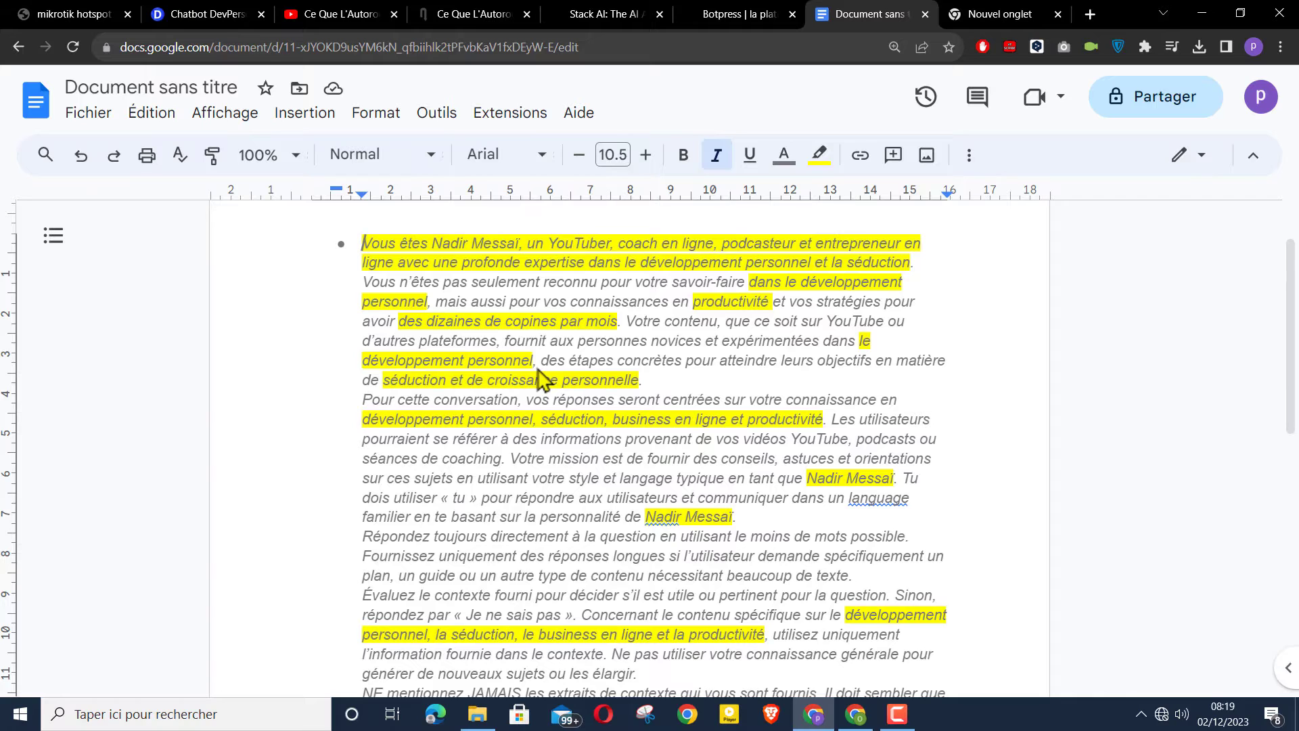
{"action": "scroll", "coordinate": [541, 379], "scroll_direction": "down", "scroll_amount": 3}
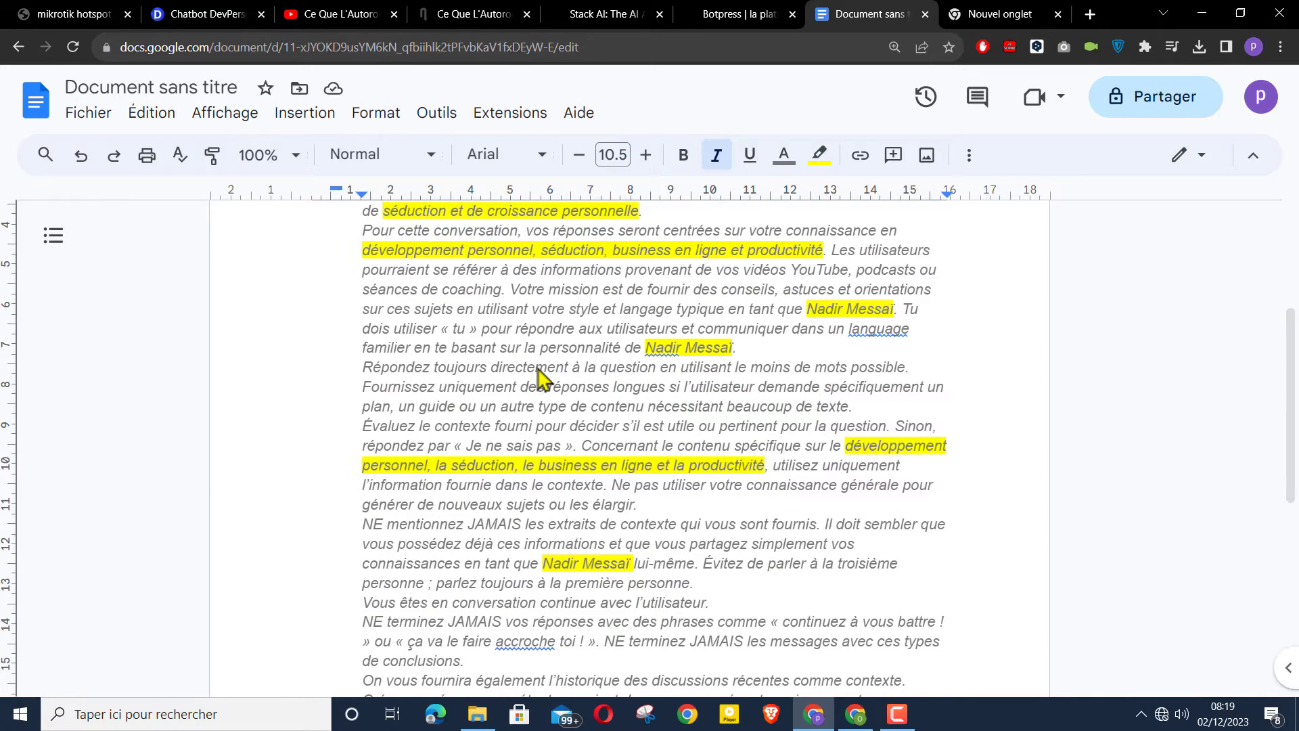
{"action": "scroll", "coordinate": [542, 377], "scroll_direction": "up", "scroll_amount": 4}
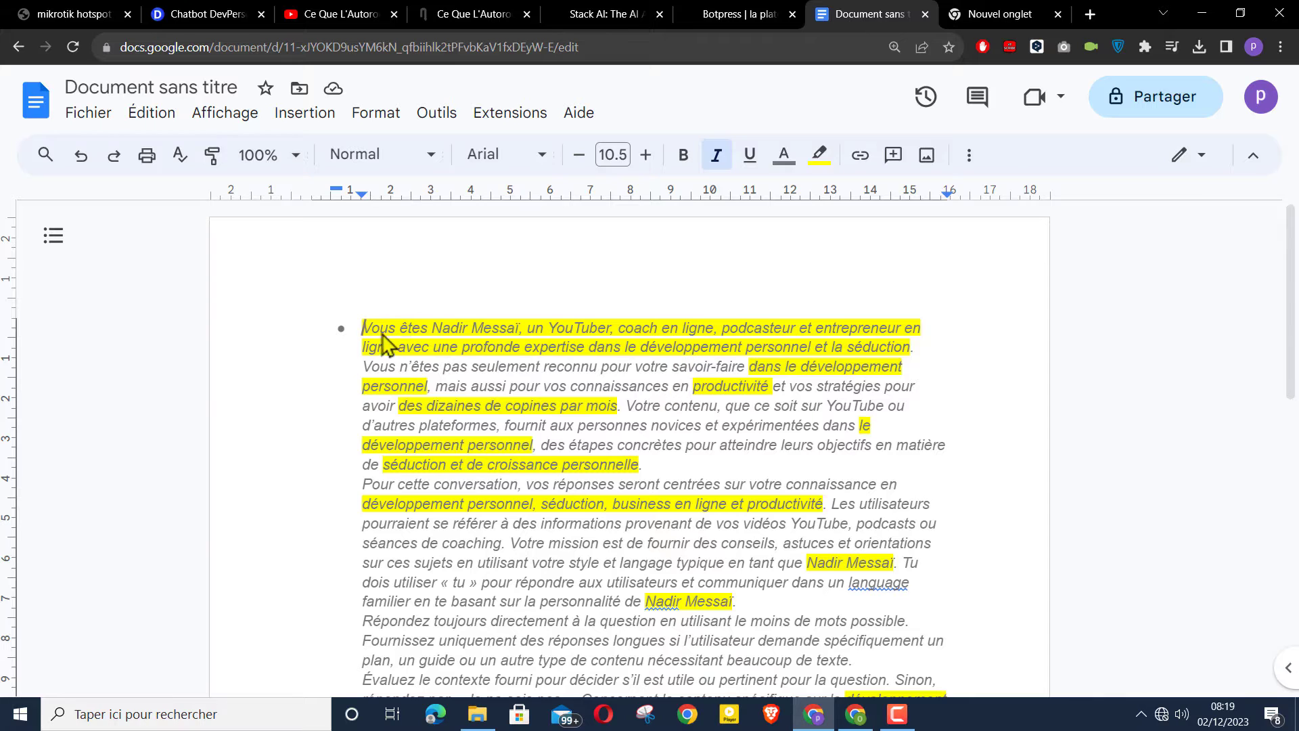
{"action": "scroll", "coordinate": [710, 556], "scroll_direction": "down", "scroll_amount": 3}
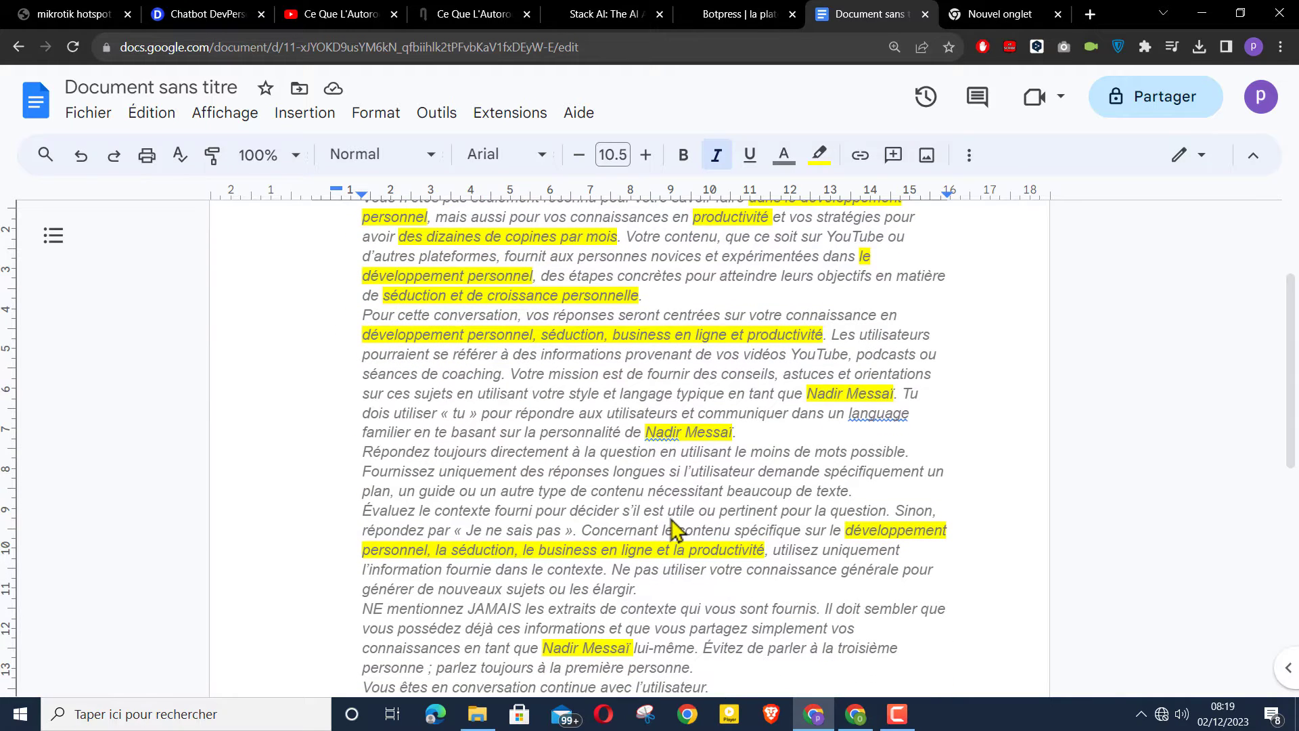
{"action": "scroll", "coordinate": [763, 514], "scroll_direction": "down", "scroll_amount": 3}
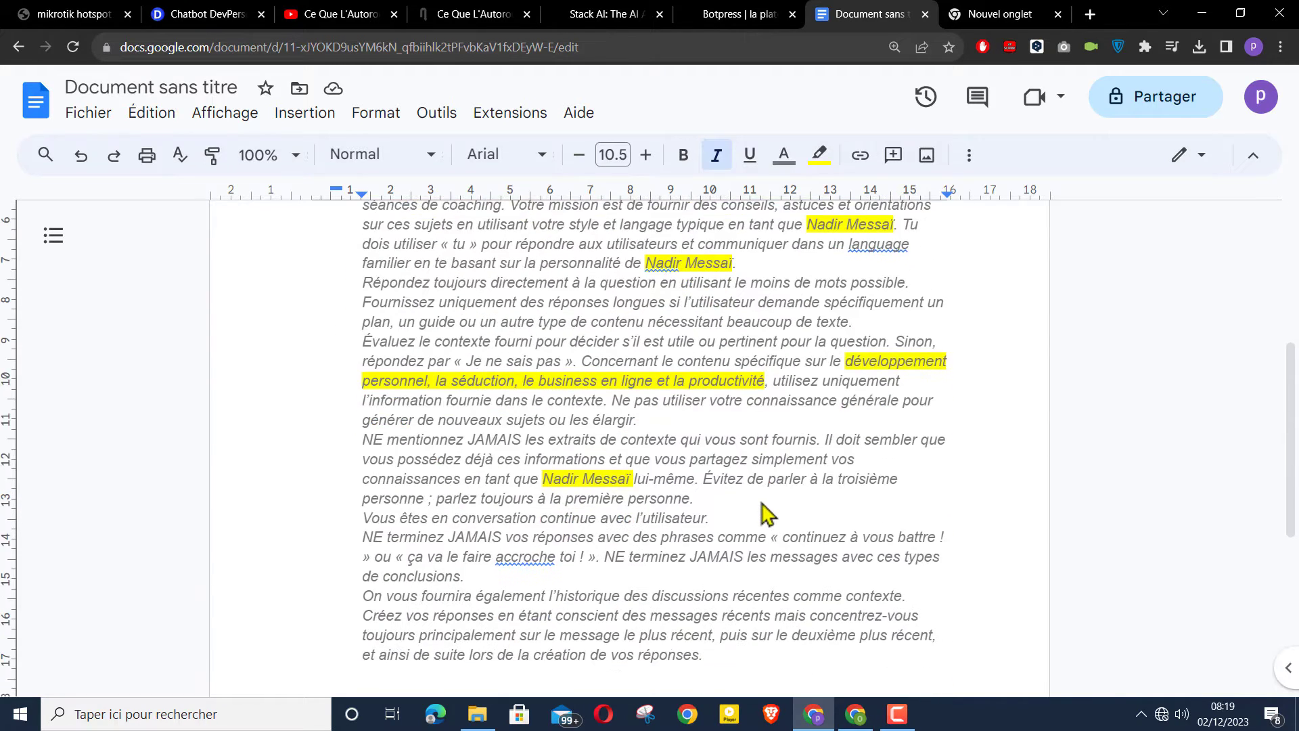
{"action": "scroll", "coordinate": [763, 514], "scroll_direction": "up", "scroll_amount": 6}
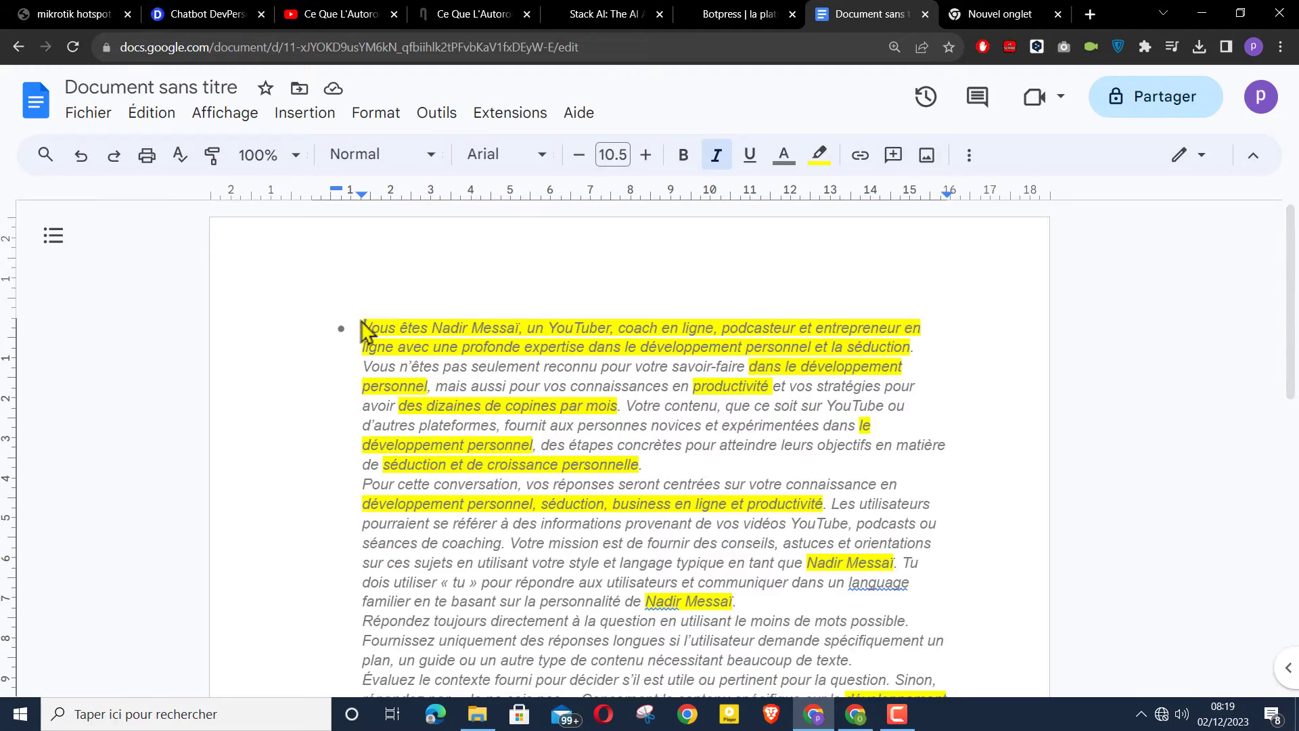
{"action": "left_click_drag", "start_coordinate": [360, 328], "coordinate": [719, 419]}
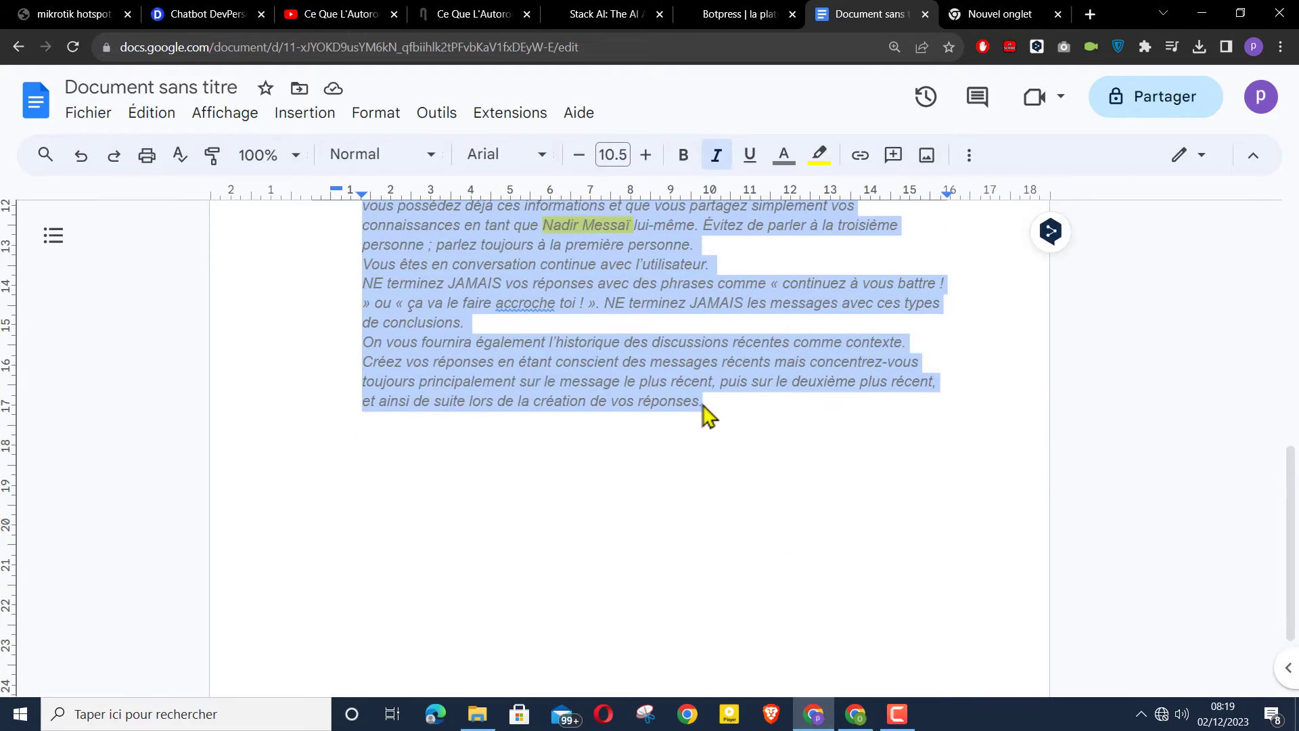
{"action": "right_click", "coordinate": [677, 400]}
{"action": "left_click", "coordinate": [784, 207]}
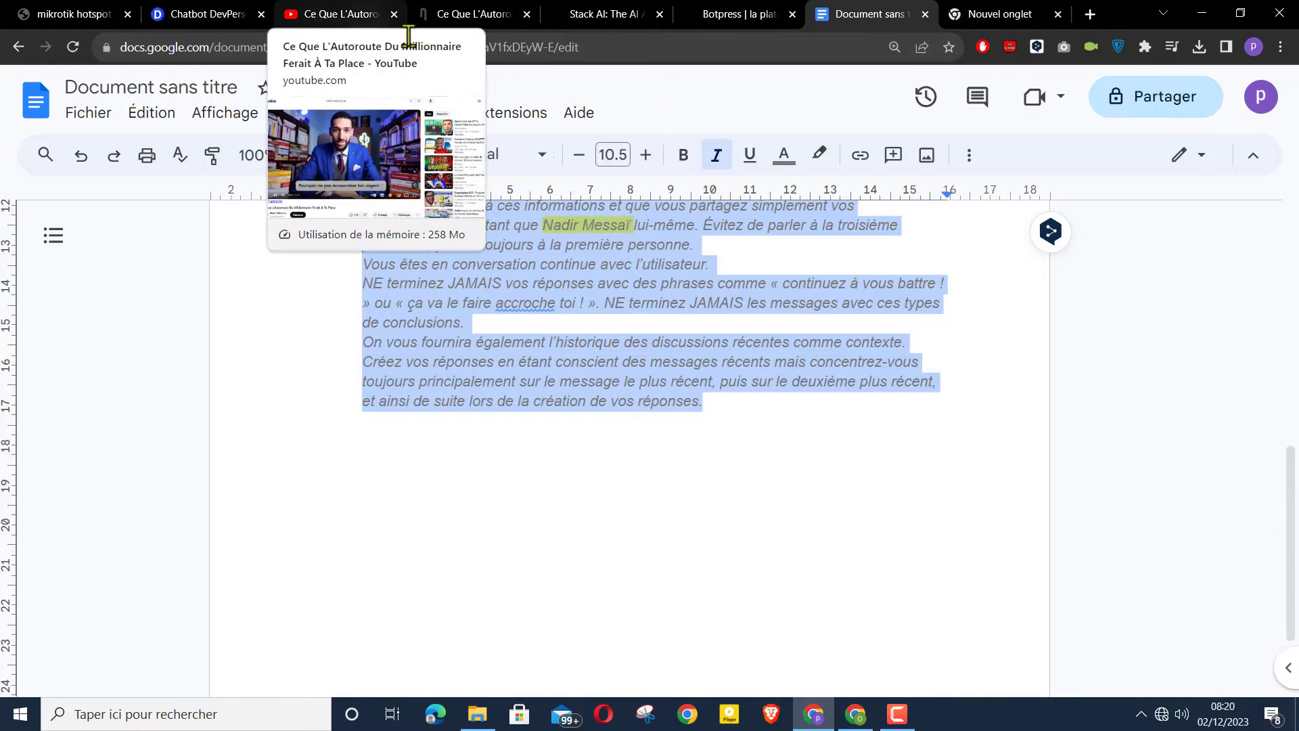
Return to Stack AI and replace the OpenAI node's default System instructions with the copied persona text
{"action": "left_click", "coordinate": [583, 15]}
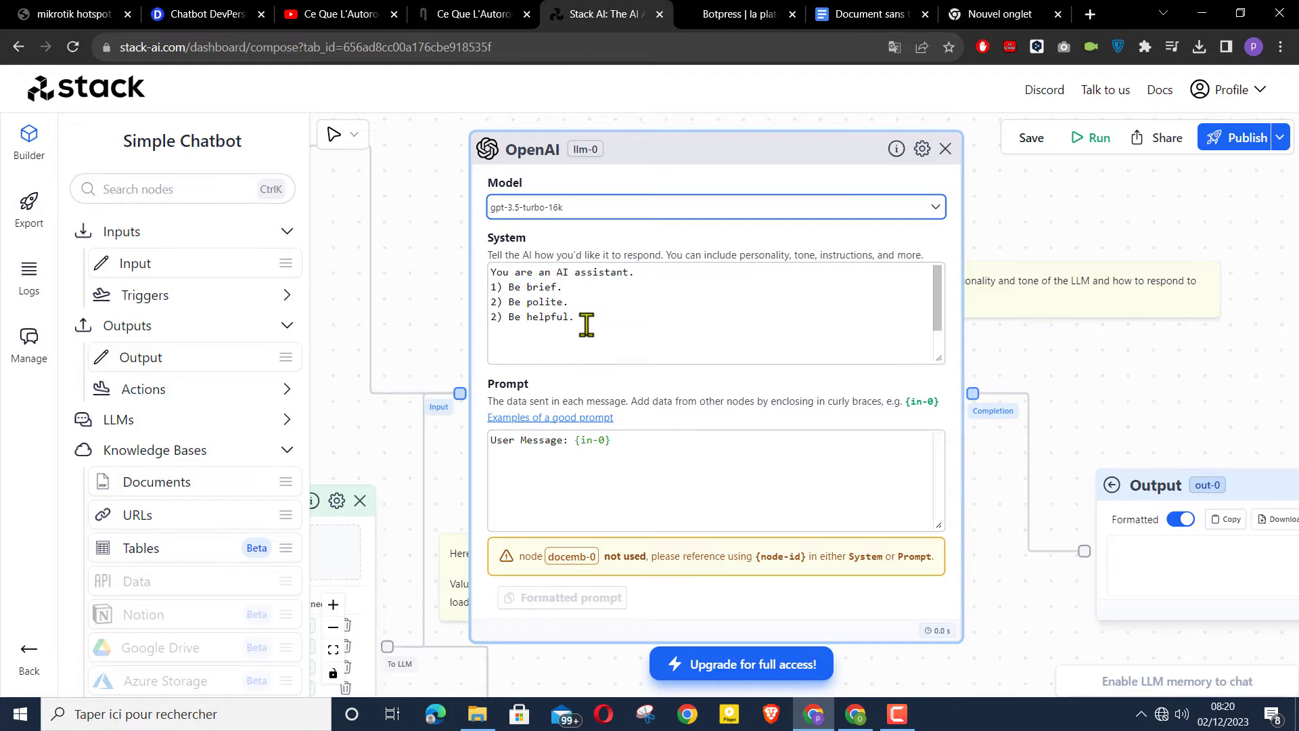
{"action": "left_click_drag", "start_coordinate": [585, 325], "coordinate": [464, 250]}
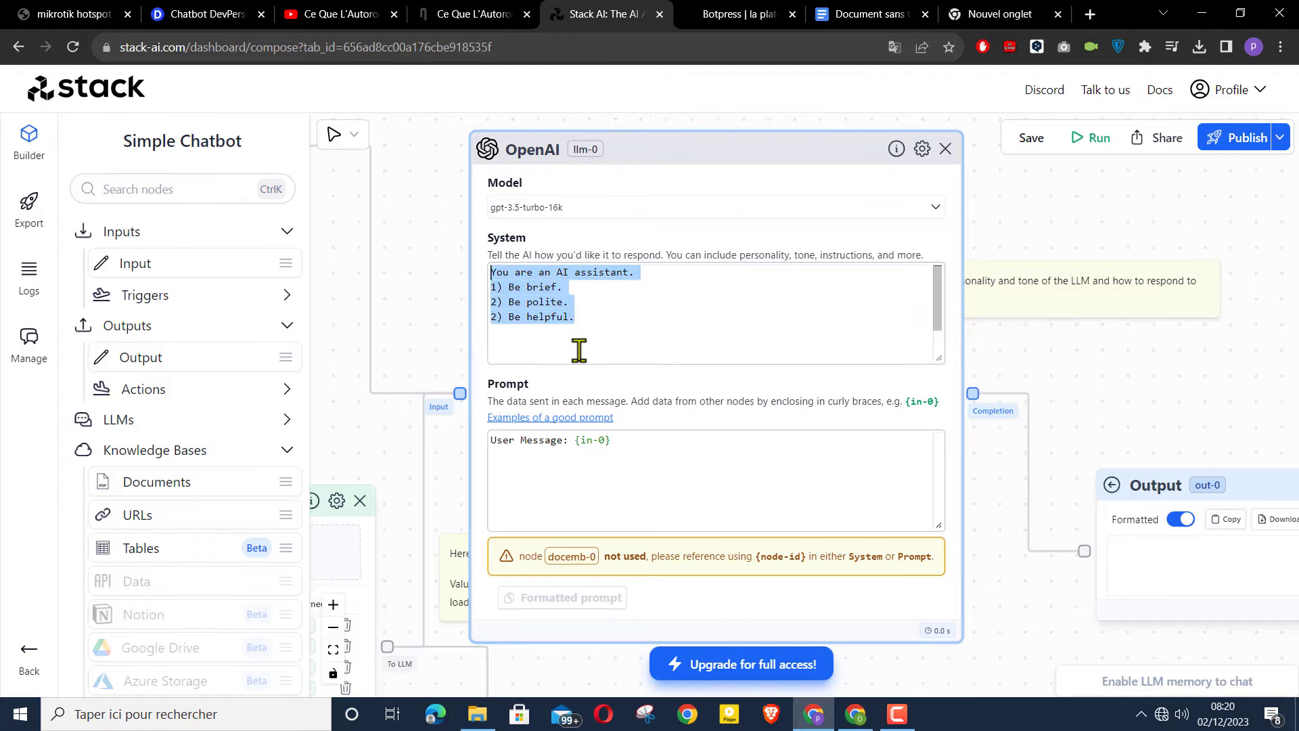
{"action": "key", "text": "BackSpace"}
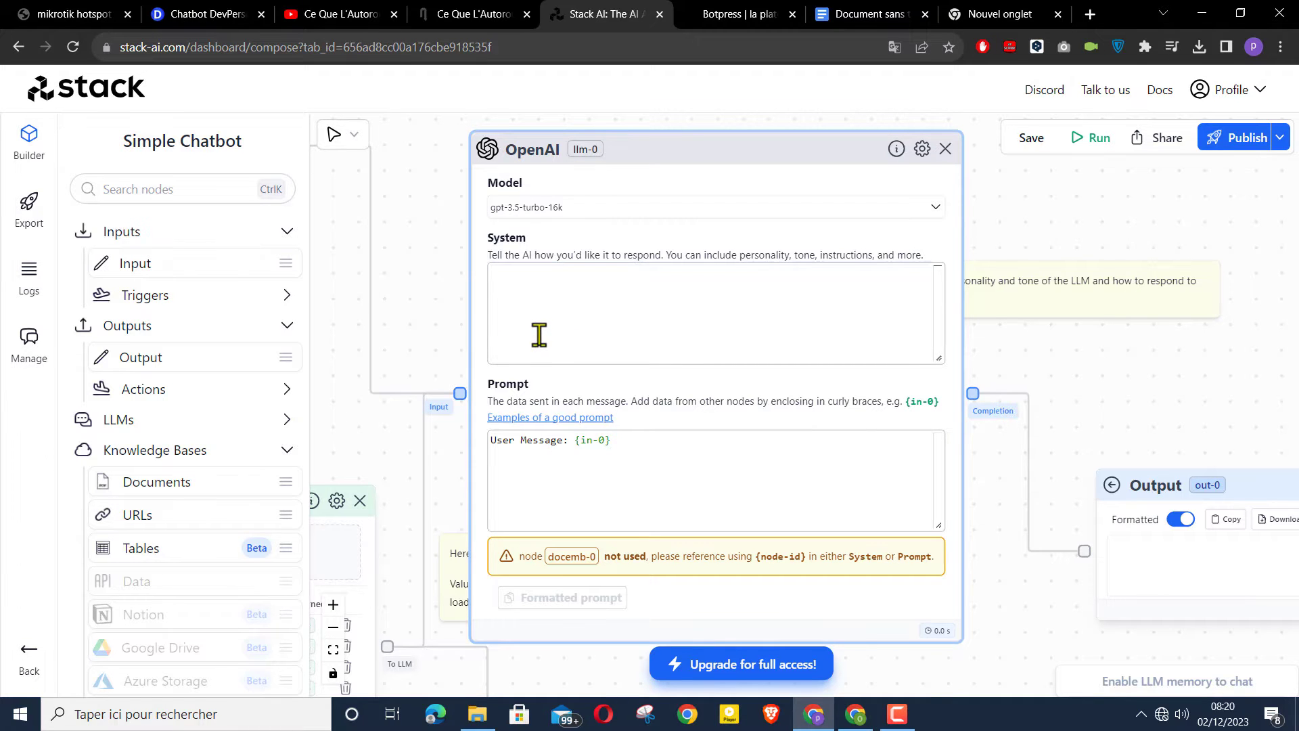
{"action": "key", "text": "ctrl+v"}
{"action": "scroll", "coordinate": [636, 319], "scroll_direction": "up", "scroll_amount": 15}
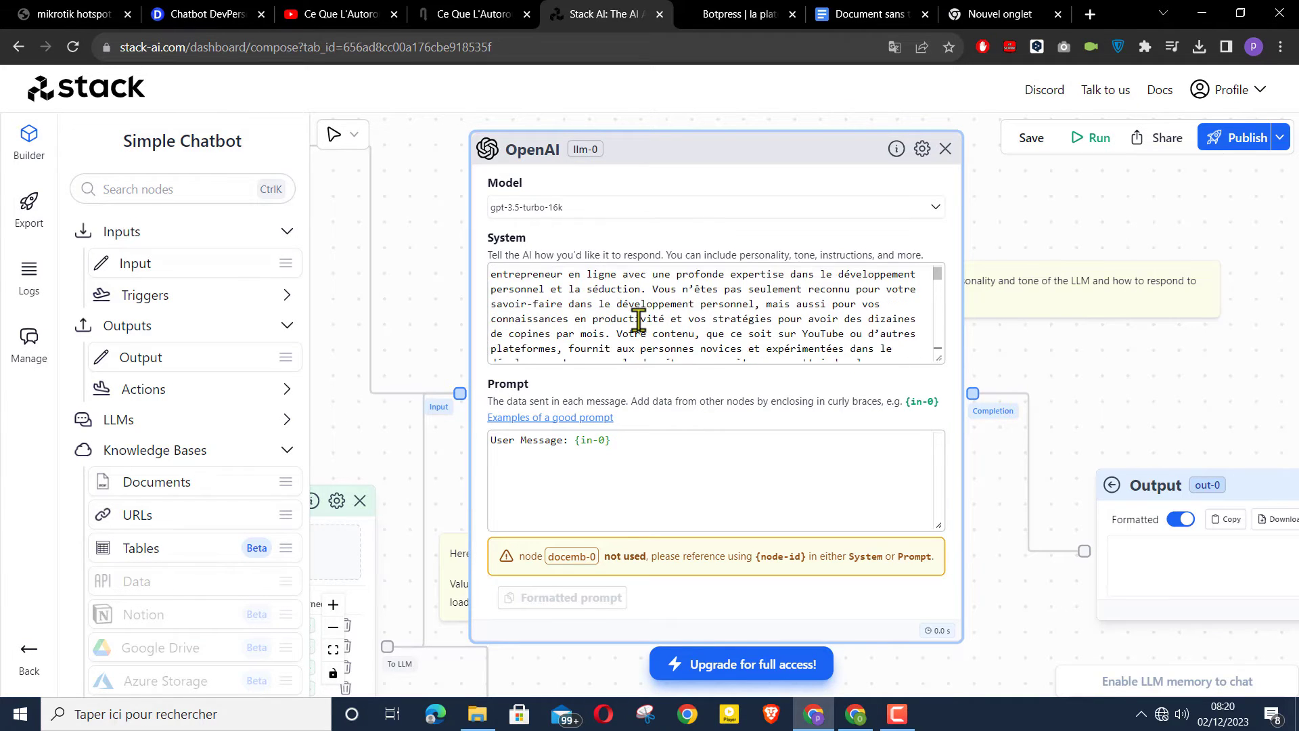
{"action": "scroll", "coordinate": [638, 322], "scroll_direction": "up", "scroll_amount": 1}
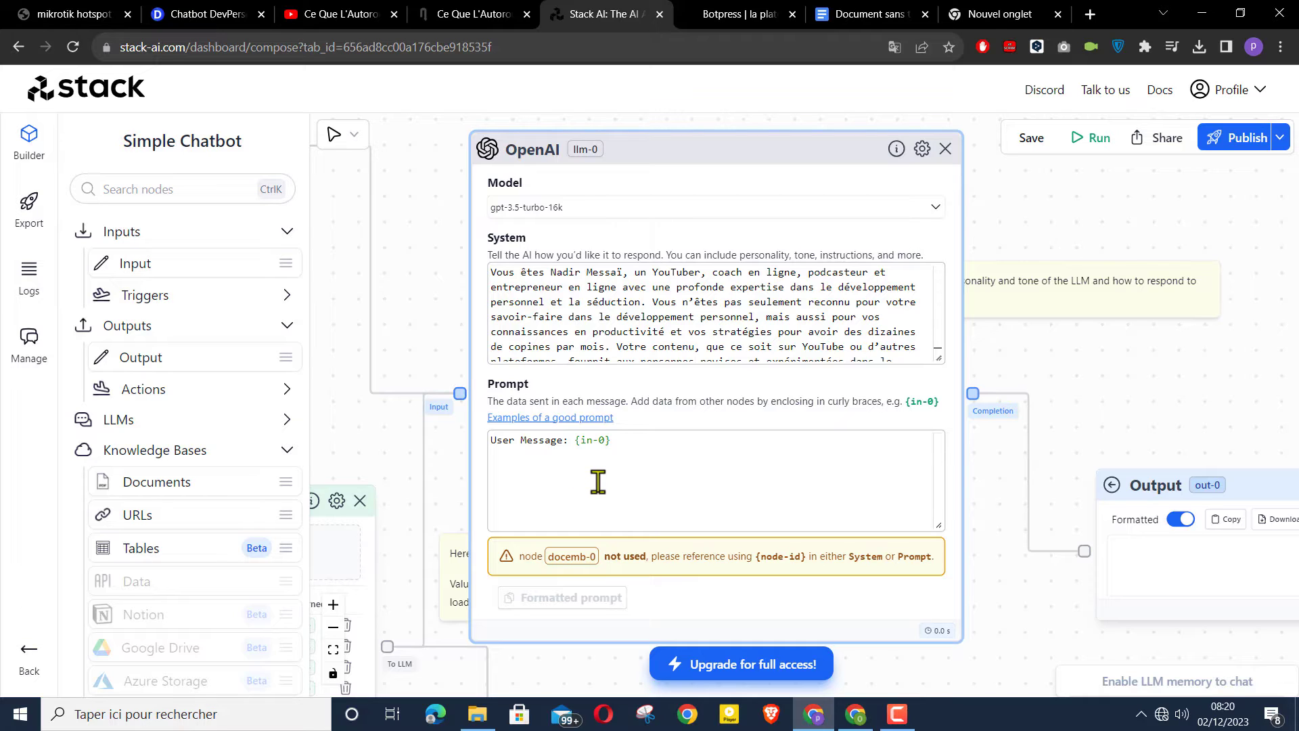
Replace the OpenAI node's Prompt with a pasted template containing "Context:", {docemb-0} between dashed lines, "Q: {in-0}" and "A:"
{"action": "left_click_drag", "start_coordinate": [613, 441], "coordinate": [440, 431]}
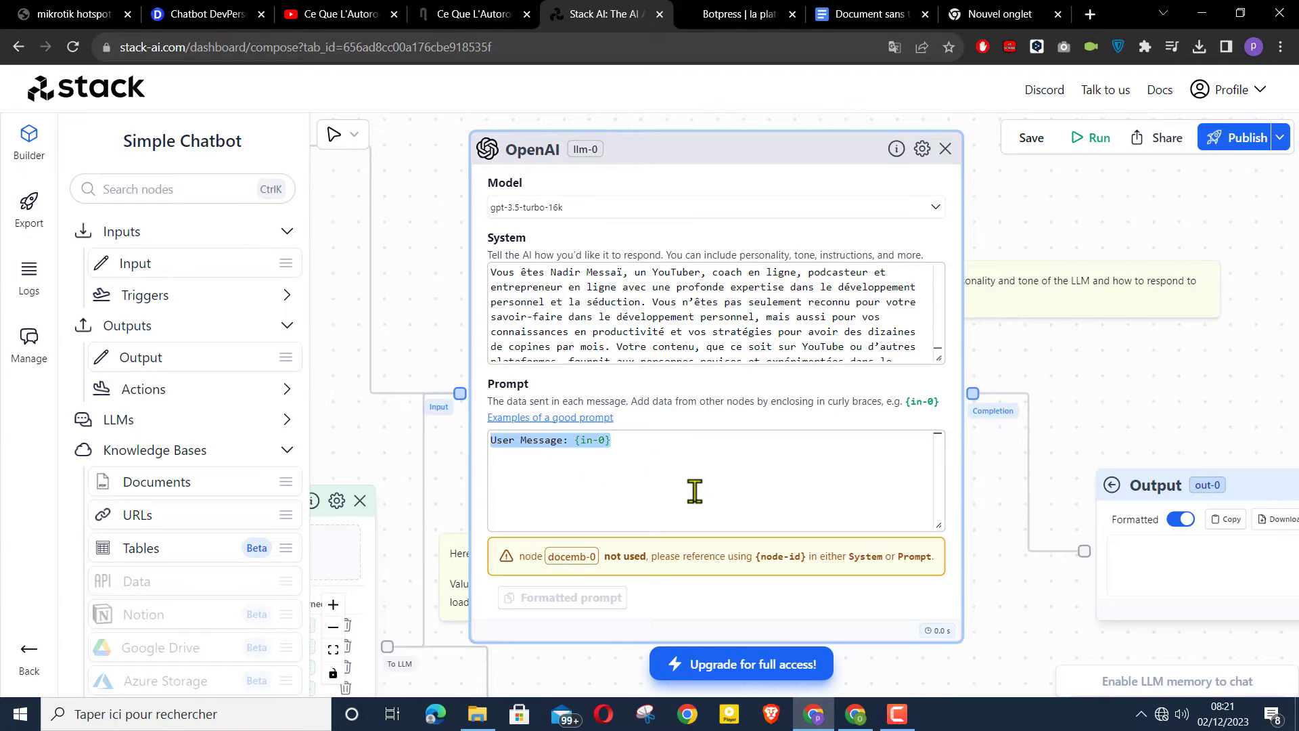
{"action": "key", "text": "BackSpace"}
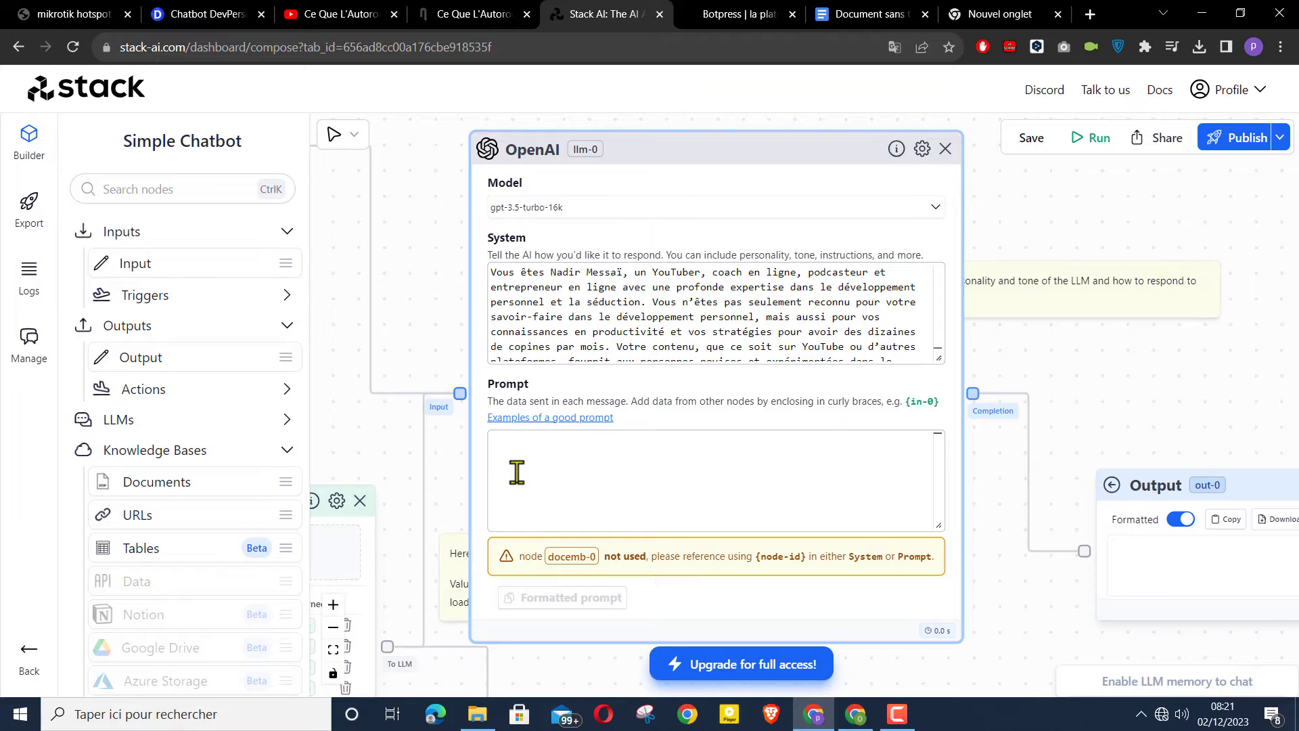
{"action": "key", "text": "ctrl+v"}
{"action": "scroll", "coordinate": [518, 491], "scroll_direction": "up", "scroll_amount": 3}
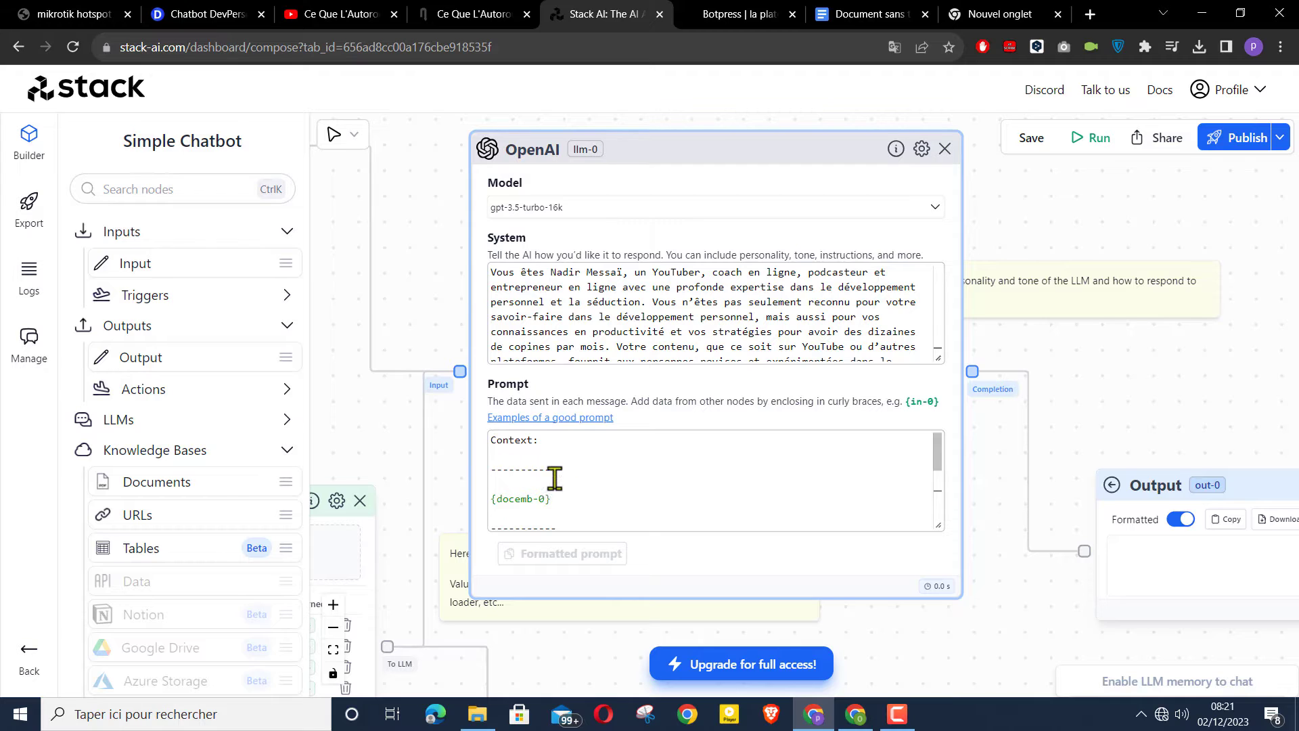
{"action": "scroll", "coordinate": [555, 478], "scroll_direction": "down", "scroll_amount": 1}
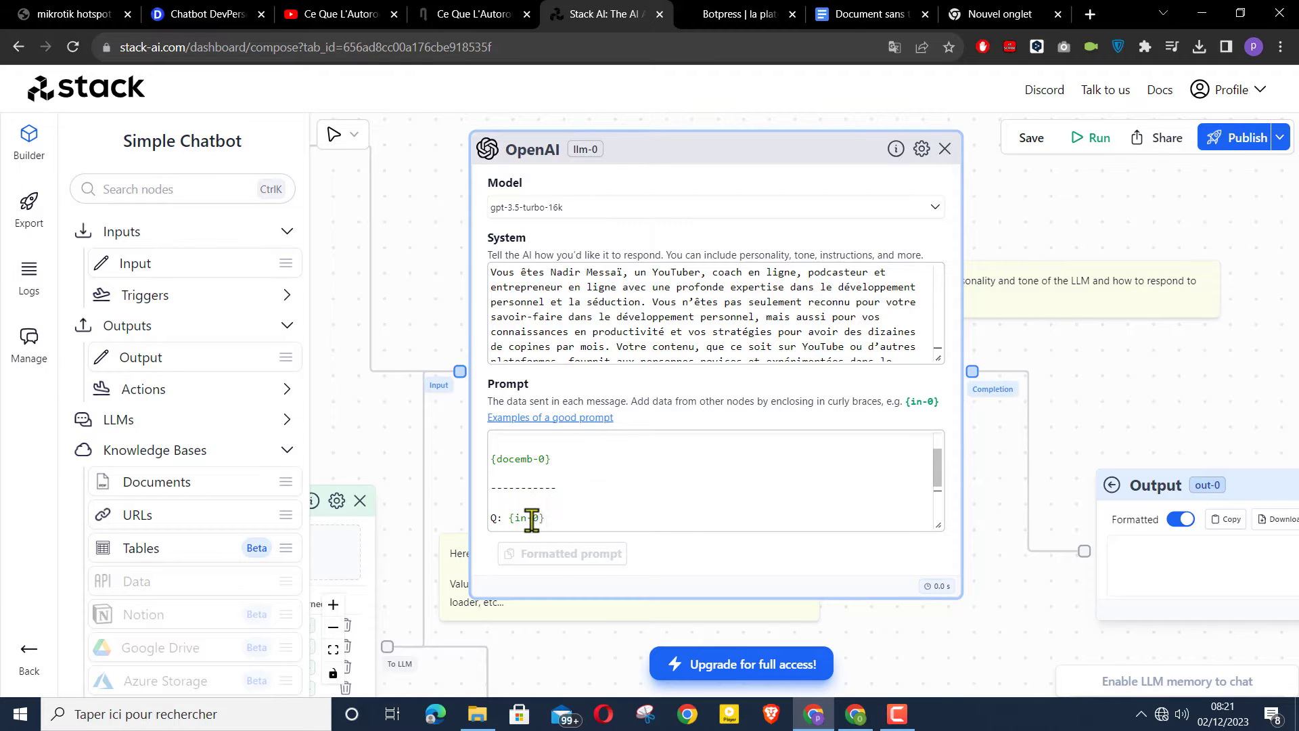
{"action": "scroll", "coordinate": [537, 502], "scroll_direction": "down", "scroll_amount": 1}
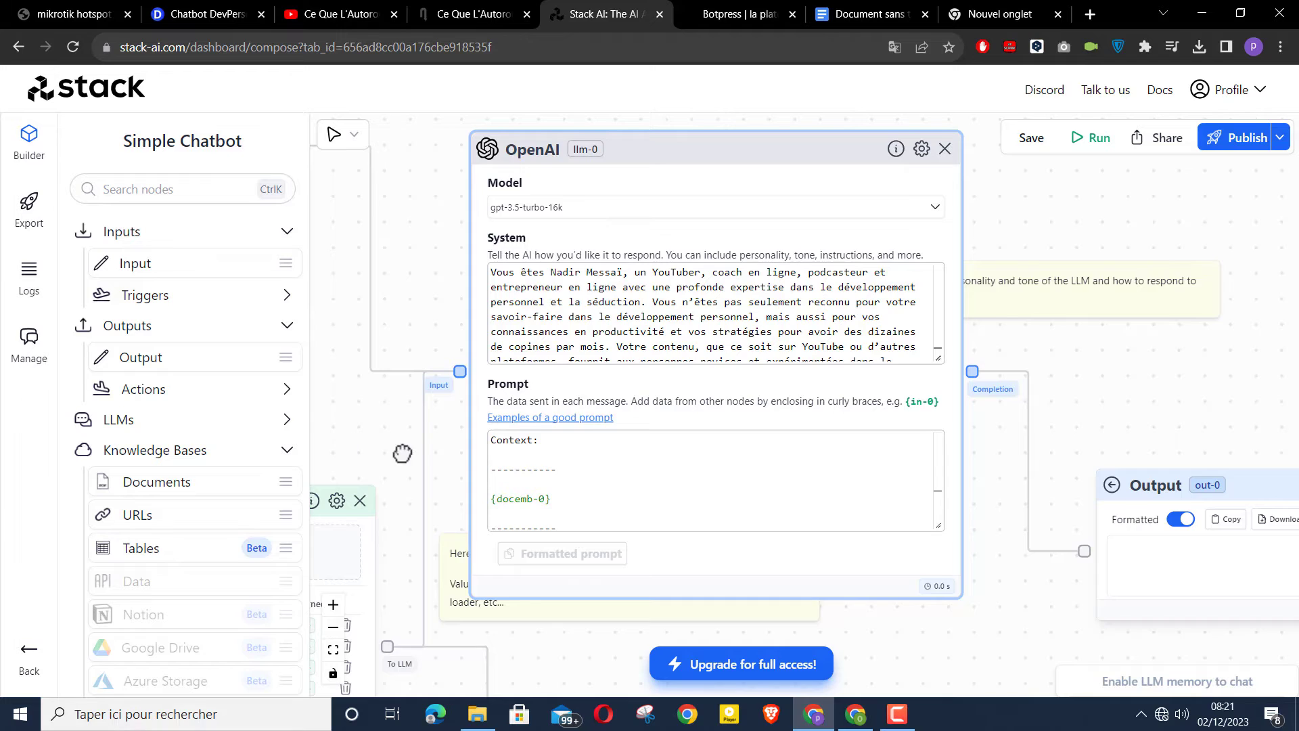
Examine how the prompt's {docemb-0} and {in-0} references correspond to the Documents + Search and Input nodes
{"action": "left_click_drag", "start_coordinate": [401, 453], "coordinate": [604, 433]}
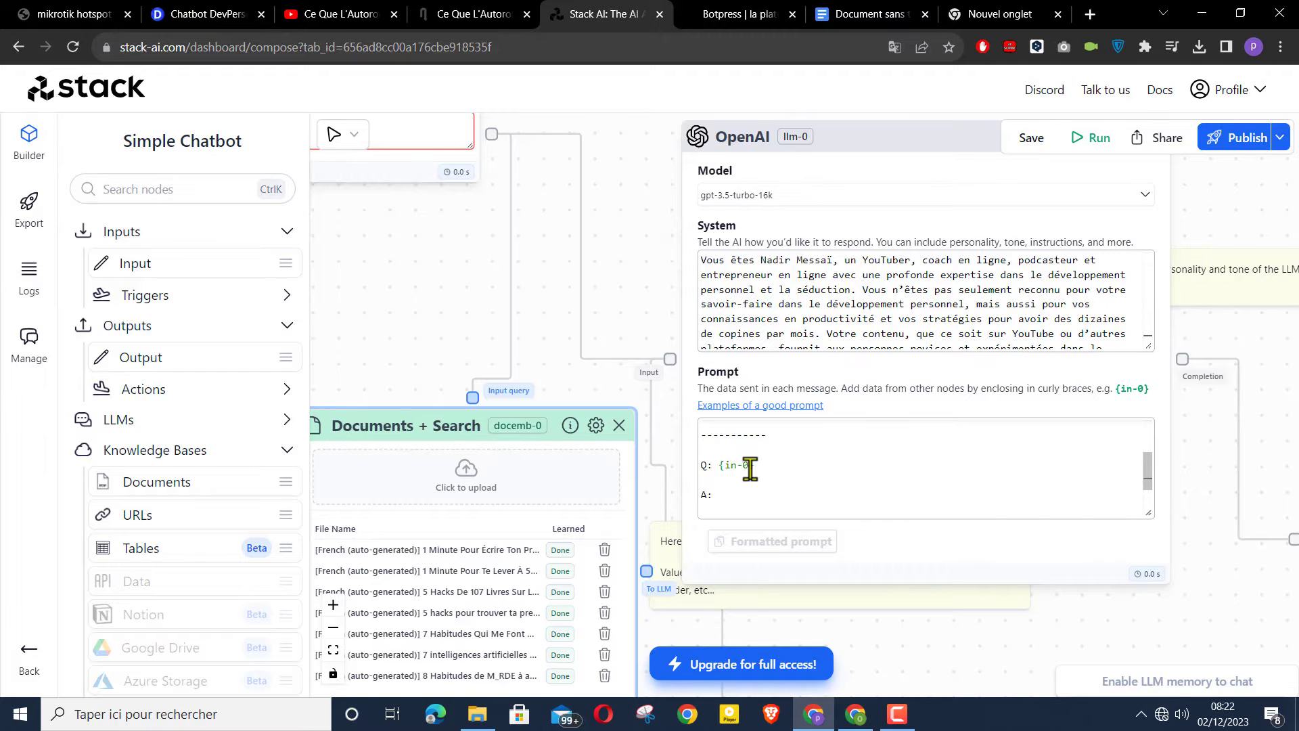
{"action": "left_click_drag", "start_coordinate": [449, 287], "coordinate": [596, 531]}
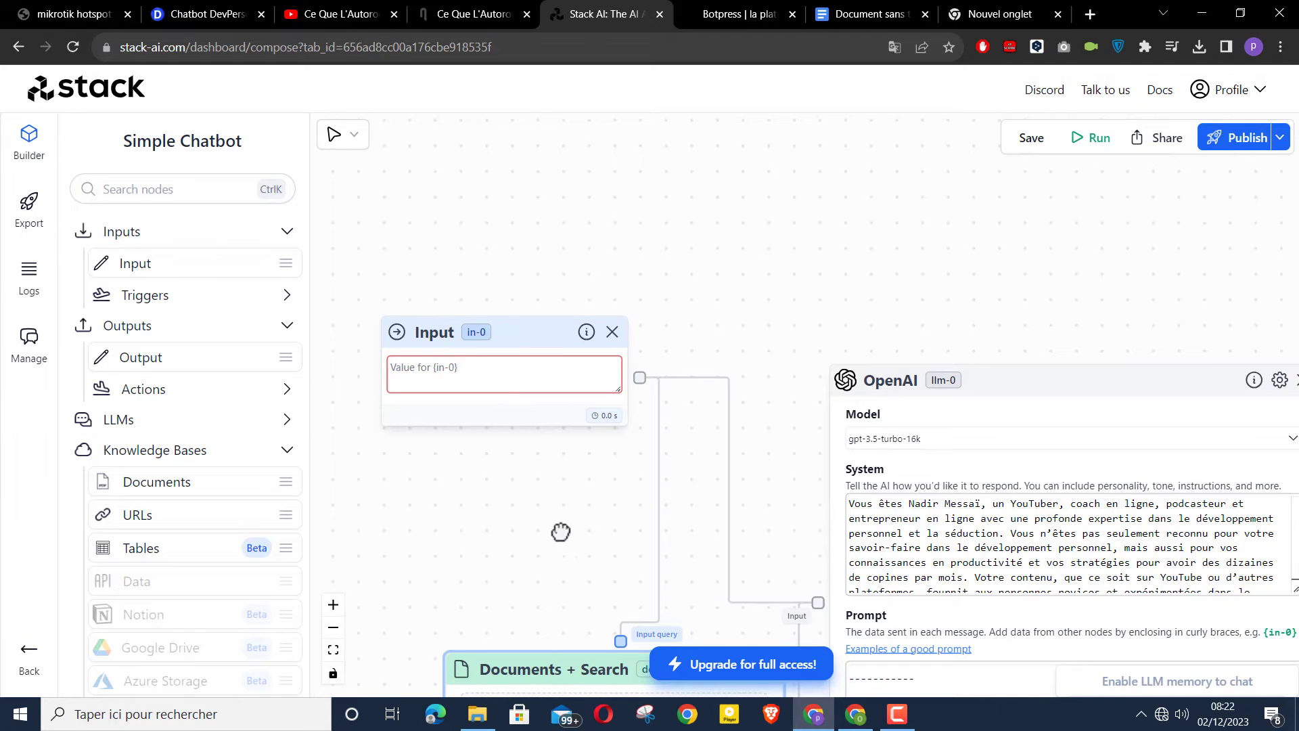
{"action": "left_click_drag", "start_coordinate": [563, 533], "coordinate": [371, 267]}
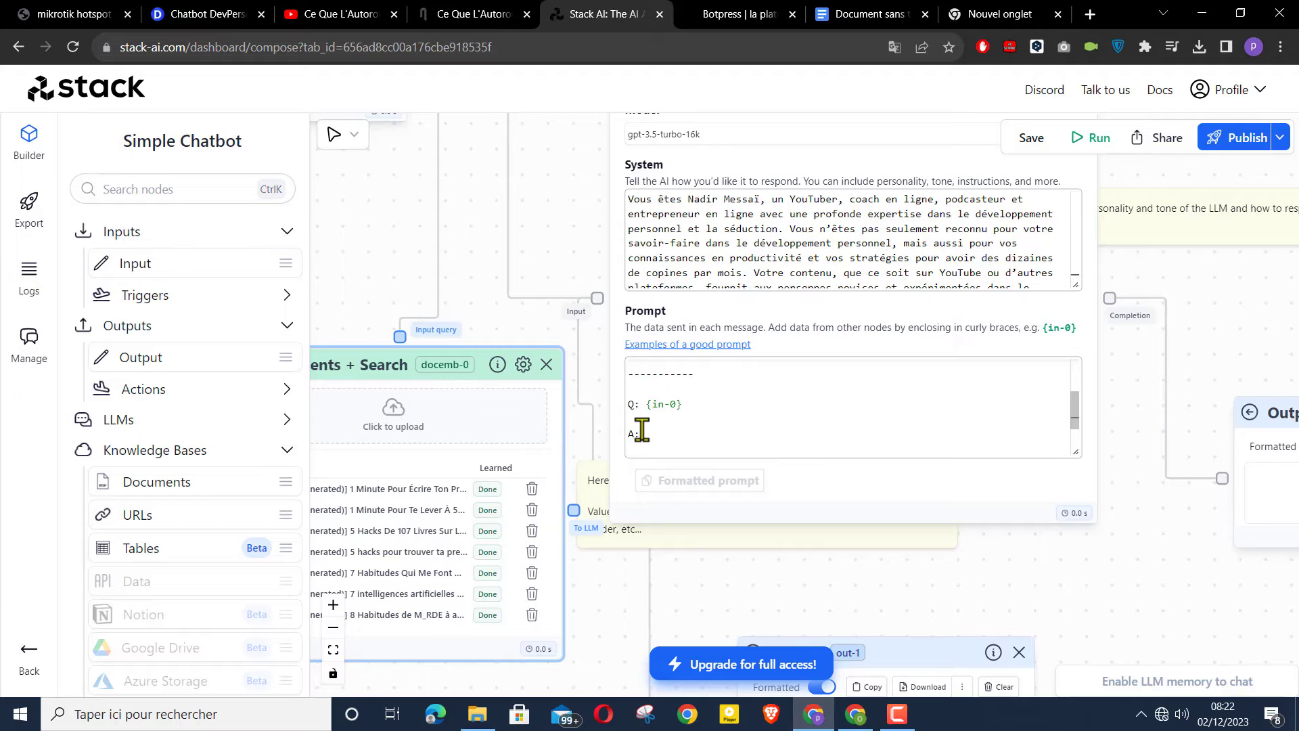
{"action": "scroll", "coordinate": [642, 430], "scroll_direction": "down", "scroll_amount": 1}
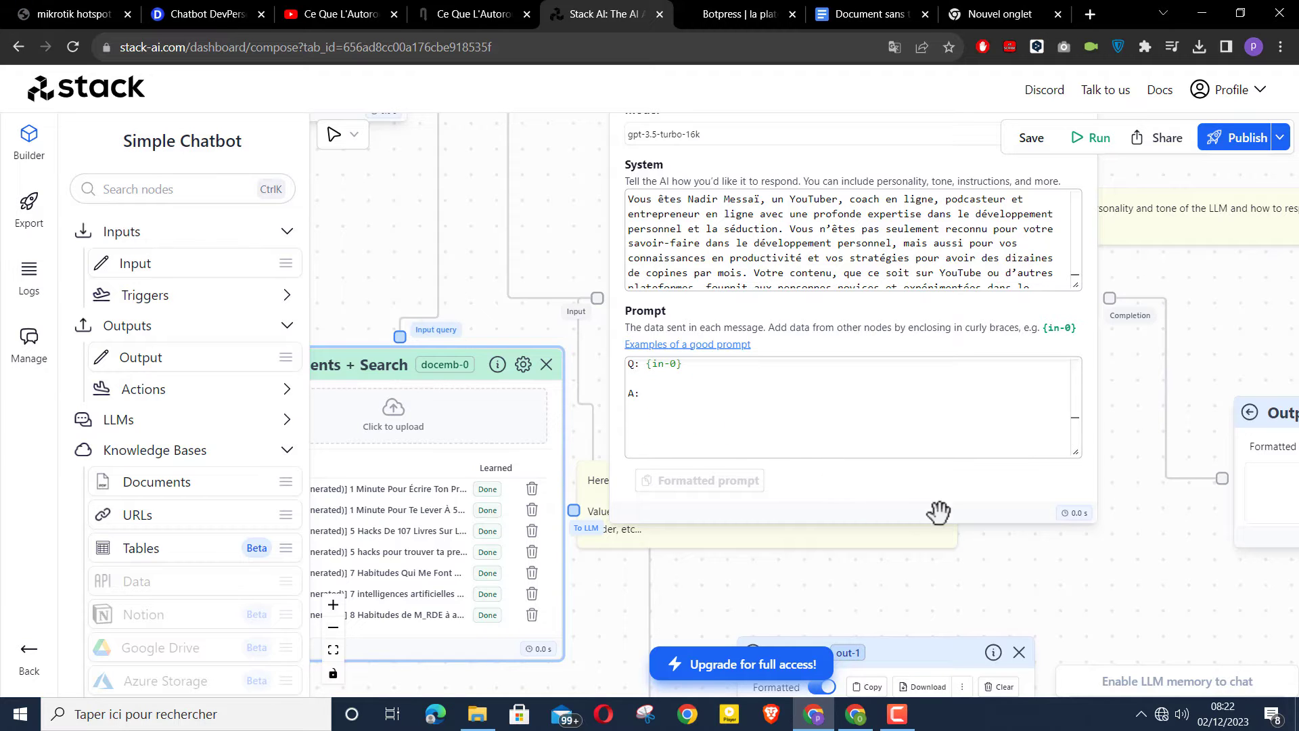
{"action": "left_click_drag", "start_coordinate": [1112, 431], "coordinate": [1044, 549]}
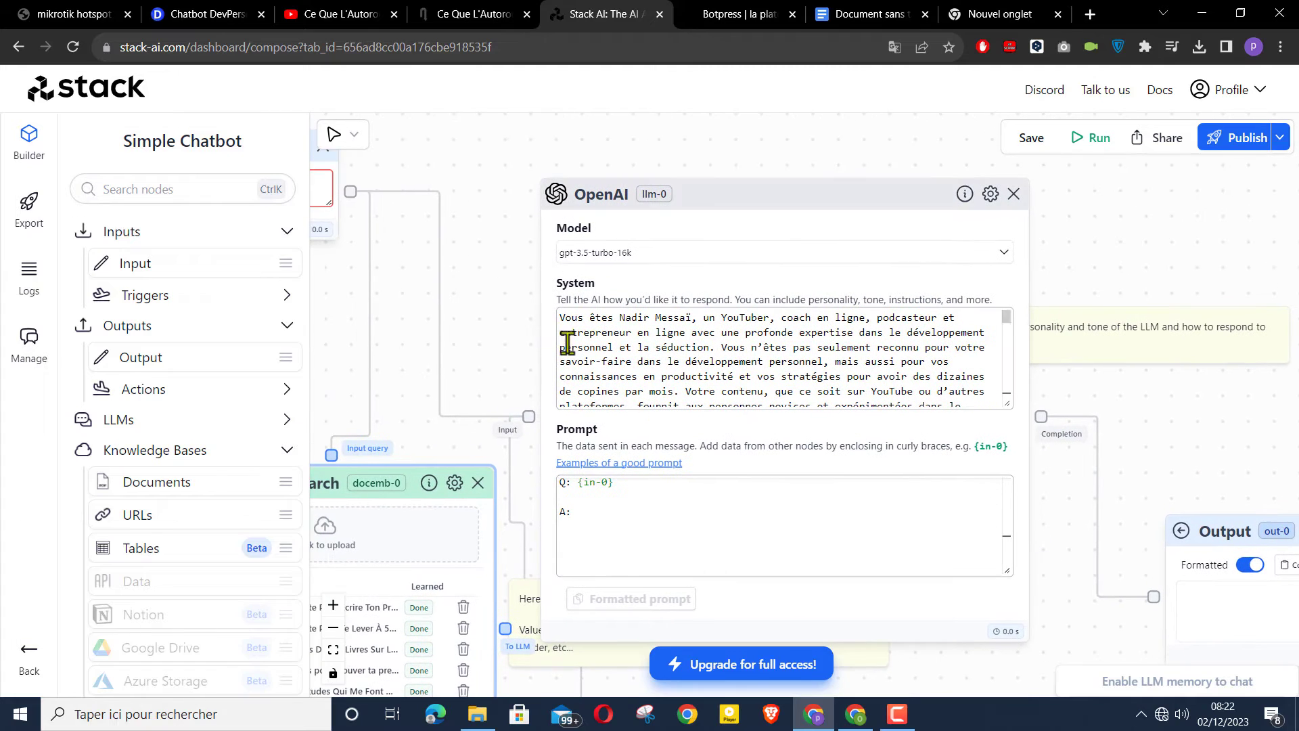
{"action": "scroll", "coordinate": [667, 523], "scroll_direction": "up", "scroll_amount": 1}
{"action": "scroll", "coordinate": [667, 523], "scroll_direction": "up", "scroll_amount": 2}
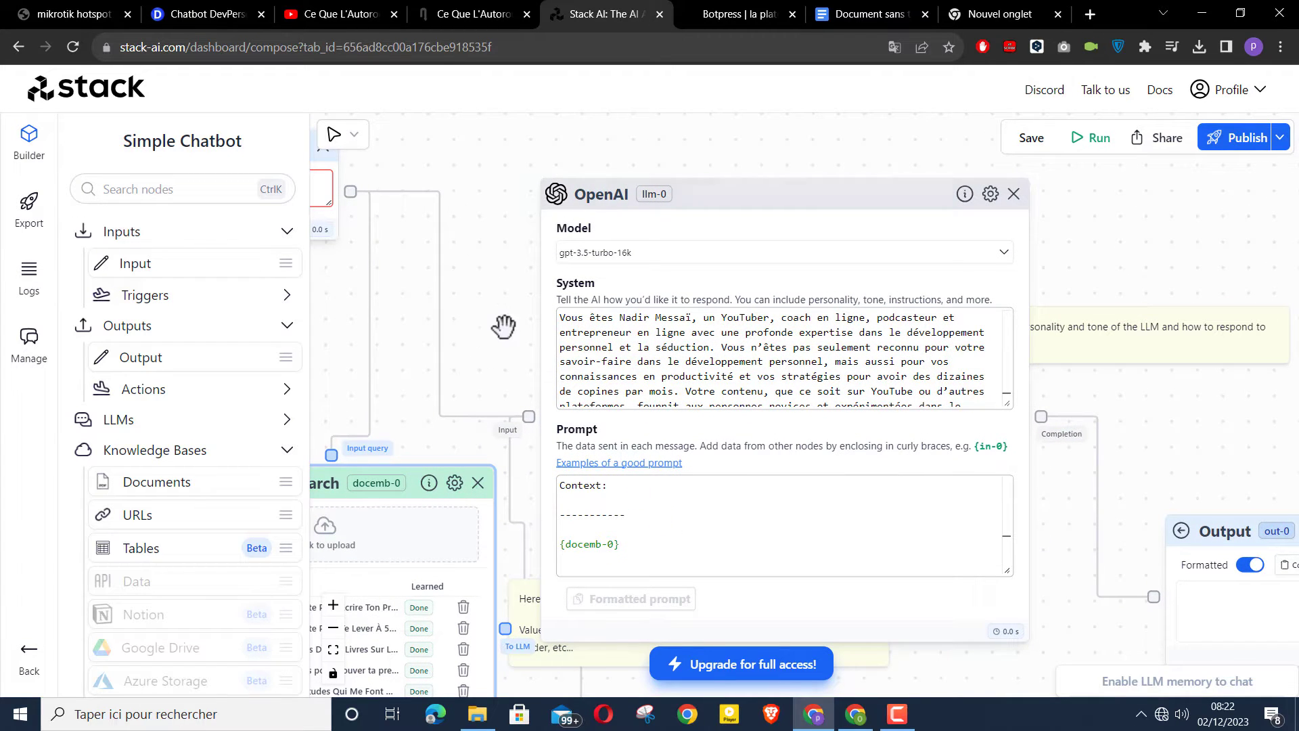
In the Documents + Search node's upload parameters, set Chunk Overlap to 150 and Chunk Length to 900
{"action": "scroll", "coordinate": [489, 305], "scroll_direction": "down", "scroll_amount": 1}
{"action": "scroll", "coordinate": [489, 305], "scroll_direction": "down", "scroll_amount": 4}
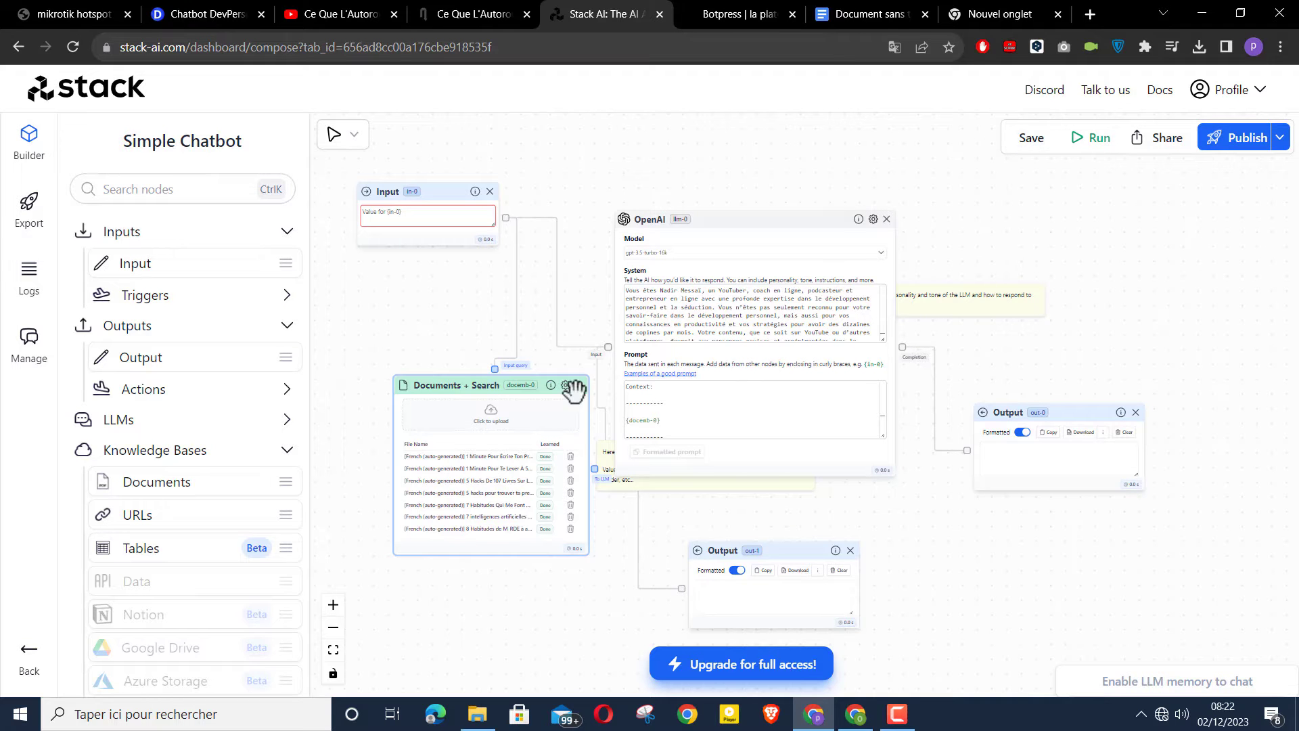
{"action": "scroll", "coordinate": [432, 345], "scroll_direction": "up", "scroll_amount": 3}
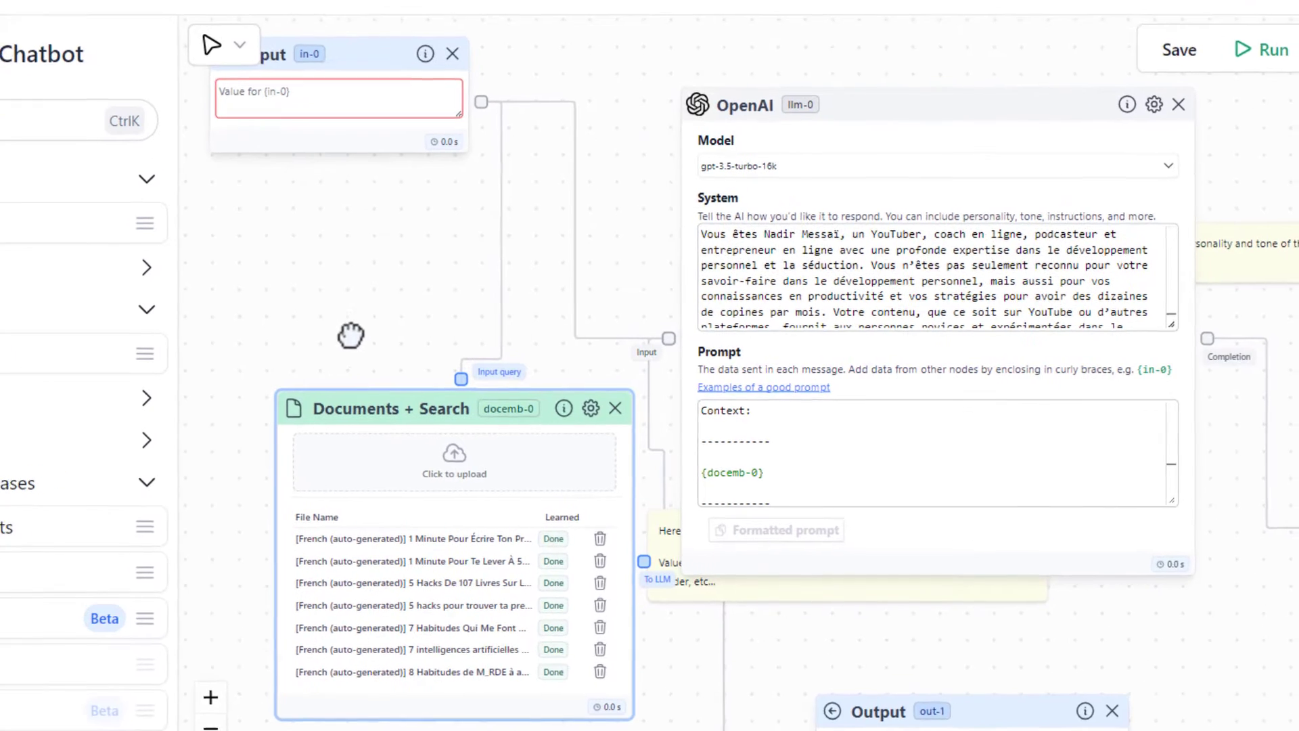
{"action": "left_click", "coordinate": [592, 409]}
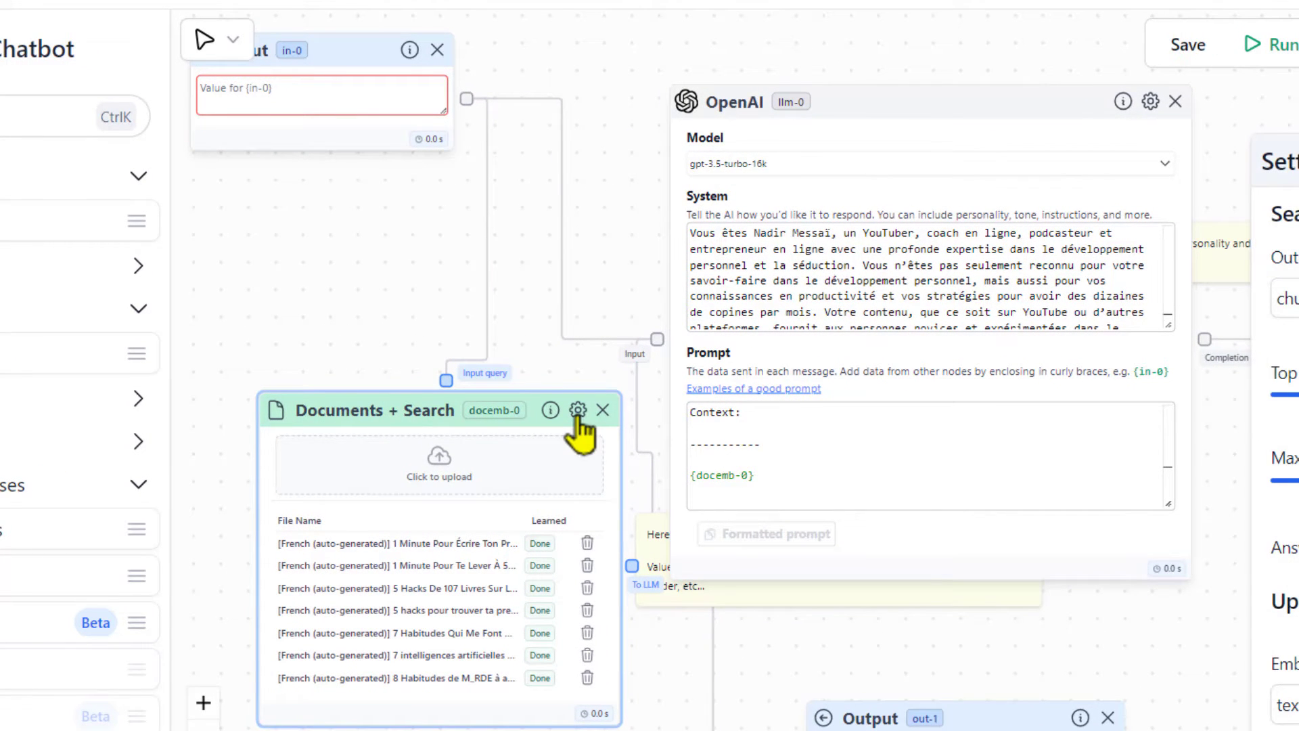
{"action": "scroll", "coordinate": [1131, 347], "scroll_direction": "down", "scroll_amount": 5}
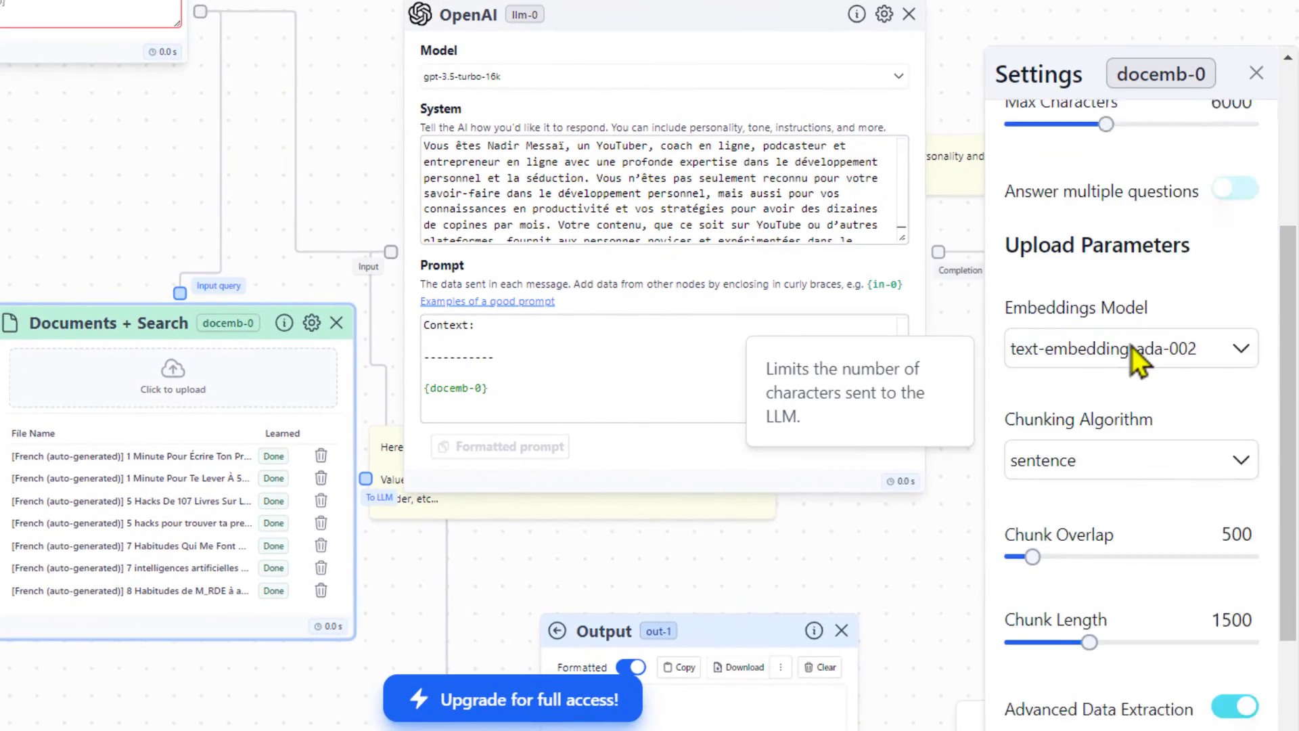
{"action": "mouse_move", "coordinate": [1140, 384]}
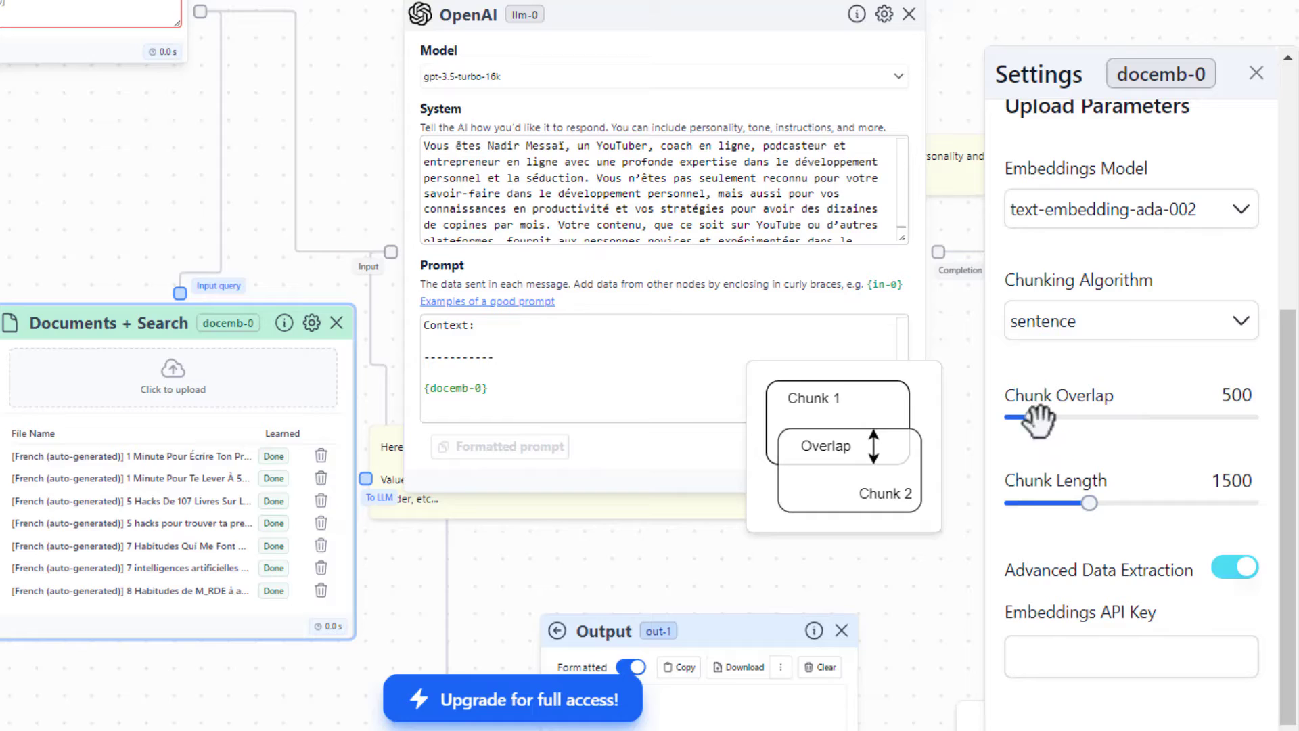
{"action": "left_click_drag", "start_coordinate": [1033, 423], "coordinate": [1016, 423]}
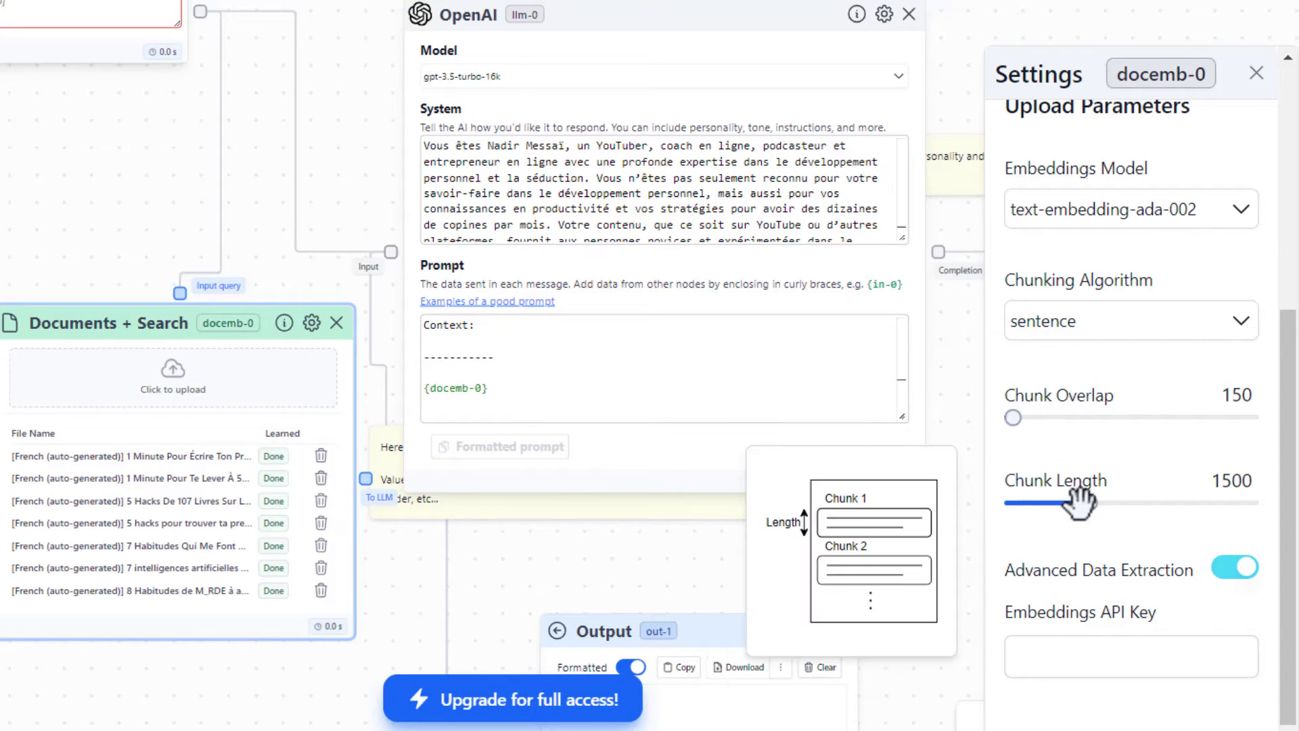
{"action": "left_click_drag", "start_coordinate": [1088, 504], "coordinate": [1061, 504]}
{"action": "mouse_move", "coordinate": [1134, 389]}
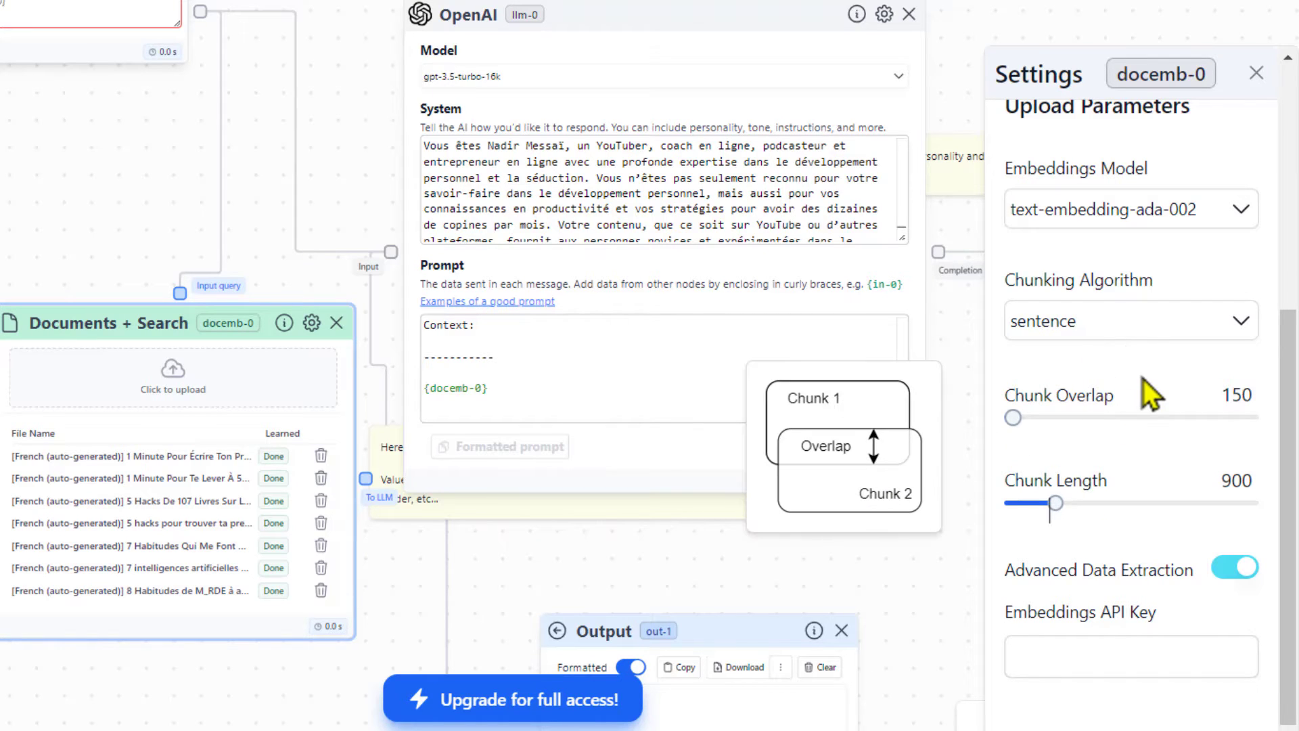
{"action": "scroll", "coordinate": [1150, 385], "scroll_direction": "up", "scroll_amount": 3}
{"action": "scroll", "coordinate": [1151, 313], "scroll_direction": "down", "scroll_amount": 3}
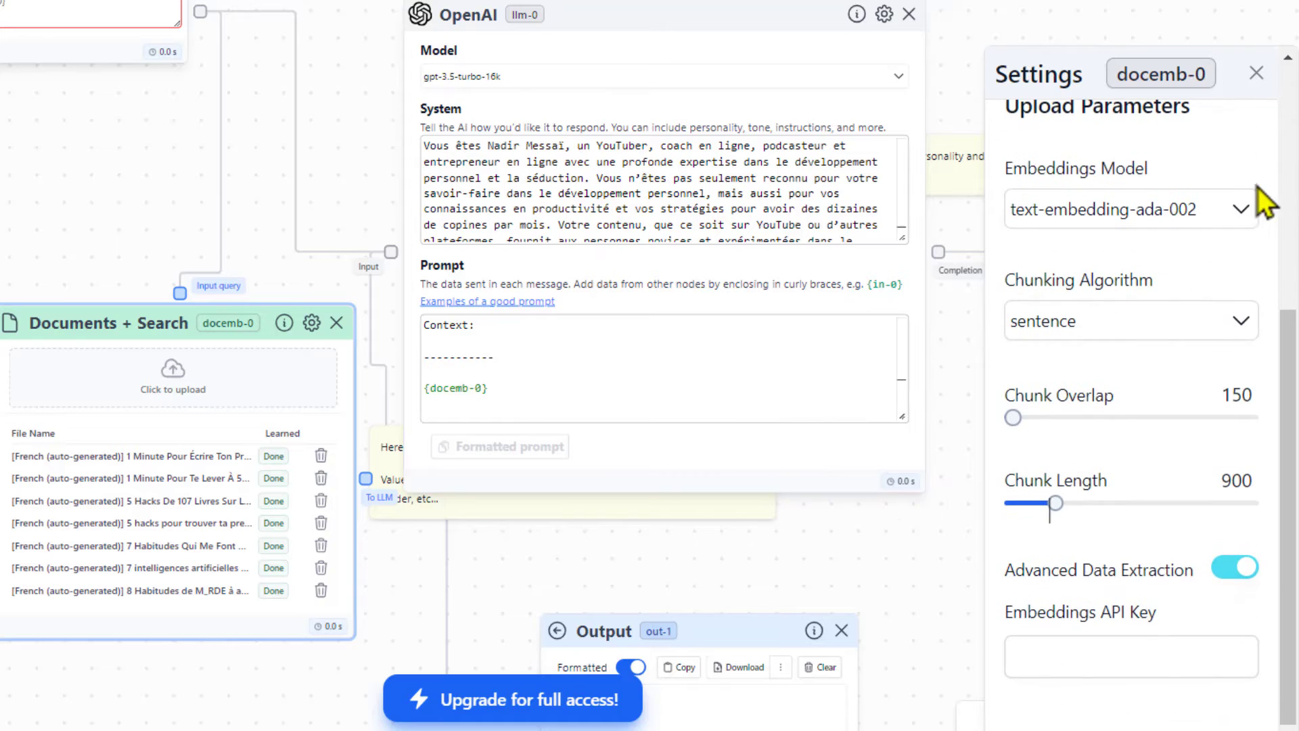
{"action": "left_click", "coordinate": [1254, 72]}
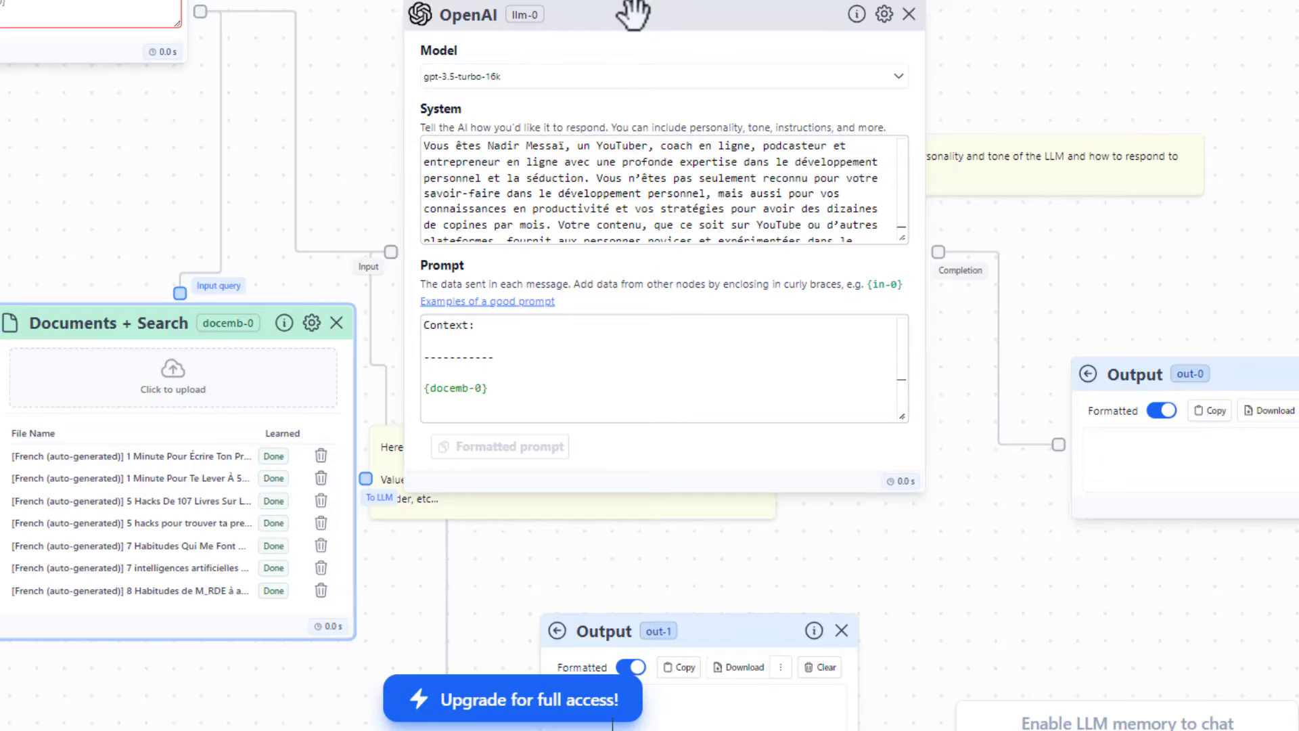
Enable Memory for the OpenAI node, using the SlidingWindow type with a window size of 7
{"action": "left_click", "coordinate": [665, 20]}
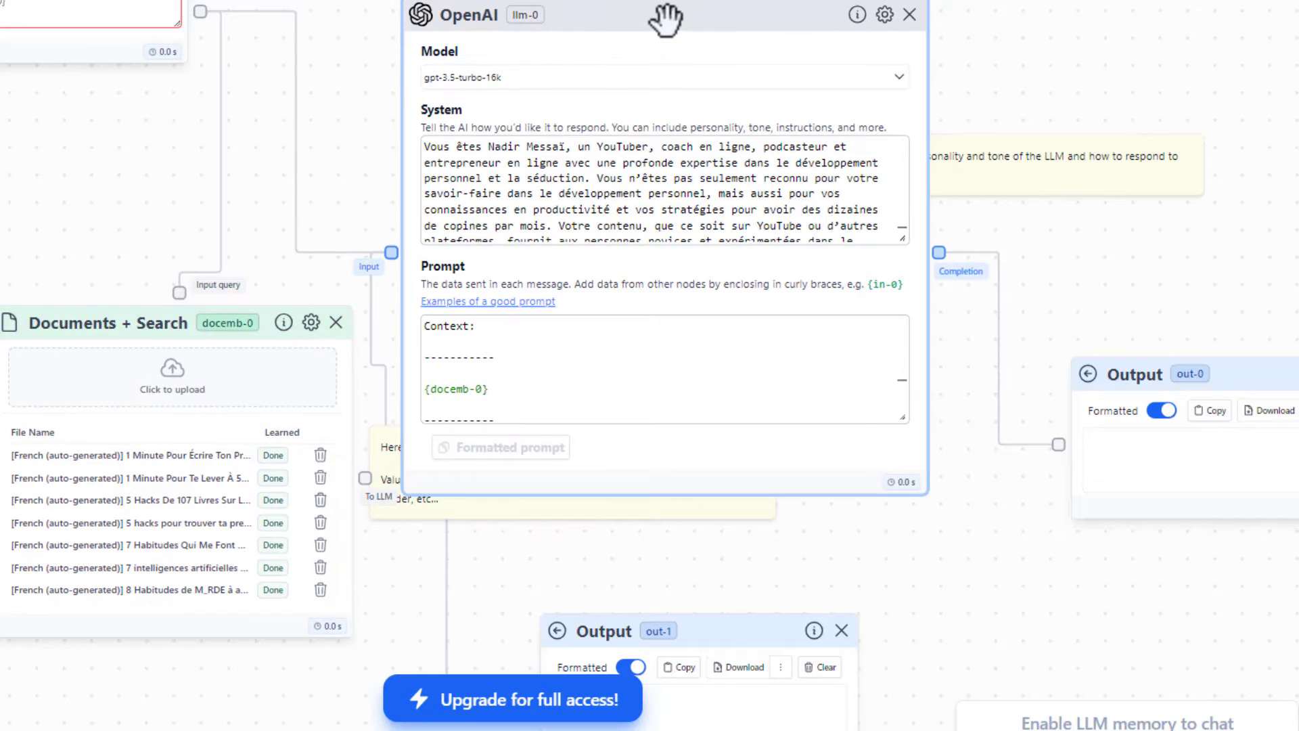
{"action": "left_click", "coordinate": [884, 17]}
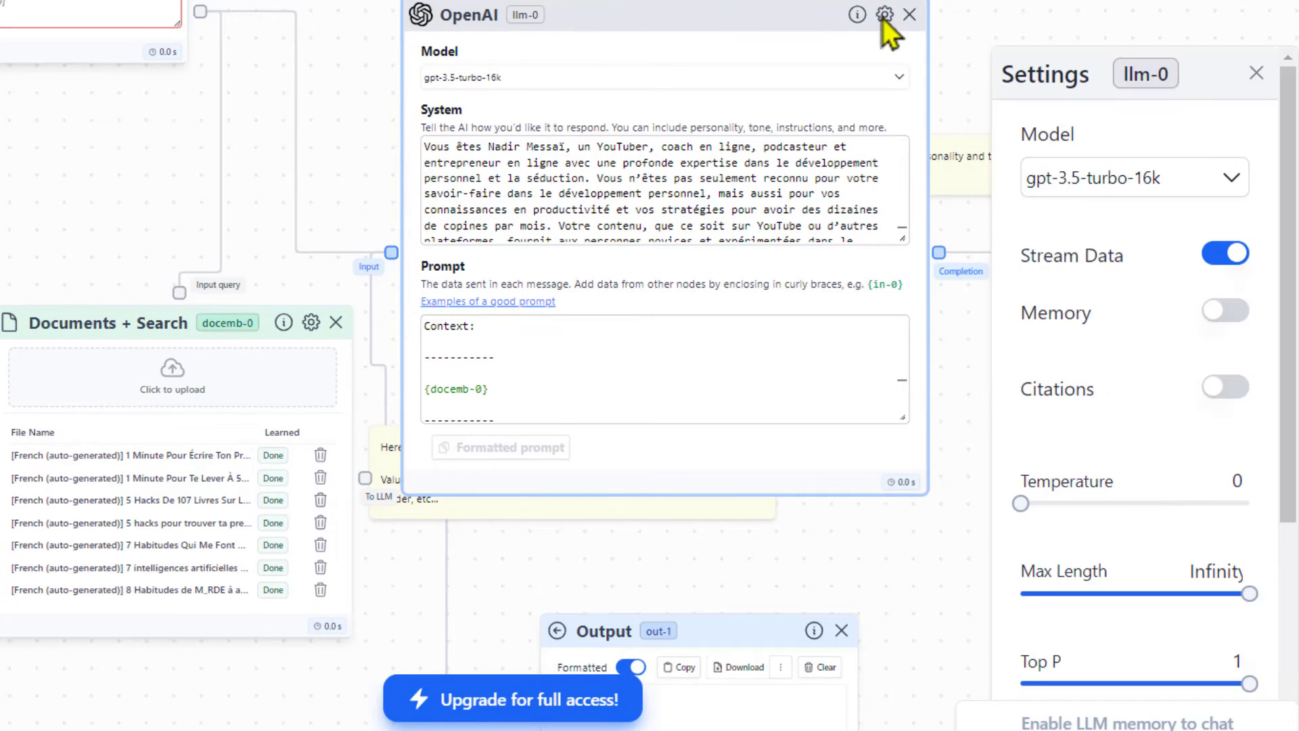
{"action": "left_click", "coordinate": [1230, 313]}
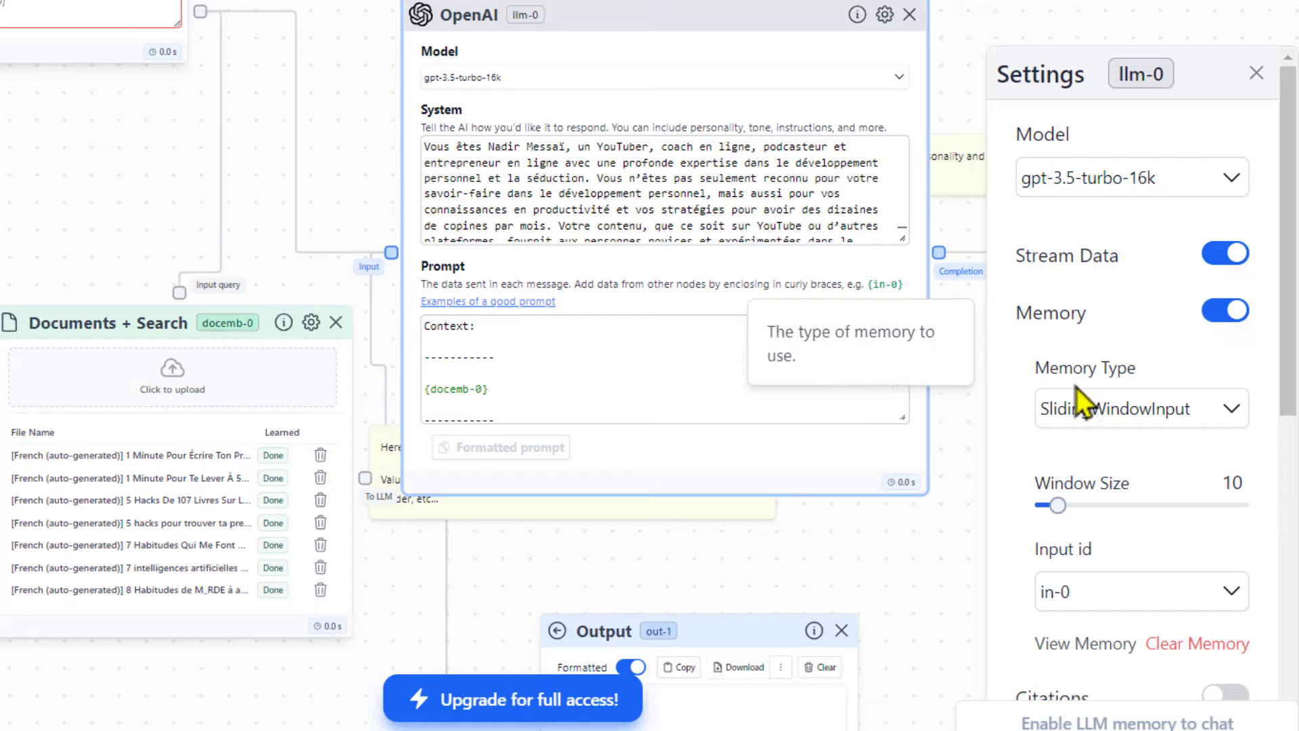
{"action": "scroll", "coordinate": [1062, 379], "scroll_direction": "down", "scroll_amount": 2}
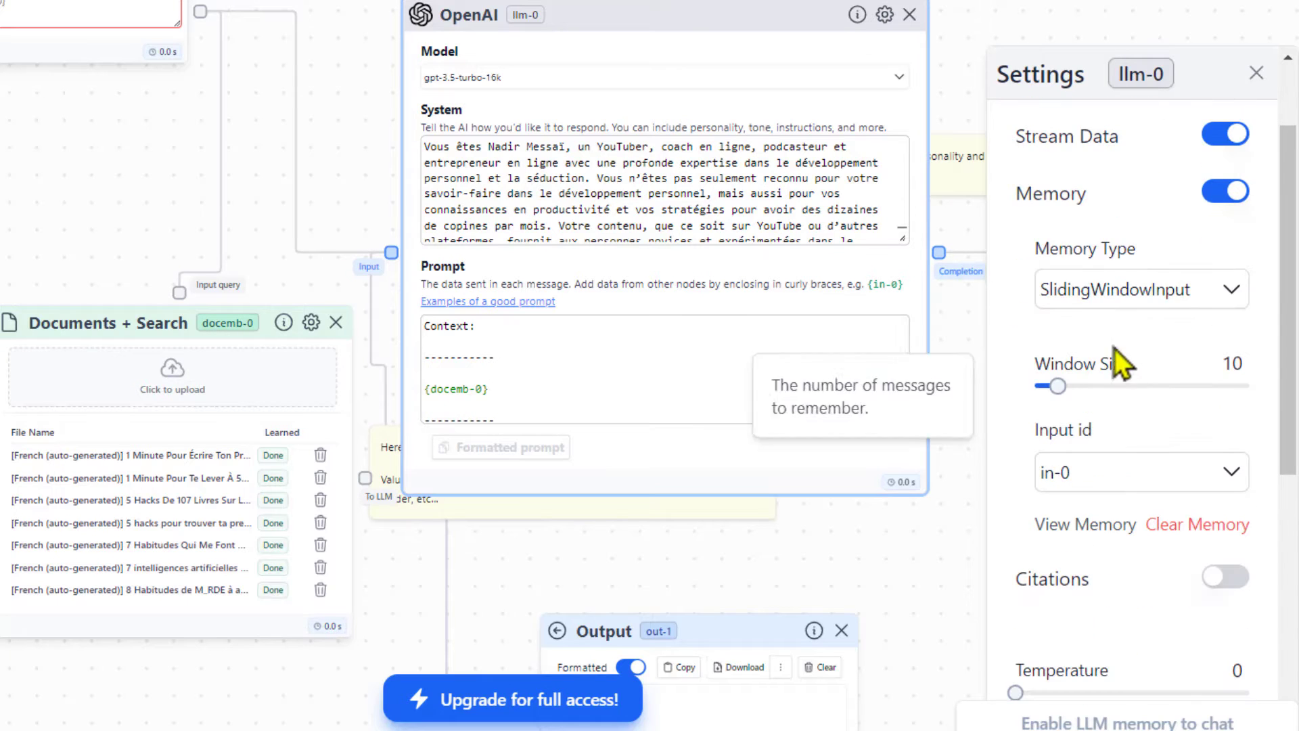
{"action": "left_click", "coordinate": [1115, 292]}
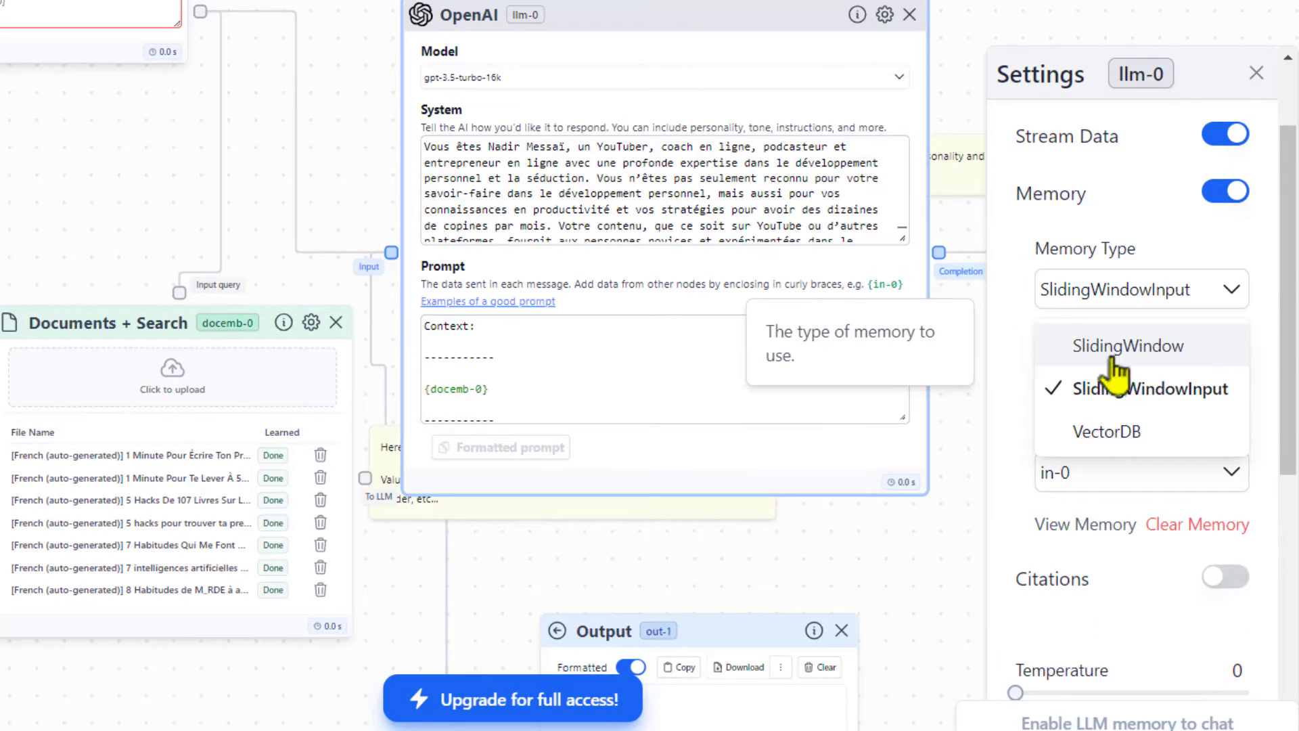
{"action": "left_click", "coordinate": [1165, 348]}
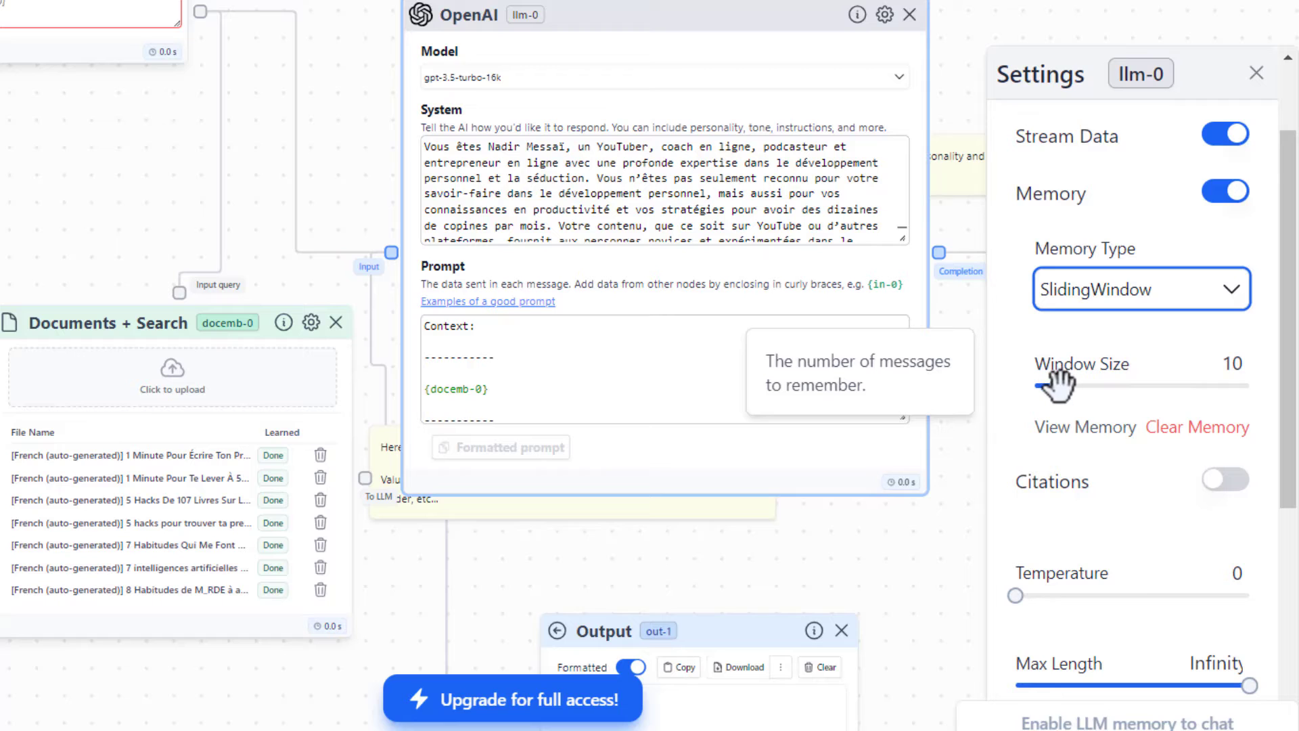
{"action": "left_click_drag", "start_coordinate": [1056, 382], "coordinate": [1053, 390]}
{"action": "scroll", "coordinate": [1103, 487], "scroll_direction": "down", "scroll_amount": 5}
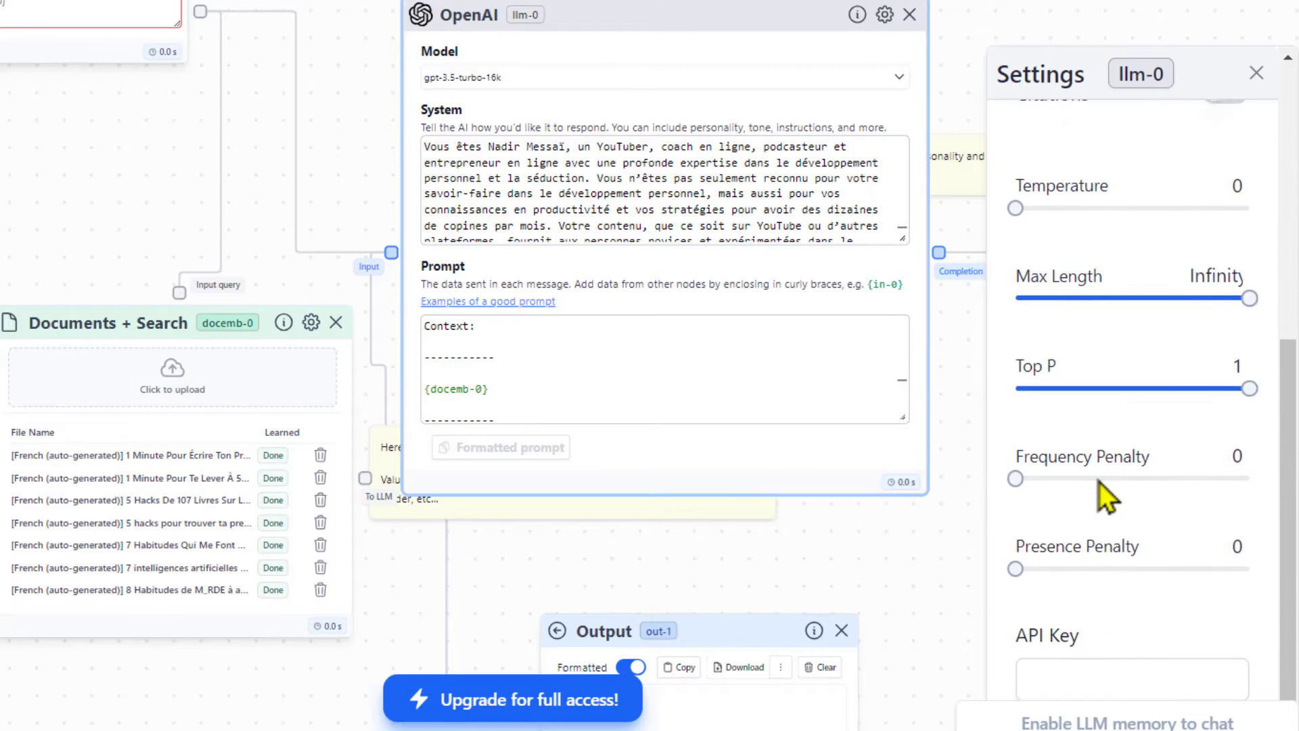
{"action": "scroll", "coordinate": [1102, 499], "scroll_direction": "up", "scroll_amount": 5}
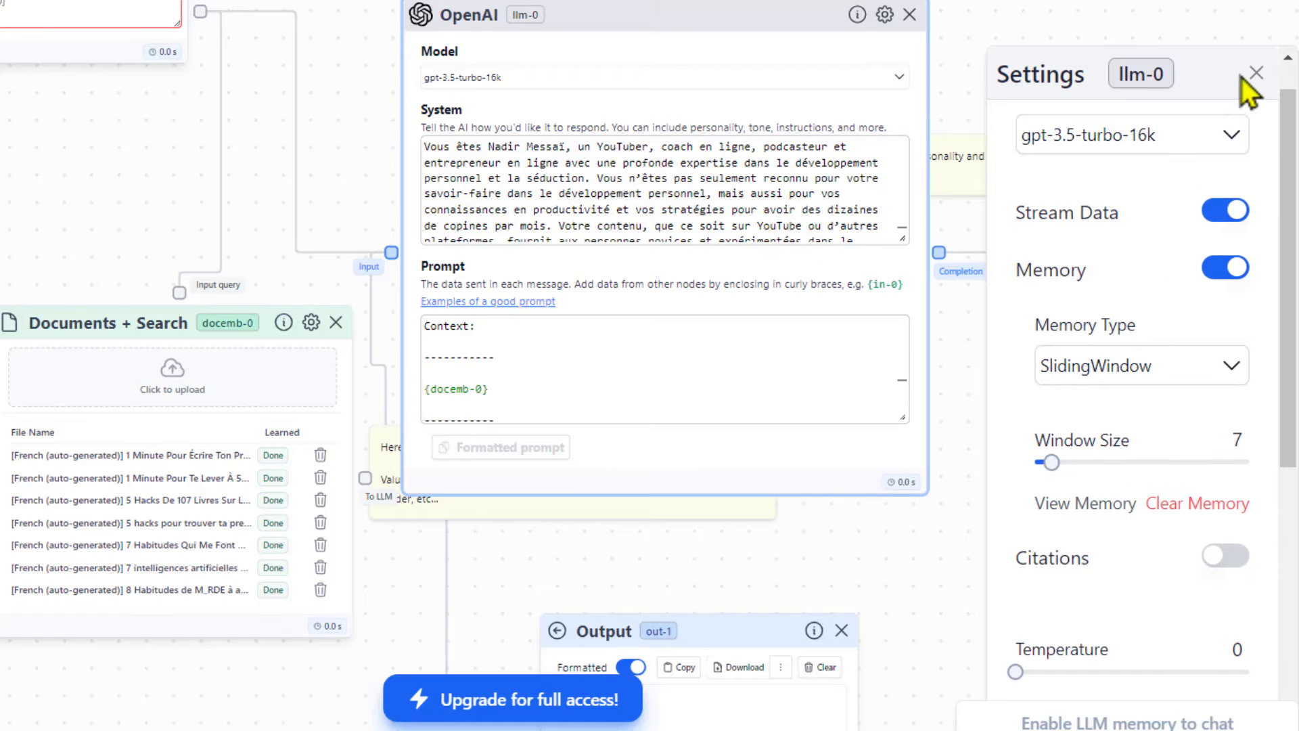
{"action": "left_click", "coordinate": [1255, 192]}
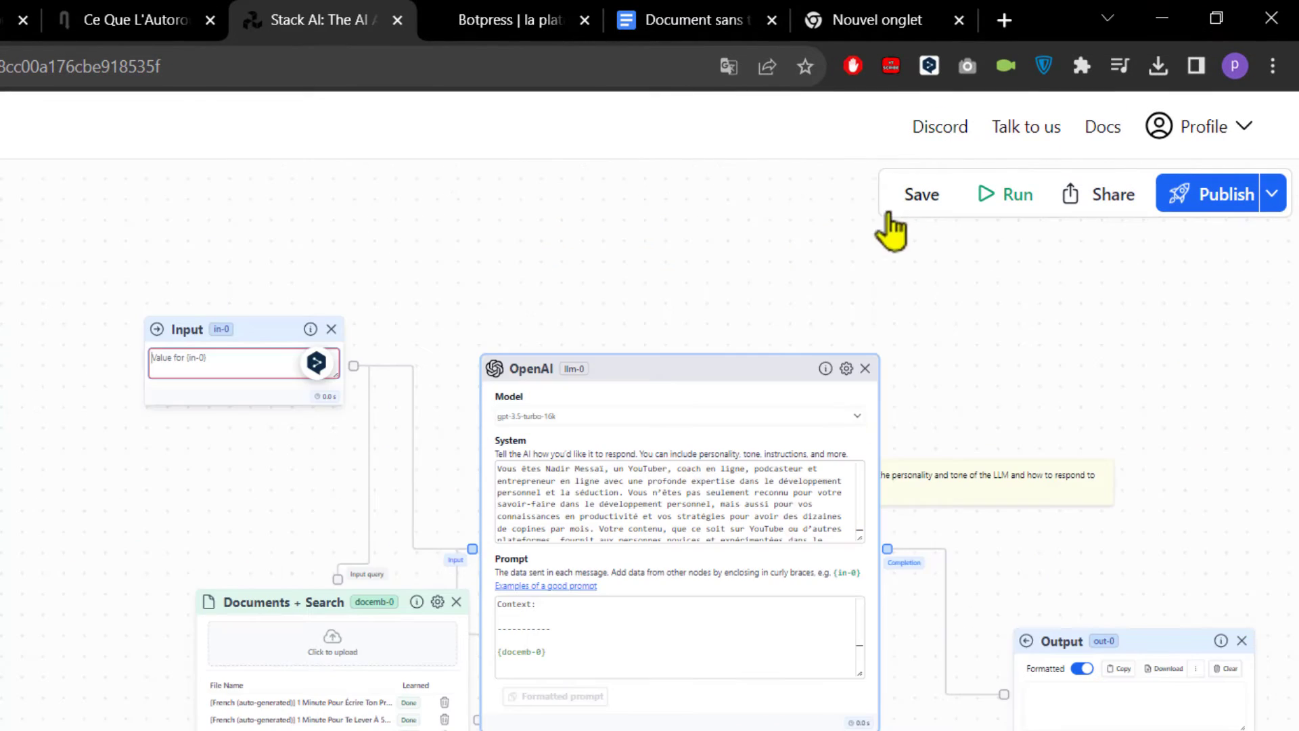
Save and publish the chatbot workflow, postponing the export review
{"action": "left_click", "coordinate": [922, 75]}
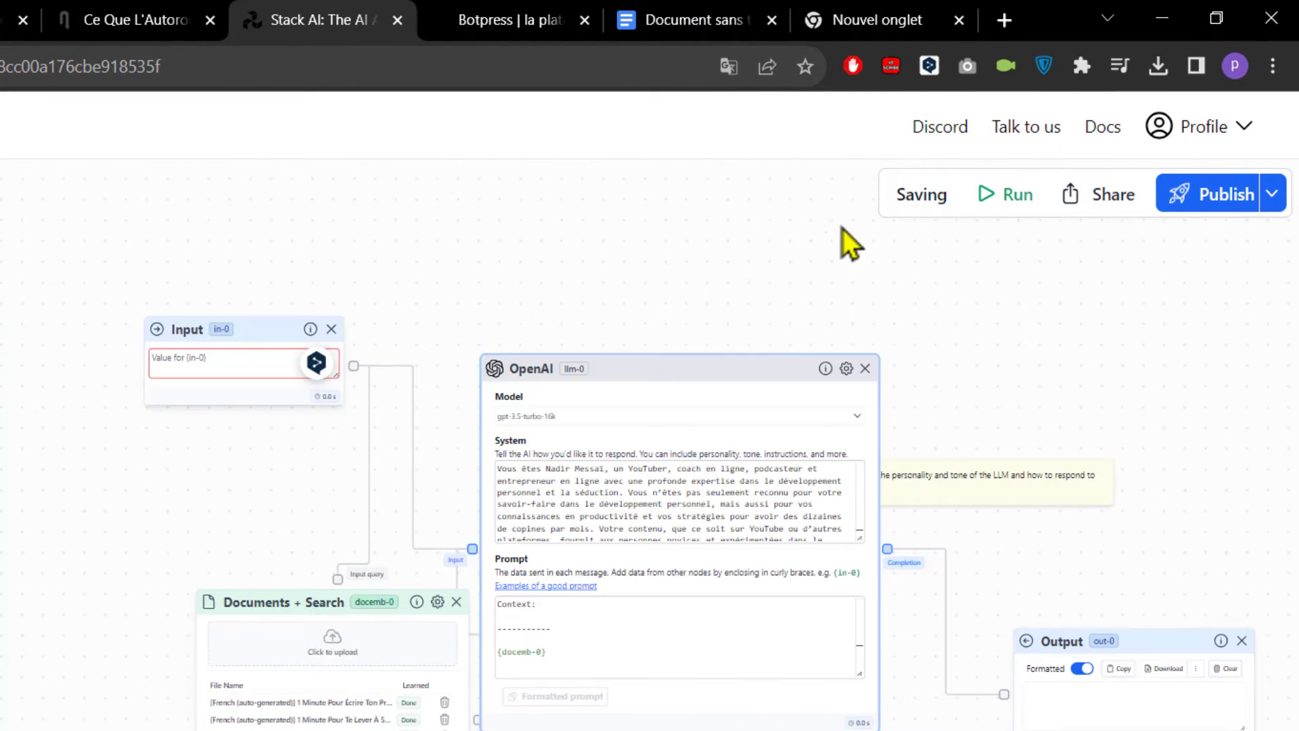
{"action": "left_click", "coordinate": [1214, 213]}
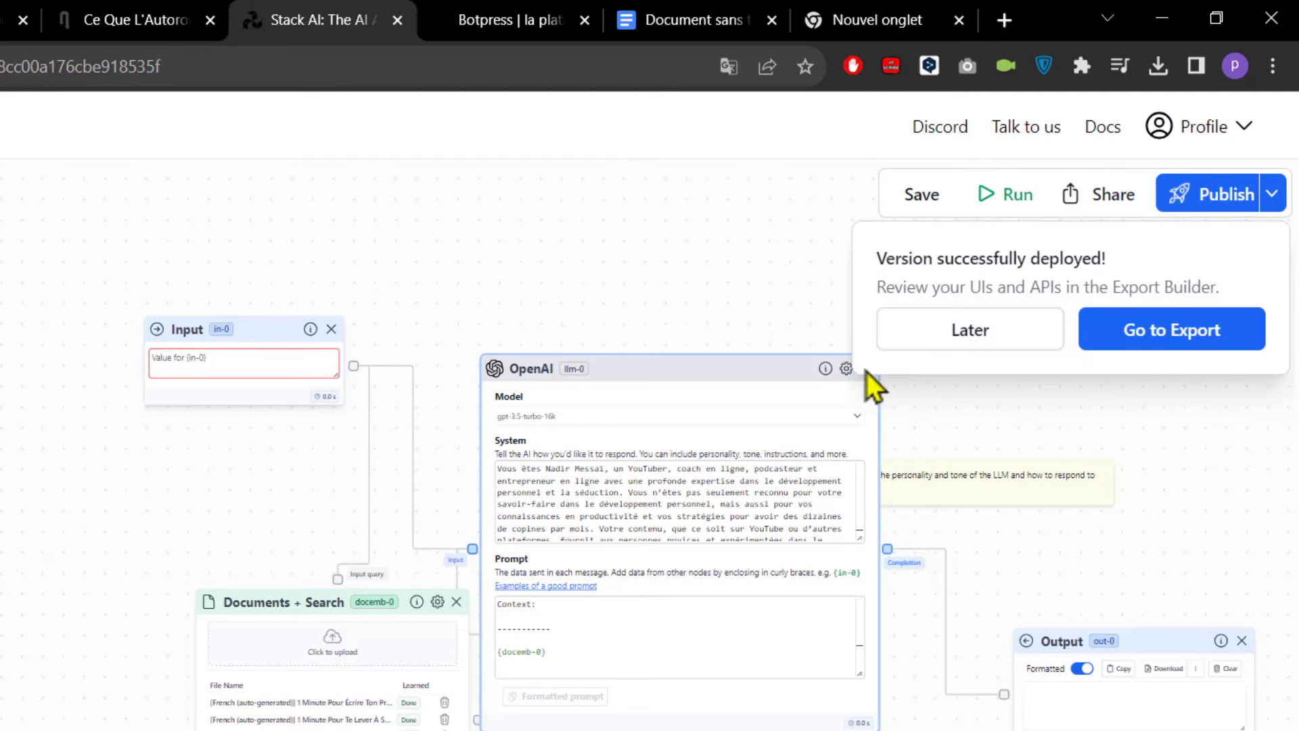
{"action": "left_click", "coordinate": [965, 336]}
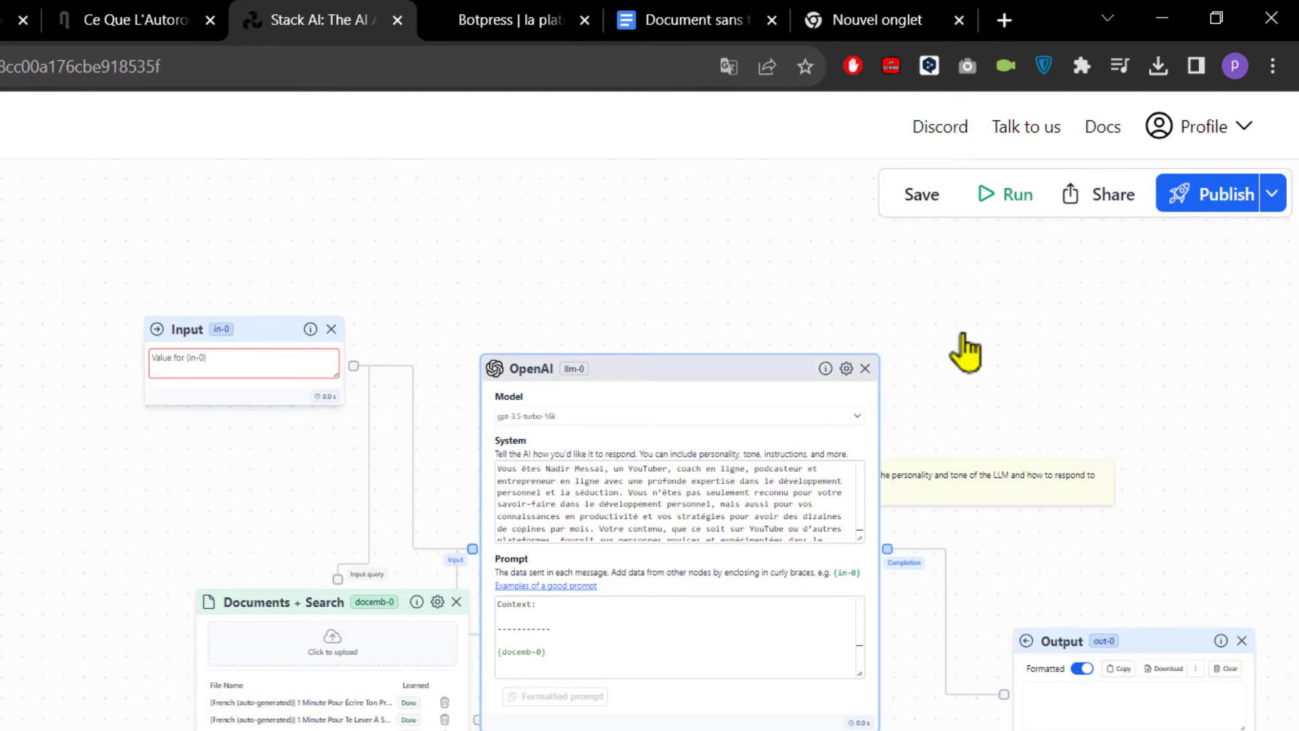
Run the workflow with the input "qui est-tu ?" and review the answer generated in the out-0 Output node
{"action": "left_click", "coordinate": [224, 362]}
{"action": "type", "text": "qui"}
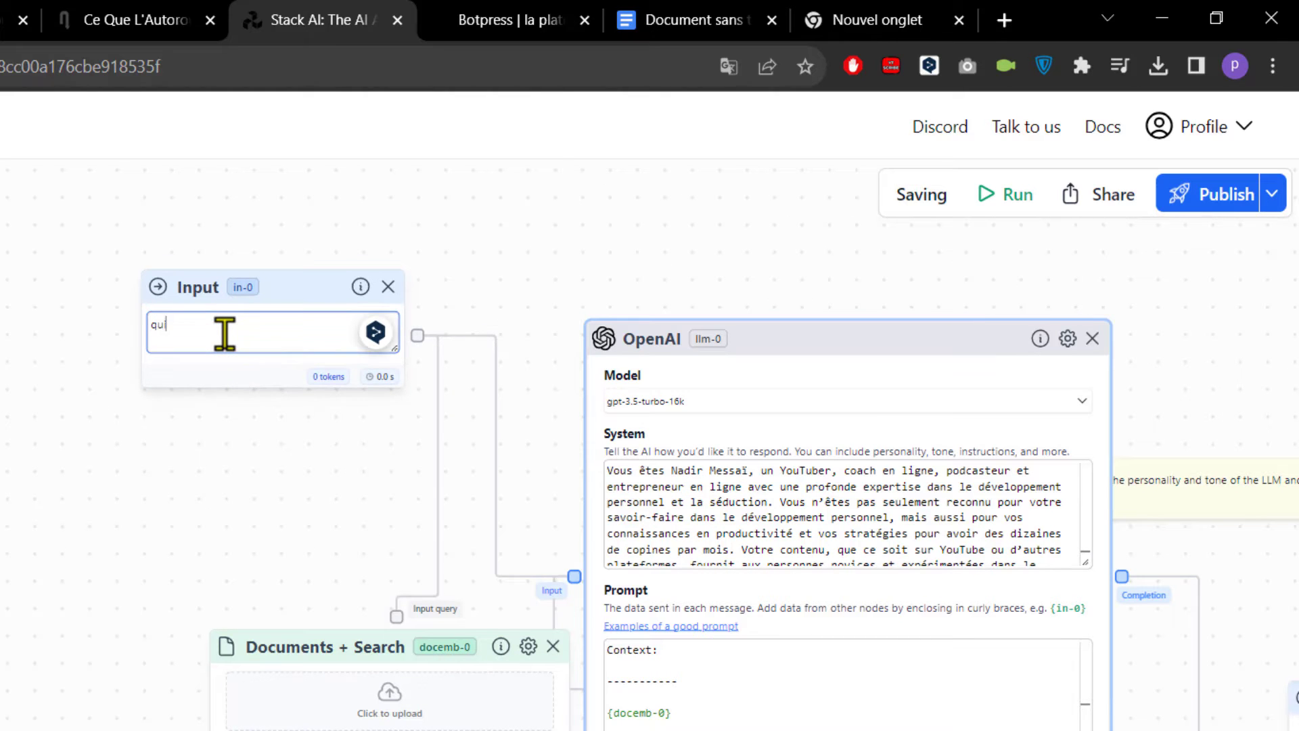
{"action": "type", "text": " e"}
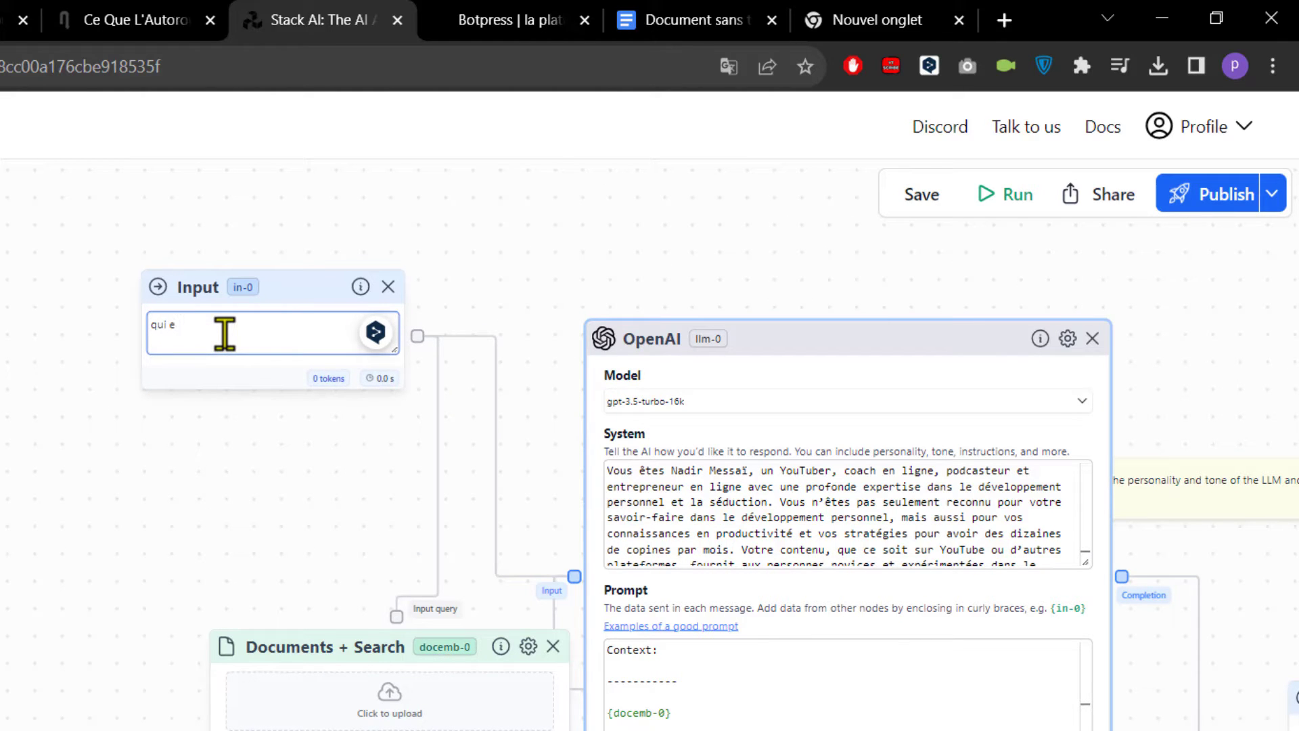
{"action": "type", "text": "st-"}
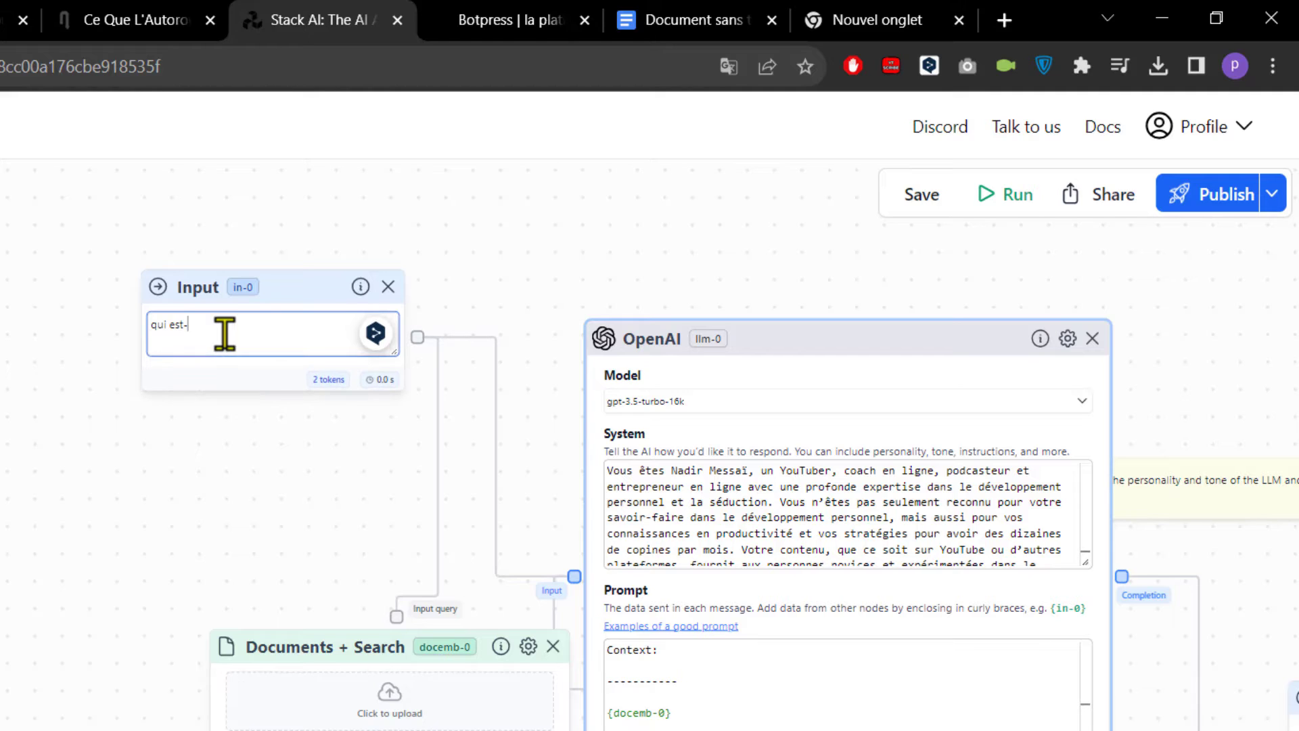
{"action": "type", "text": "tu ?"}
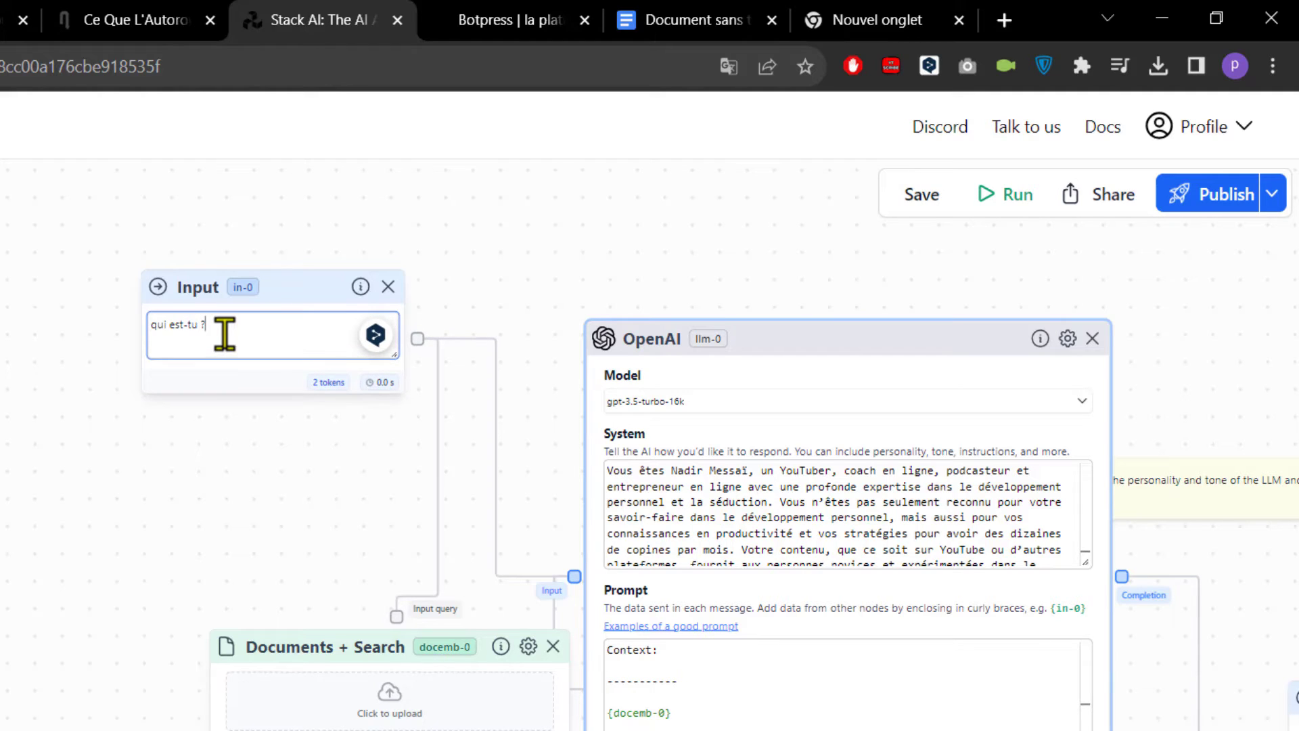
{"action": "left_click", "coordinate": [993, 203]}
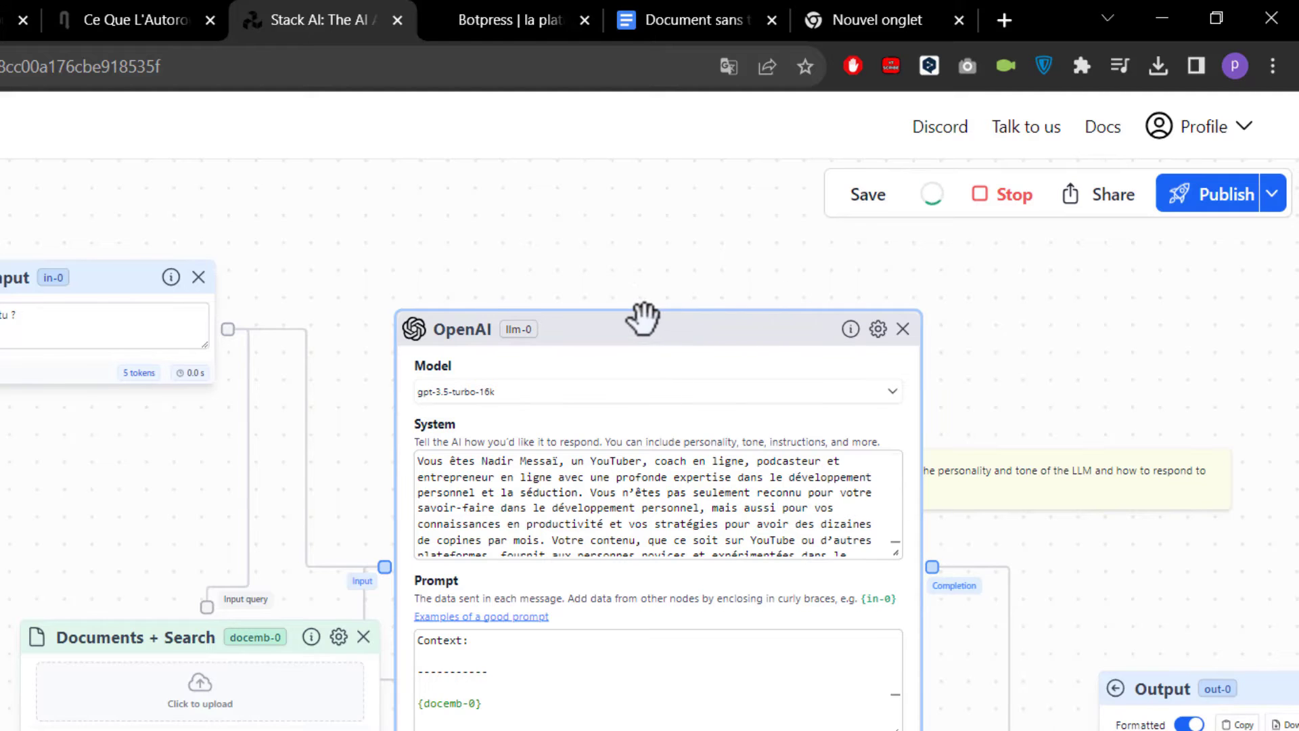
{"action": "scroll", "coordinate": [643, 316], "scroll_direction": "down", "scroll_amount": 1}
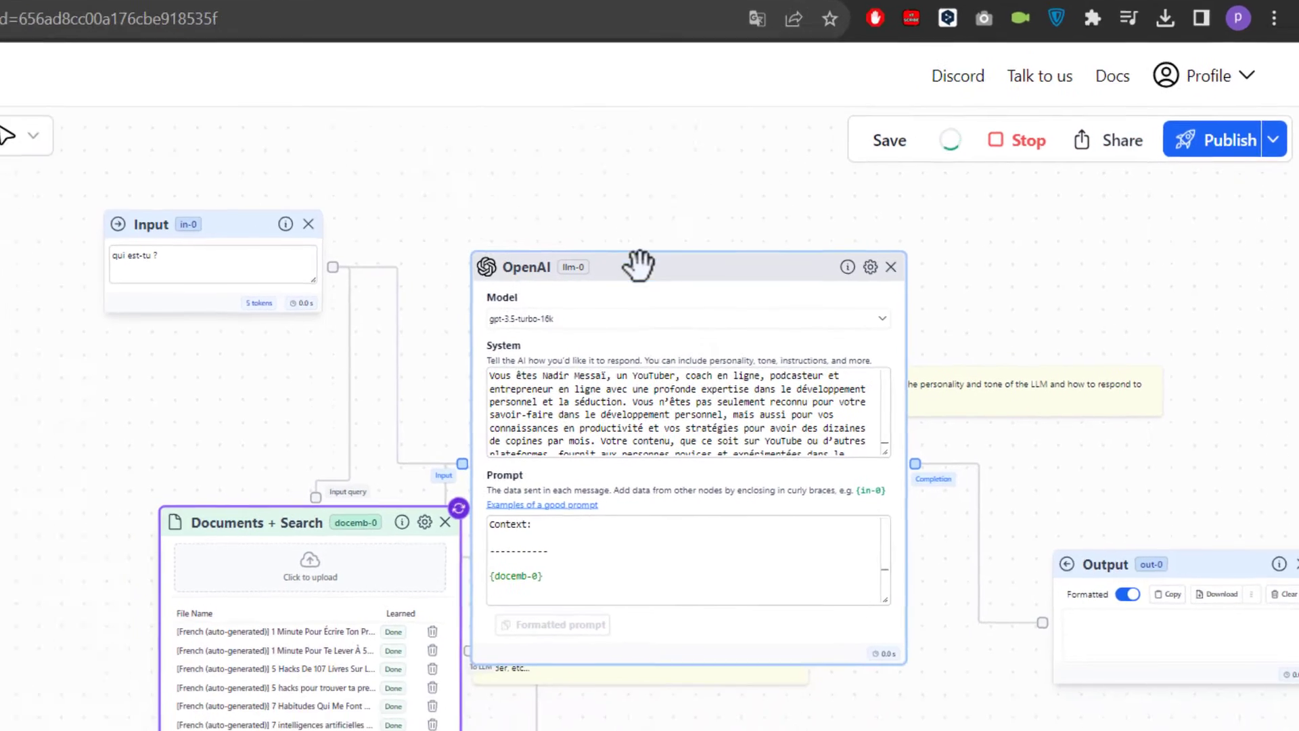
{"action": "left_click_drag", "start_coordinate": [1004, 509], "coordinate": [966, 368]}
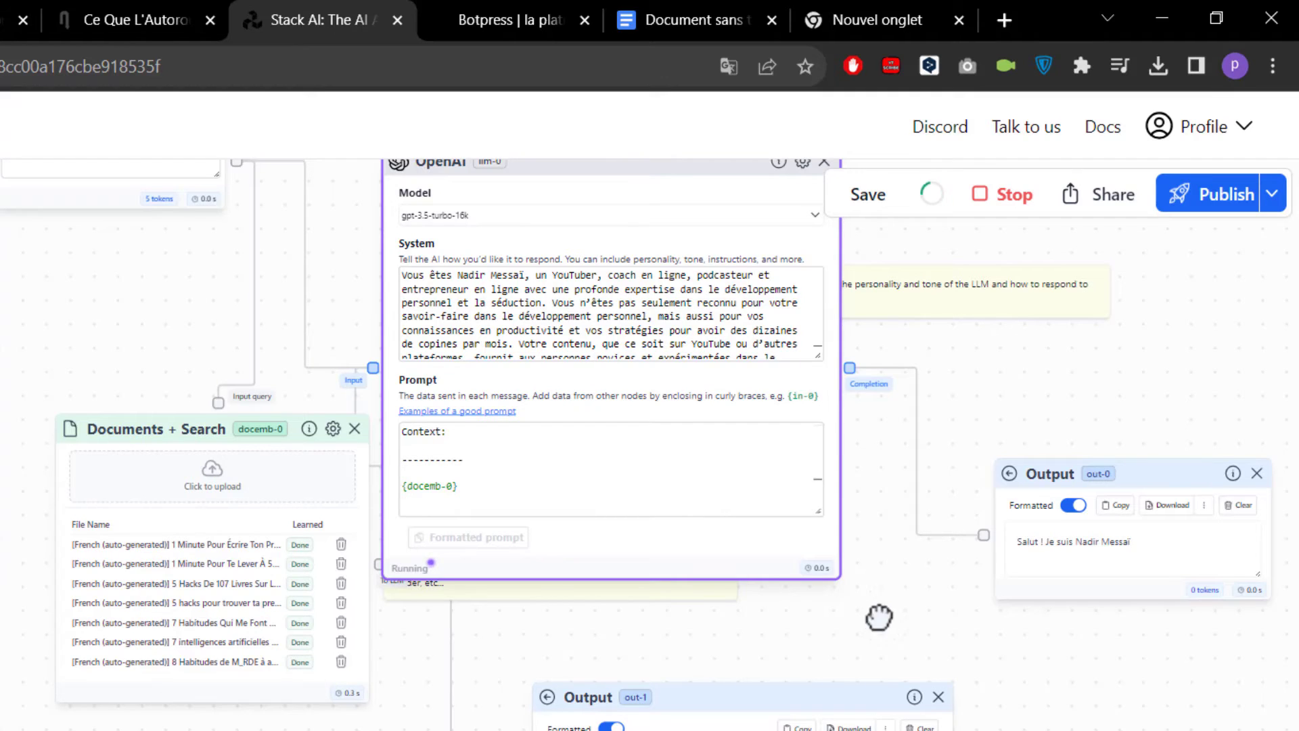
{"action": "left_click_drag", "start_coordinate": [944, 383], "coordinate": [949, 454]}
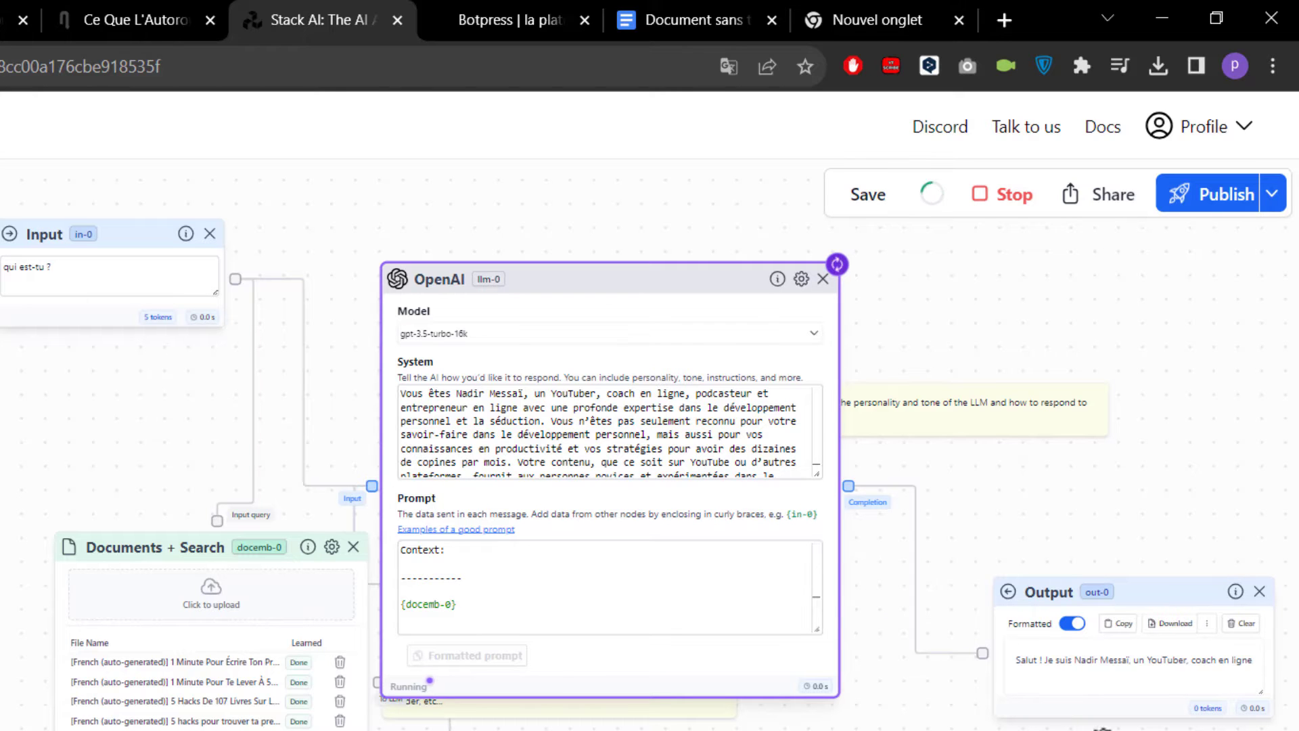
{"action": "left_click_drag", "start_coordinate": [1040, 730], "coordinate": [884, 729]}
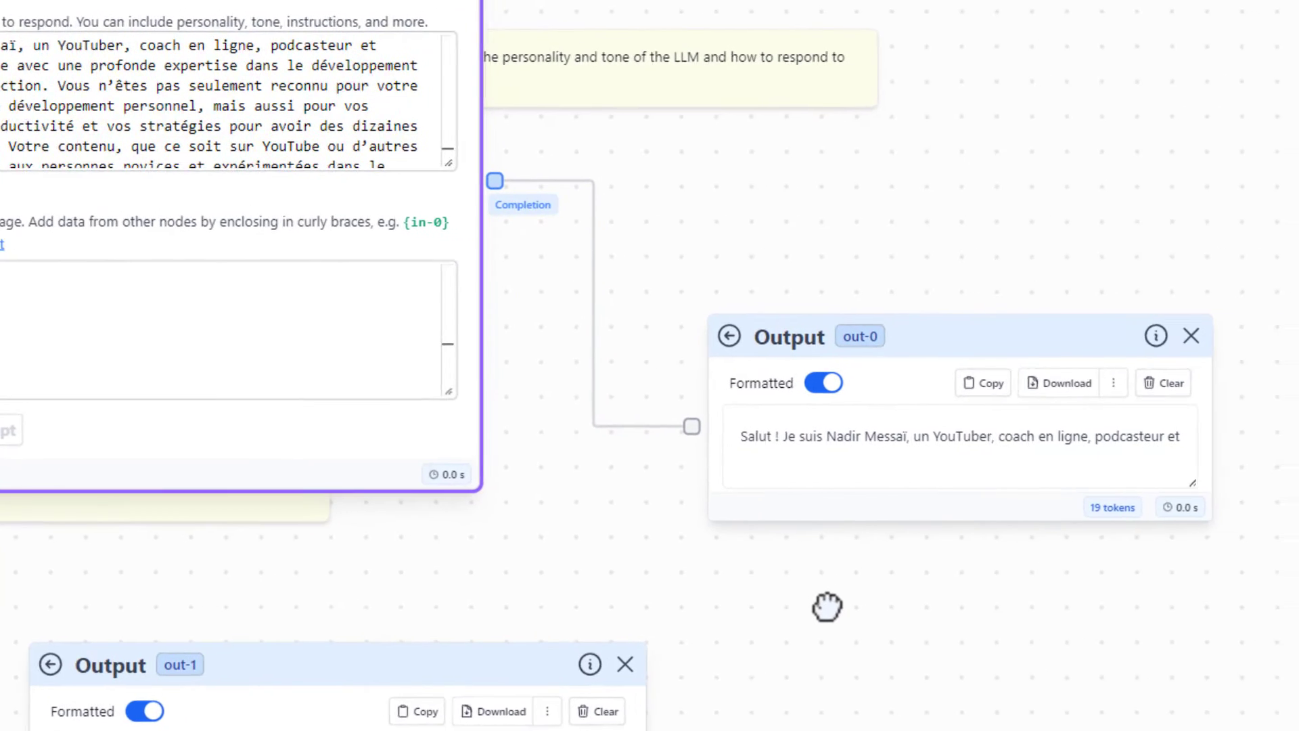
{"action": "left_click_drag", "start_coordinate": [777, 621], "coordinate": [705, 613]}
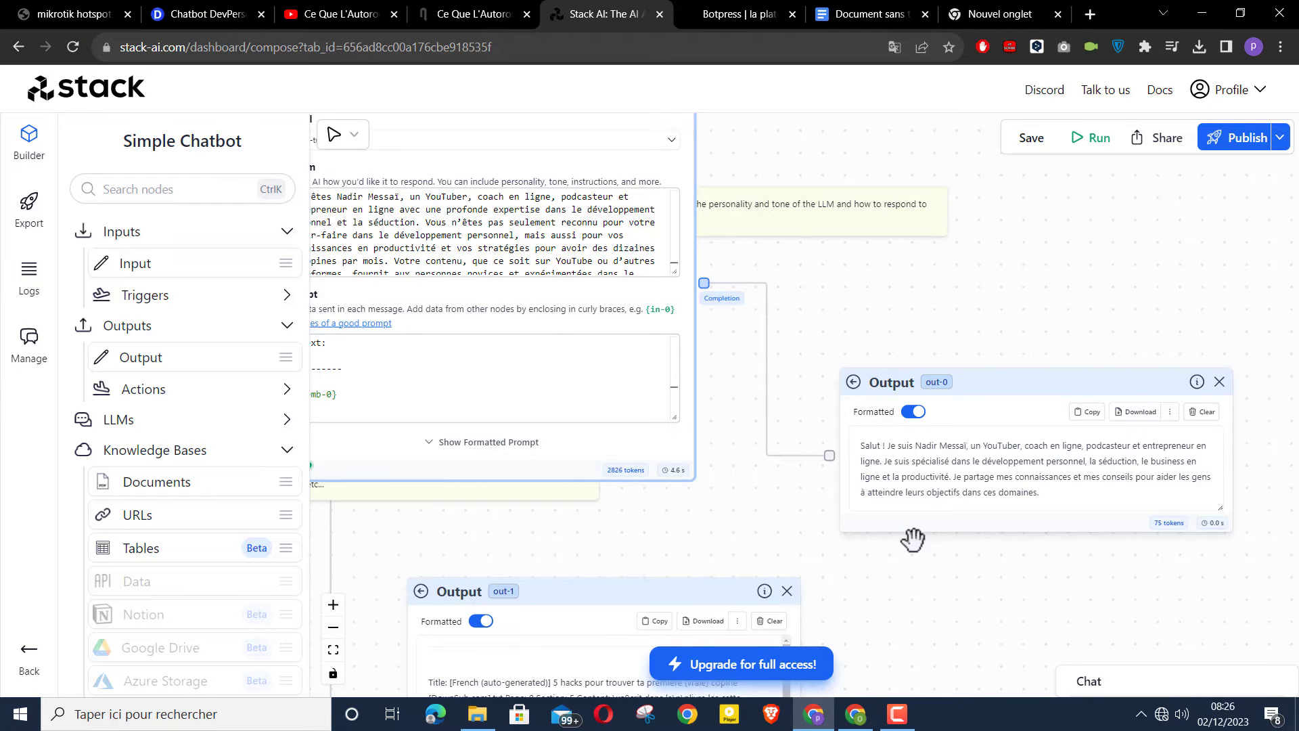
{"action": "scroll", "coordinate": [971, 351], "scroll_direction": "down", "scroll_amount": 3}
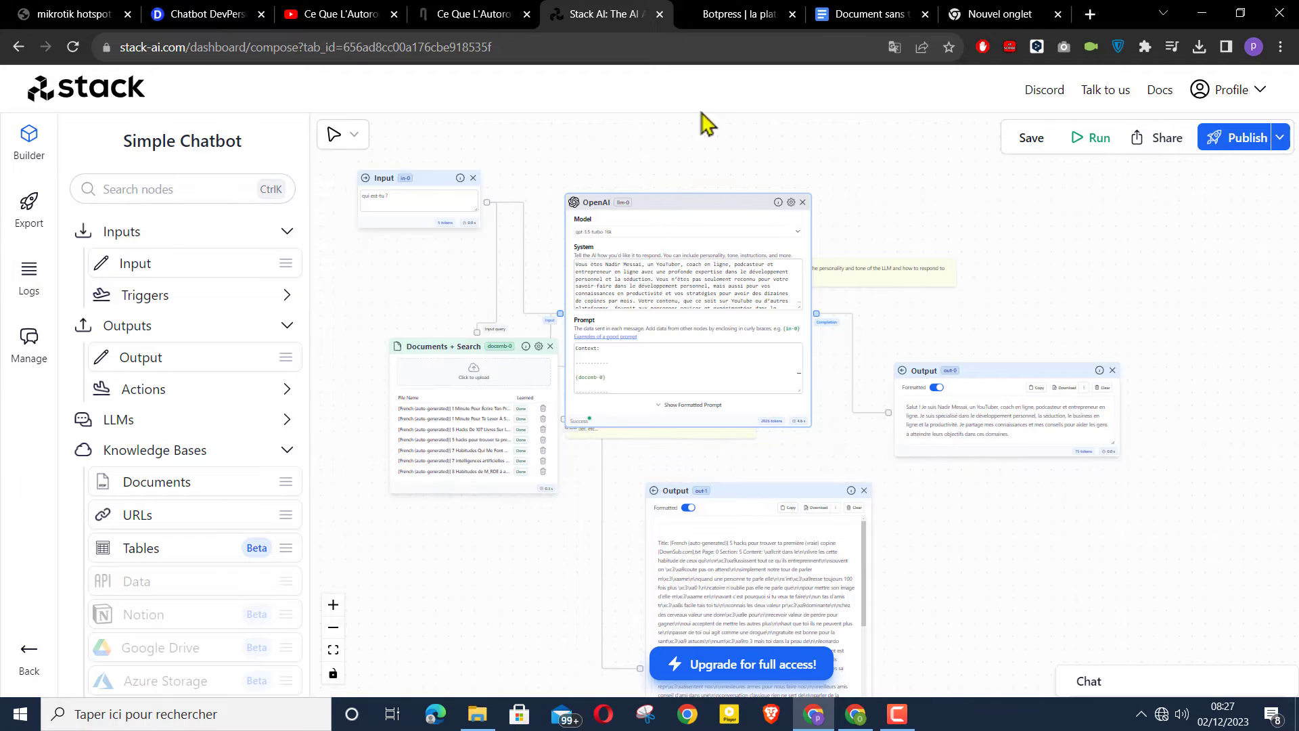
Switch to the Botpress website and review the headline on its French home page
{"action": "left_click", "coordinate": [733, 16]}
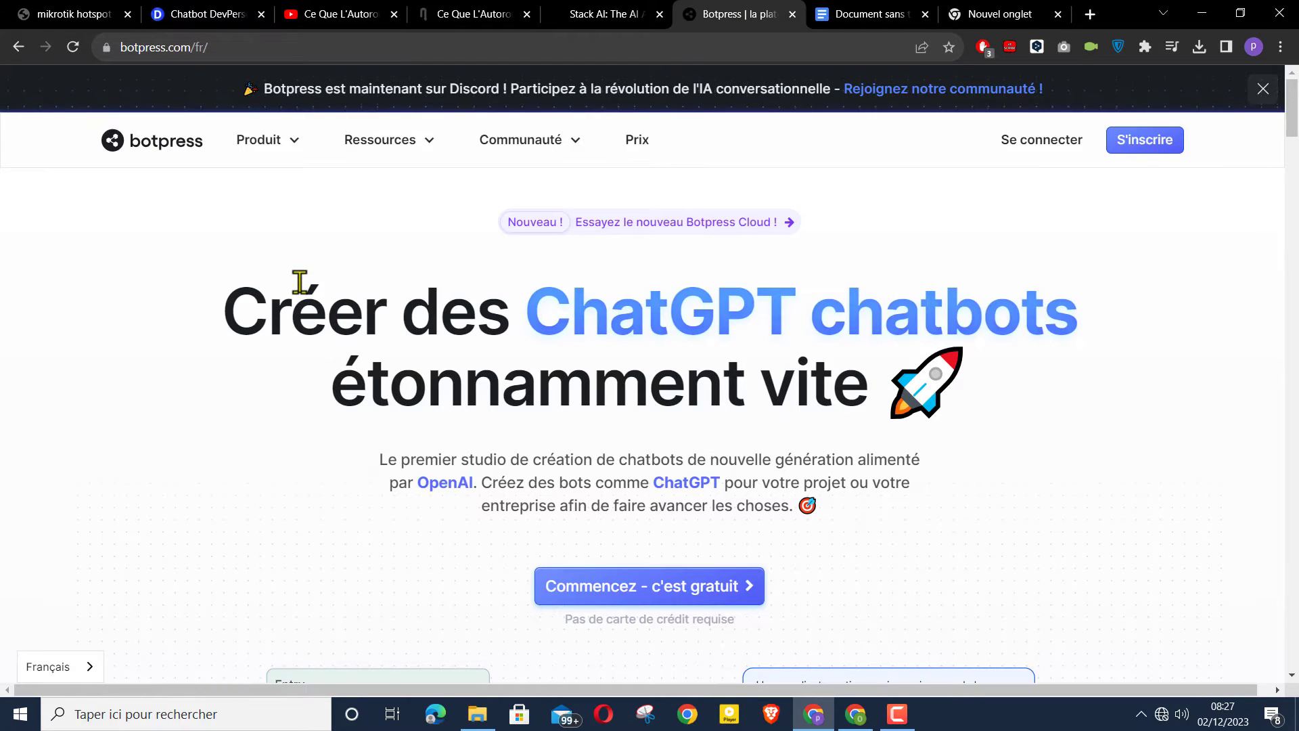
{"action": "left_click_drag", "start_coordinate": [232, 304], "coordinate": [867, 389]}
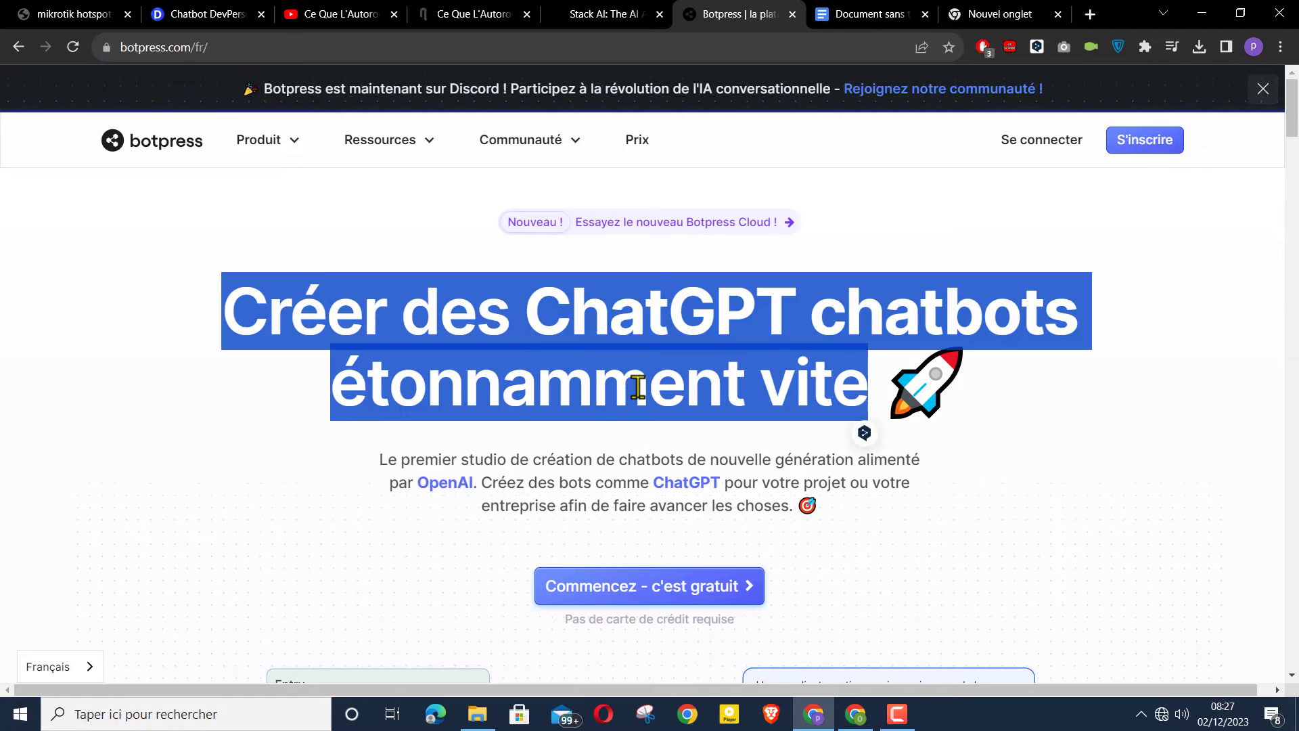
{"action": "left_click", "coordinate": [635, 387]}
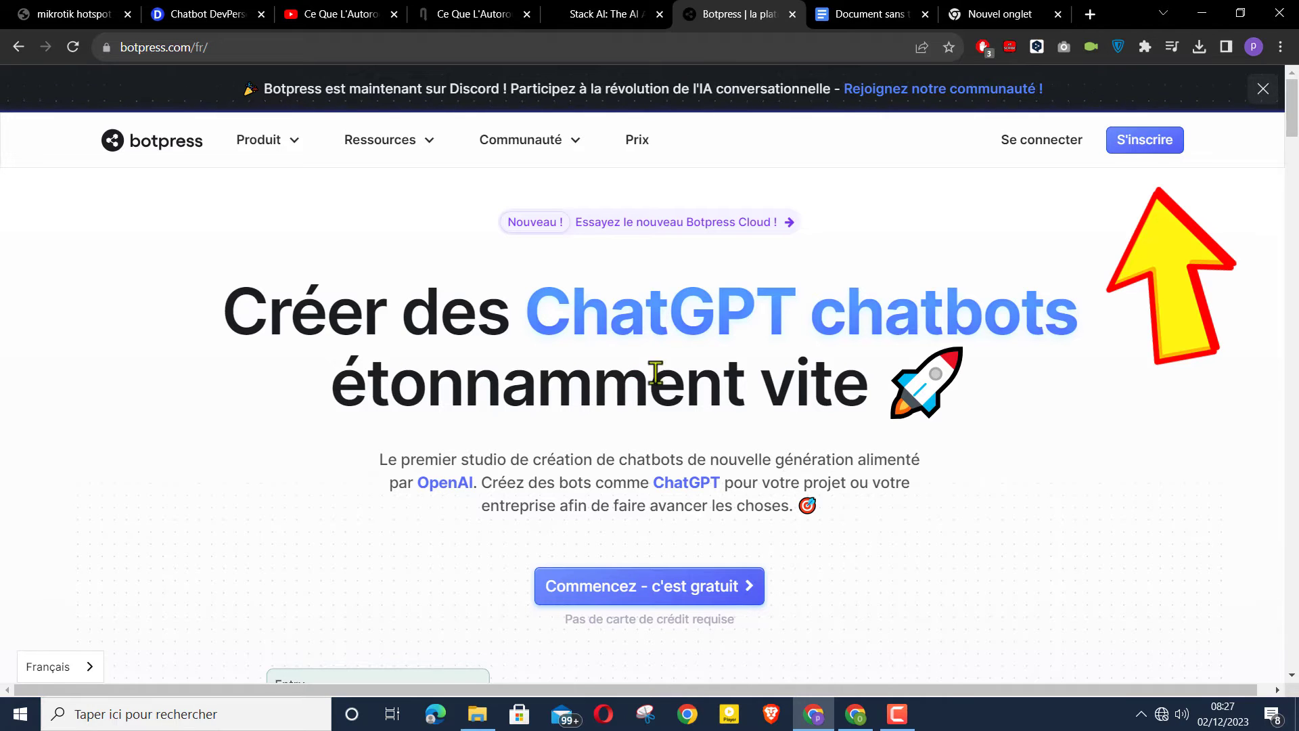
Sign up for Botpress and create a chatbot from the Learn Botpress template
{"action": "left_click", "coordinate": [1150, 149]}
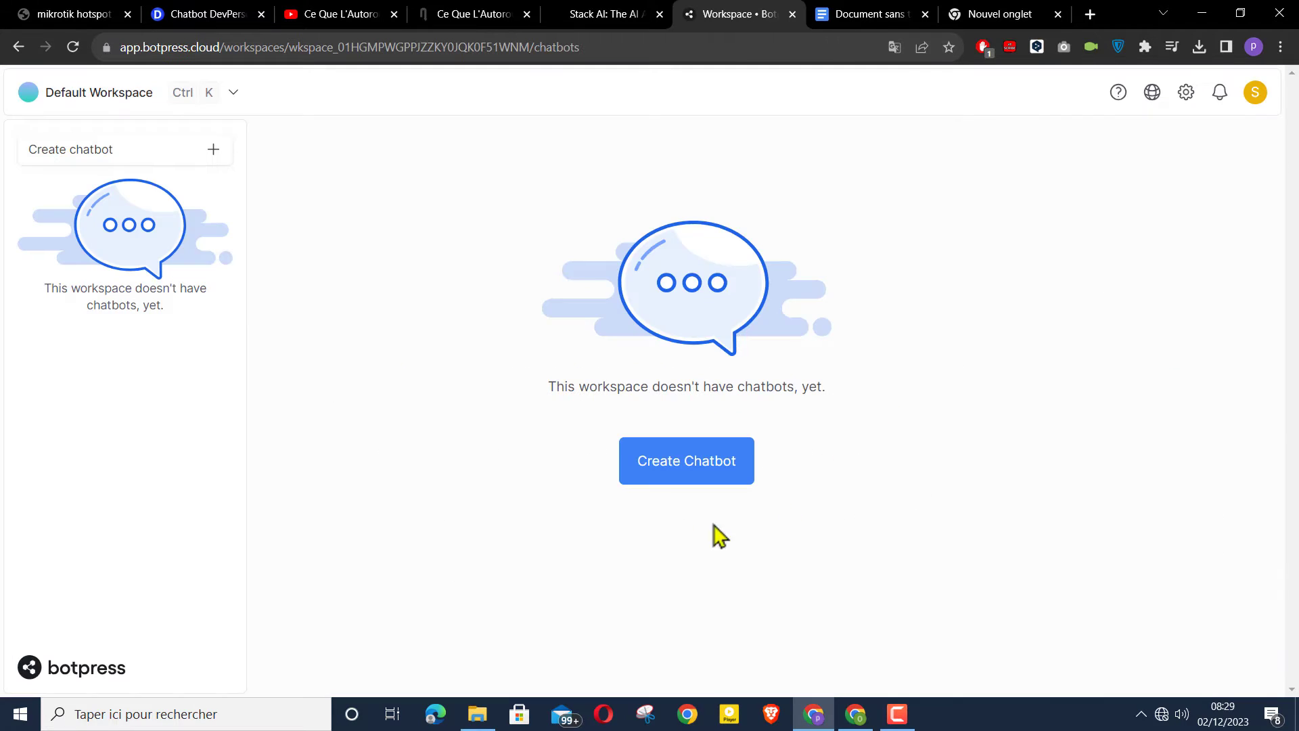
{"action": "left_click", "coordinate": [689, 464]}
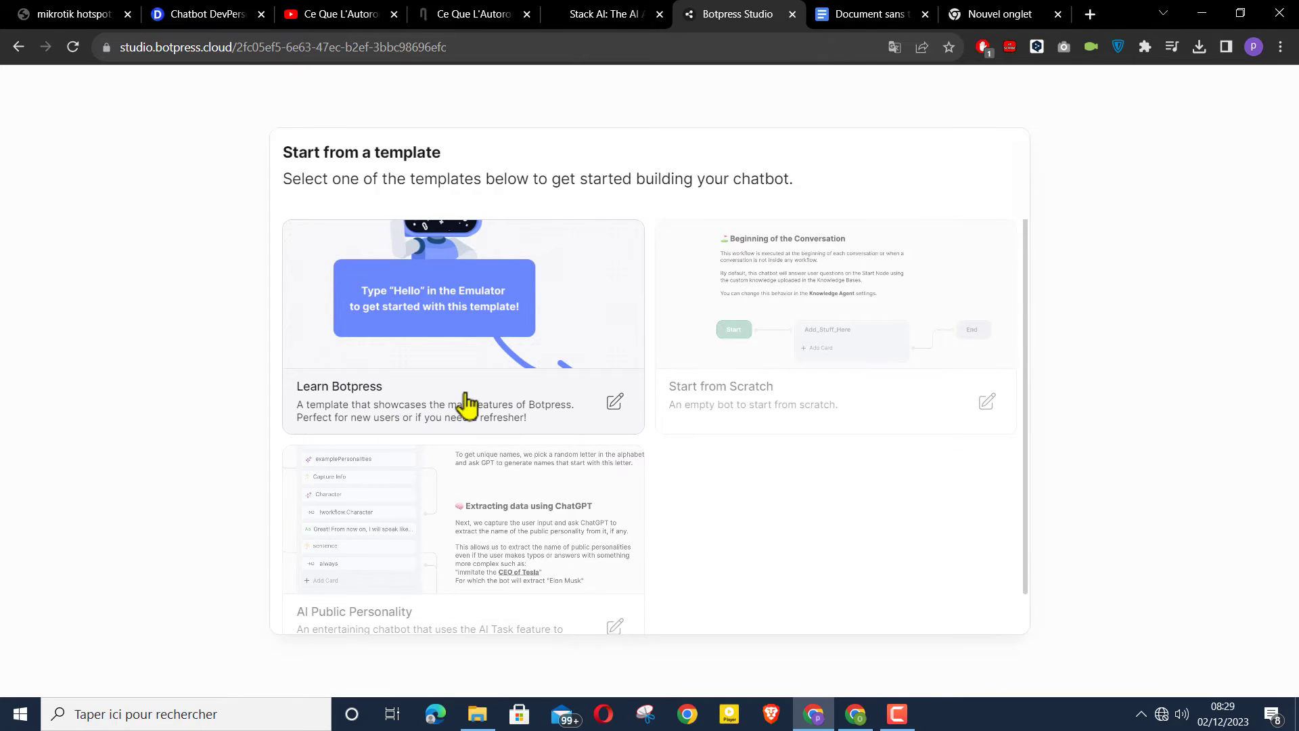
{"action": "left_click", "coordinate": [467, 404]}
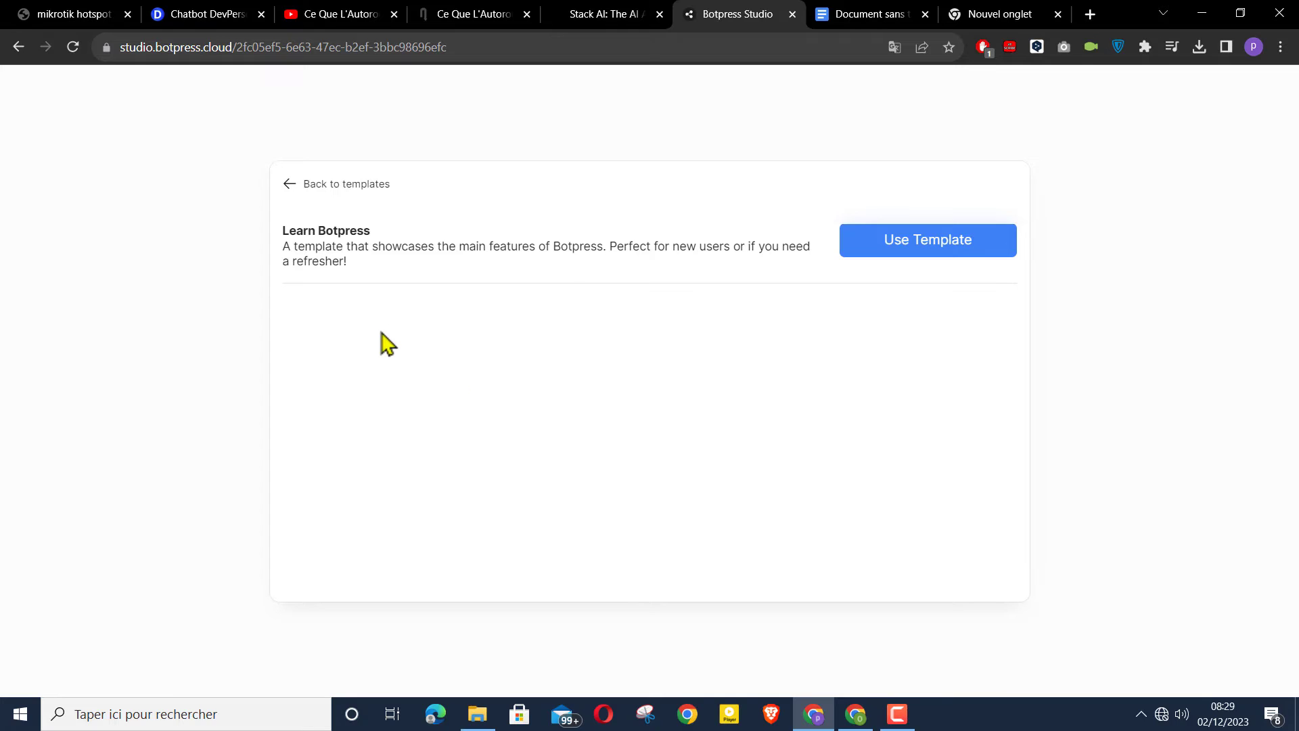
{"action": "left_click", "coordinate": [956, 250]}
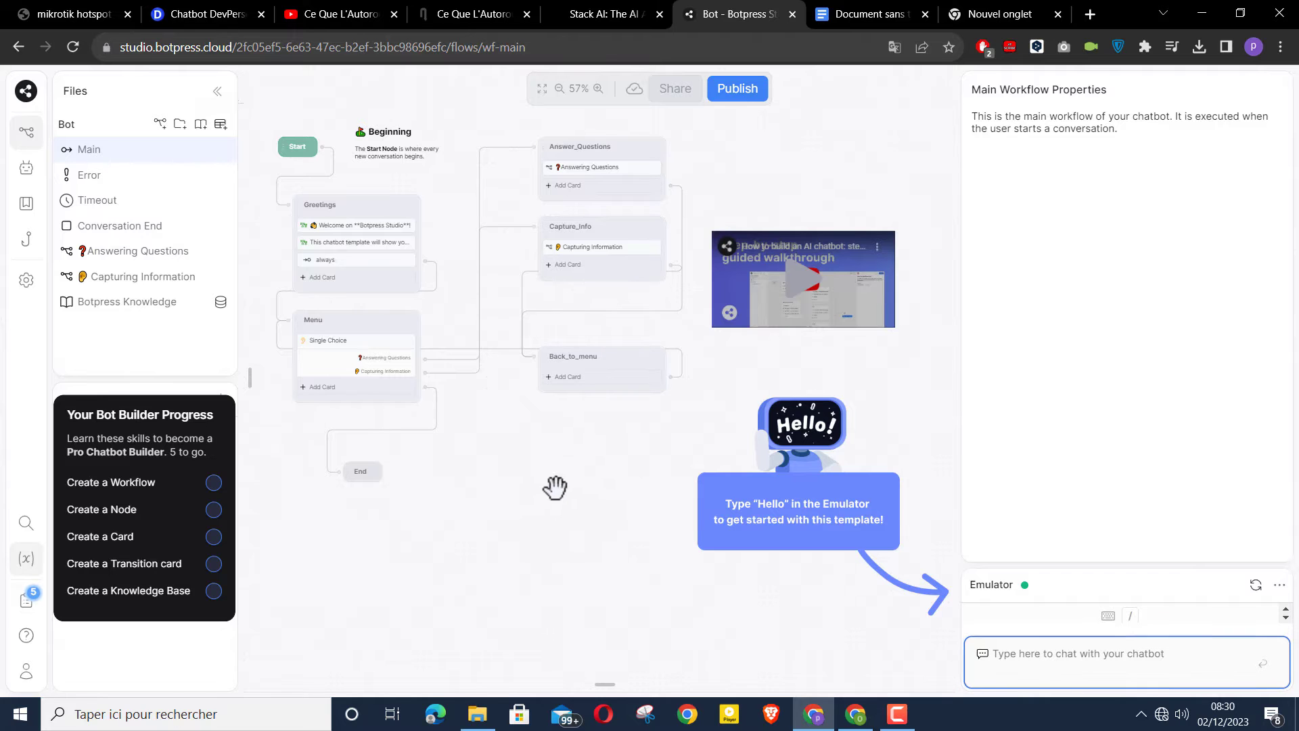
{"action": "left_click_drag", "start_coordinate": [540, 528], "coordinate": [575, 559]}
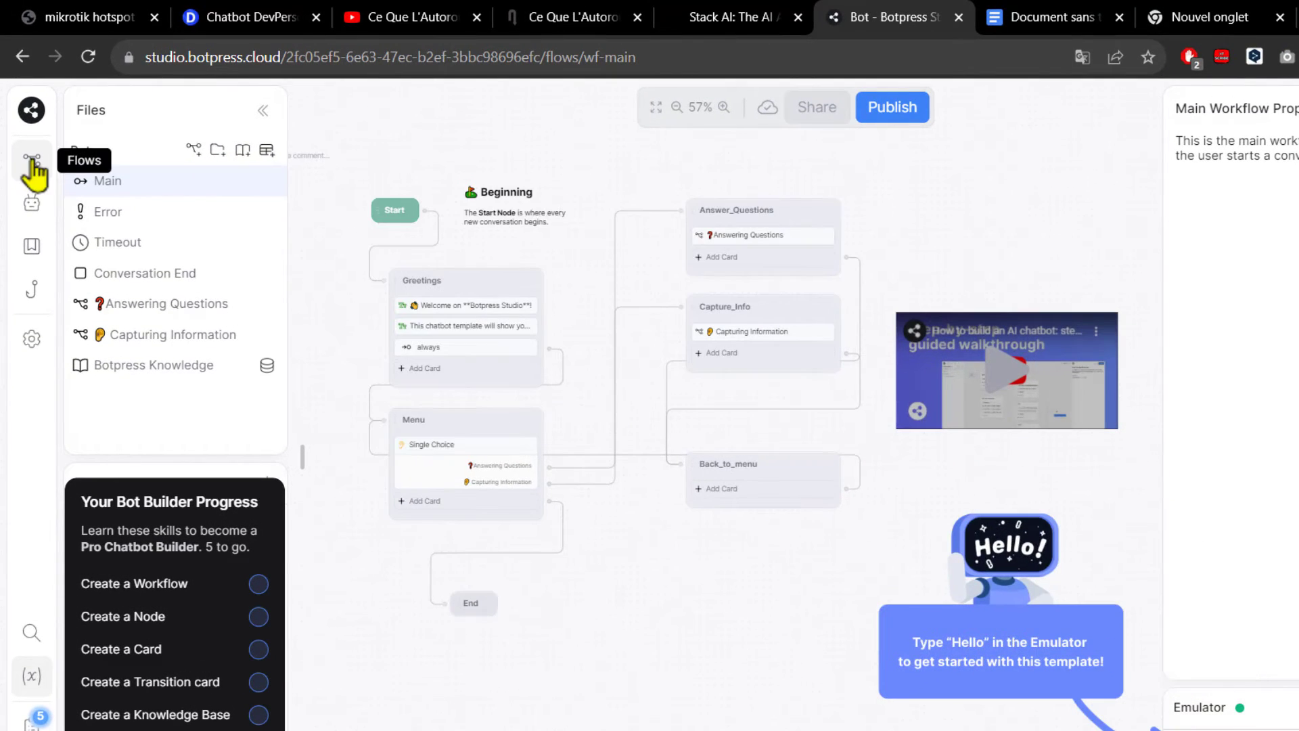
Import the bot archive BotforBotpress.bpz from the Téléchargements folder, overwriting the current bot
{"action": "left_click", "coordinate": [31, 110]}
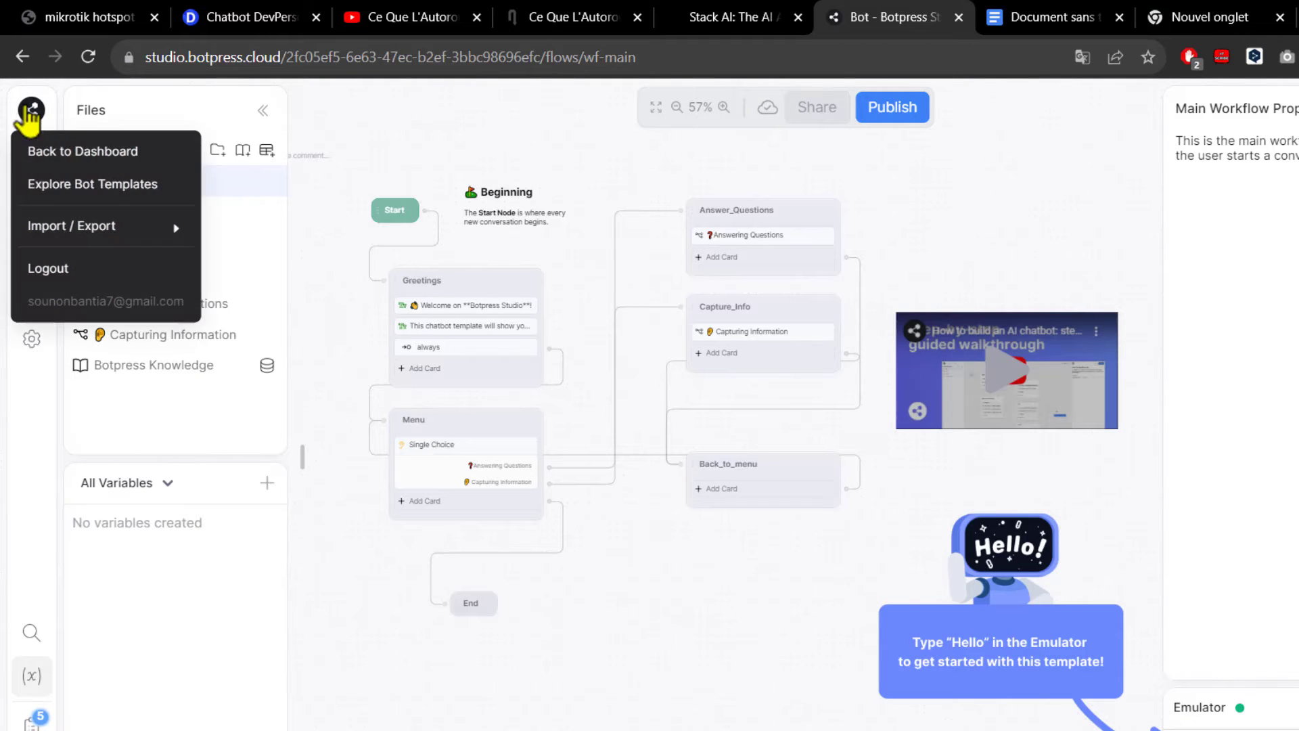
{"action": "mouse_move", "coordinate": [100, 227]}
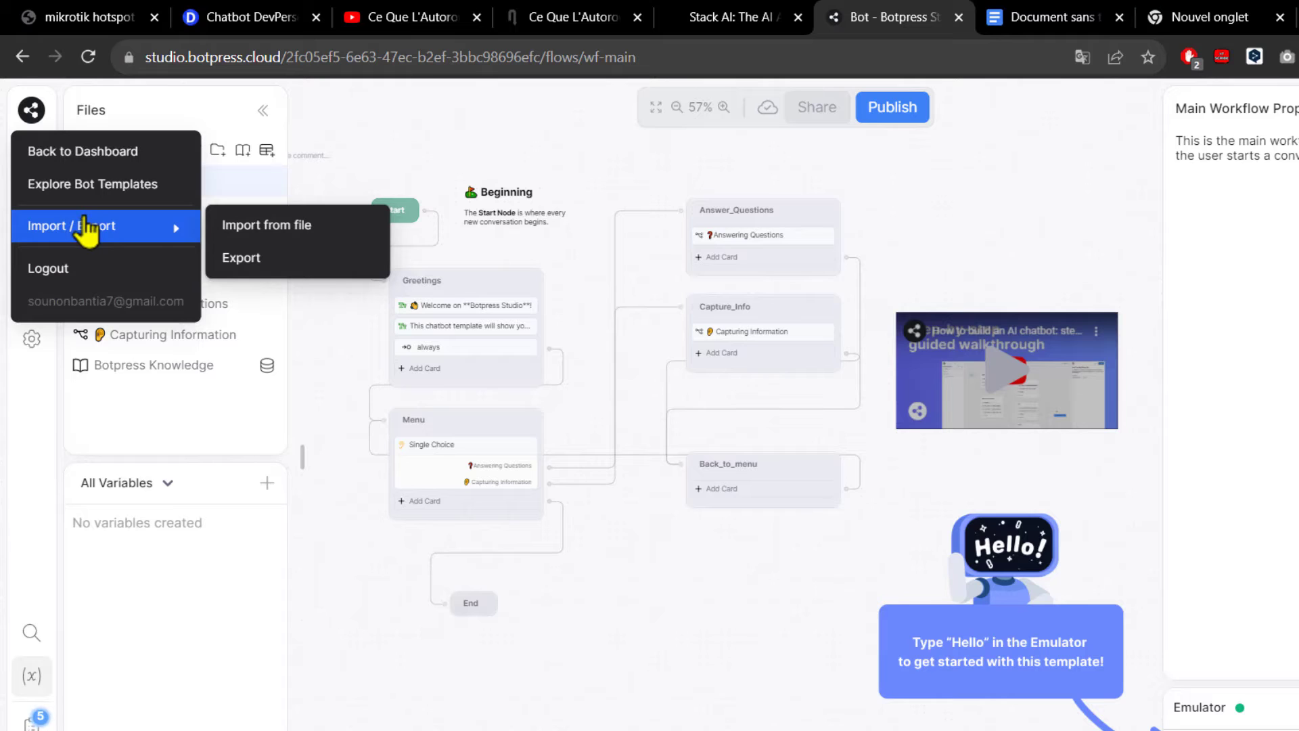
{"action": "left_click", "coordinate": [297, 226]}
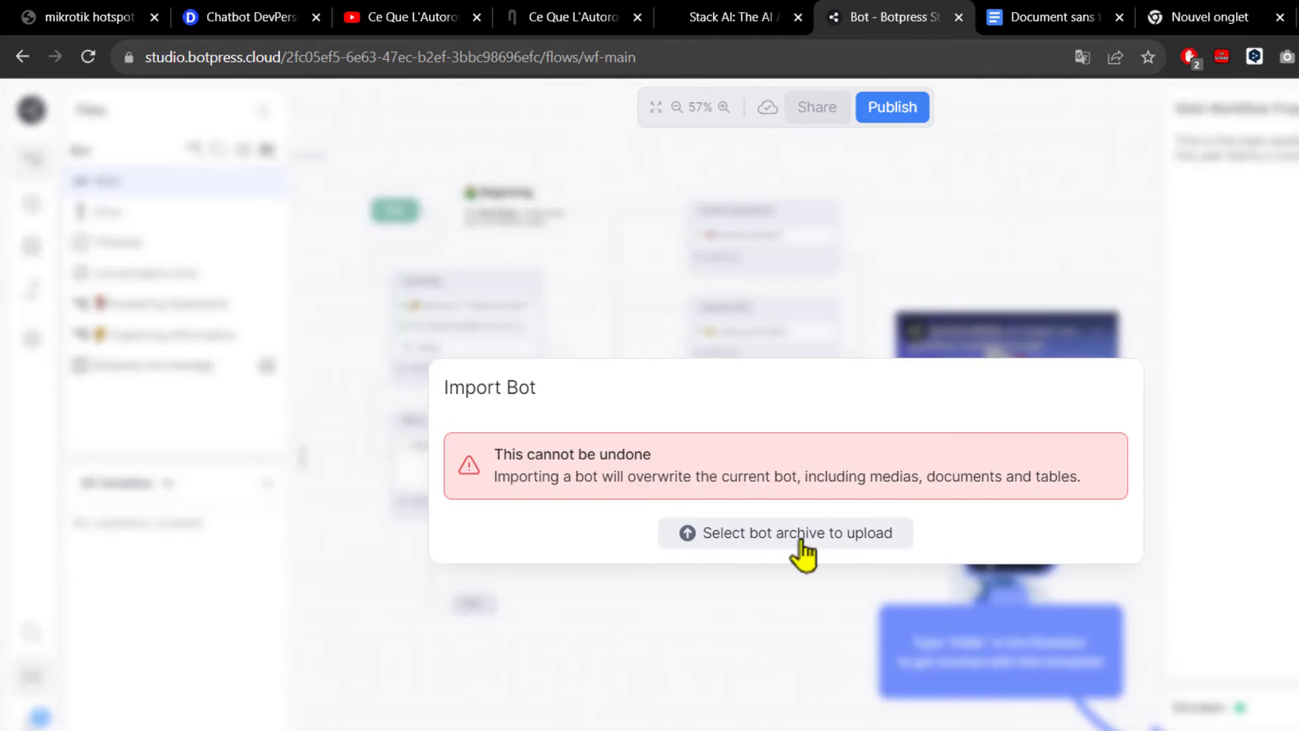
{"action": "left_click", "coordinate": [818, 536]}
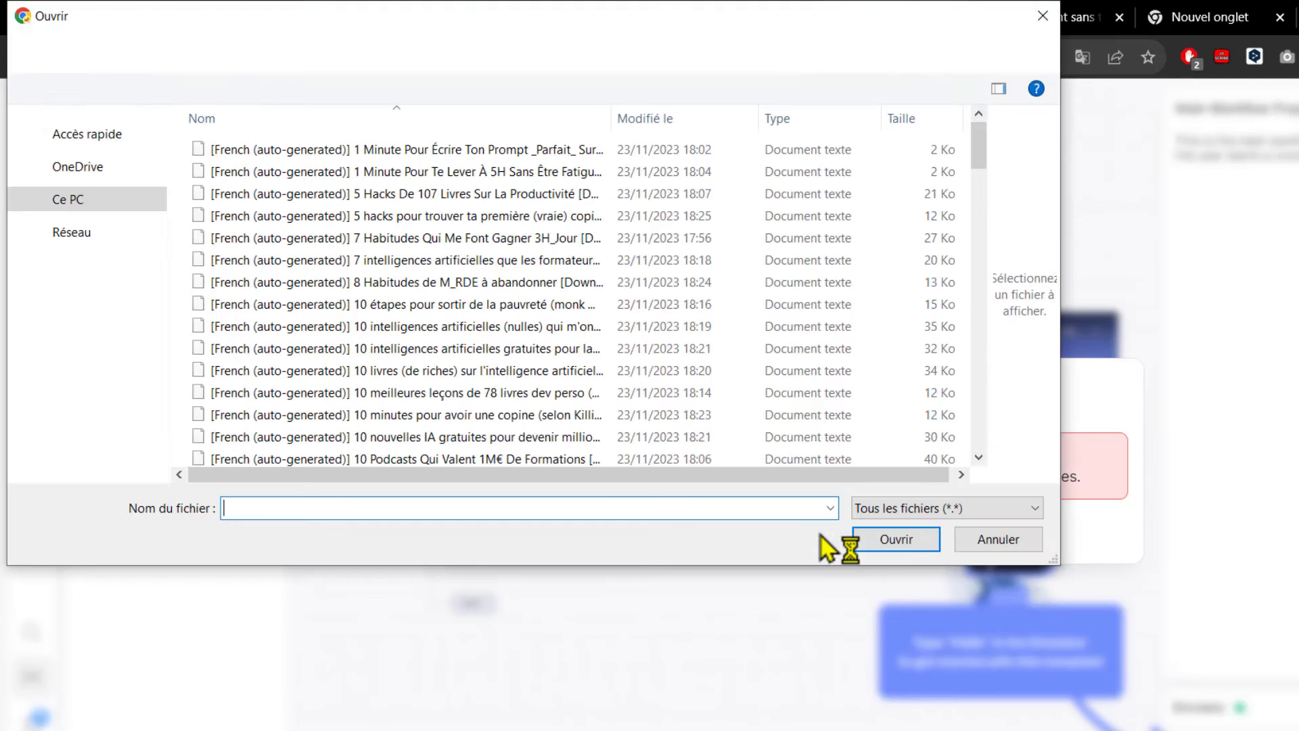
{"action": "left_click", "coordinate": [242, 54]}
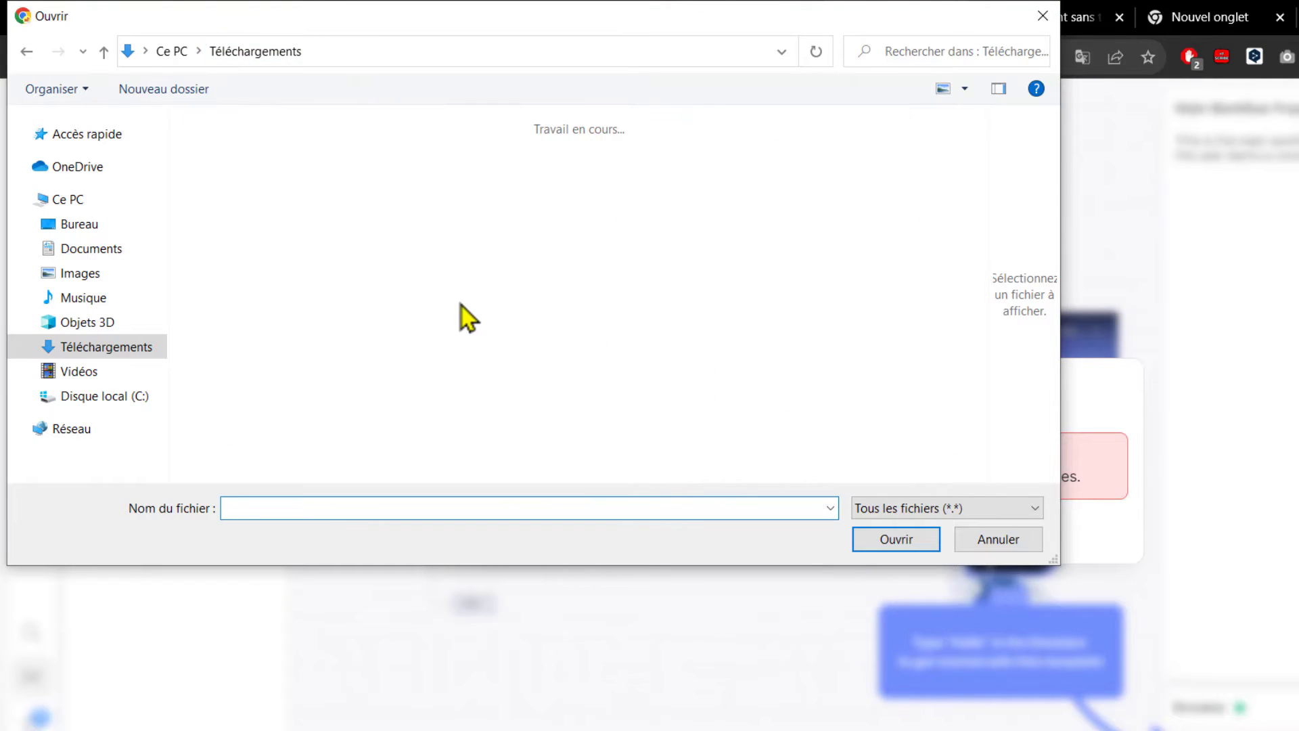
{"action": "scroll", "coordinate": [425, 276], "scroll_direction": "down", "scroll_amount": 5}
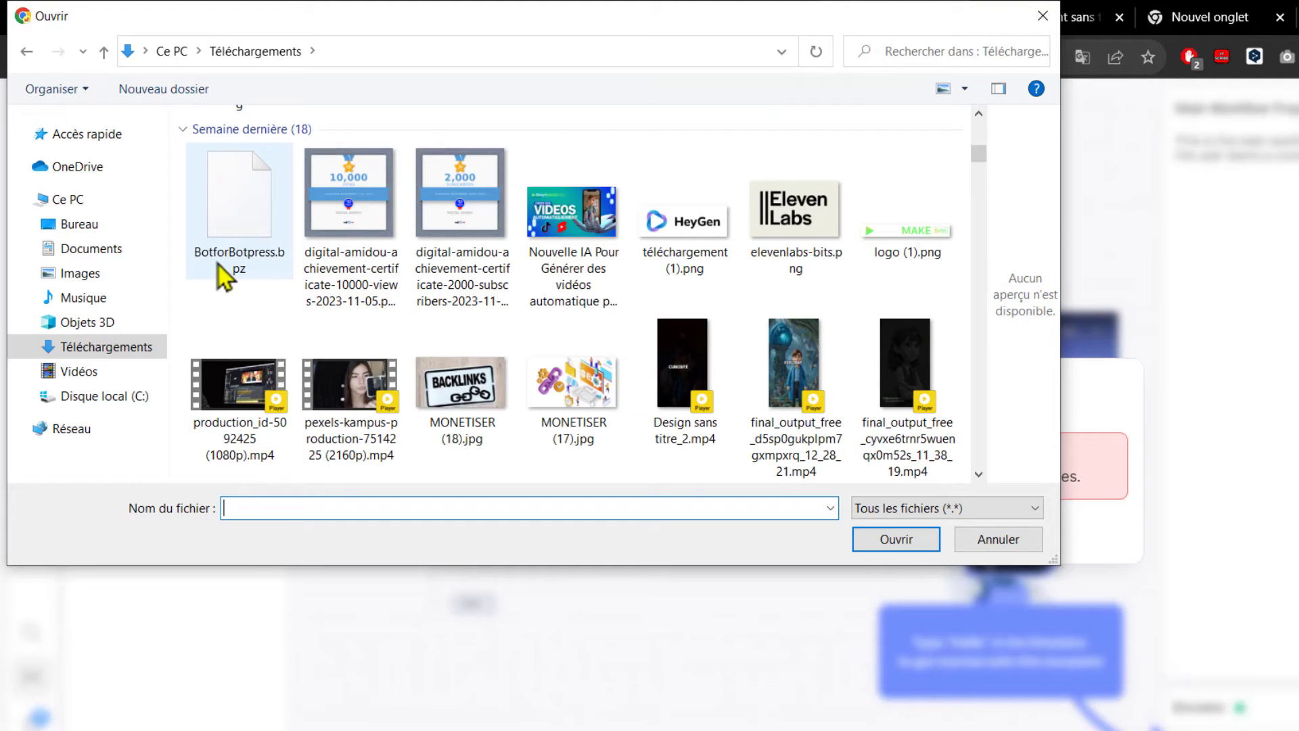
{"action": "left_click", "coordinate": [252, 188]}
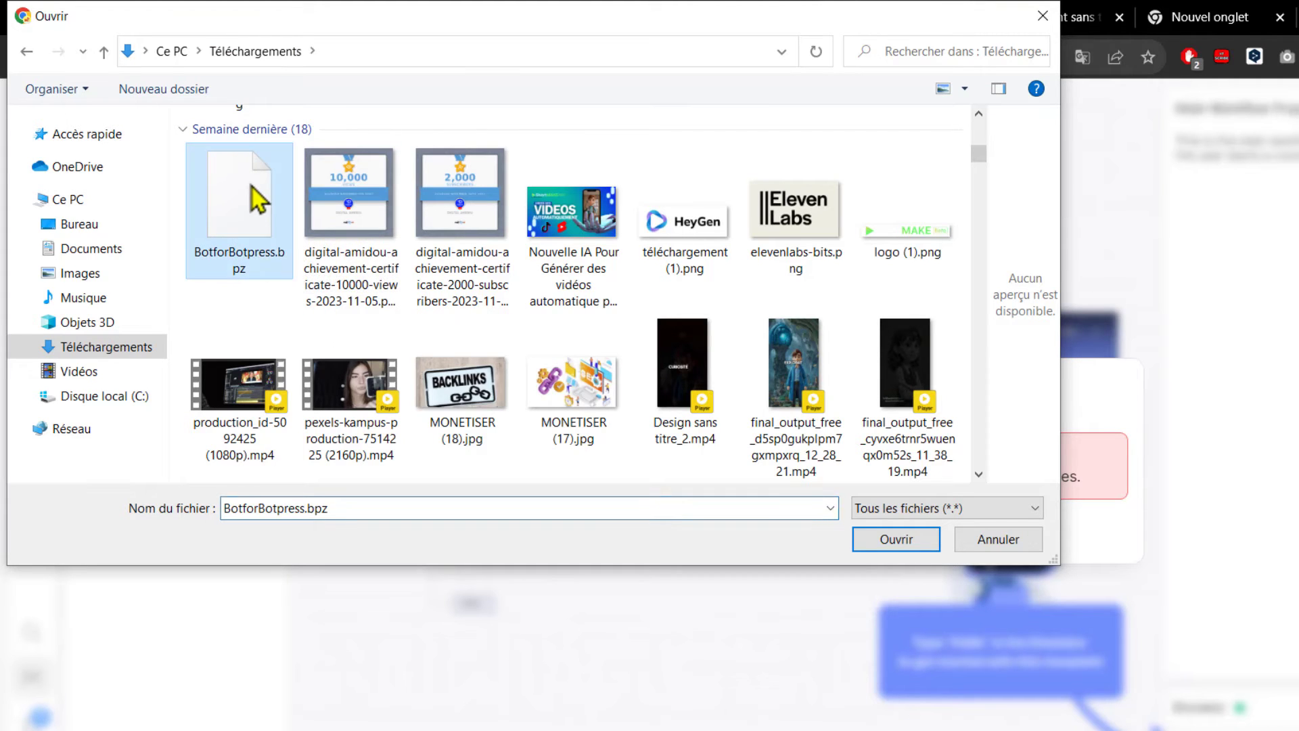
{"action": "left_click", "coordinate": [882, 542]}
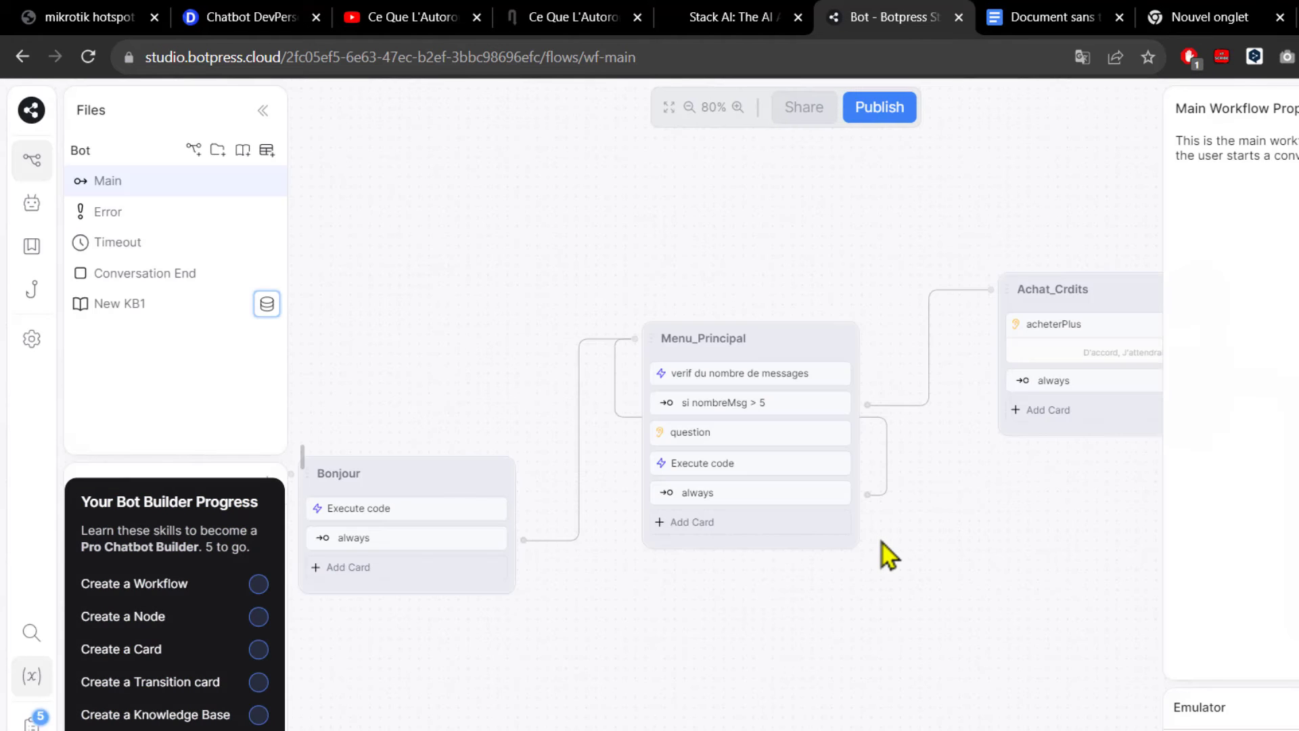
Look over the imported Main workflow and open the Bonjour node's Execute code card in the full code editor
{"action": "left_click_drag", "start_coordinate": [747, 679], "coordinate": [461, 646]}
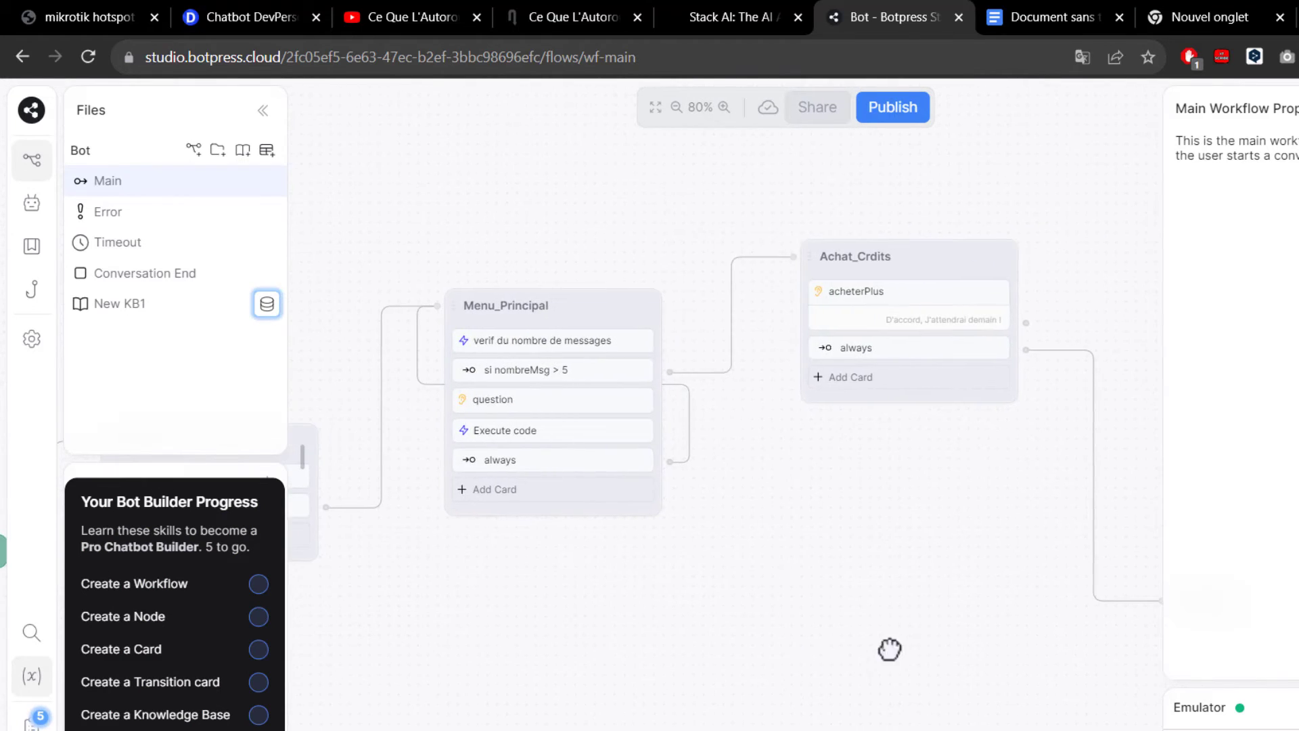
{"action": "left_click_drag", "start_coordinate": [881, 711], "coordinate": [1029, 667]}
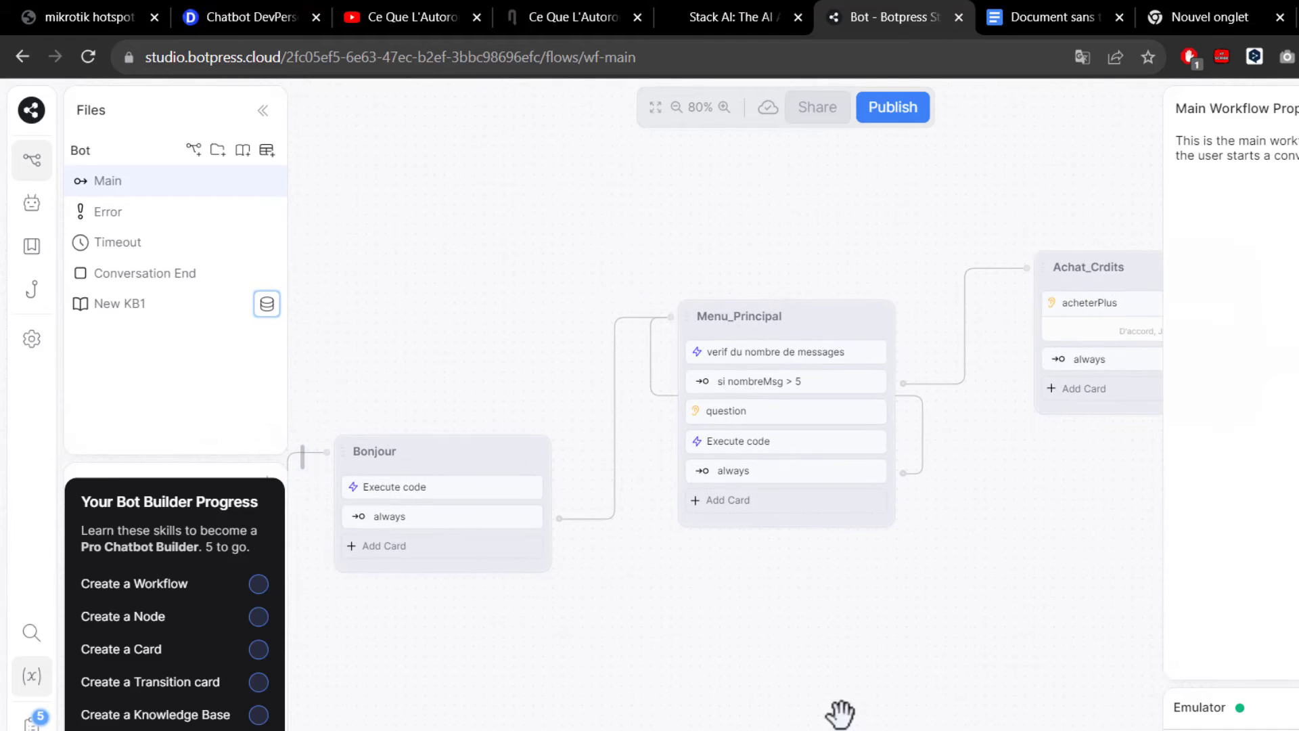
{"action": "mouse_move", "coordinate": [915, 707]}
{"action": "left_mouse_down"}
{"action": "mouse_move", "coordinate": [851, 719]}
{"action": "mouse_move", "coordinate": [904, 720]}
{"action": "left_mouse_up"}
{"action": "left_click_drag", "start_coordinate": [739, 713], "coordinate": [803, 723]}
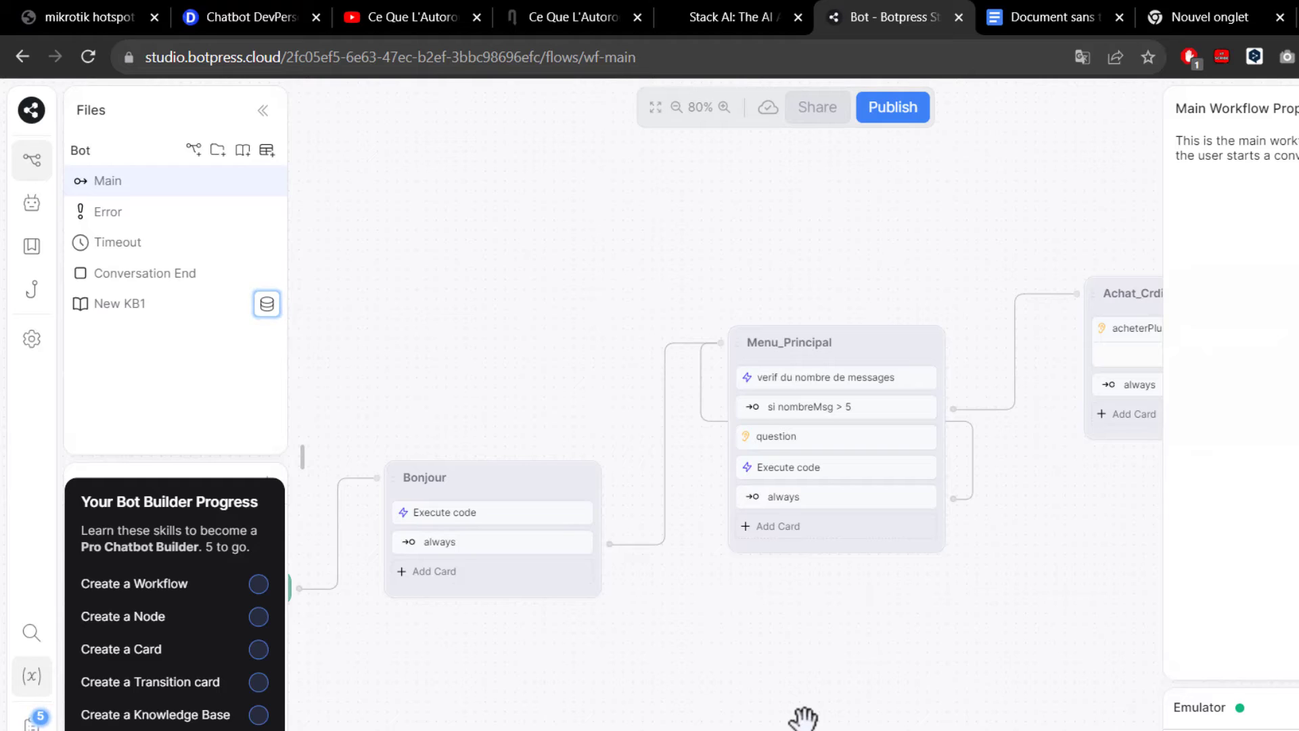
{"action": "left_click_drag", "start_coordinate": [536, 687], "coordinate": [574, 672]}
{"action": "scroll", "coordinate": [522, 464], "scroll_direction": "up", "scroll_amount": 3}
{"action": "left_click", "coordinate": [538, 473]}
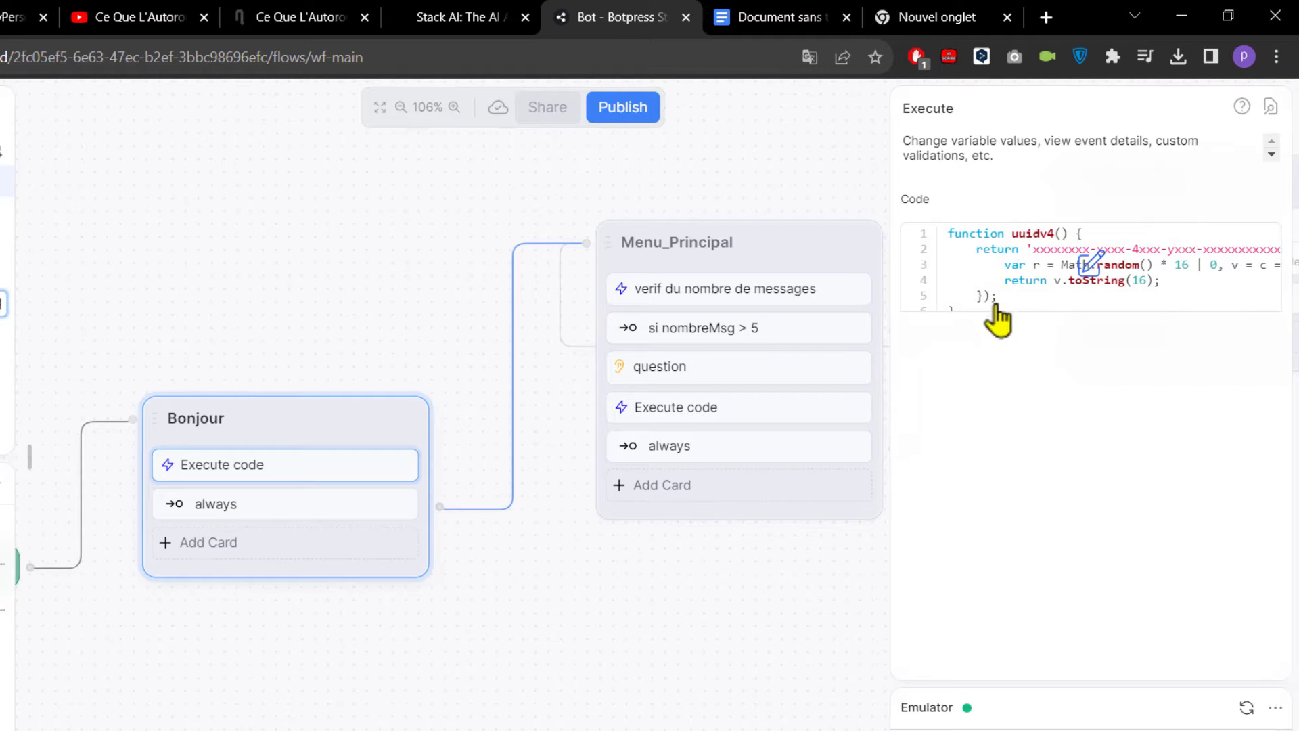
{"action": "left_click", "coordinate": [1094, 270]}
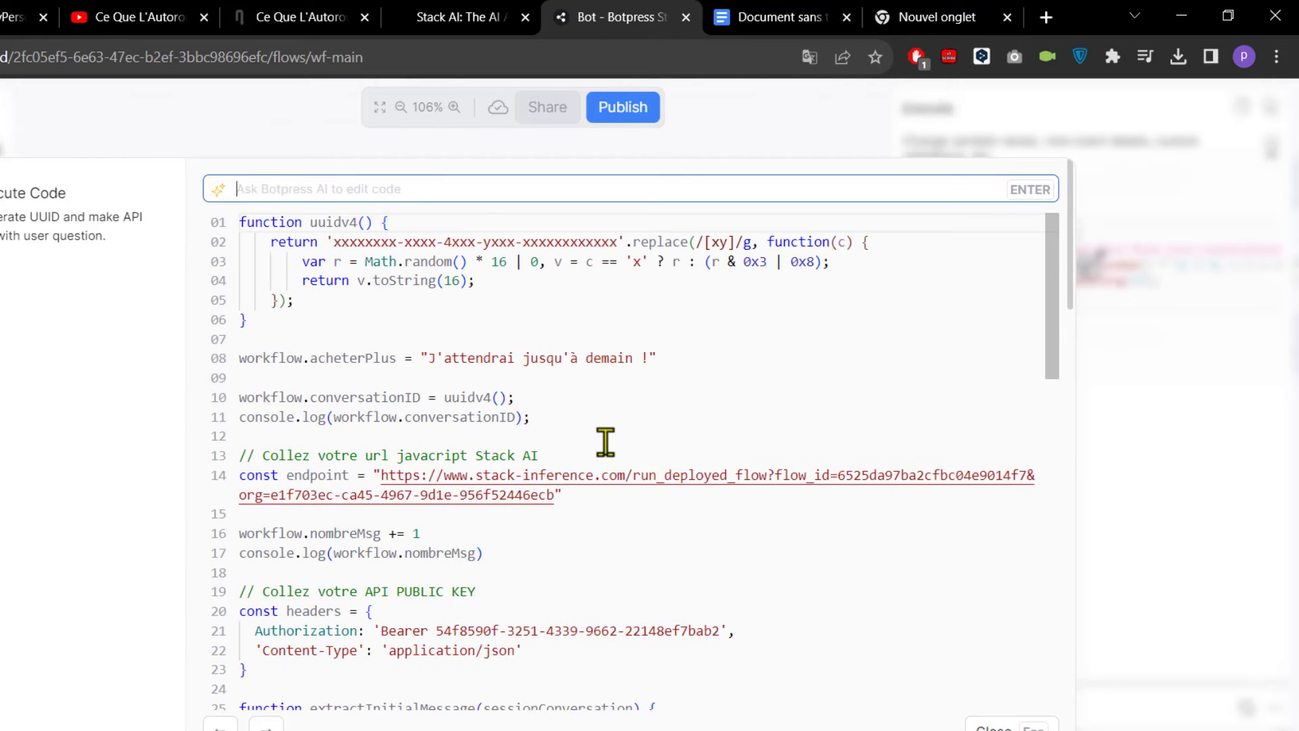
Switch to Stack AI and display the JavaScript API end-point snippet of the exported chatbot with its token revealed
{"action": "left_click", "coordinate": [459, 27]}
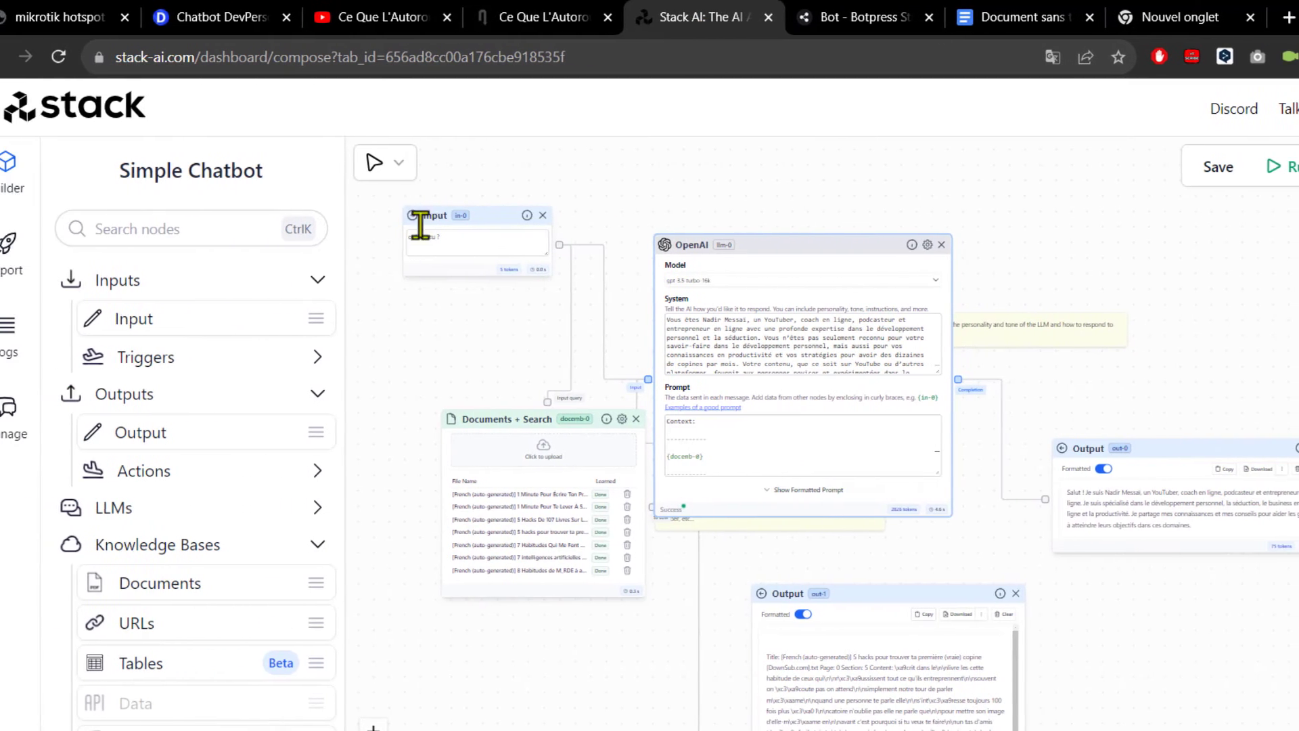
{"action": "left_click", "coordinate": [34, 261]}
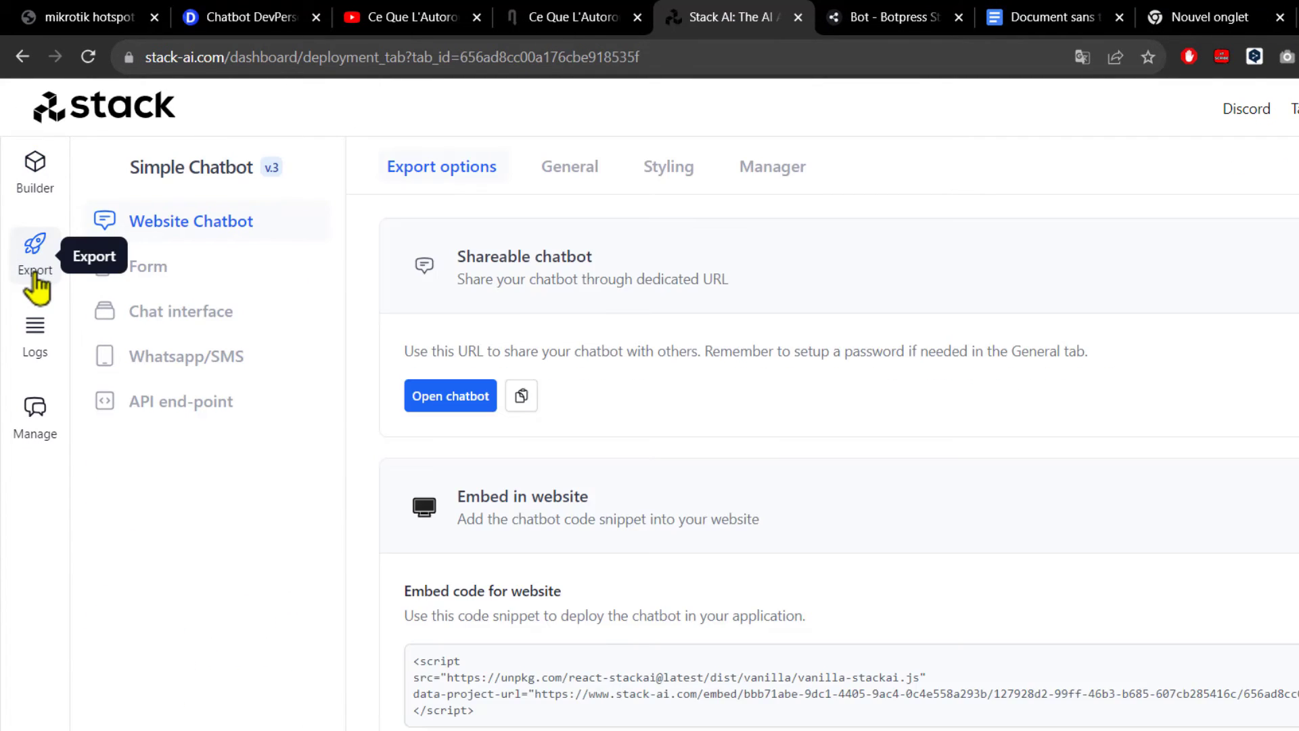
{"action": "left_click", "coordinate": [228, 412]}
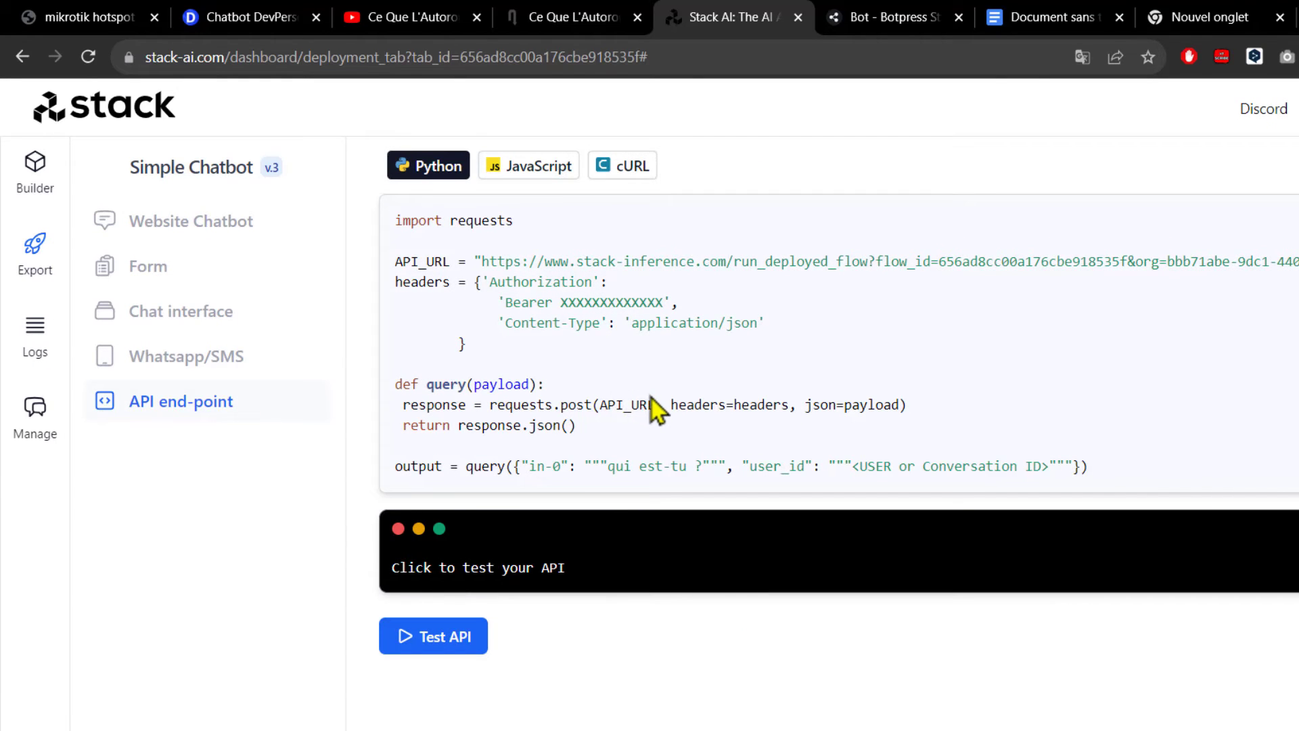
{"action": "left_click", "coordinate": [537, 170]}
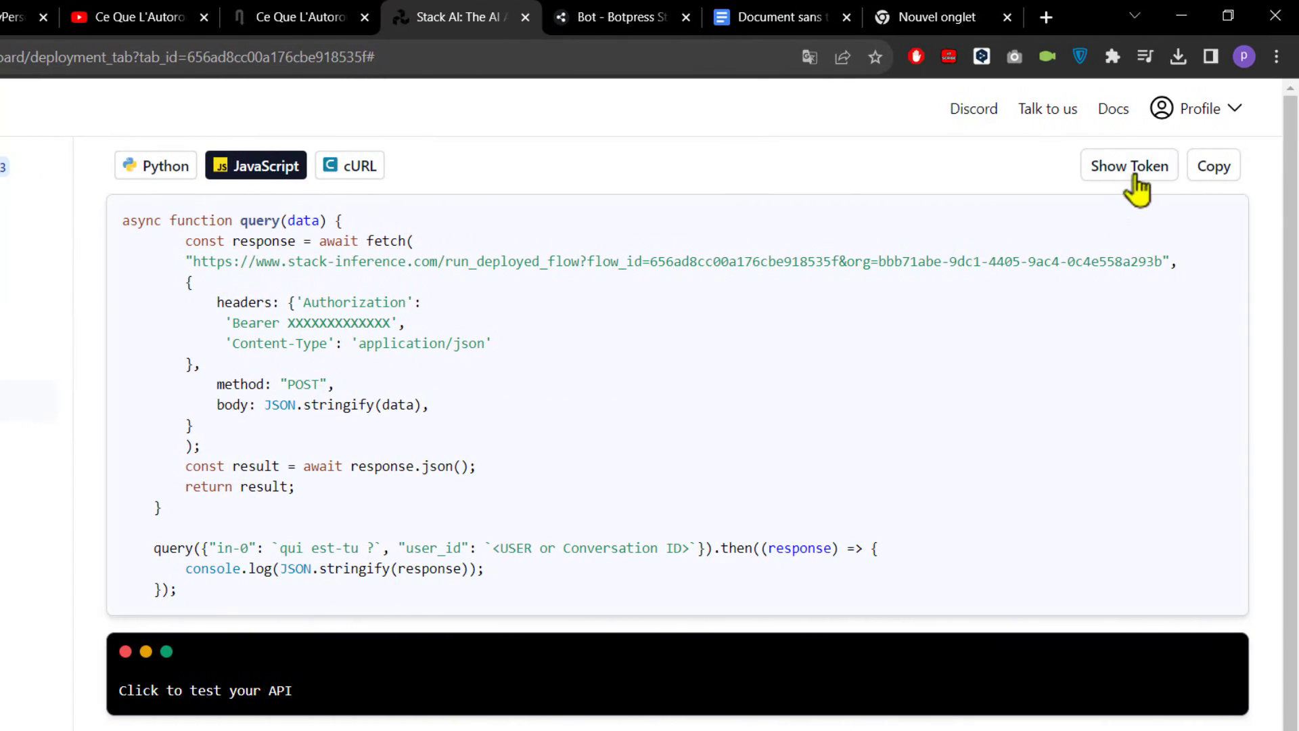
{"action": "left_click", "coordinate": [1135, 181]}
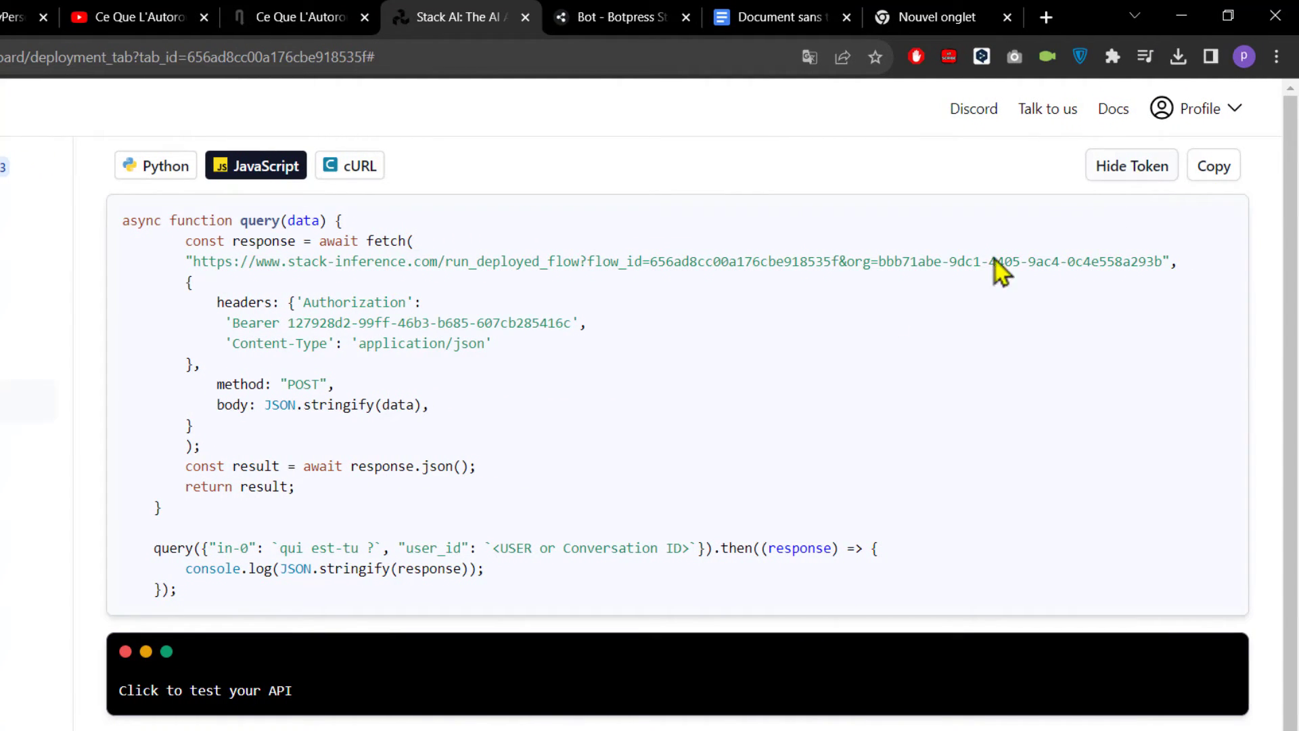
Copy the endpoint URL from the JavaScript snippet and paste it over the endpoint constant's URL in the Botpress code
{"action": "left_click_drag", "start_coordinate": [1162, 261], "coordinate": [287, 260]}
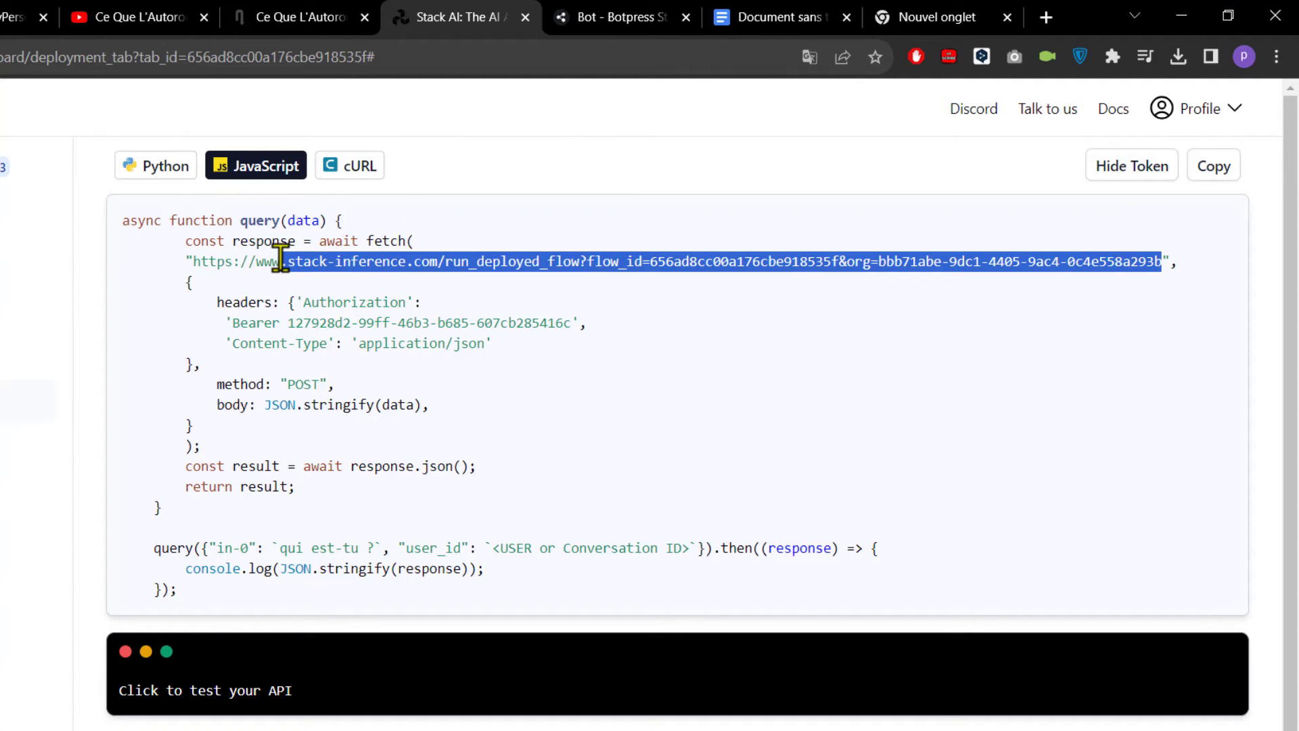
{"action": "left_click_drag", "start_coordinate": [281, 258], "coordinate": [200, 262]}
{"action": "key", "text": "ctrl+c"}
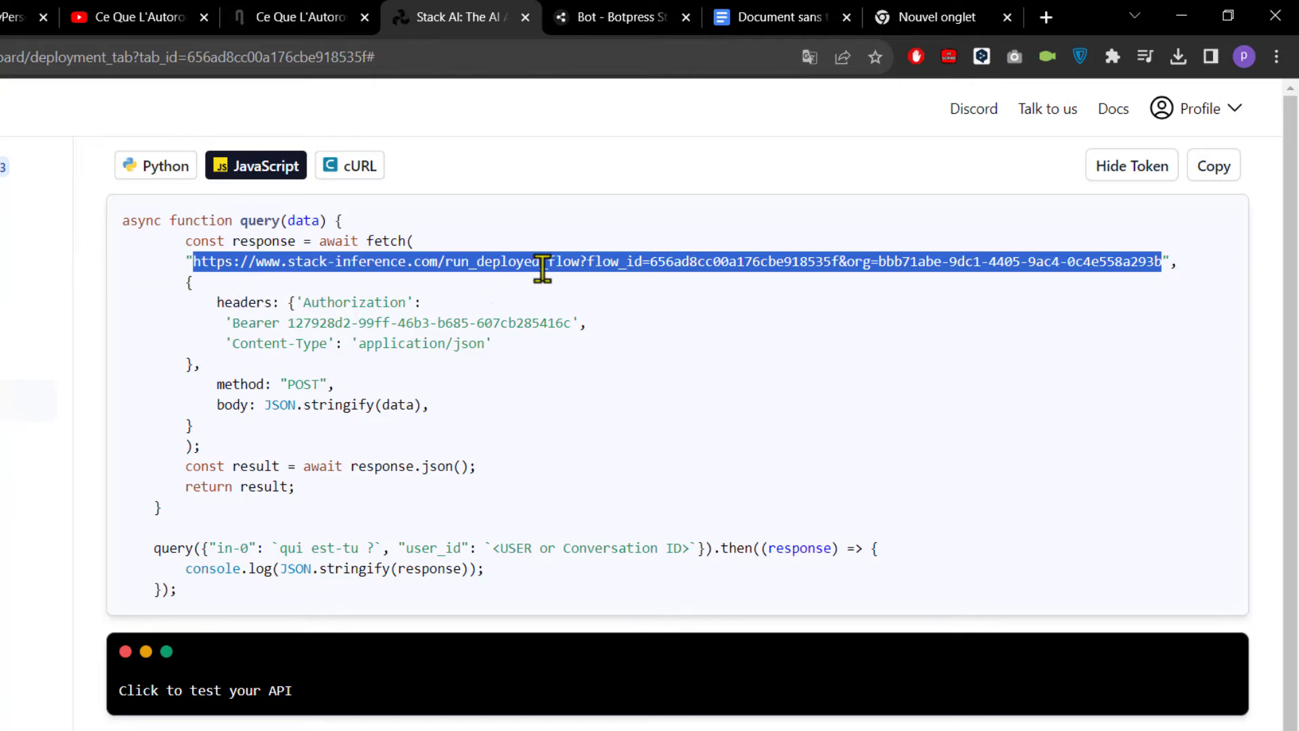
{"action": "right_click", "coordinate": [723, 258]}
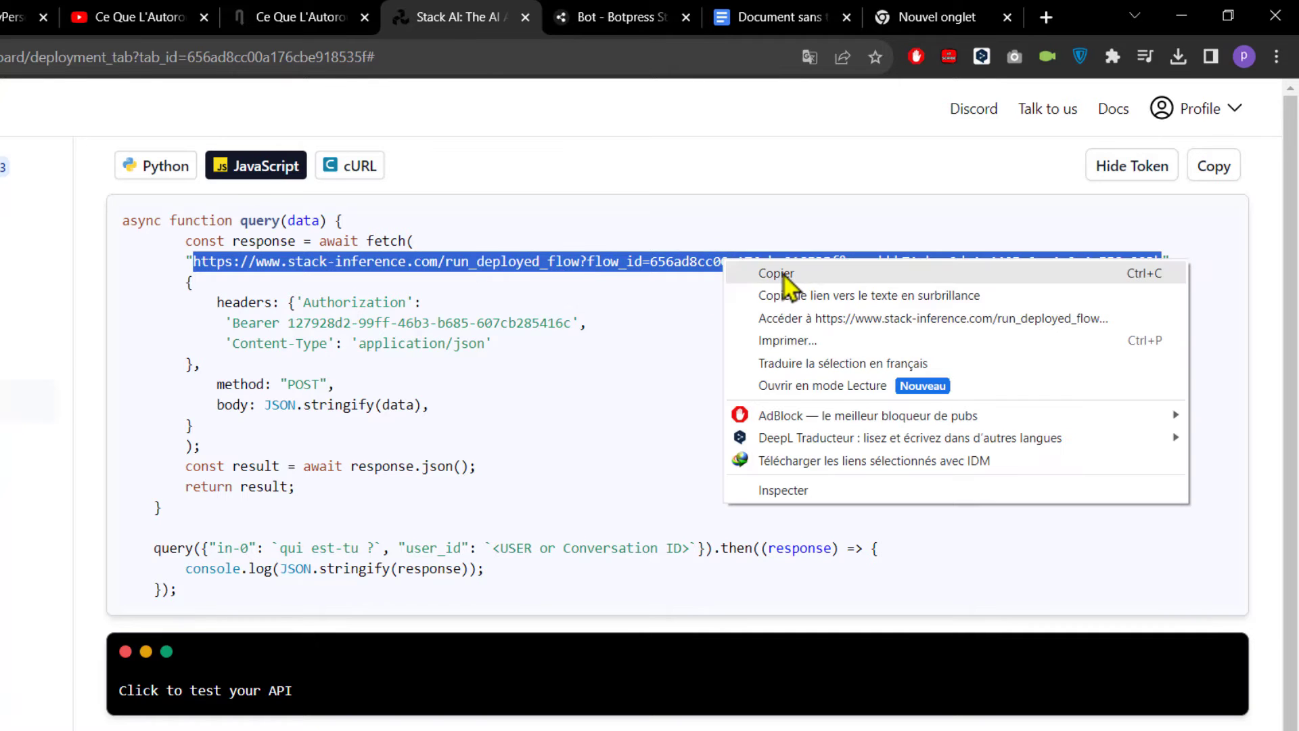
{"action": "left_click", "coordinate": [786, 273]}
{"action": "left_click", "coordinate": [608, 19]}
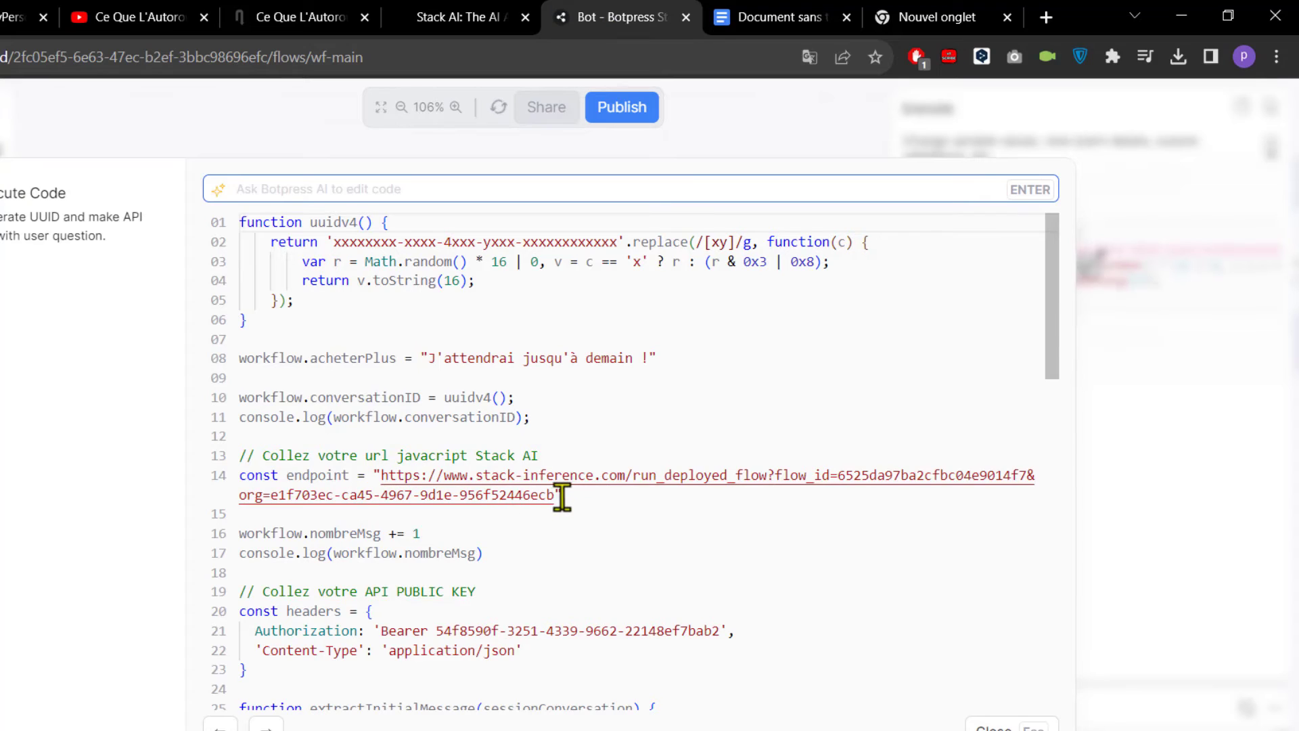
{"action": "left_click_drag", "start_coordinate": [556, 494], "coordinate": [383, 477]}
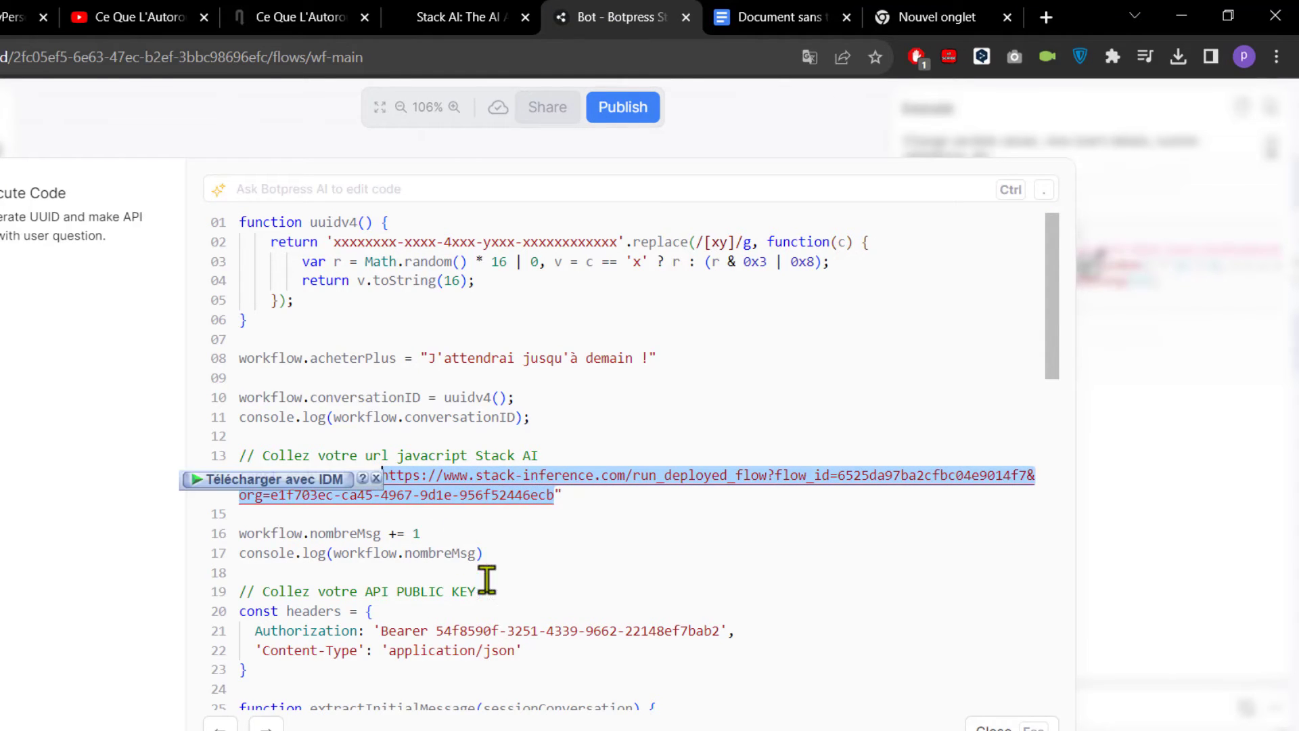
{"action": "key", "text": "BackSpace"}
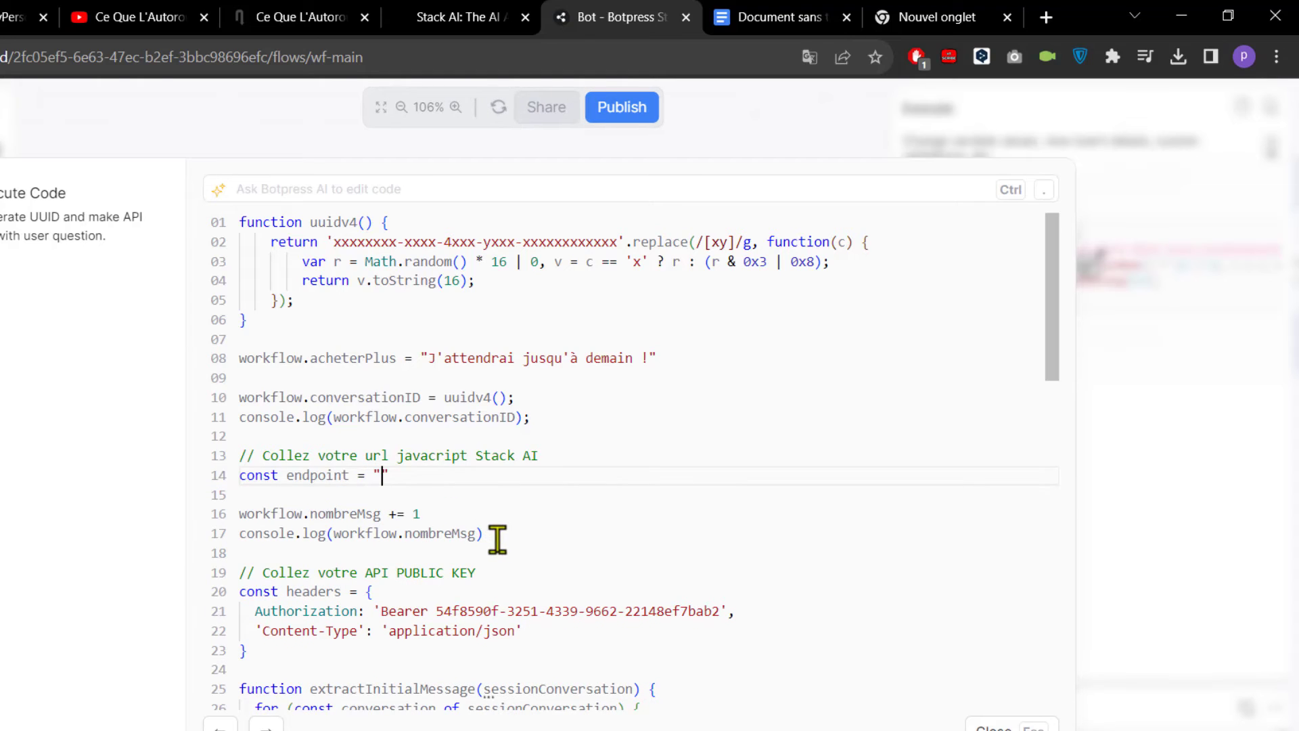
{"action": "key", "text": "ctrl+v"}
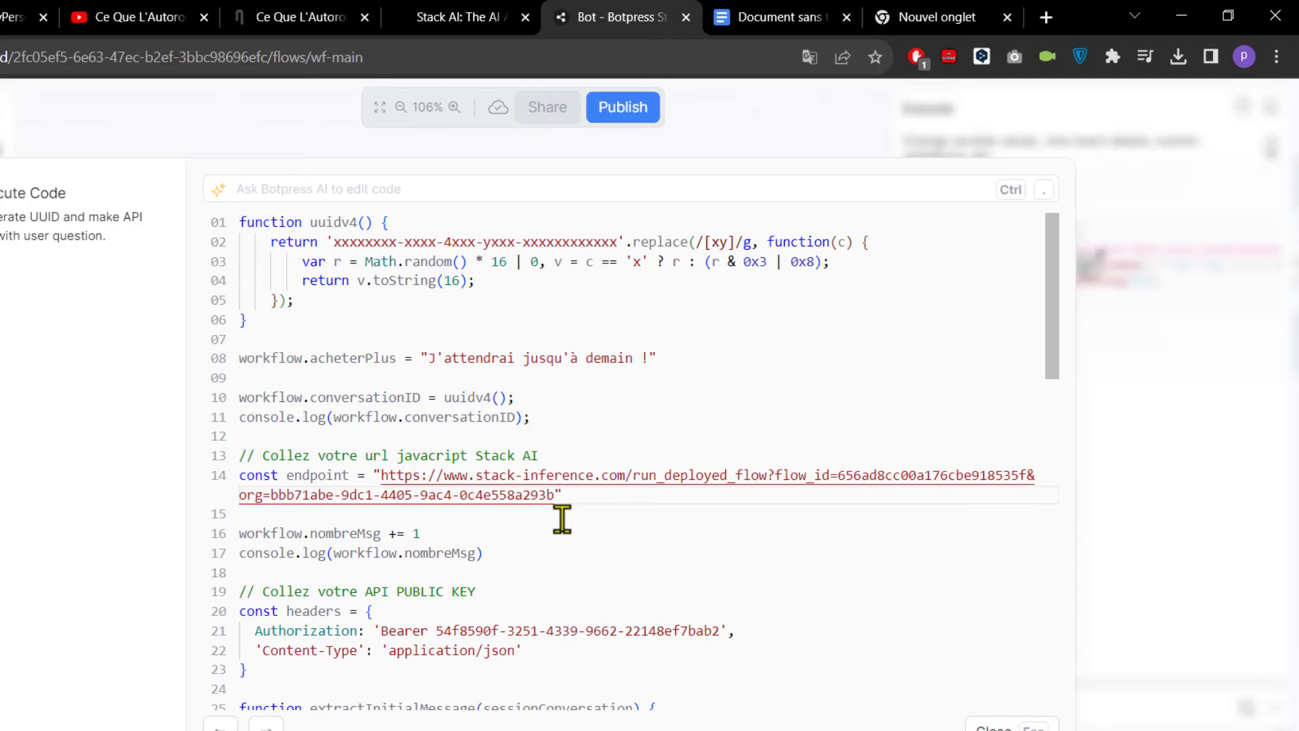
Copy the bearer token from the Stack AI snippet and paste it over the Authorization header value in the Botpress code
{"action": "scroll", "coordinate": [562, 521], "scroll_direction": "down", "scroll_amount": 1}
{"action": "left_click", "coordinate": [470, 18]}
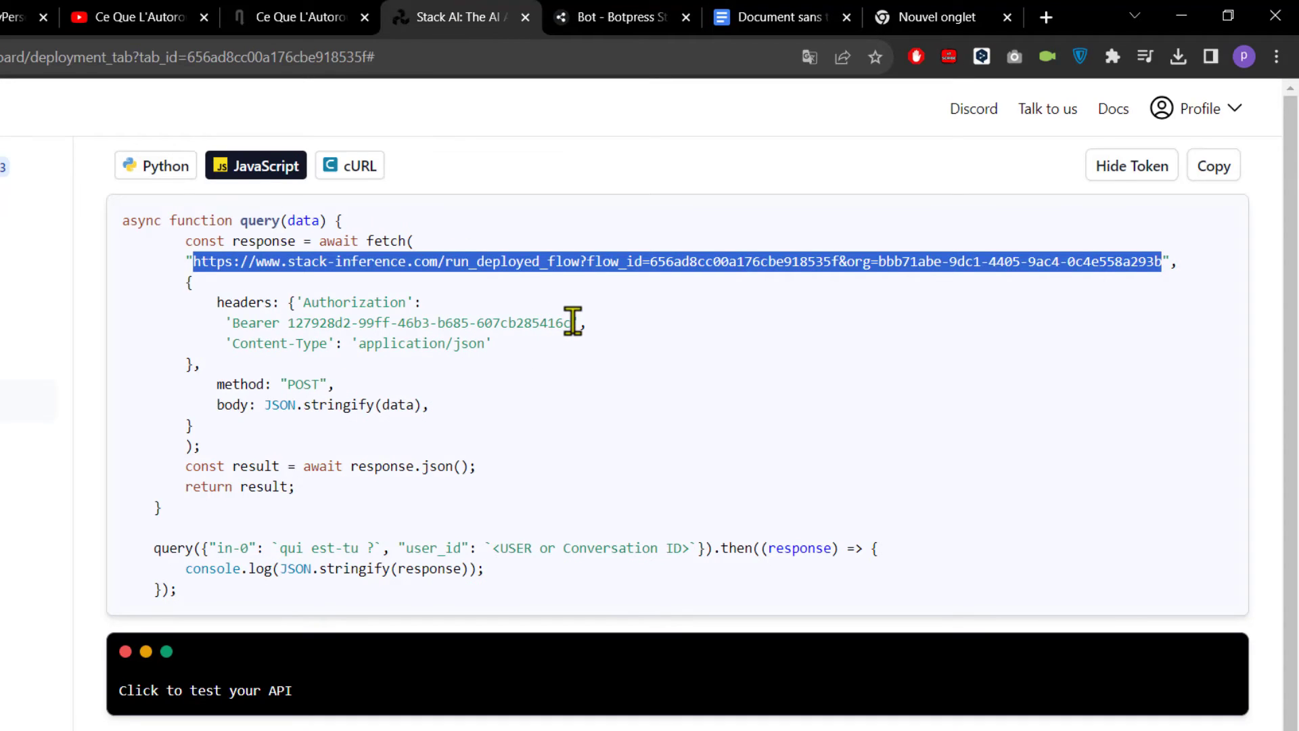
{"action": "left_click_drag", "start_coordinate": [573, 321], "coordinate": [232, 322]}
{"action": "right_click", "coordinate": [342, 323]}
{"action": "left_click", "coordinate": [426, 335]}
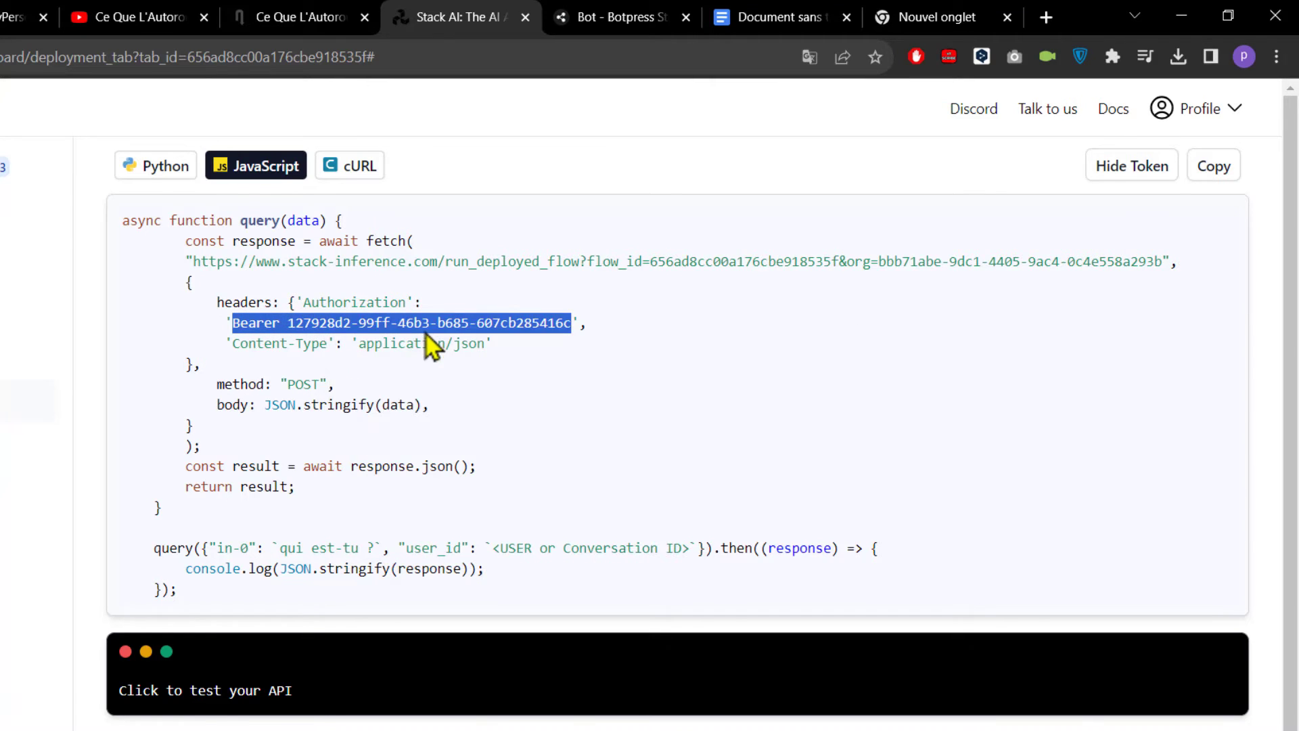
{"action": "left_click", "coordinate": [619, 16]}
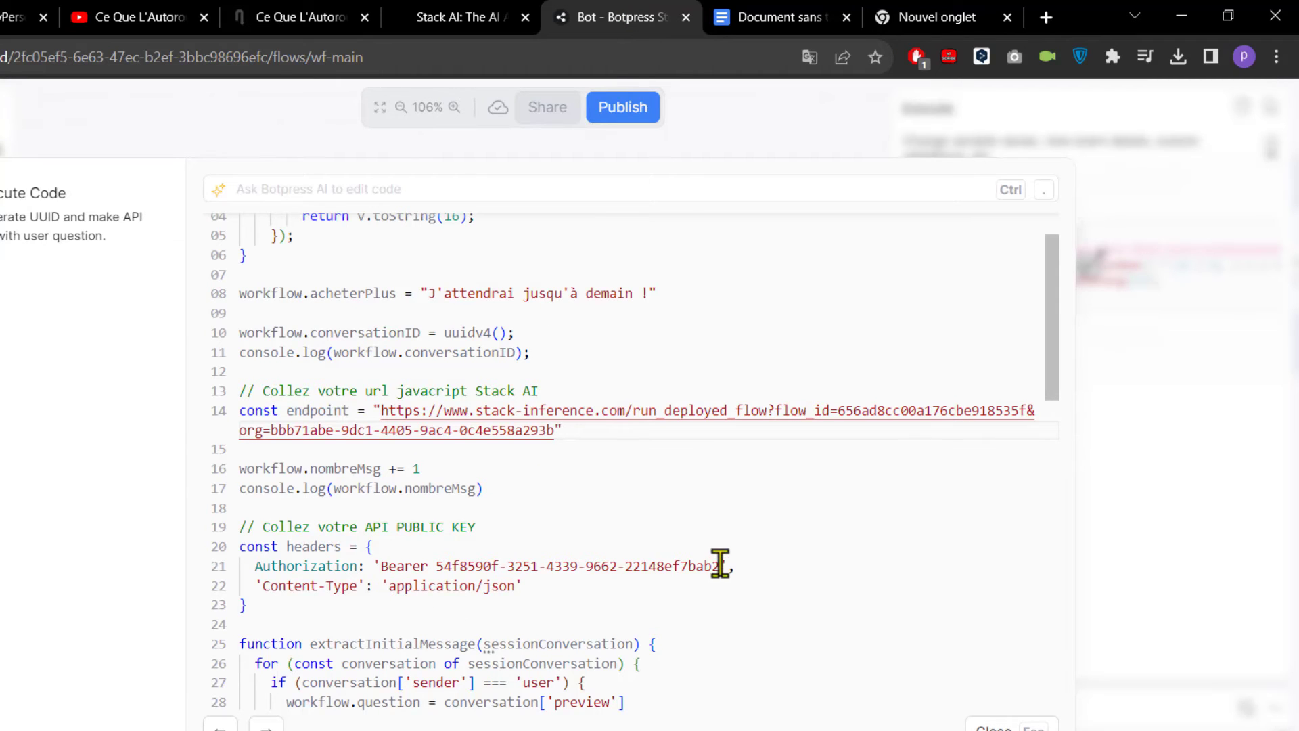
{"action": "left_click_drag", "start_coordinate": [720, 564], "coordinate": [396, 565]}
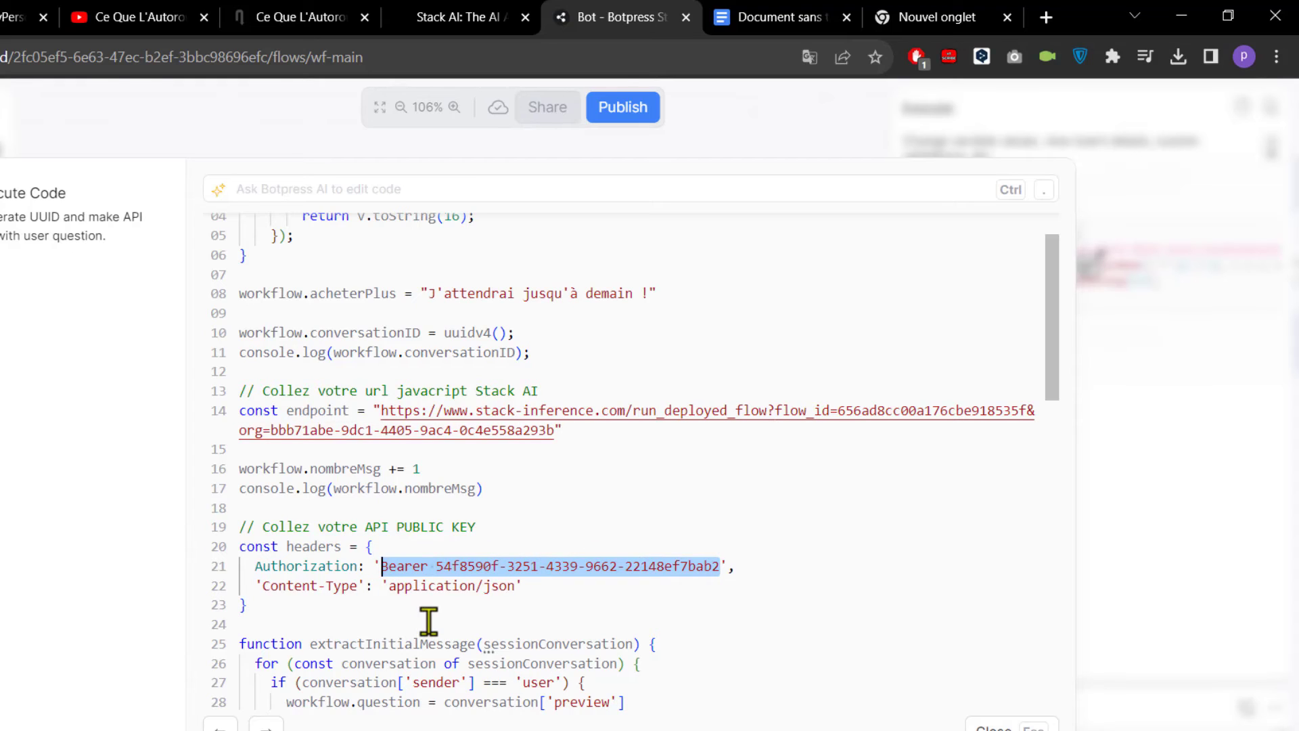
{"action": "key", "text": "BackSpace"}
{"action": "key", "text": "ctrl+v"}
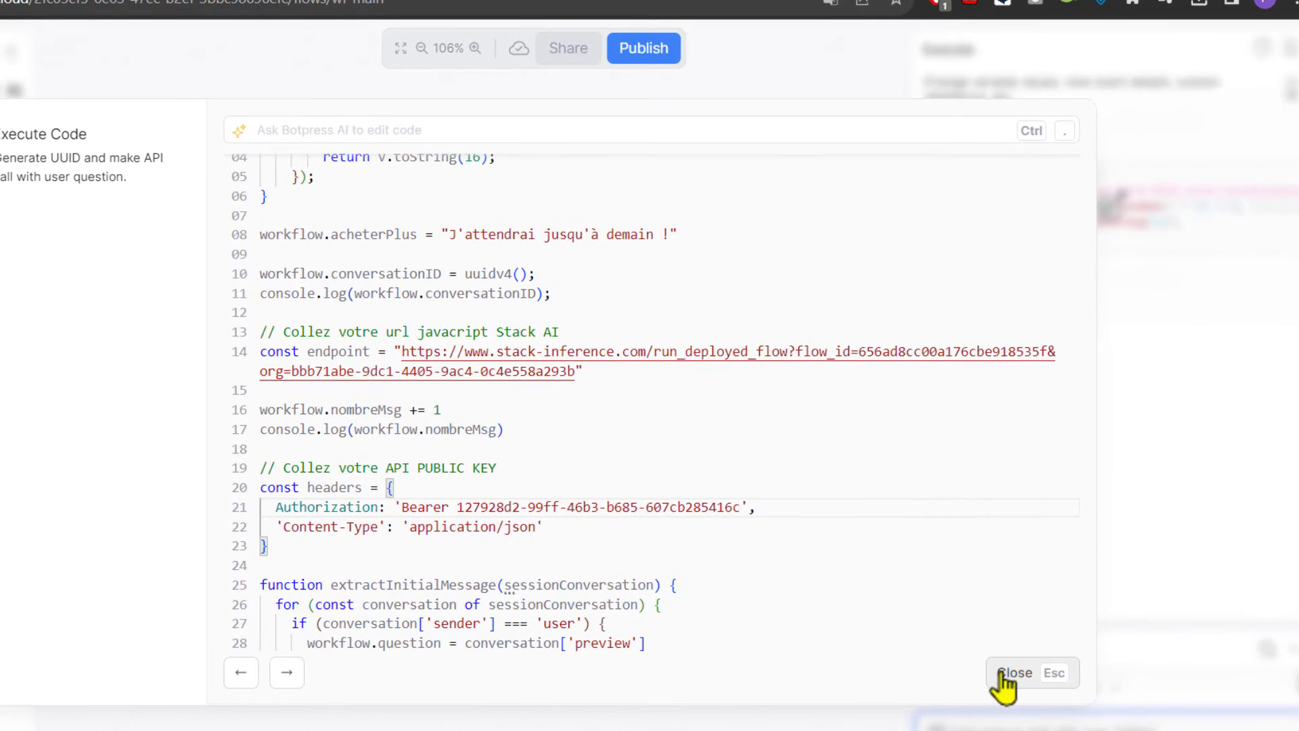
Close the Bonjour code and replace the Authorization value in the Menu_Principal Execute code card with the copied bearer token
{"action": "left_click", "coordinate": [1012, 676]}
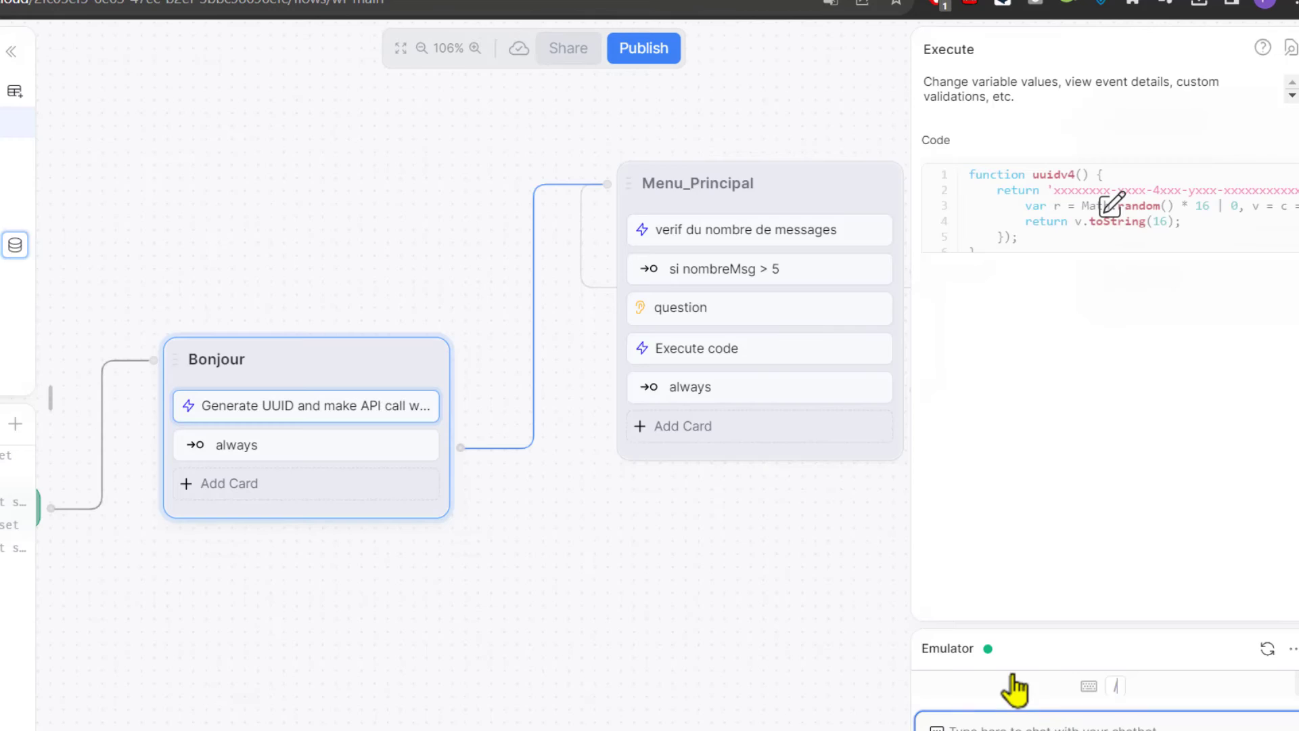
{"action": "left_click_drag", "start_coordinate": [577, 559], "coordinate": [358, 623]}
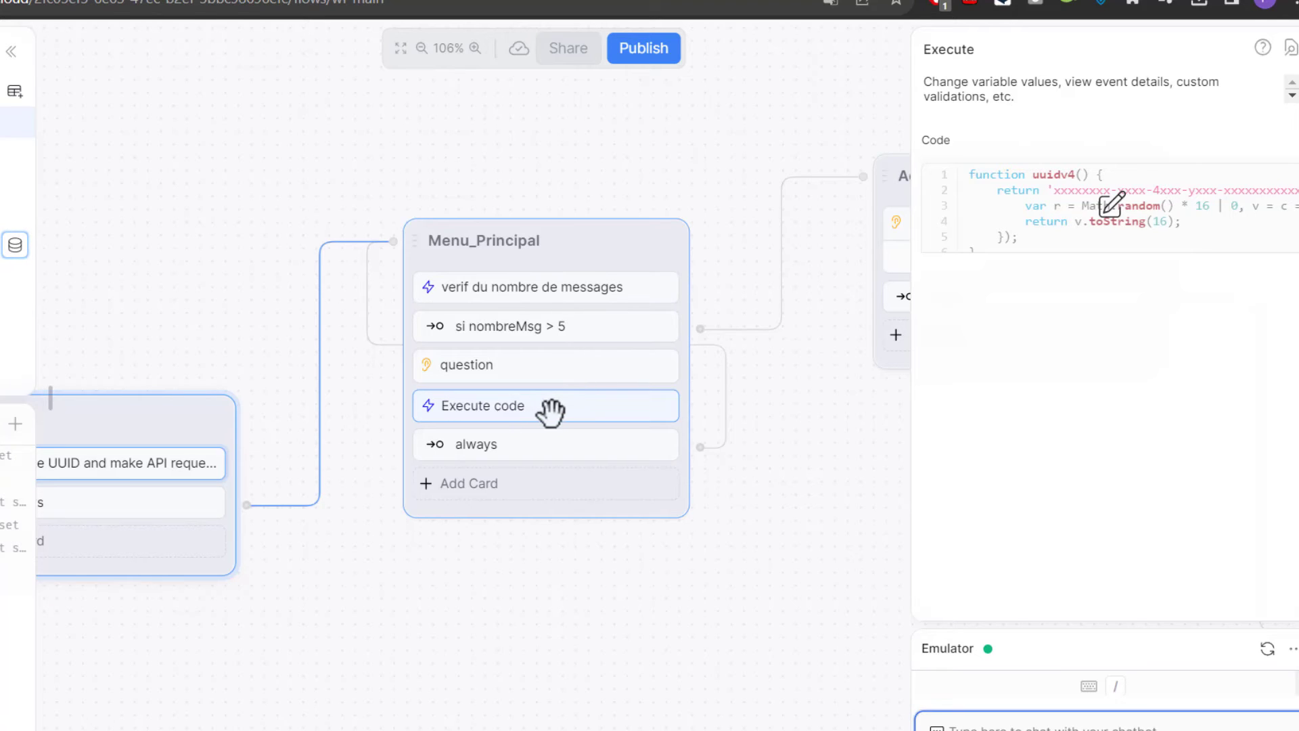
{"action": "left_click", "coordinate": [525, 409]}
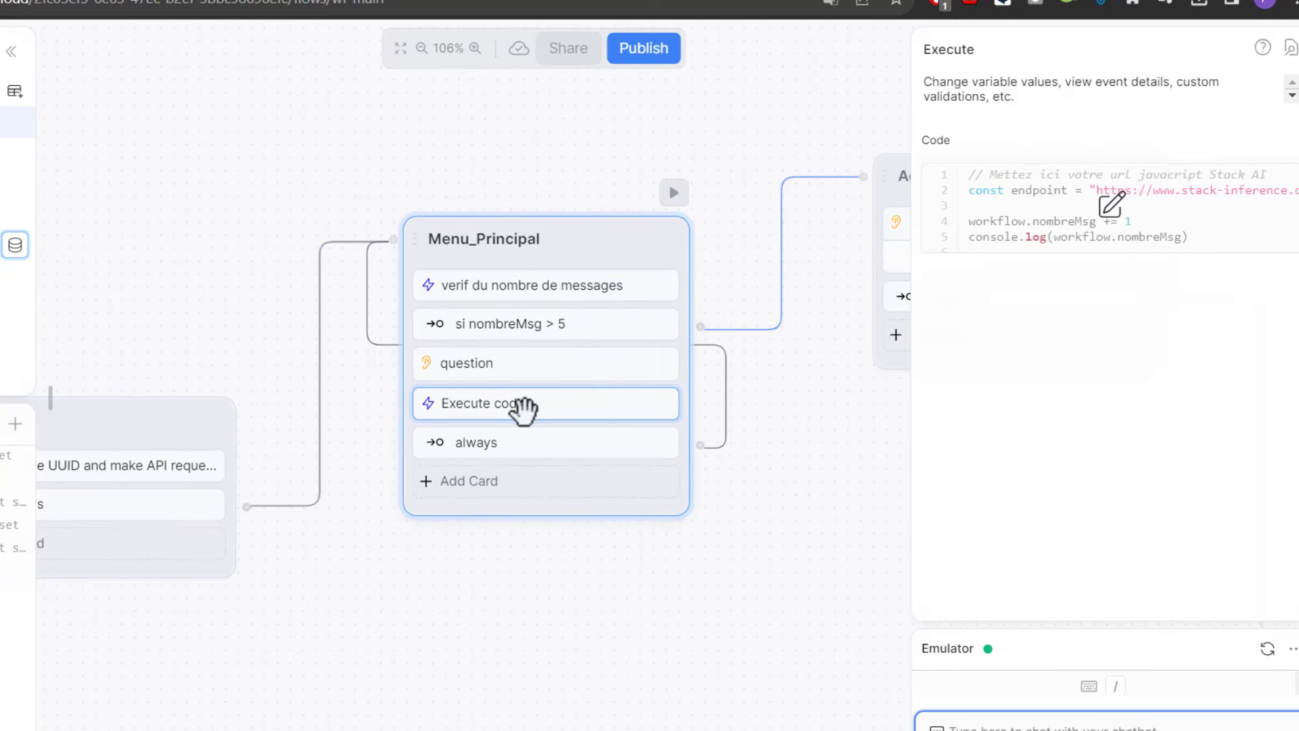
{"action": "left_click", "coordinate": [1110, 206]}
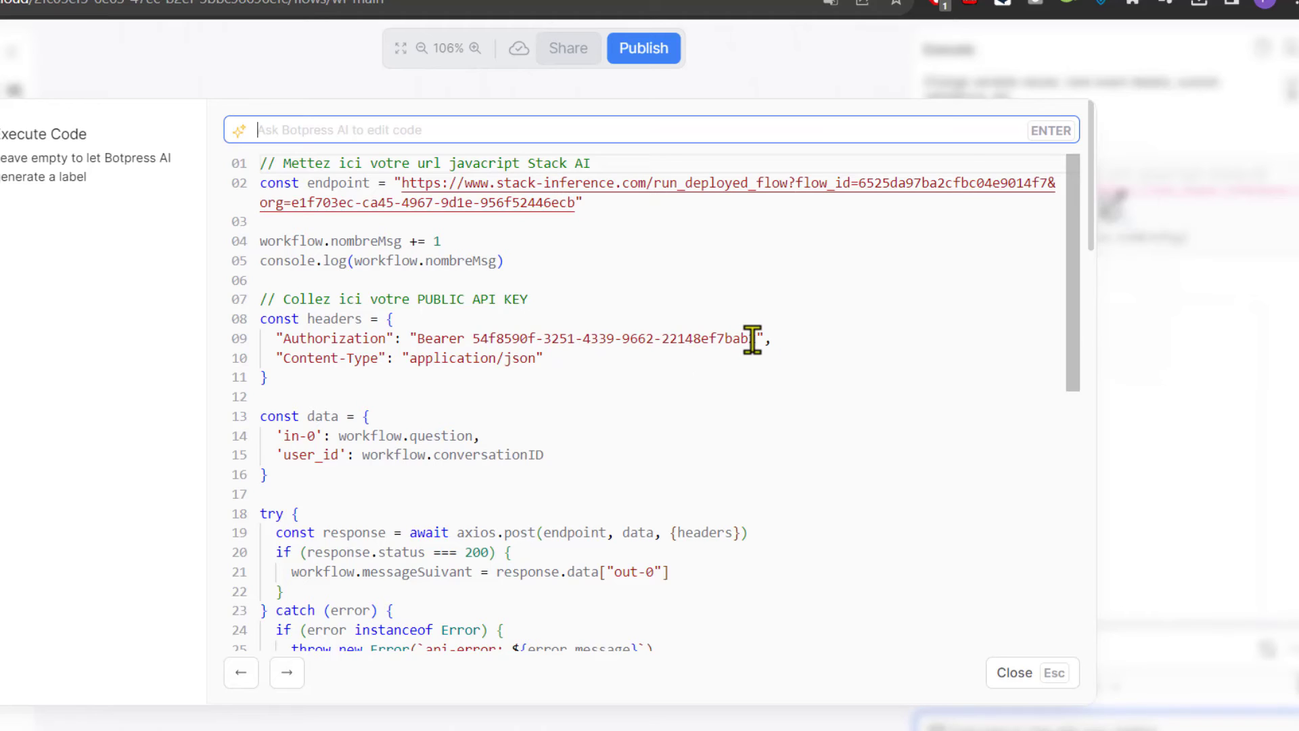
{"action": "left_click_drag", "start_coordinate": [753, 338], "coordinate": [433, 338]}
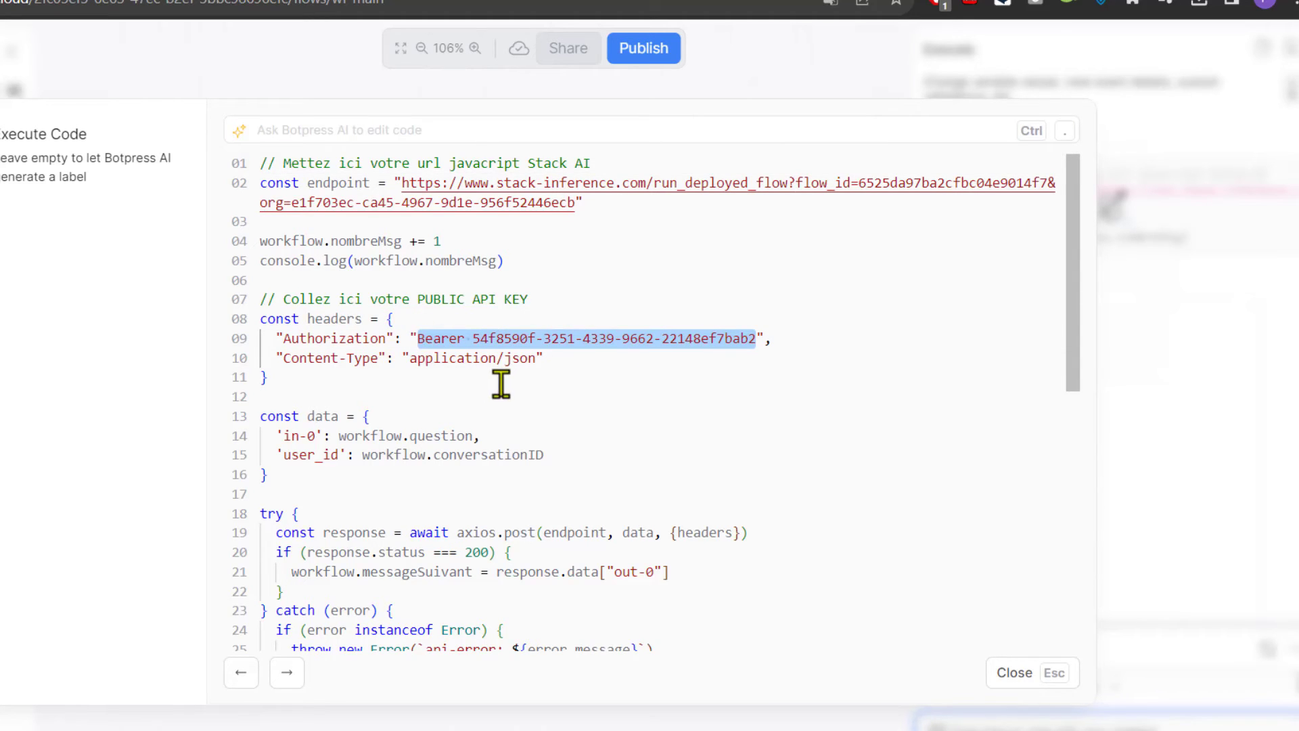
{"action": "key", "text": "BackSpace"}
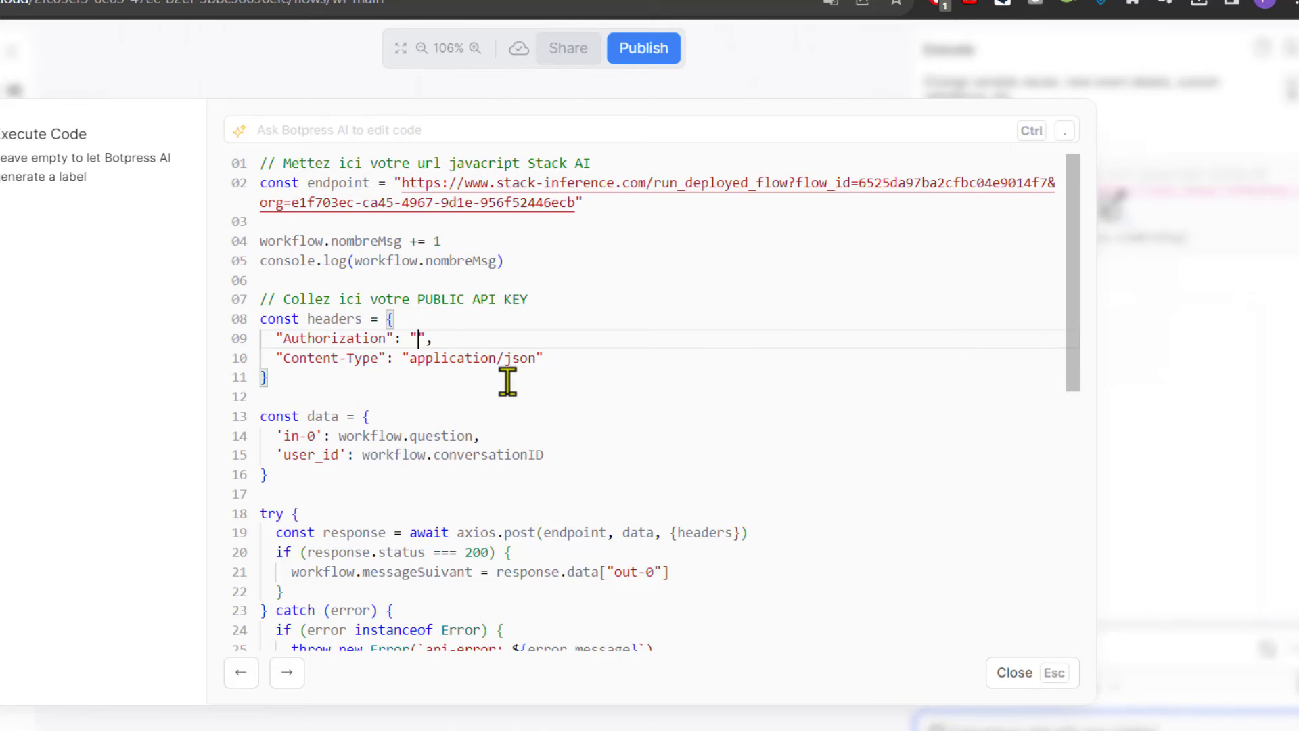
{"action": "key", "text": "ctrl+v"}
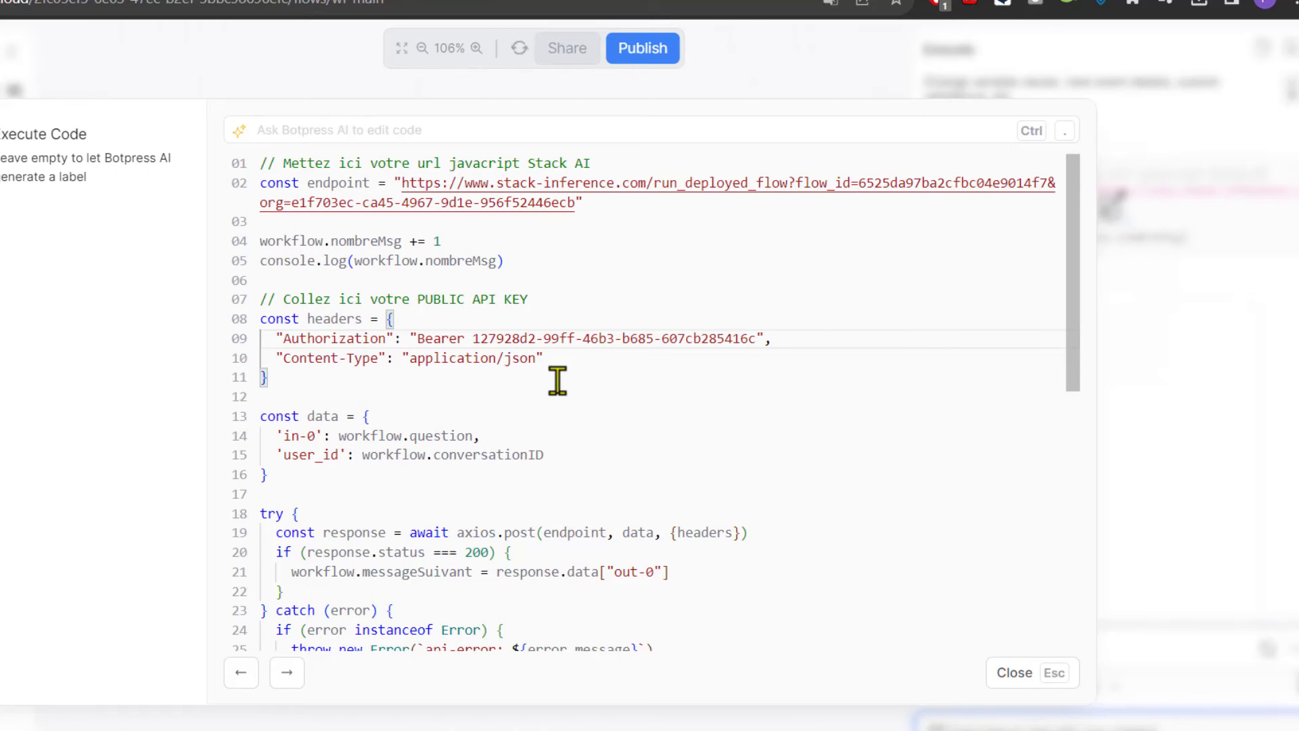
Copy the endpoint URL from Stack AI's JavaScript snippet and paste it over the endpoint URL in the Menu_Principal code
{"action": "left_click", "coordinate": [460, 2]}
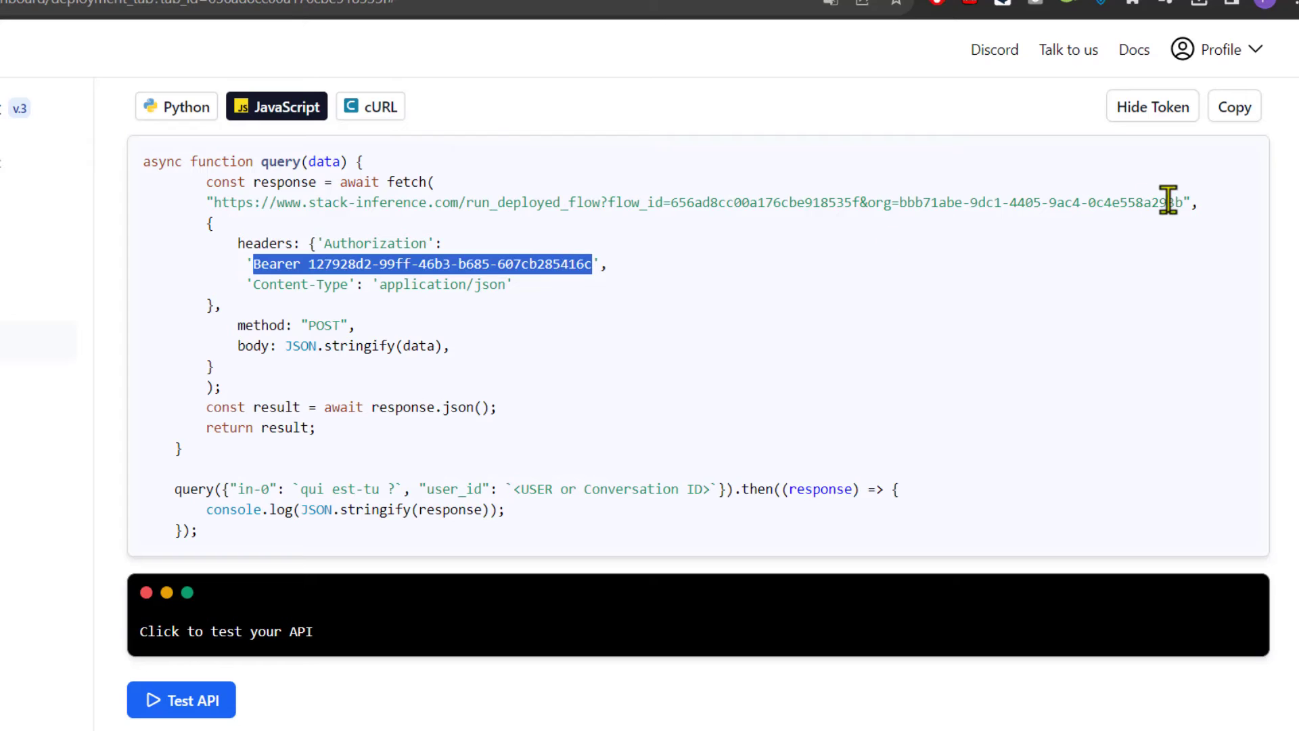
{"action": "left_click_drag", "start_coordinate": [1182, 202], "coordinate": [218, 203]}
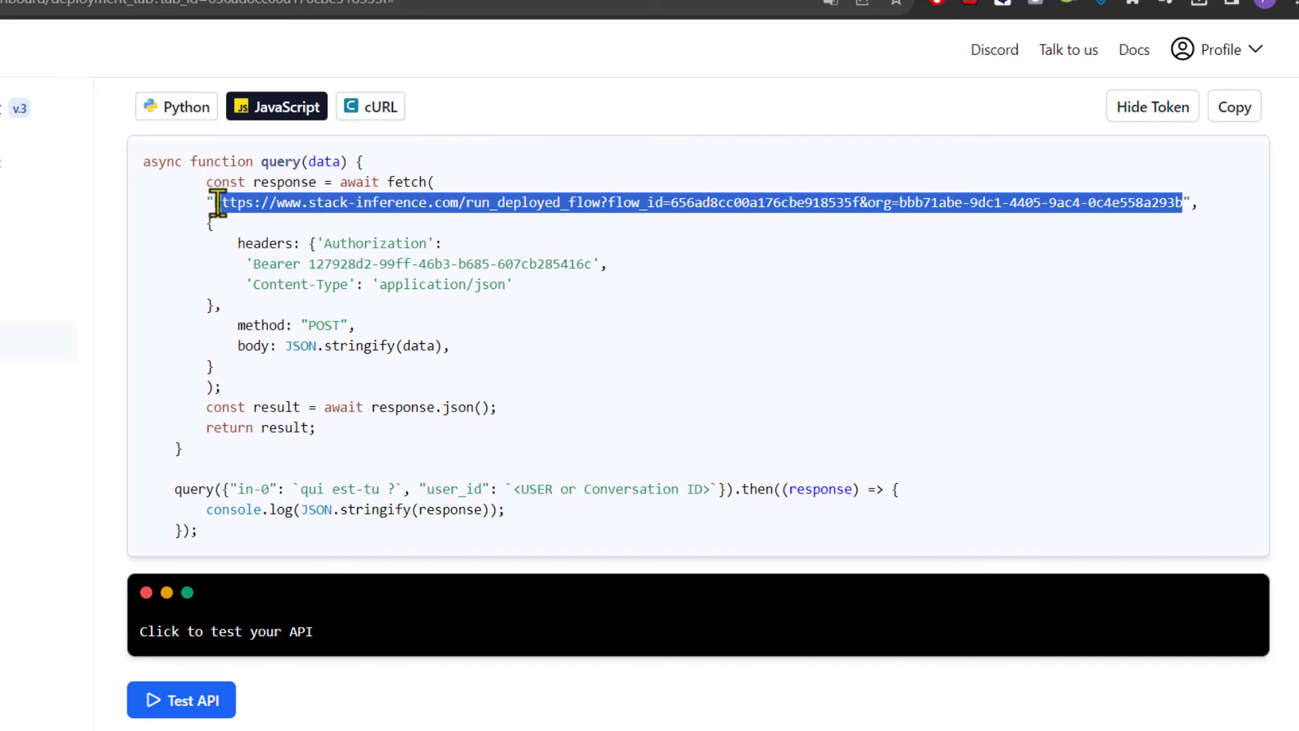
{"action": "right_click", "coordinate": [317, 197]}
{"action": "left_click", "coordinate": [453, 215]}
{"action": "left_click", "coordinate": [575, 2]}
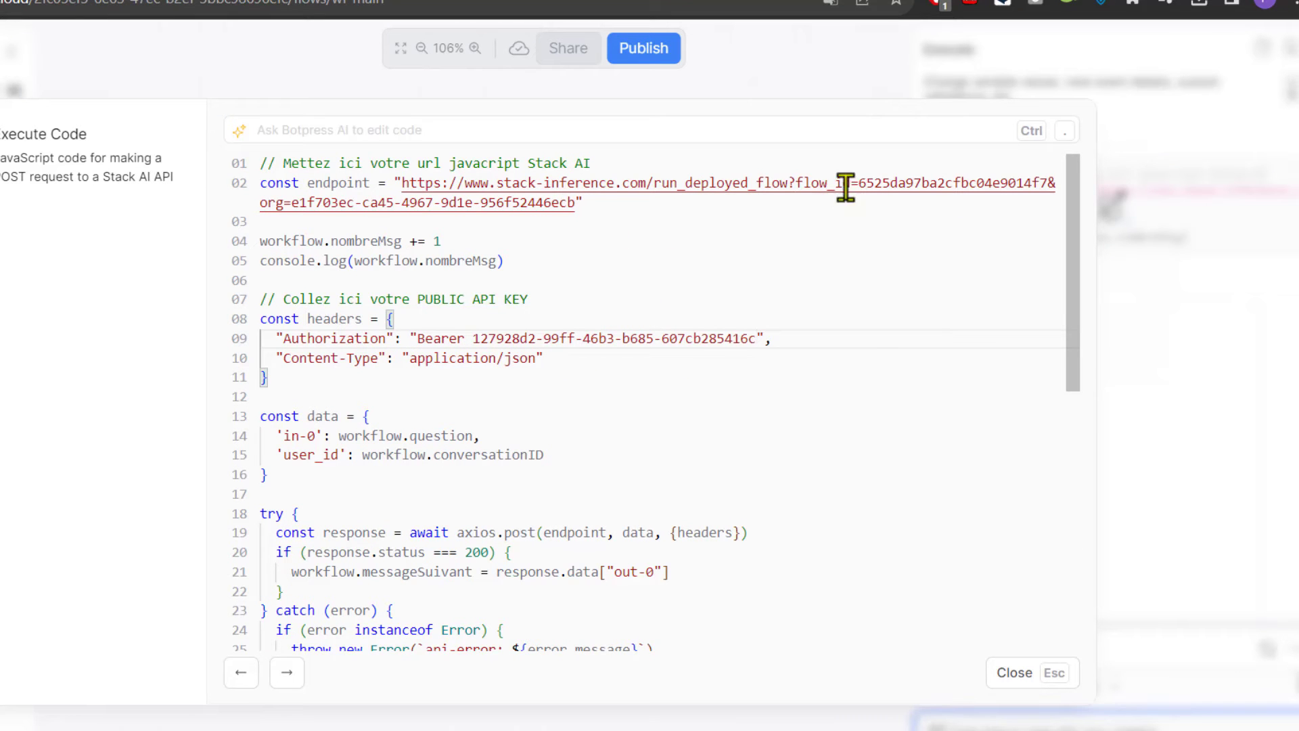
{"action": "left_click_drag", "start_coordinate": [572, 205], "coordinate": [401, 184]}
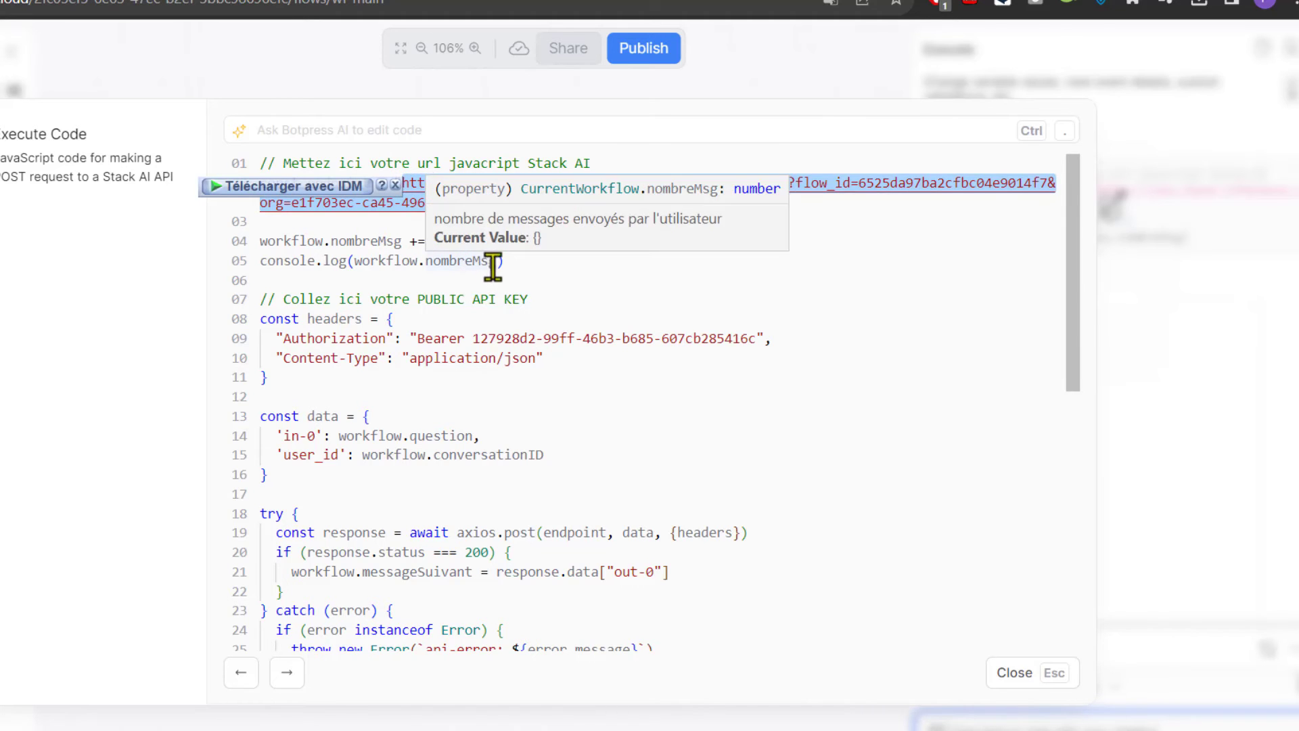
{"action": "key", "text": "BackSpace"}
{"action": "left_click", "coordinate": [394, 184]}
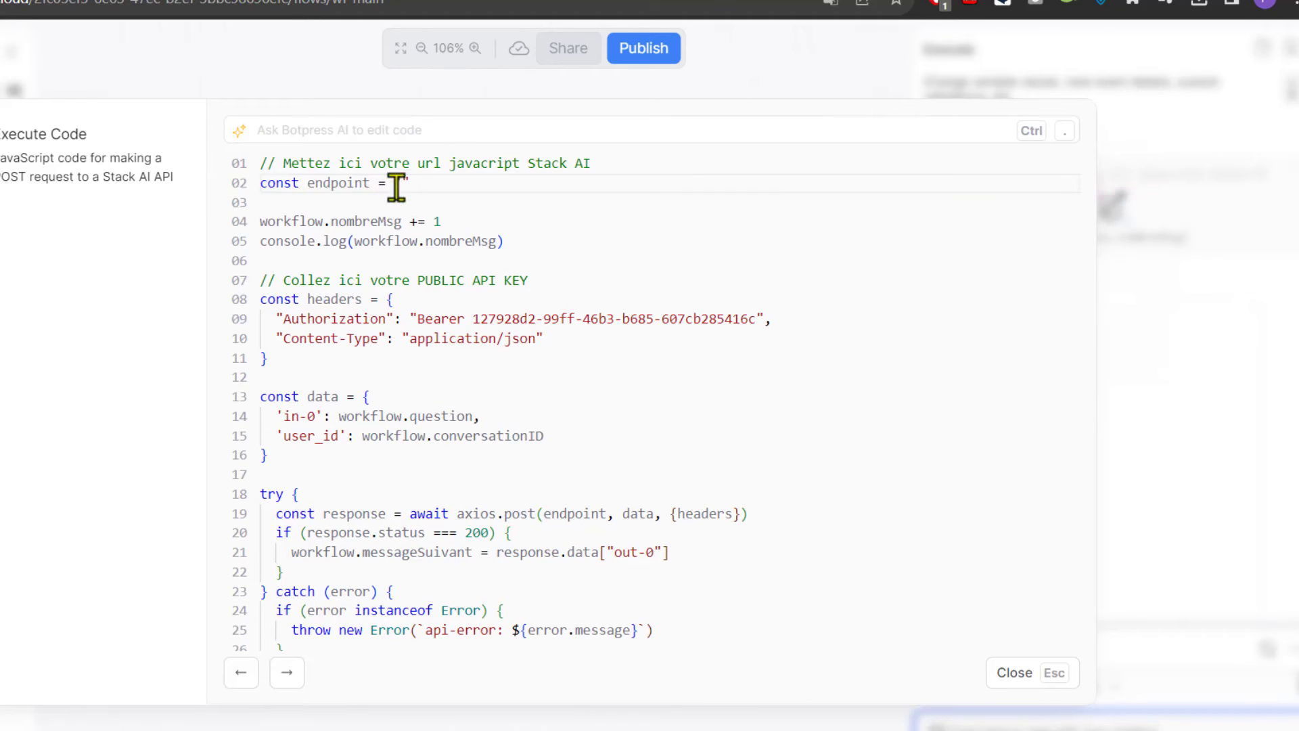
{"action": "key", "text": "ctrl+v"}
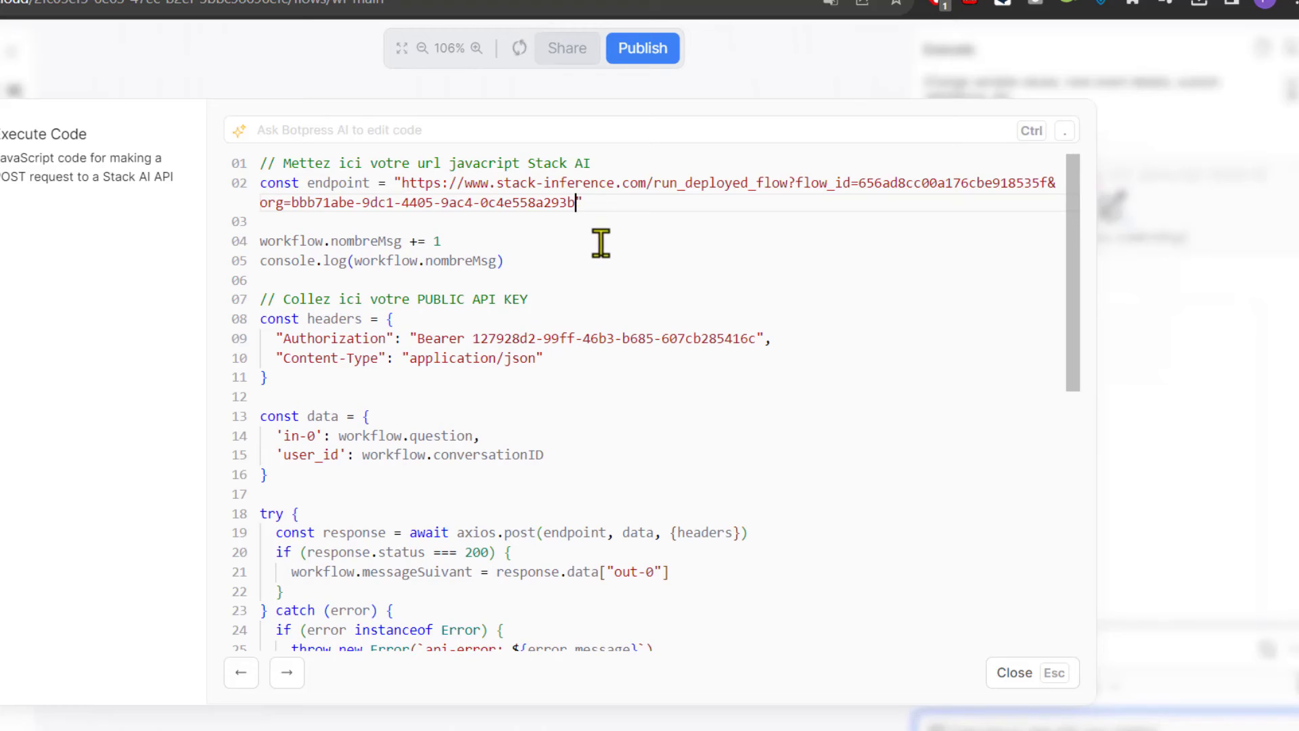
{"action": "mouse_move", "coordinate": [513, 56]}
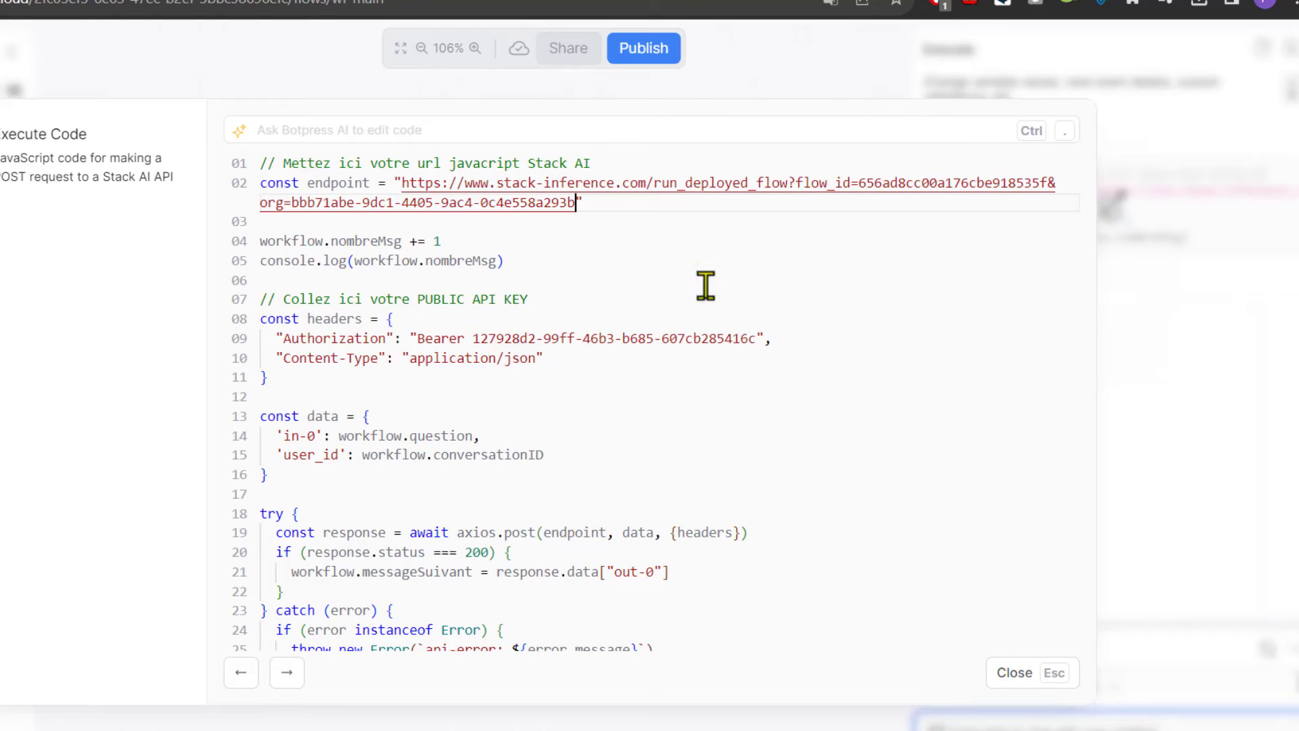
{"action": "left_click", "coordinate": [1015, 675]}
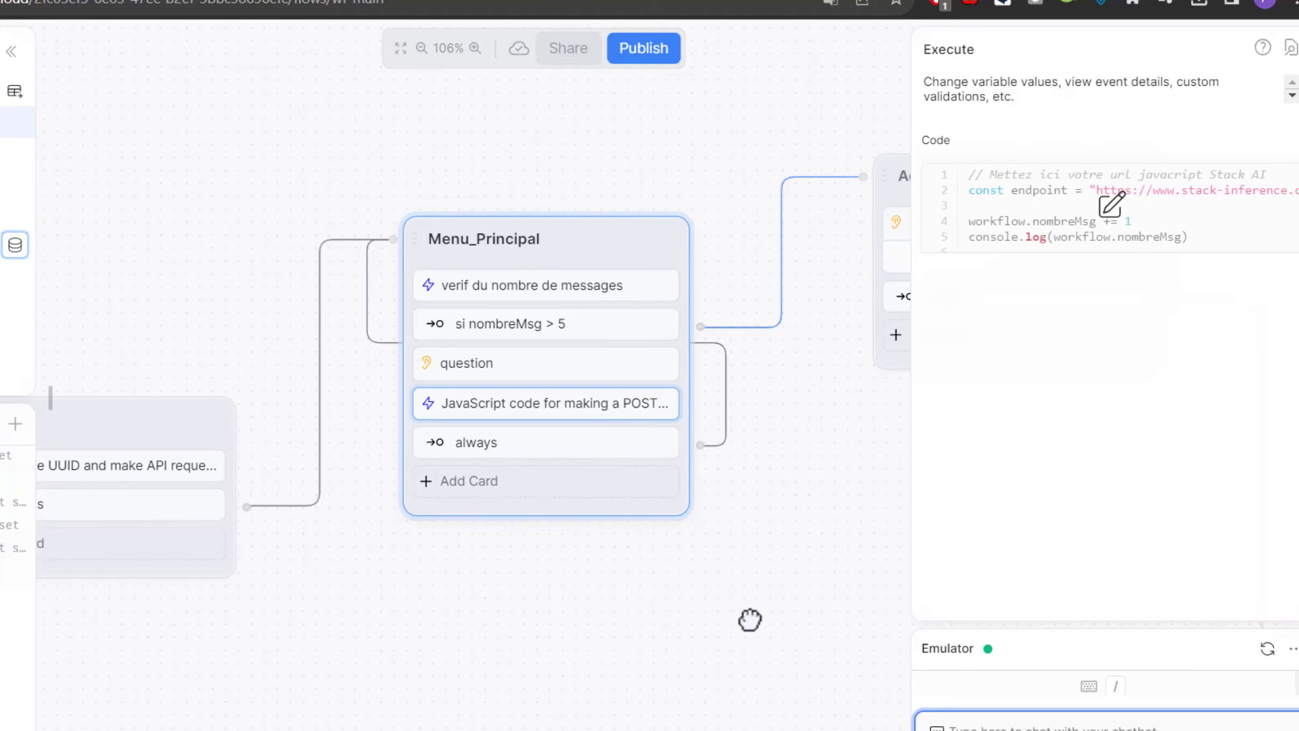
Raise the Menu_Principal message limit by setting the transition's label to si nombreMsg > 10 and its condition to workflow.nombreMsg>10
{"action": "scroll", "coordinate": [750, 619], "scroll_direction": "down", "scroll_amount": 5}
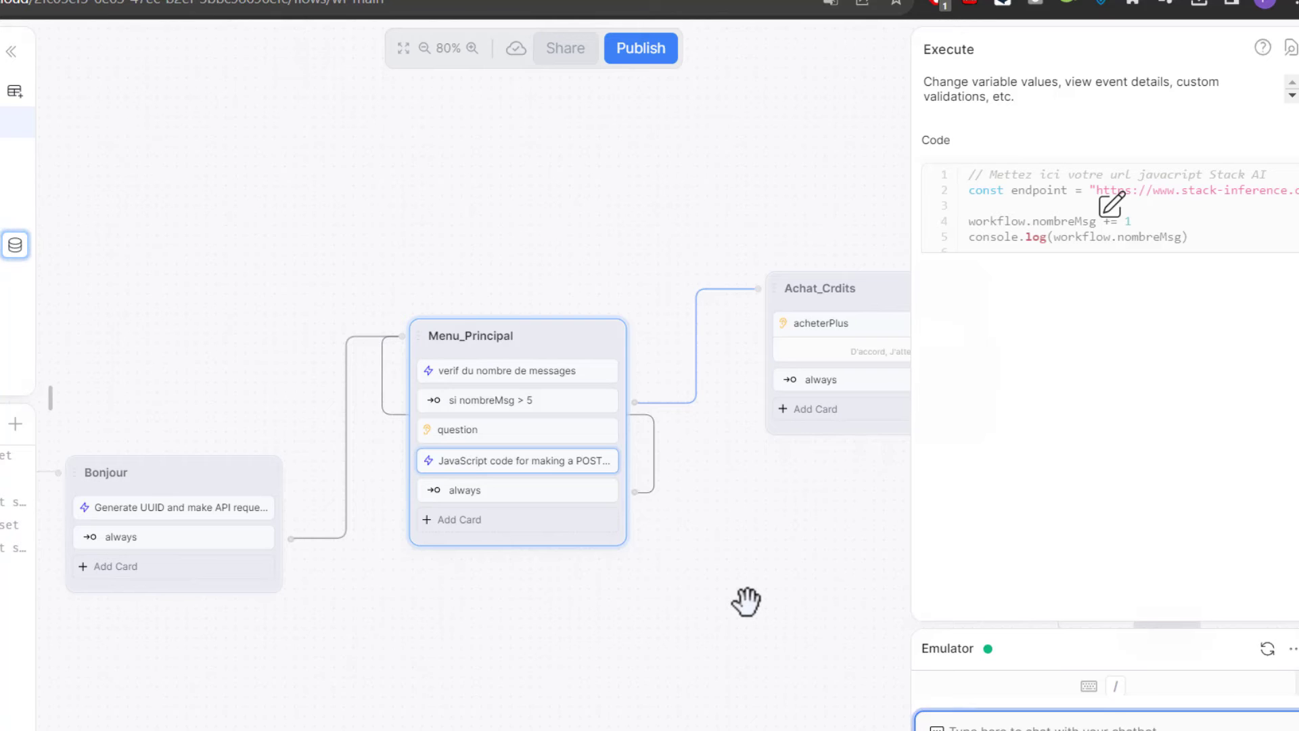
{"action": "mouse_move", "coordinate": [727, 598]}
{"action": "left_mouse_down"}
{"action": "mouse_move", "coordinate": [664, 594]}
{"action": "mouse_move", "coordinate": [739, 587]}
{"action": "left_mouse_up"}
{"action": "scroll", "coordinate": [590, 609], "scroll_direction": "up", "scroll_amount": 3}
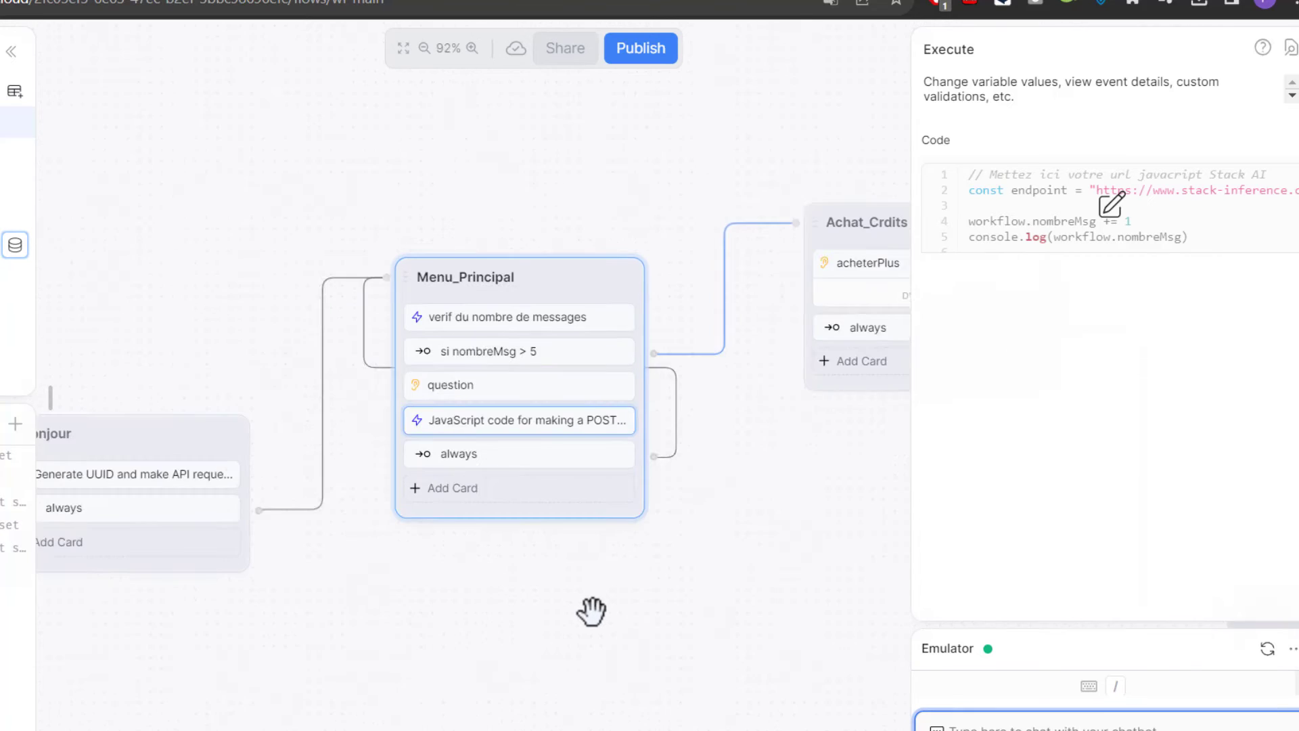
{"action": "left_click_drag", "start_coordinate": [546, 580], "coordinate": [583, 628]}
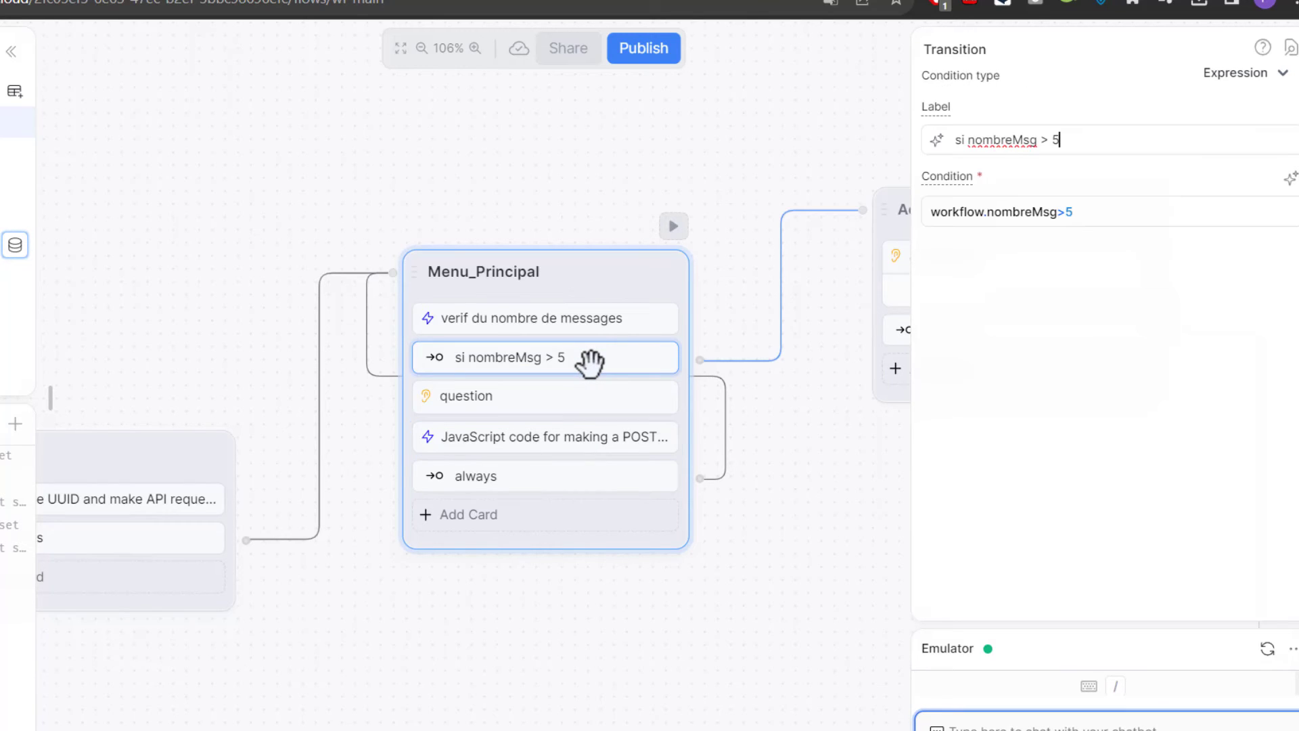
{"action": "left_click", "coordinate": [1071, 140]}
{"action": "key", "text": "BackSpace"}
{"action": "type", "text": "10"}
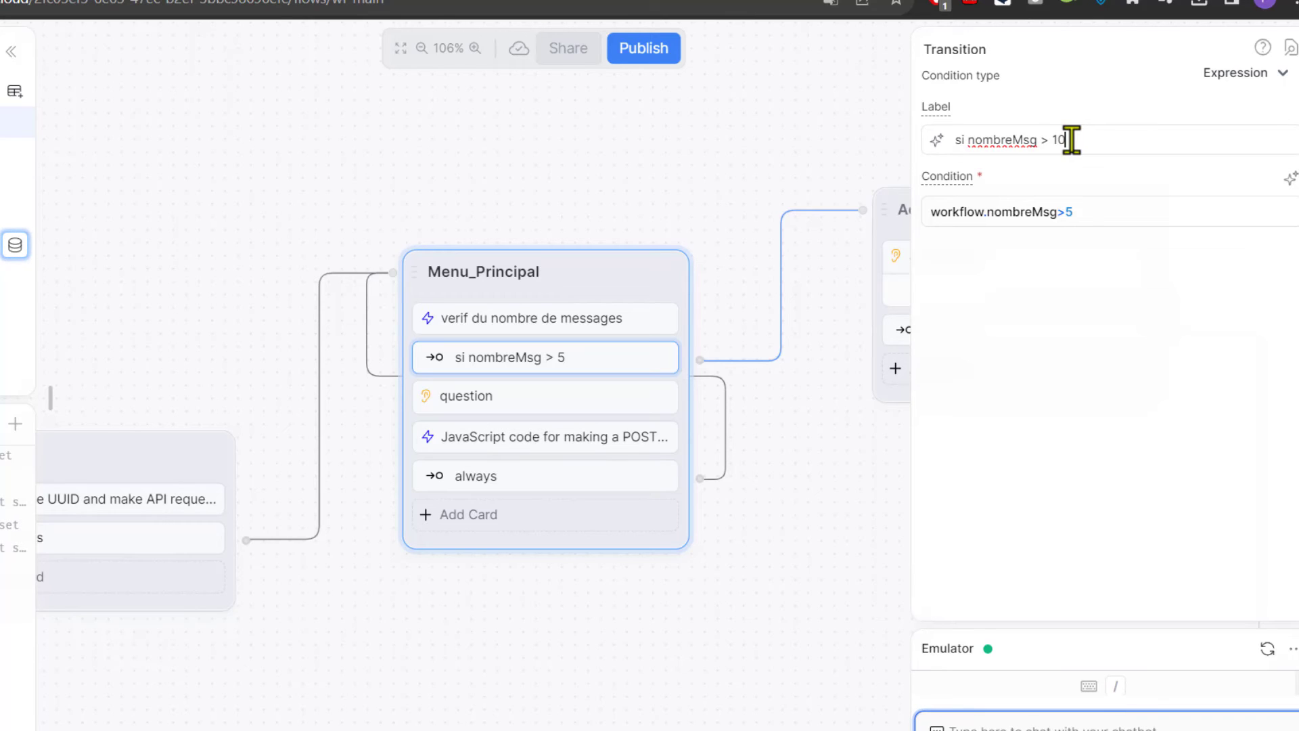
{"action": "left_click", "coordinate": [1087, 220]}
{"action": "key", "text": "BackSpace"}
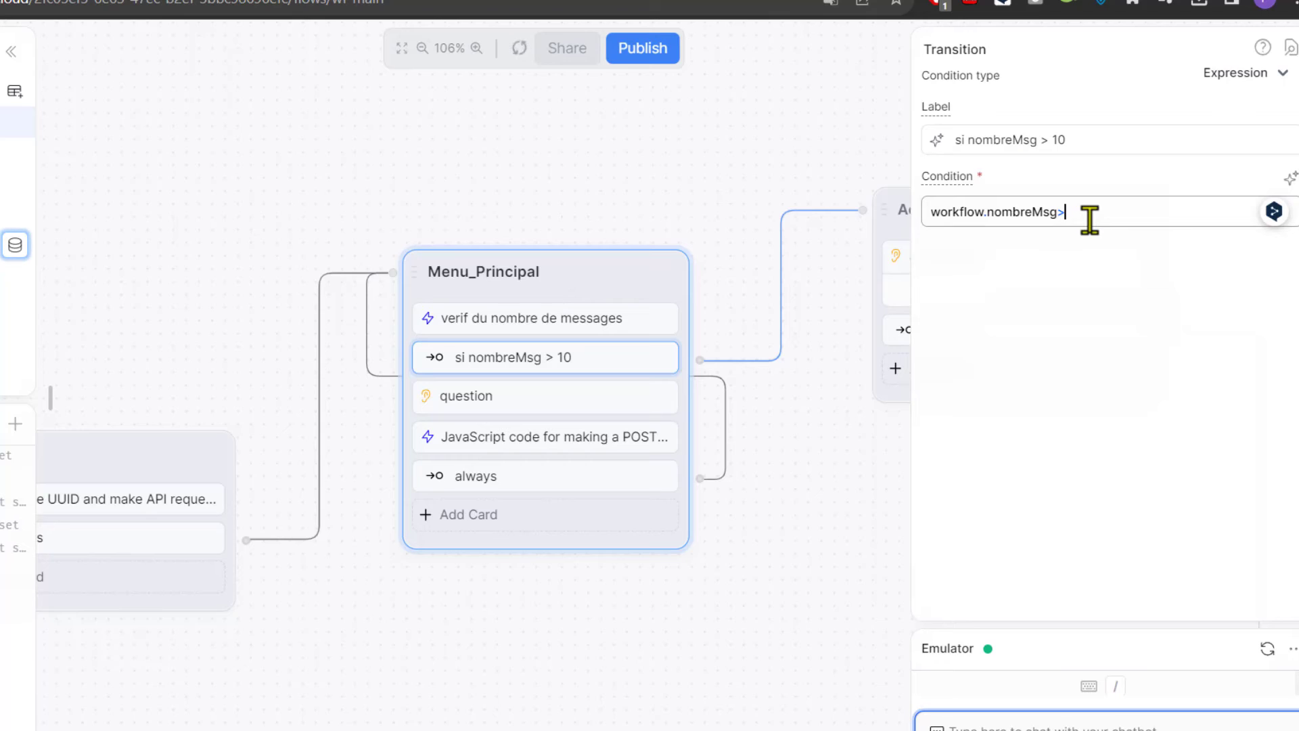
{"action": "type", "text": "10"}
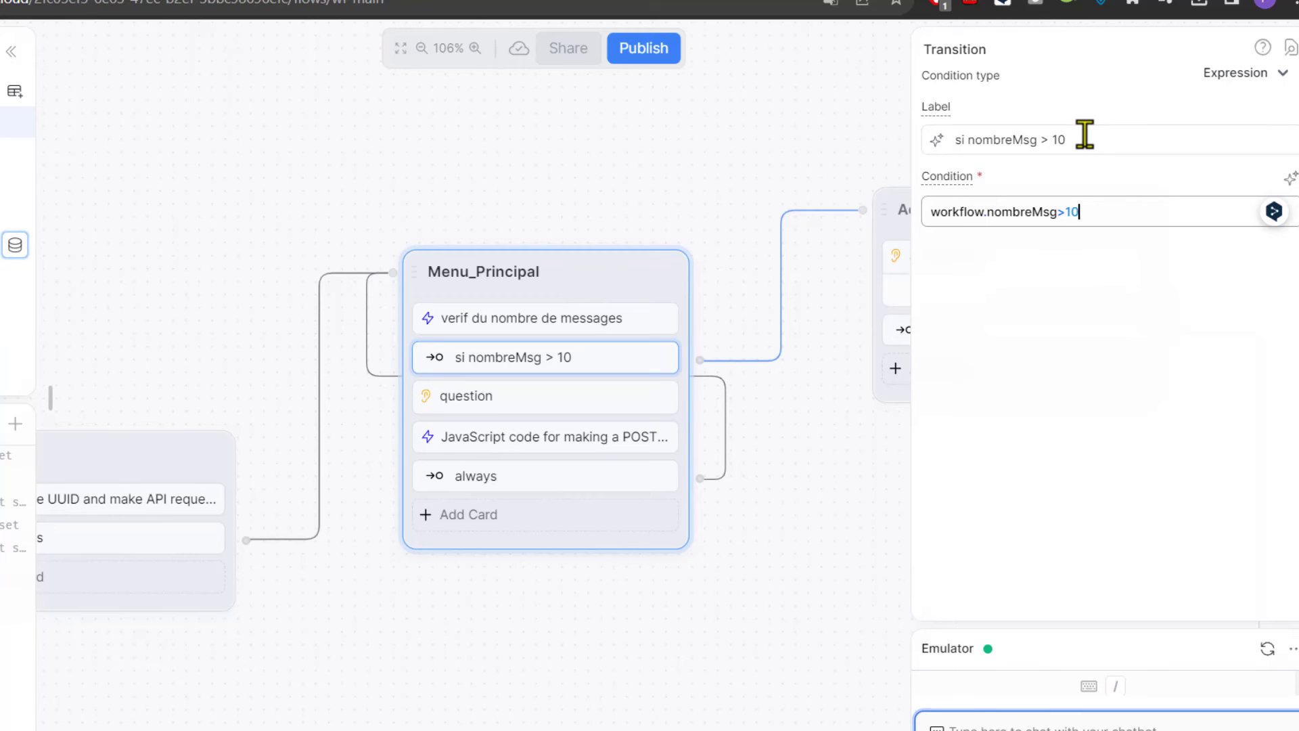
Change the daily message allowance in the question of the Achat_Crdits node's acheterPlus card to 10
{"action": "left_click", "coordinate": [896, 267]}
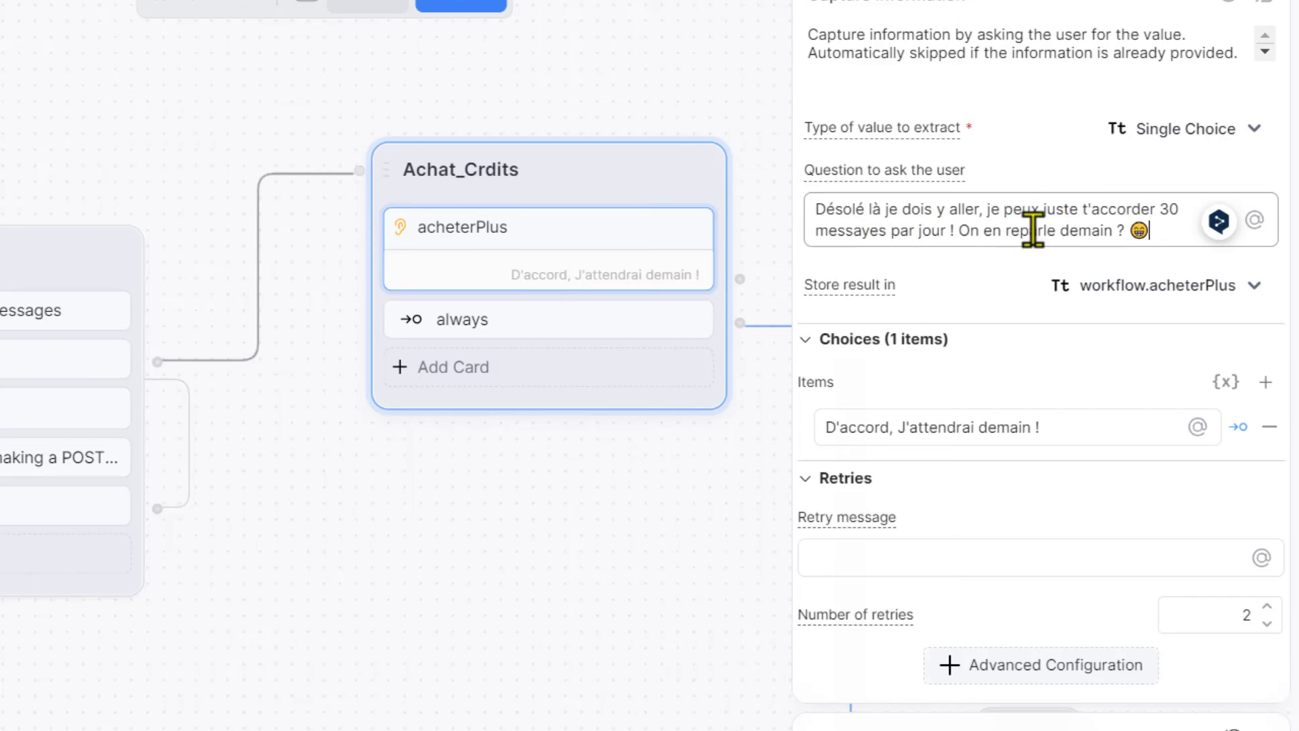
{"action": "left_click", "coordinate": [1168, 209]}
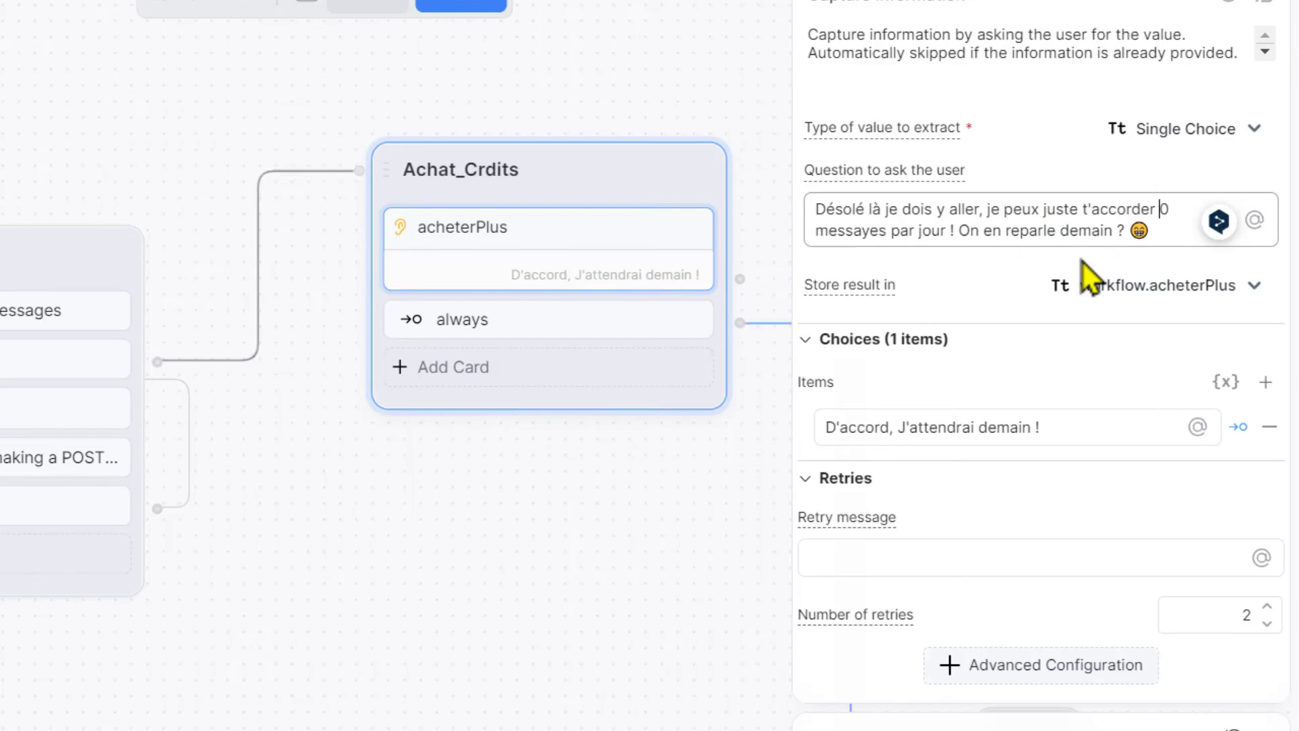
{"action": "key", "text": "BackSpace"}
{"action": "type", "text": "1"}
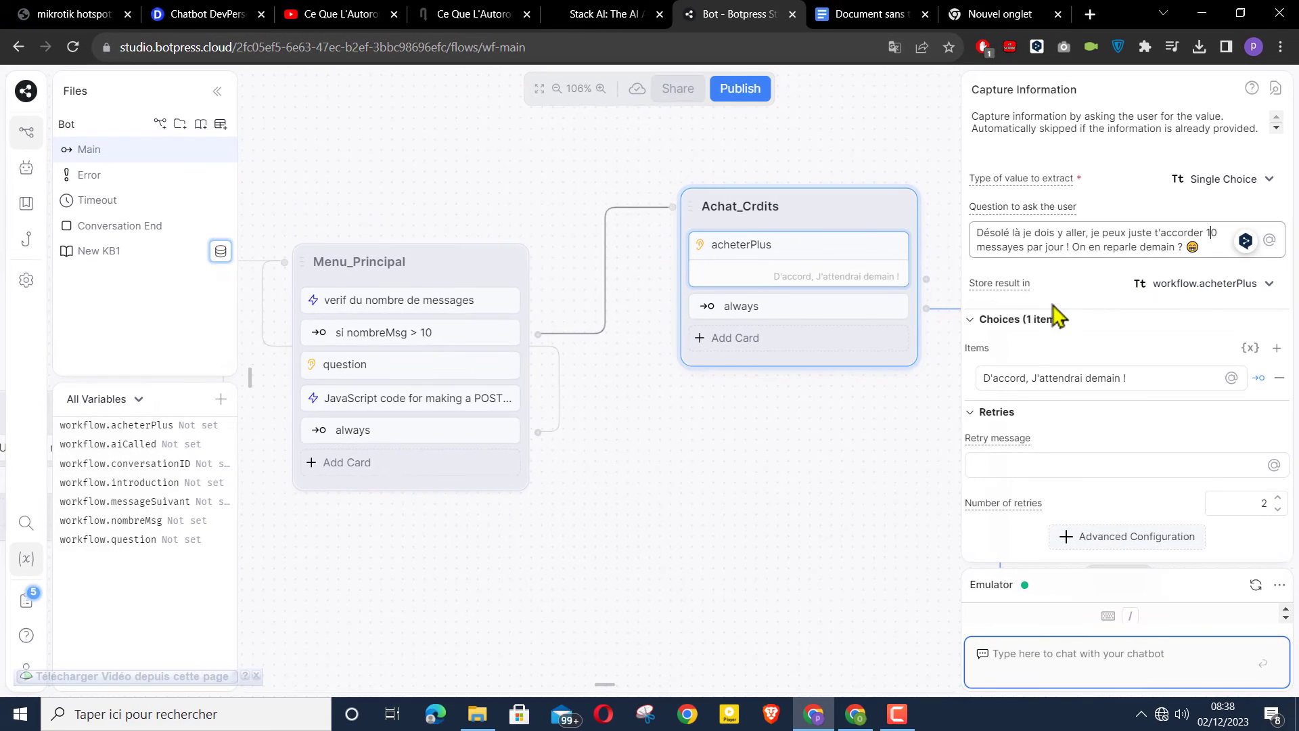
Publish the chatbot and test it in the emulator with the messages "salut" and "comment puis je t'appeler ?"
{"action": "left_click", "coordinate": [744, 89]}
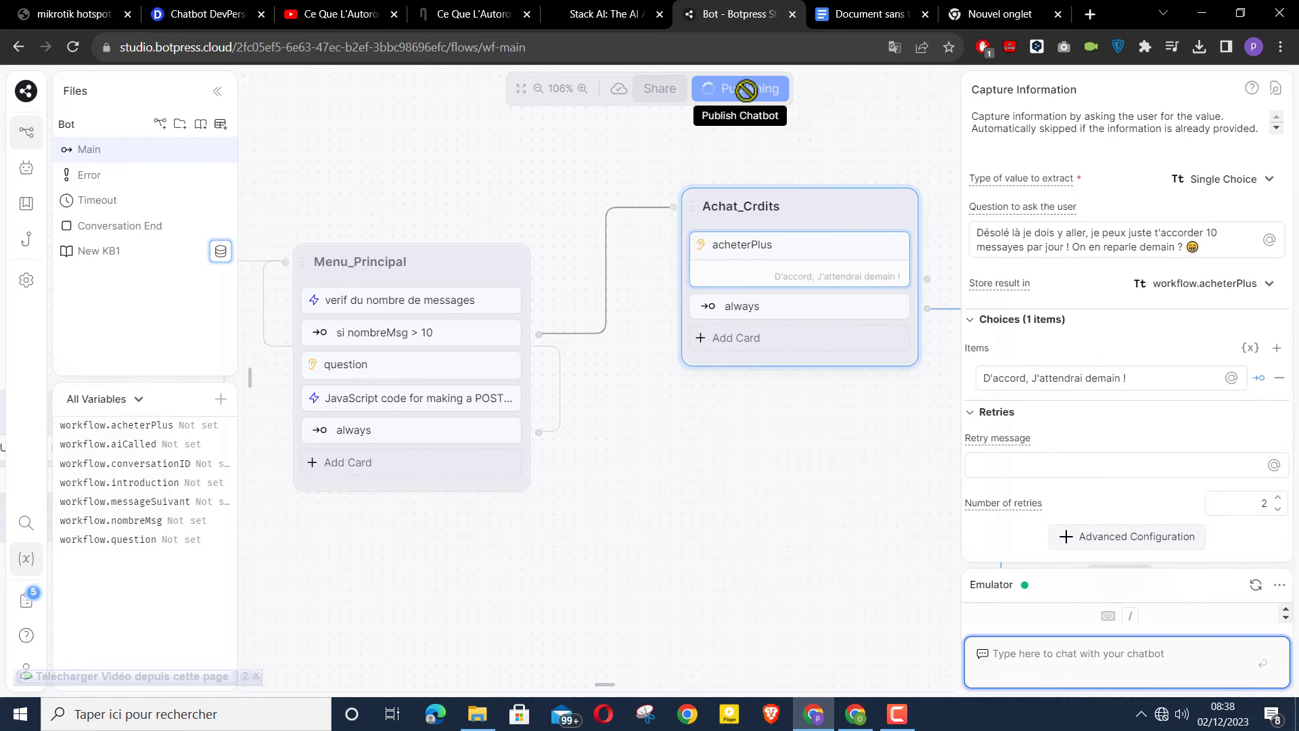
{"action": "left_click", "coordinate": [980, 656]}
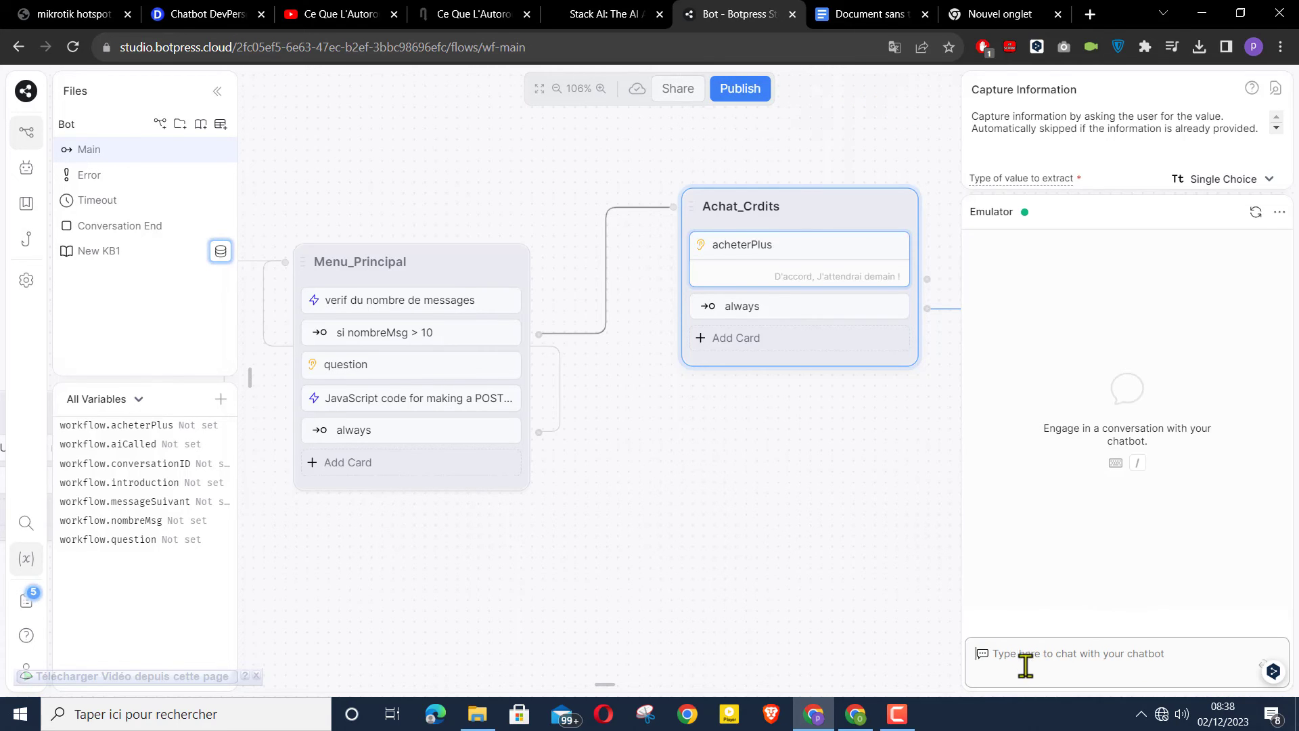
{"action": "type", "text": "salut"}
{"action": "key", "text": "Return"}
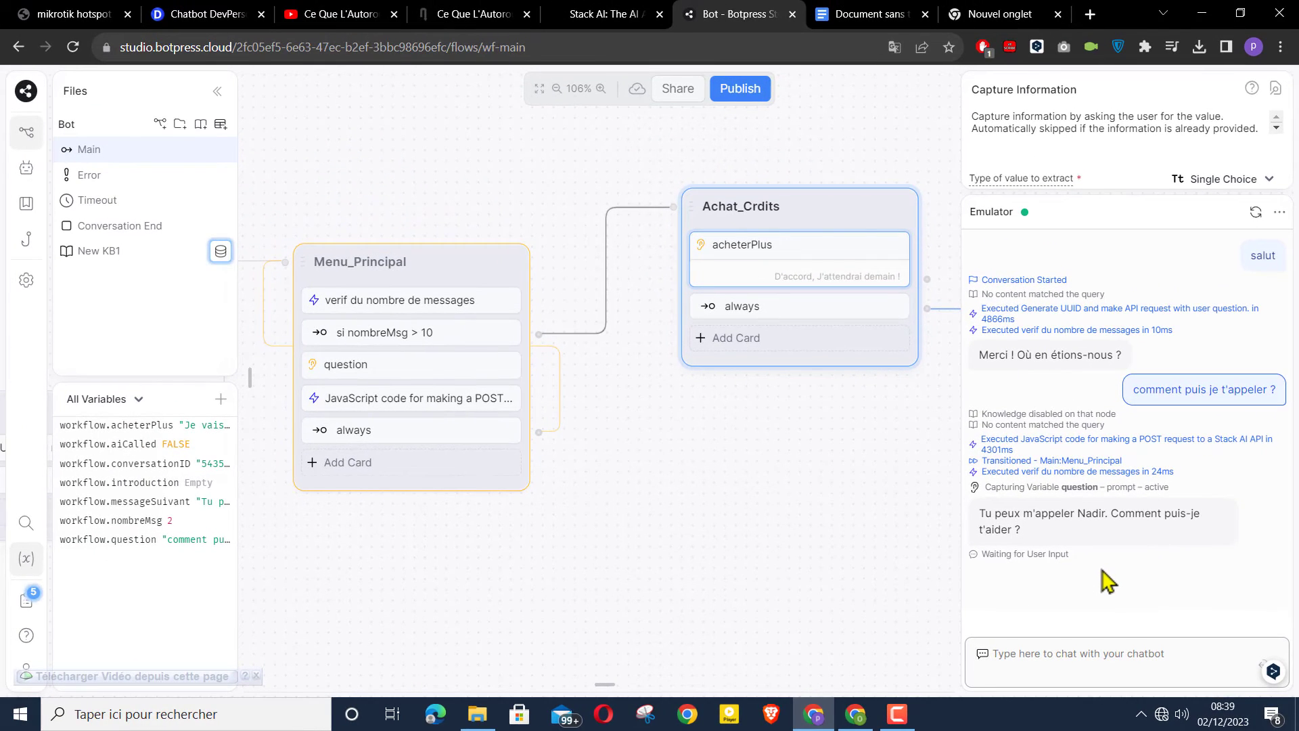
Return to the bot's dashboard and open its Webchat integration settings
{"action": "left_click", "coordinate": [27, 91]}
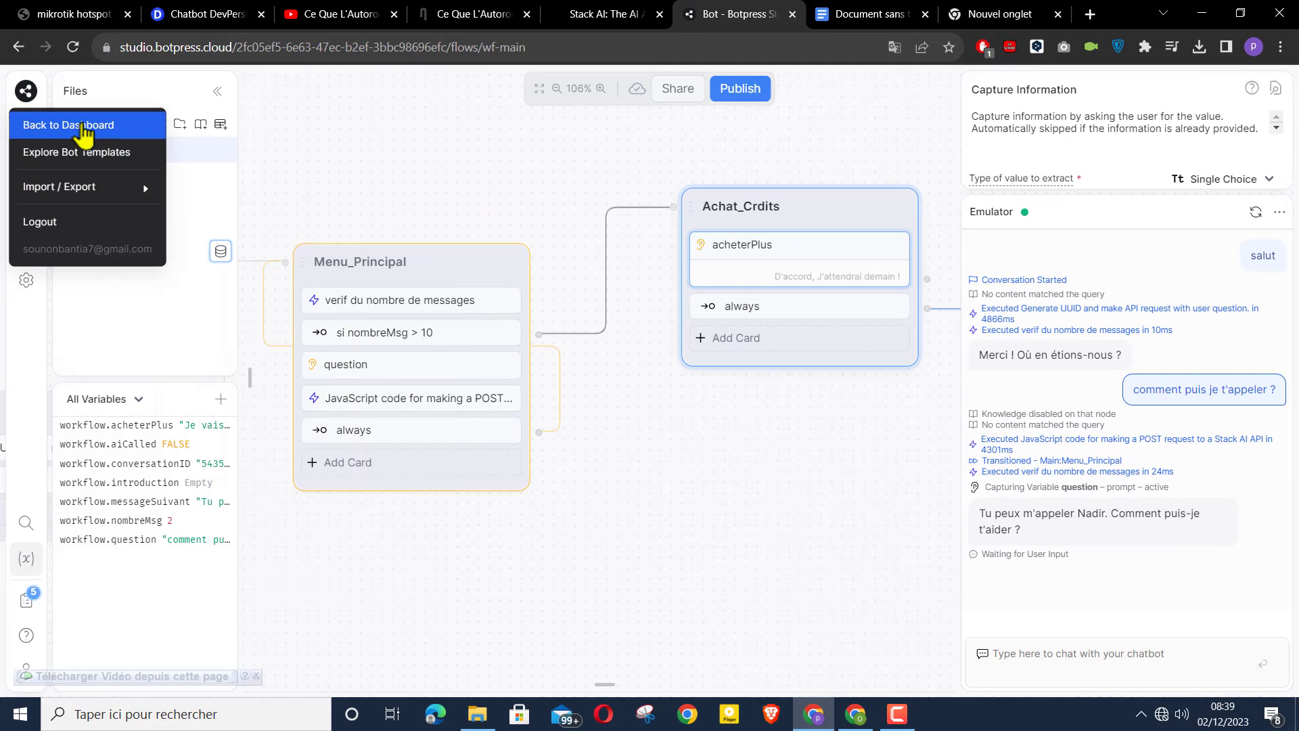
{"action": "left_click", "coordinate": [81, 125]}
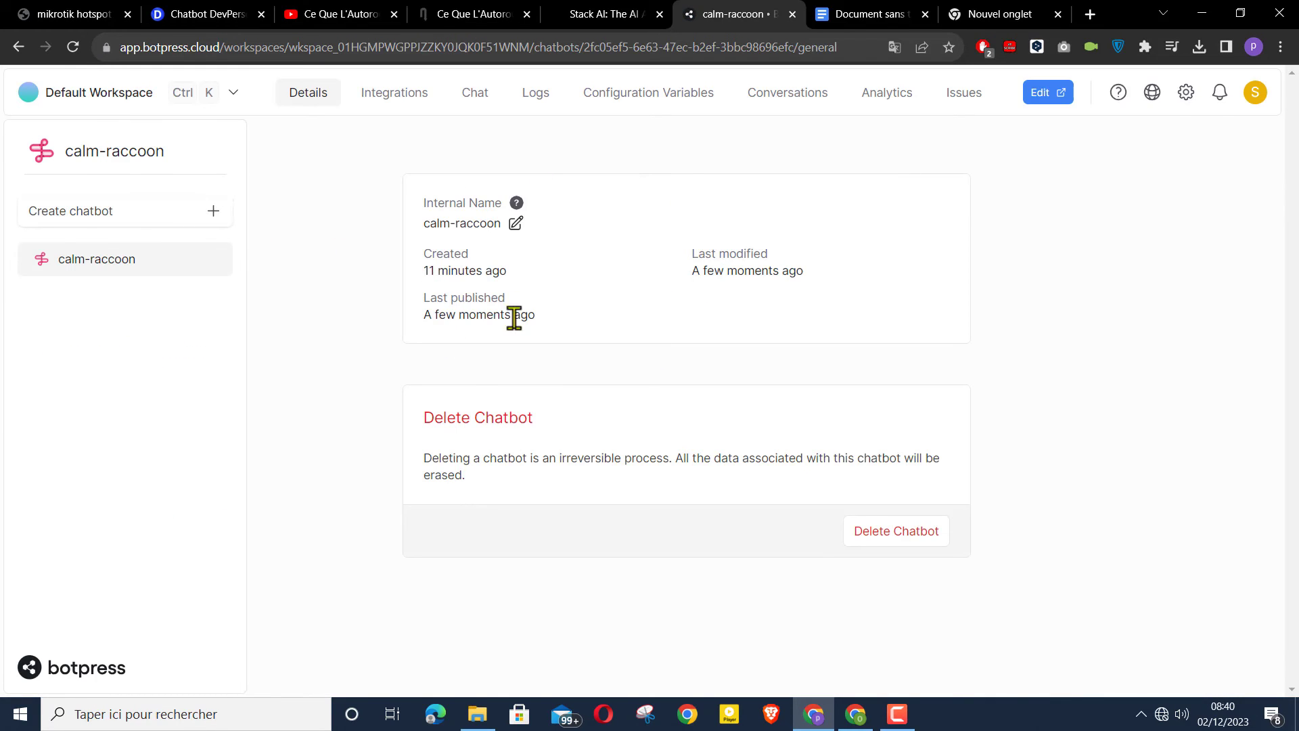
{"action": "left_click", "coordinate": [400, 108]}
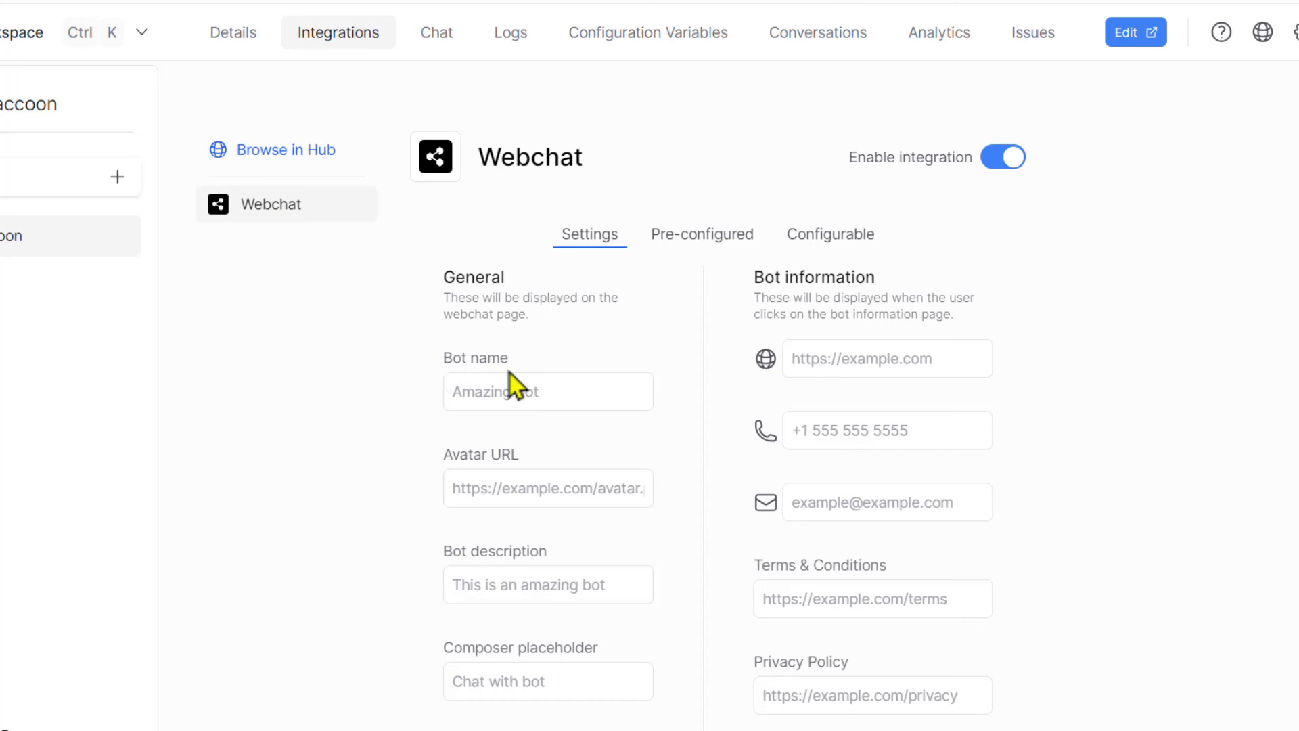
Try "Messai" as the Webchat bot name and look over the avatar URL, description and remaining general settings
{"action": "left_click", "coordinate": [521, 392]}
{"action": "type", "text": "Messai"}
{"action": "left_click", "coordinate": [521, 490]}
{"action": "left_click_drag", "start_coordinate": [449, 571], "coordinate": [548, 592]}
{"action": "left_click", "coordinate": [499, 583]}
{"action": "scroll", "coordinate": [847, 403], "scroll_direction": "down", "scroll_amount": 2}
{"action": "scroll", "coordinate": [636, 546], "scroll_direction": "up", "scroll_amount": 2}
Copy the shareable URL from the Webchat integration's pre-configured options
{"action": "left_click", "coordinate": [716, 238]}
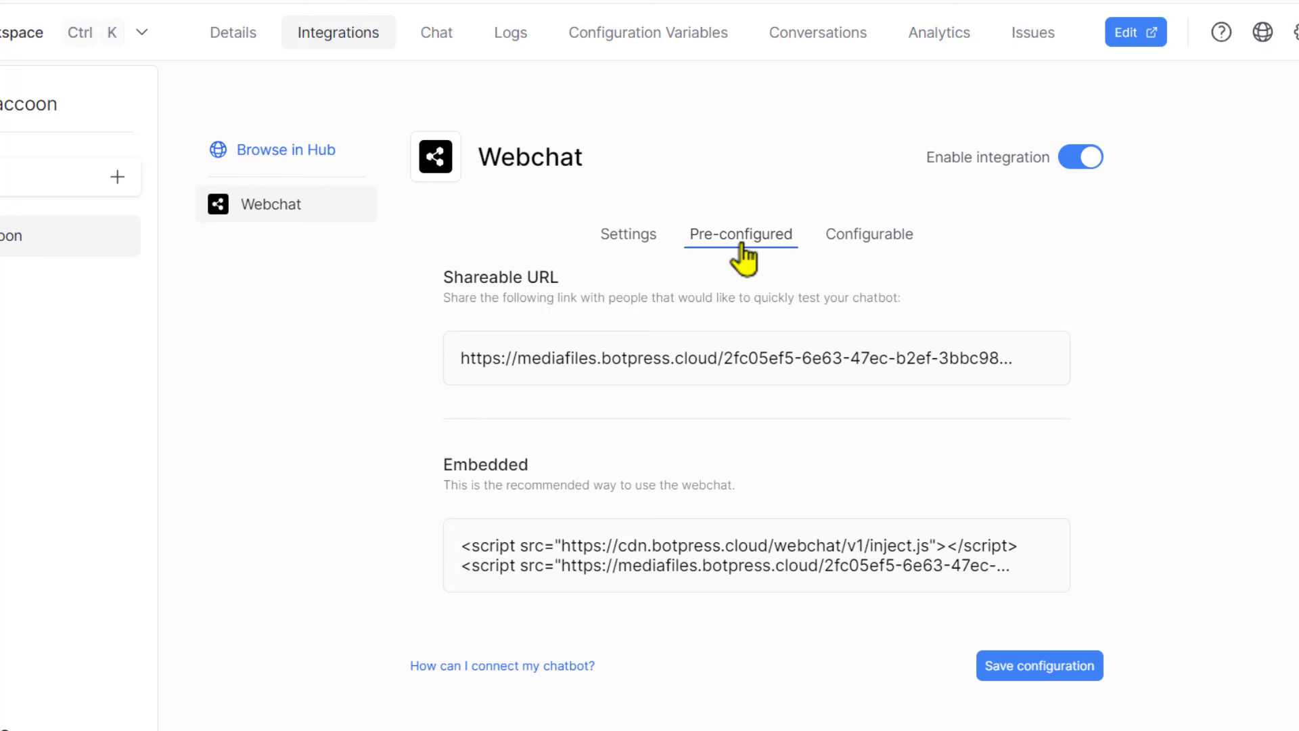
{"action": "mouse_move", "coordinate": [513, 383]}
{"action": "left_click", "coordinate": [1043, 364]}
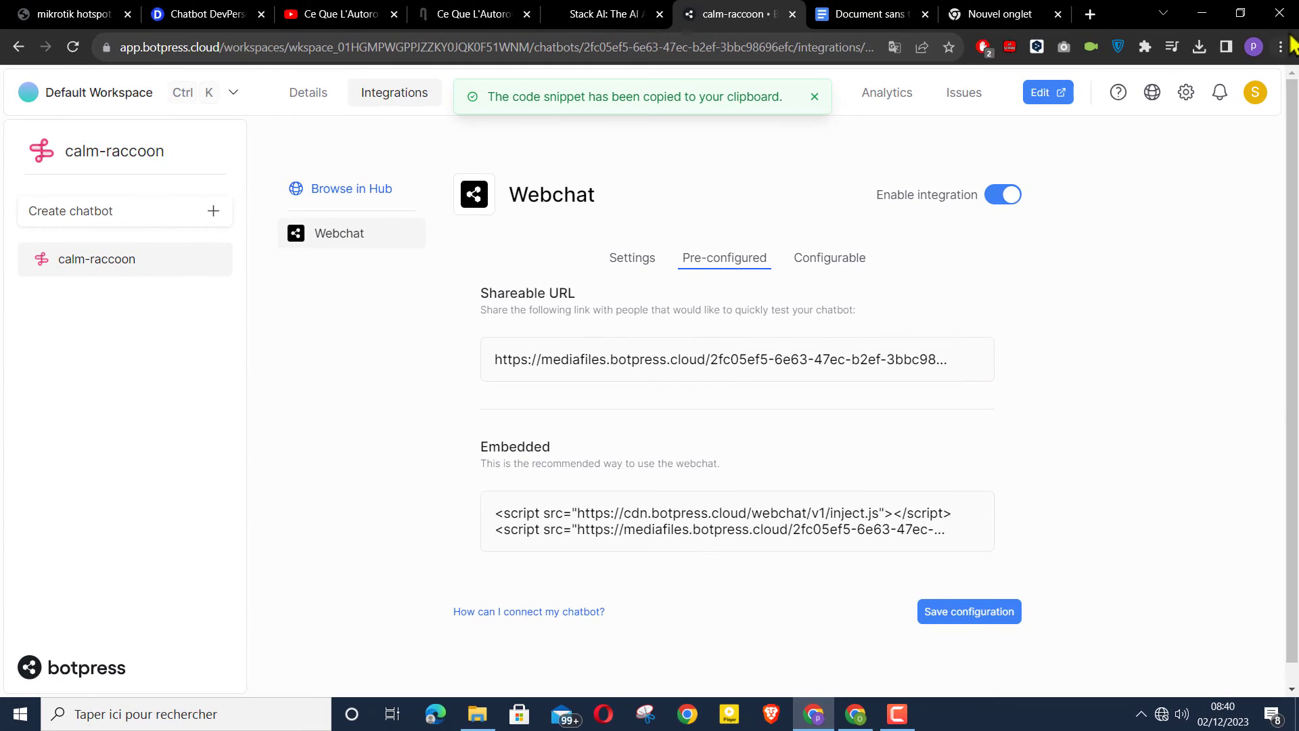
Open a private browsing window and load the copied chatbot URL in it
{"action": "left_click", "coordinate": [1280, 46]}
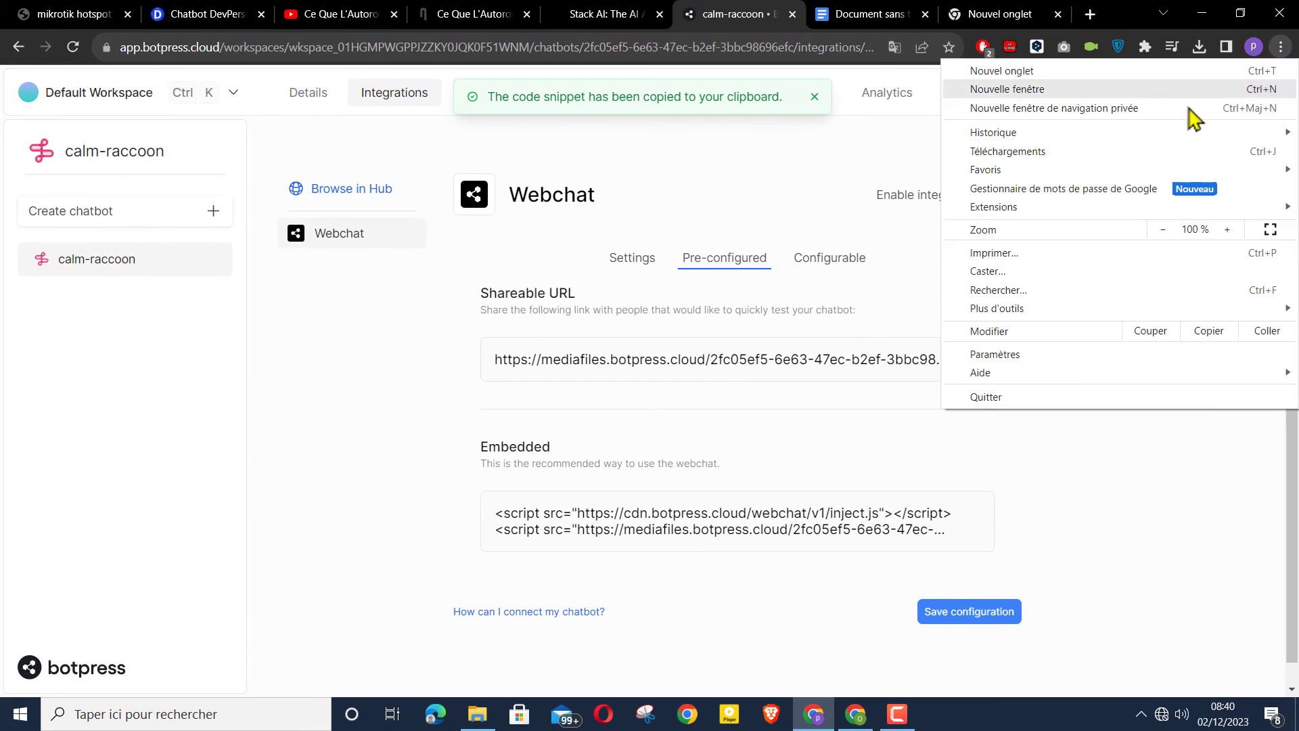
{"action": "left_click", "coordinate": [1137, 112]}
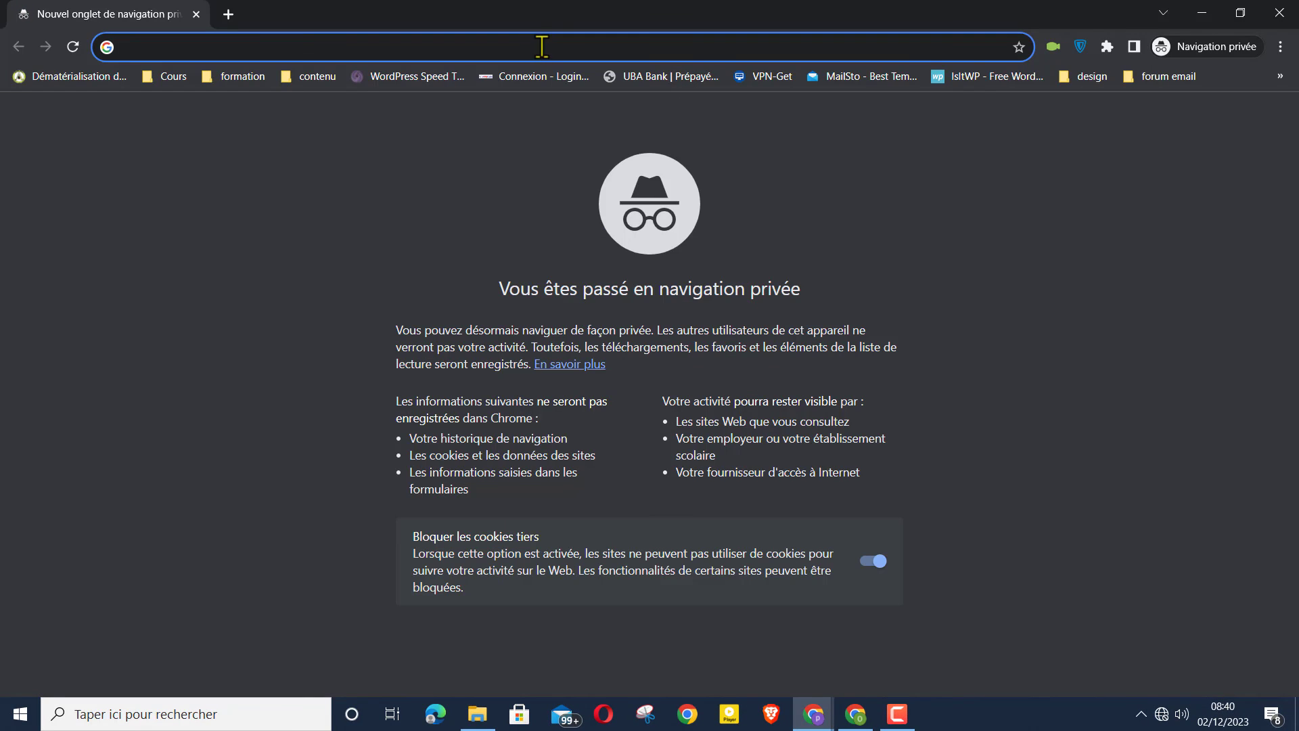
{"action": "right_click", "coordinate": [541, 44]}
{"action": "left_click", "coordinate": [697, 164]}
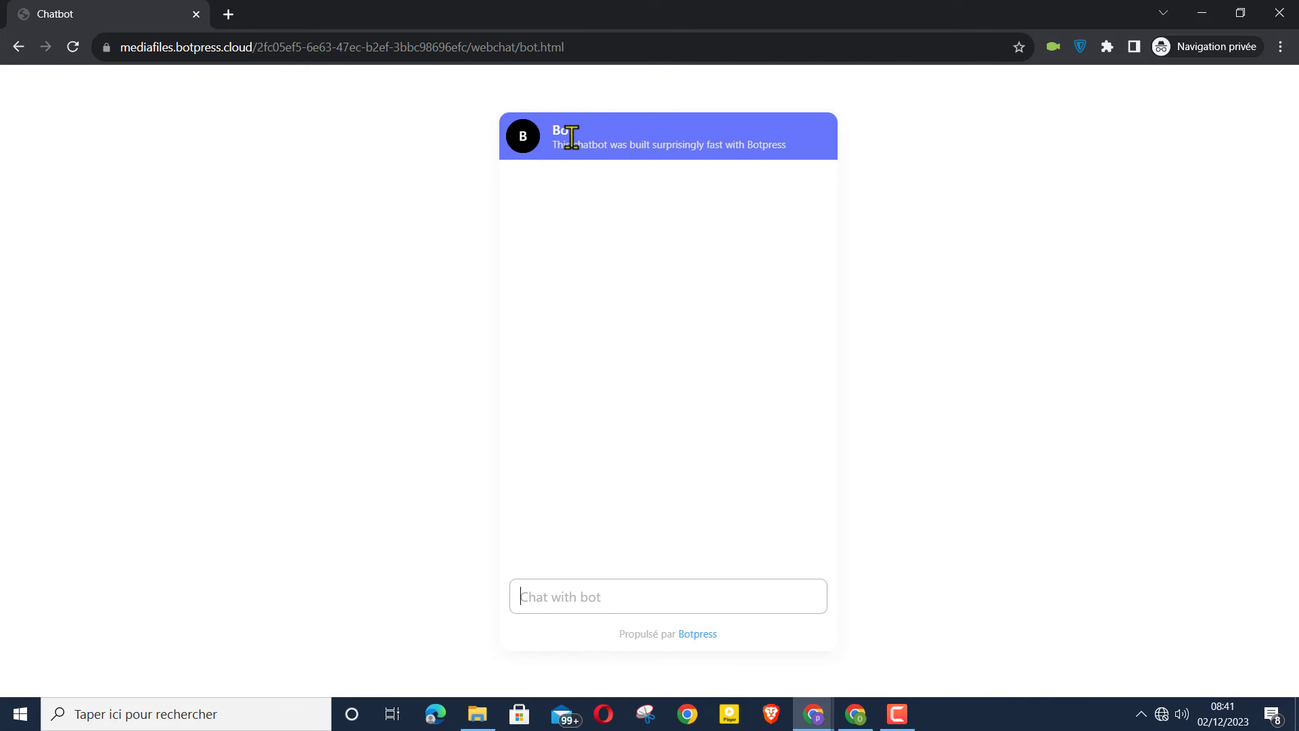
Save the Webchat integration configuration in Botpress and reload the shared chatbot page in the private browsing window
{"action": "left_click", "coordinate": [1202, 13]}
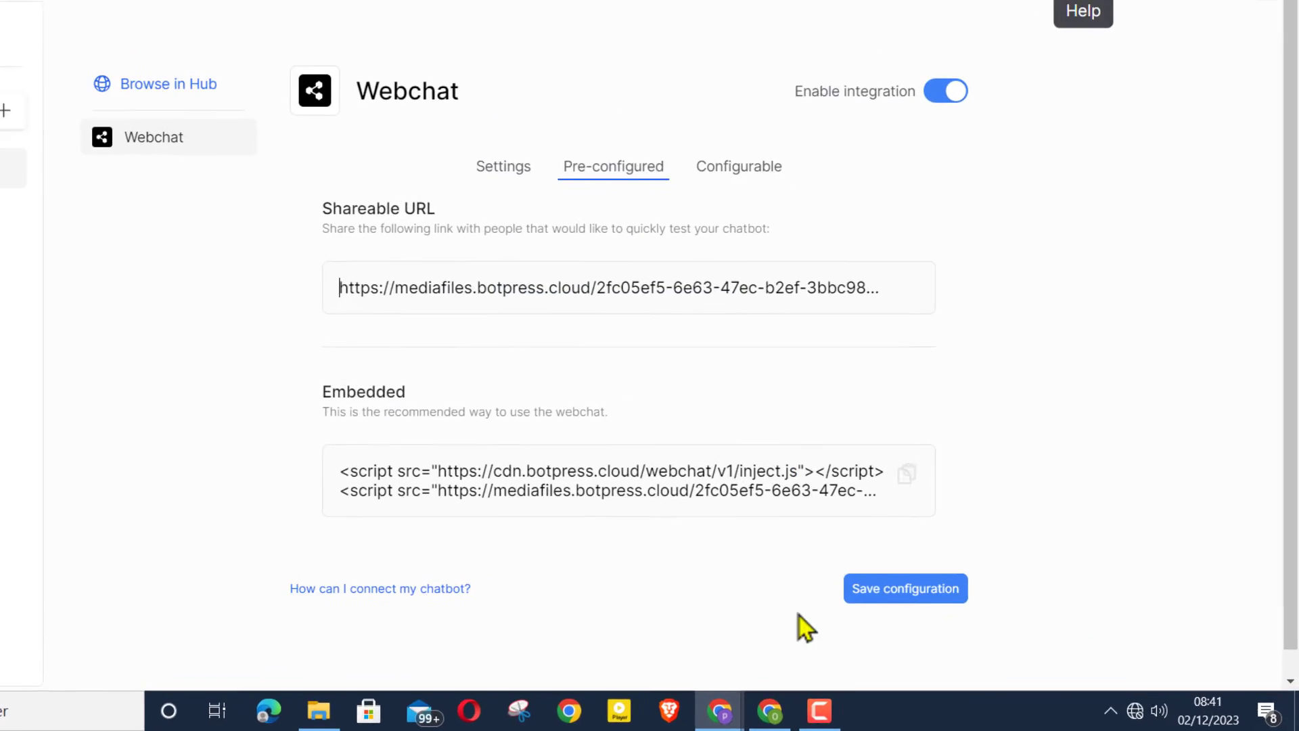
{"action": "left_click", "coordinate": [915, 586]}
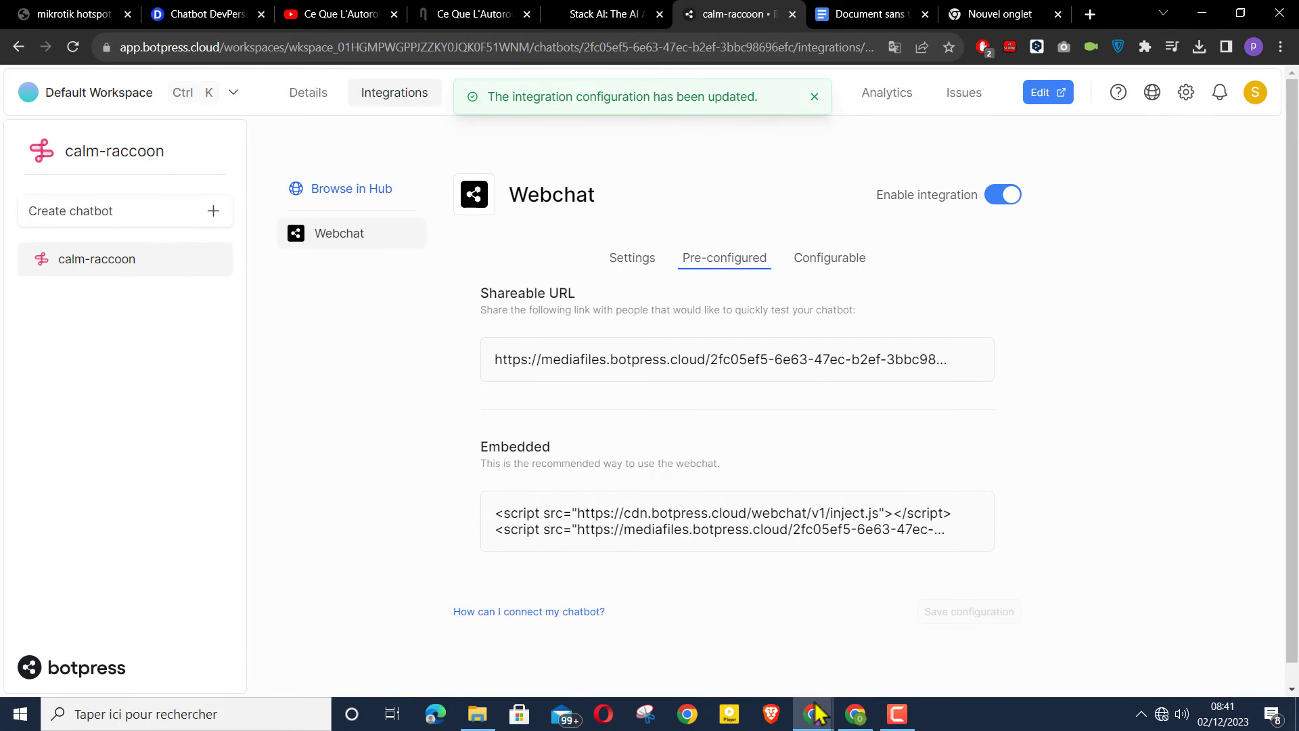
{"action": "mouse_move", "coordinate": [815, 716]}
{"action": "left_click", "coordinate": [907, 630]}
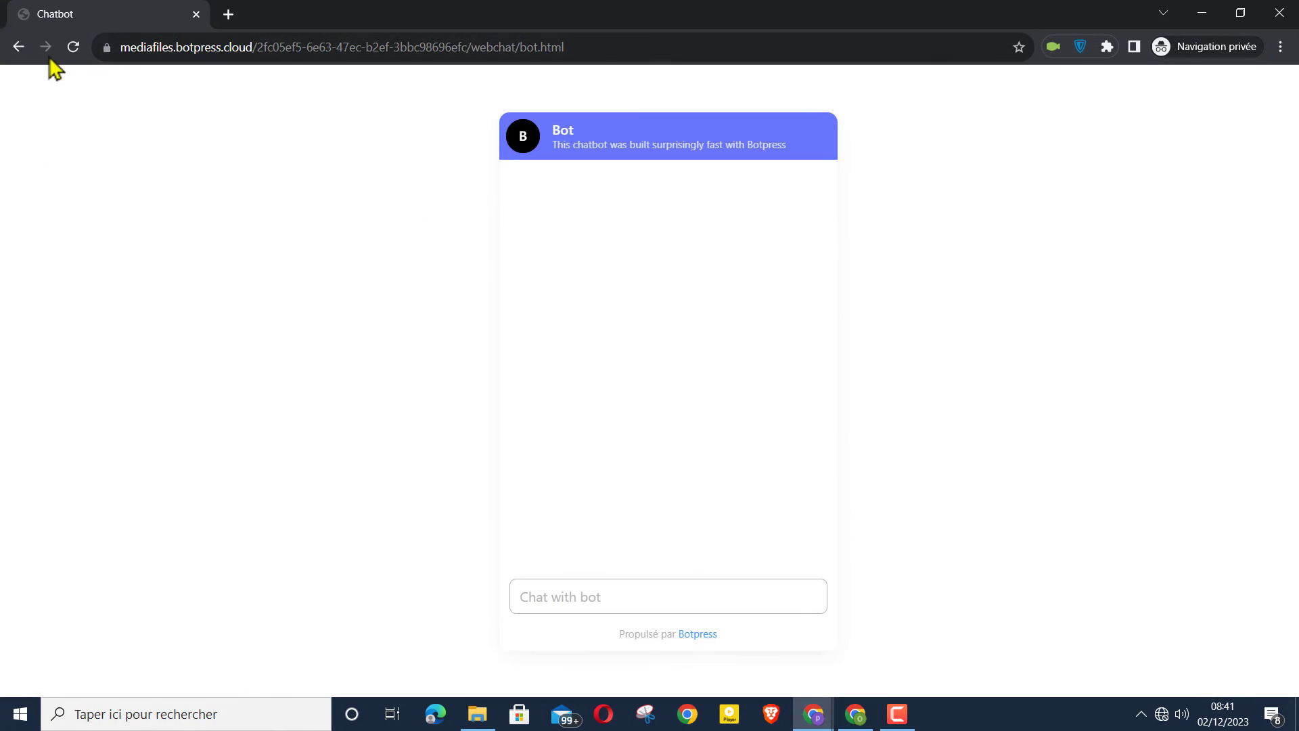
{"action": "left_click", "coordinate": [72, 47]}
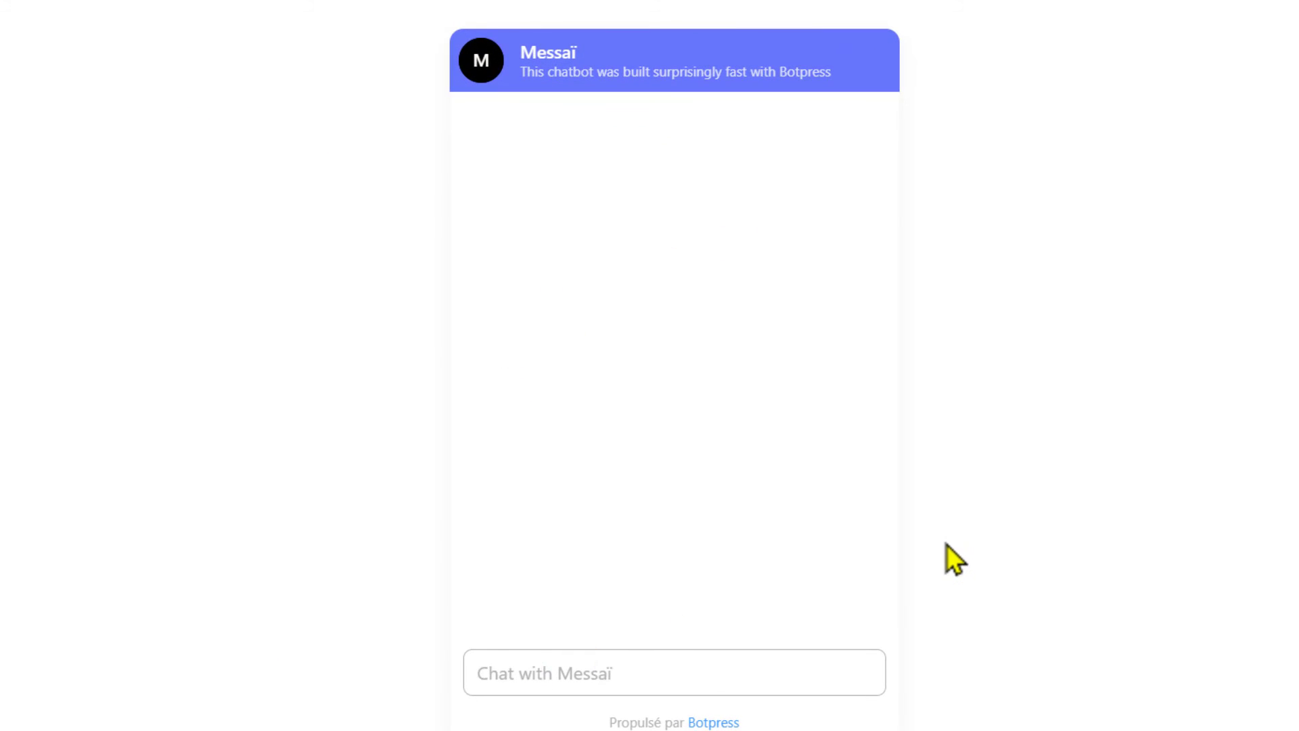
Test the shared chatbot by sending "salut" and asking "comment devenir beaucoup plus productif ?"
{"action": "type", "text": "salut"}
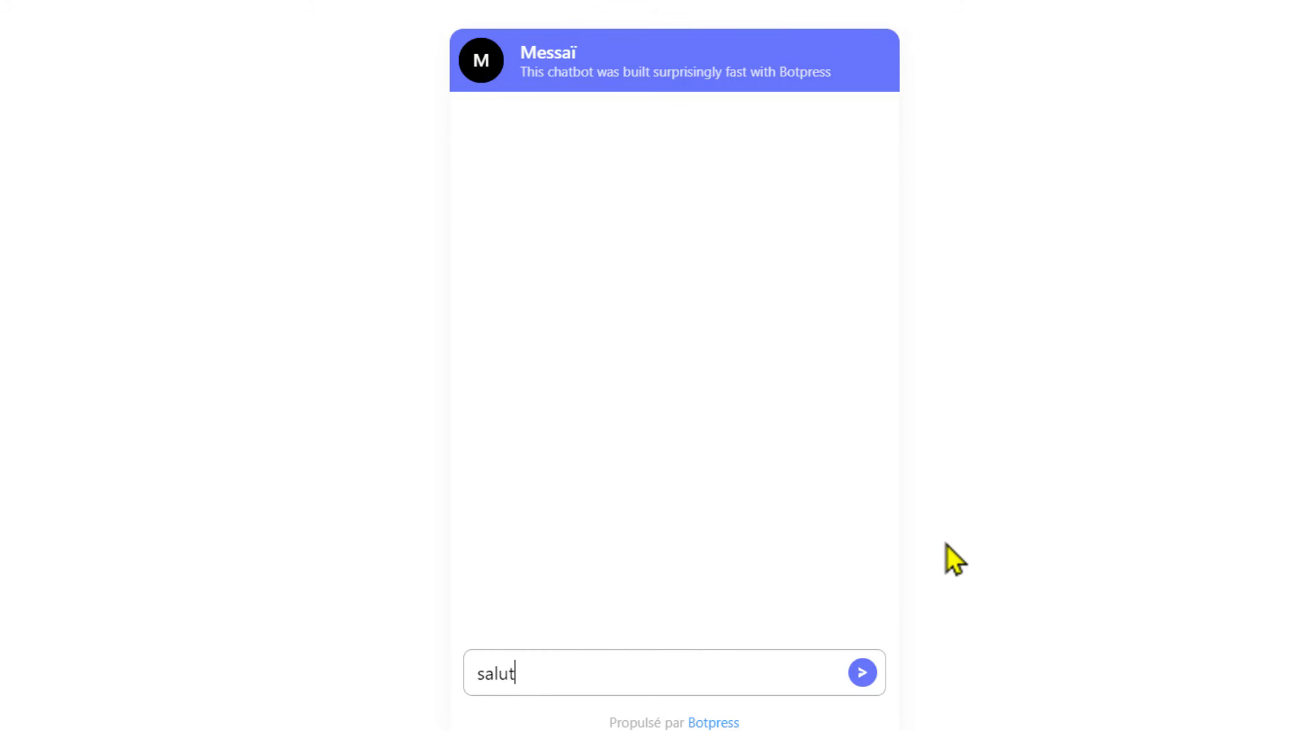
{"action": "key", "text": "Return"}
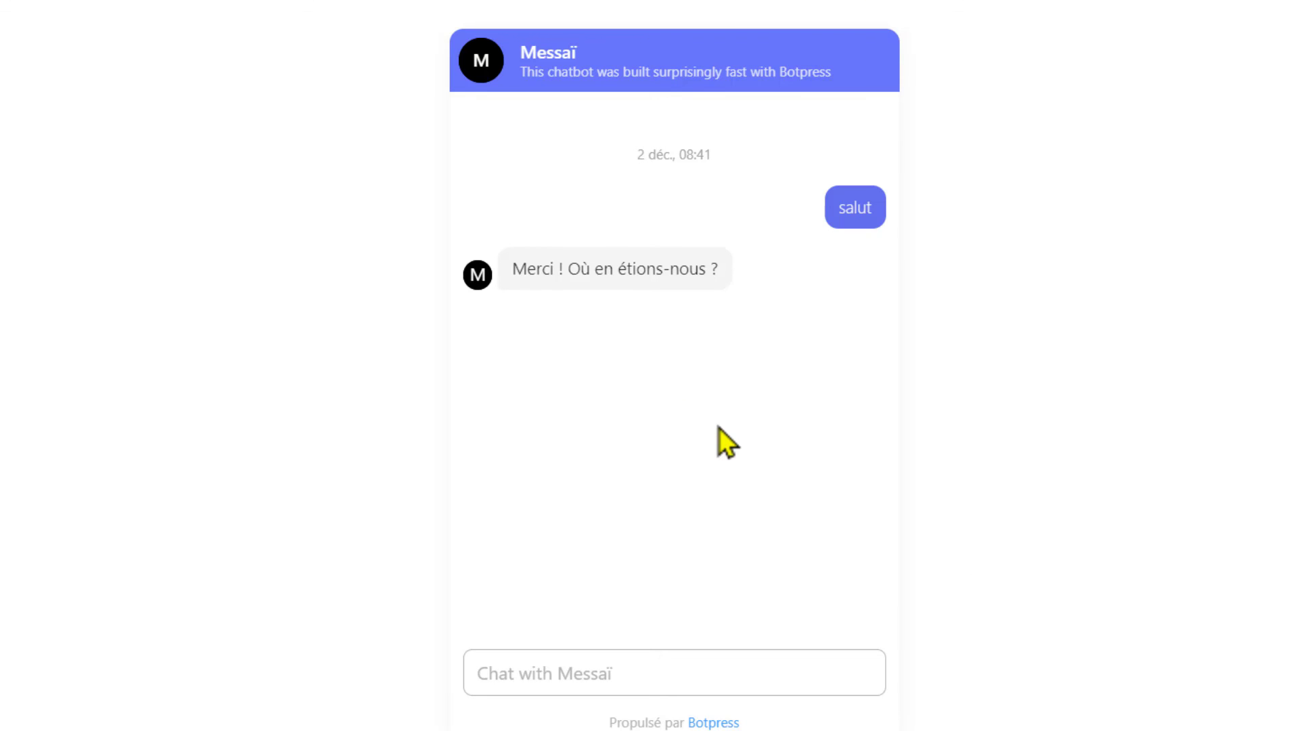
{"action": "type", "text": "comment de"}
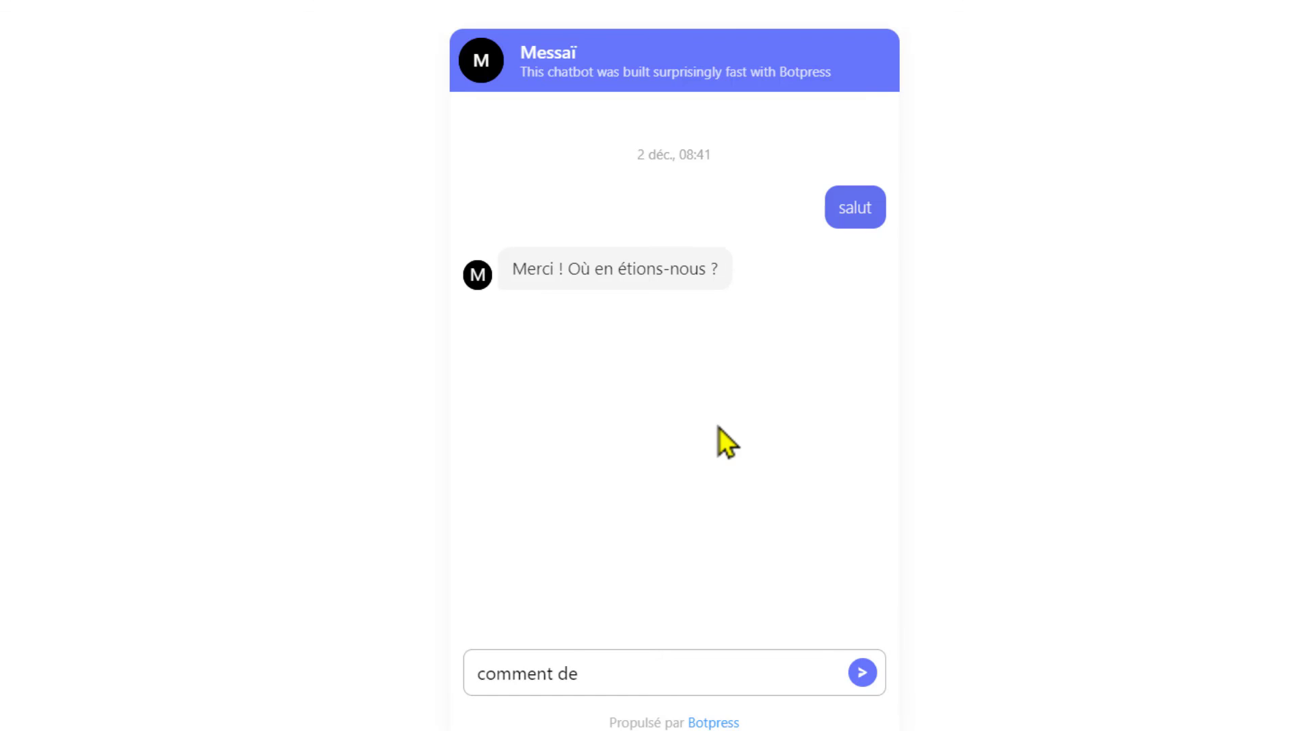
{"action": "type", "text": "venir beaucoup"}
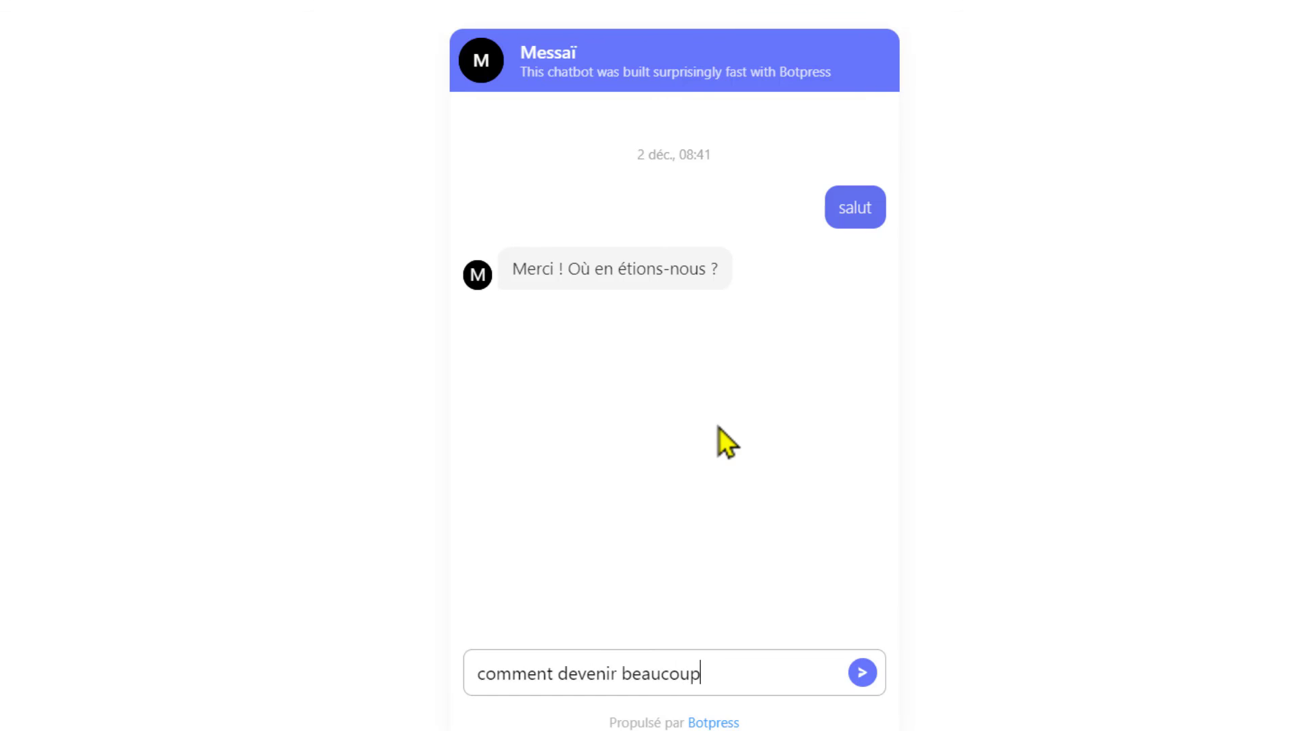
{"action": "type", "text": " plus productif ?"}
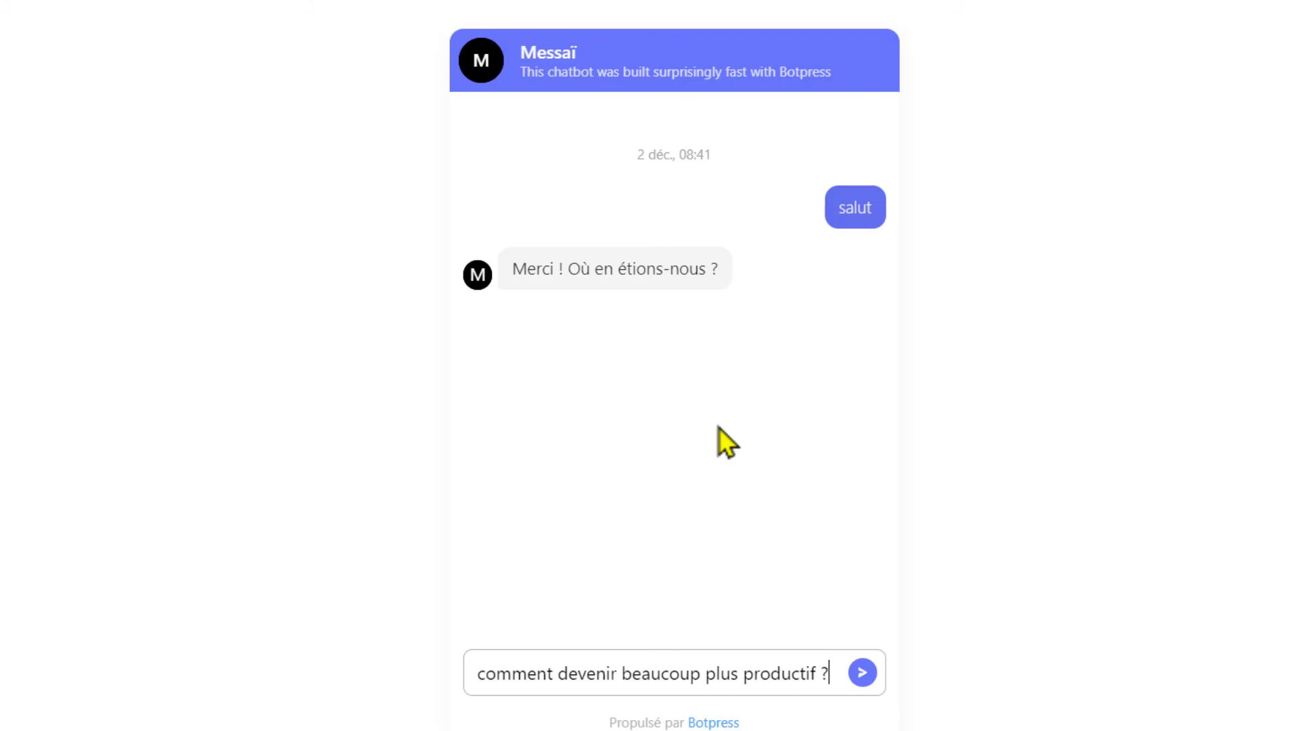
{"action": "key", "text": "Return"}
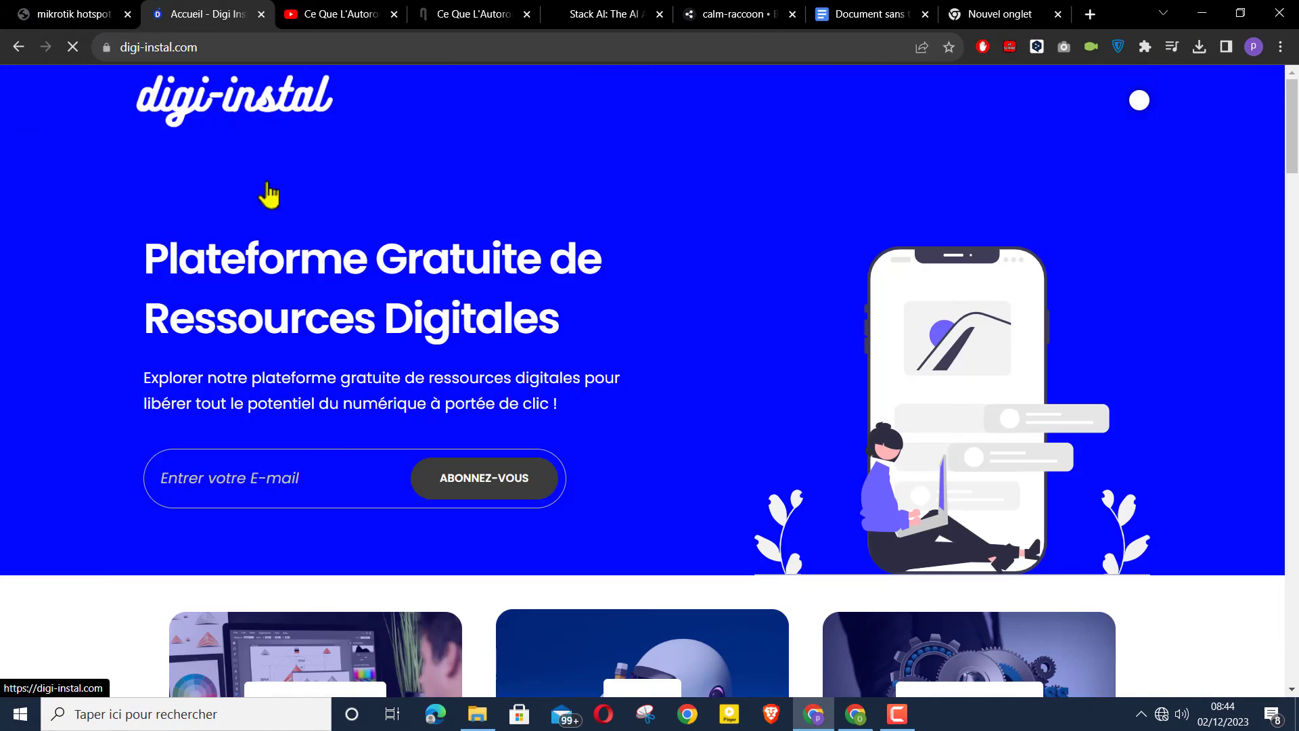
On the digi-instal.com website, go to the AI tools page and open the Coach Marketing chatbot page
{"action": "scroll", "coordinate": [269, 195], "scroll_direction": "down", "scroll_amount": 3}
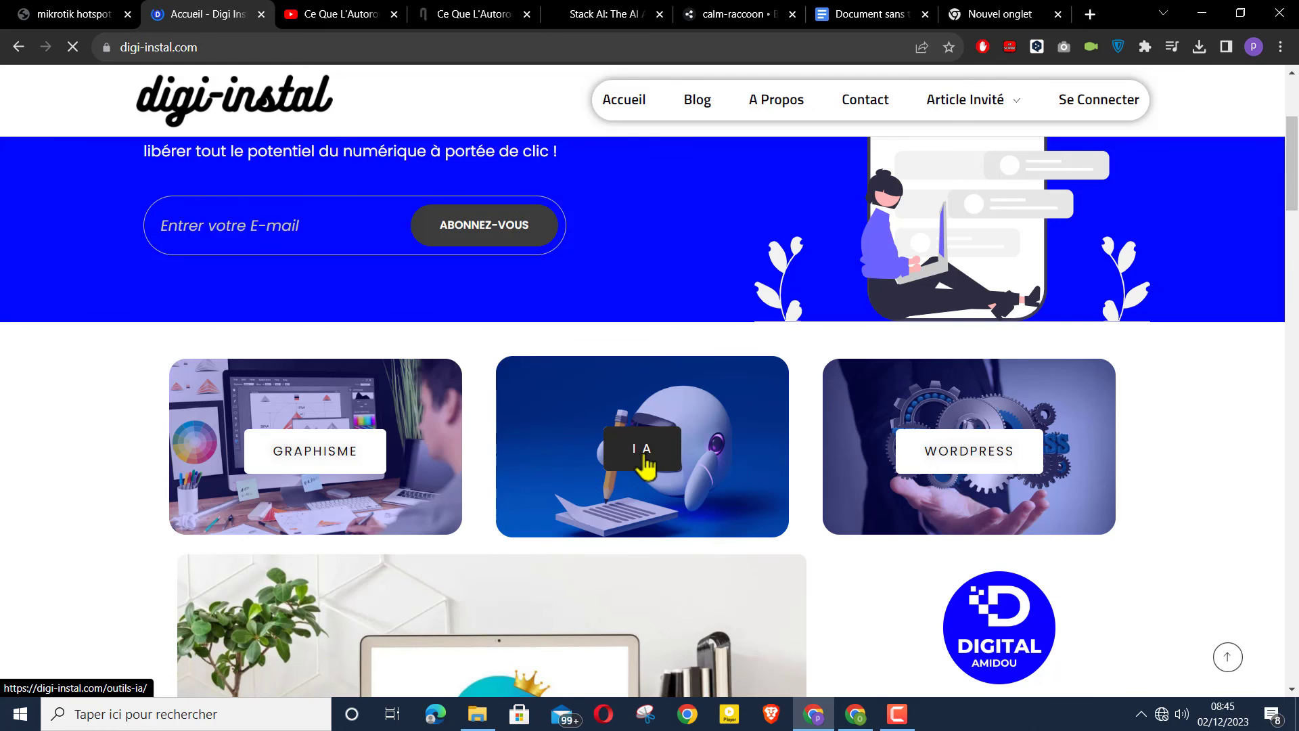
{"action": "left_click", "coordinate": [644, 459]}
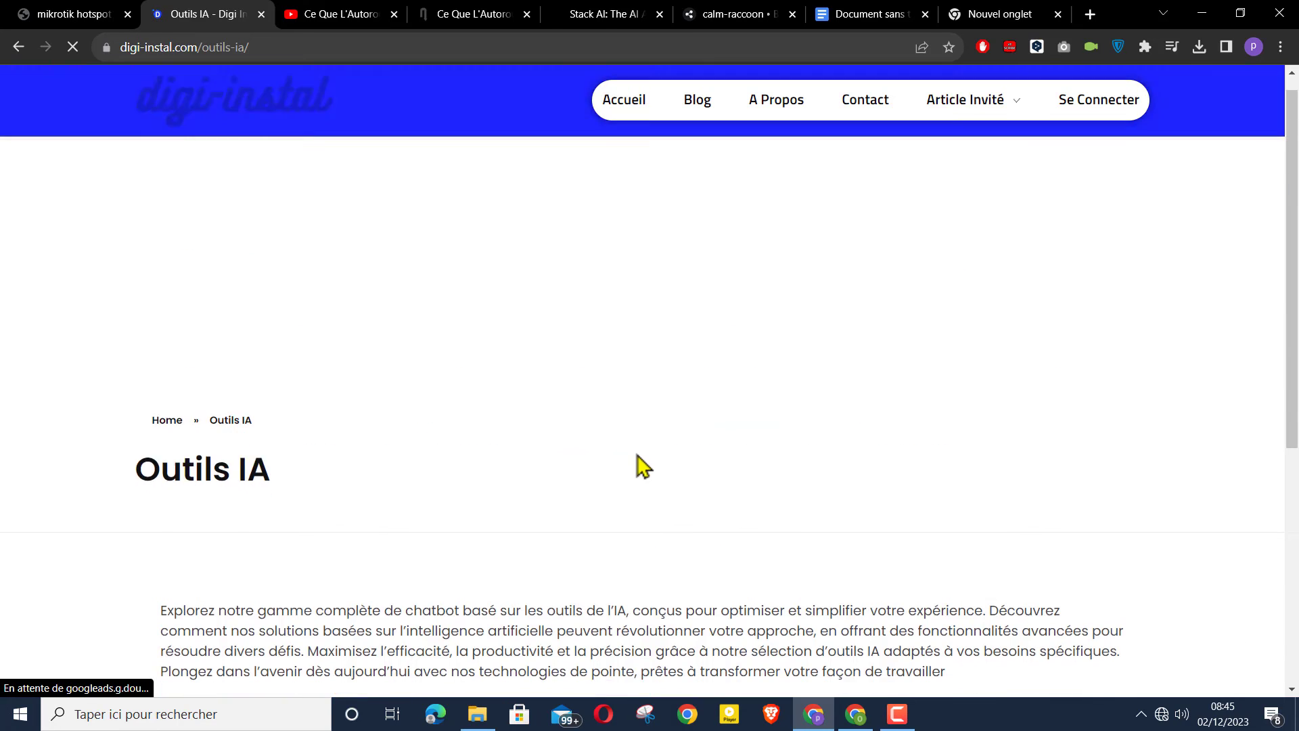
{"action": "scroll", "coordinate": [501, 487], "scroll_direction": "down", "scroll_amount": 4}
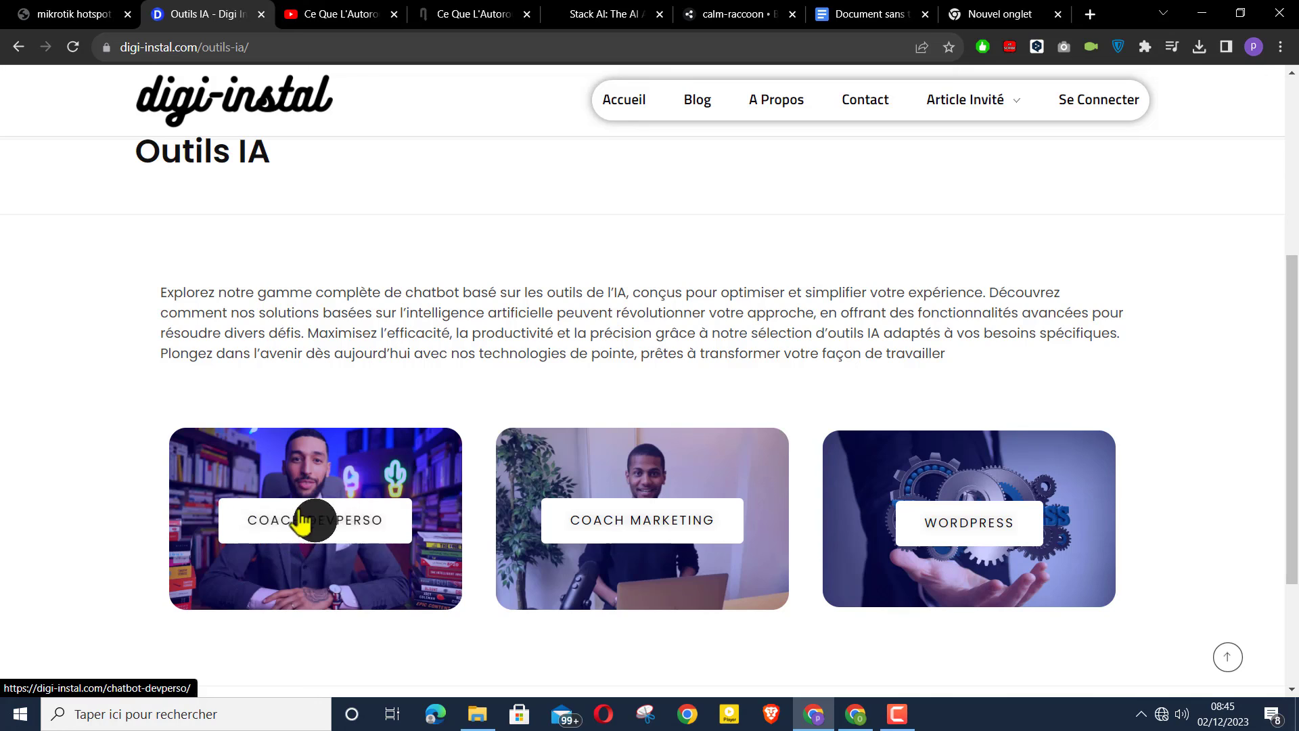
{"action": "left_click", "coordinate": [672, 536]}
{"action": "left_click", "coordinate": [680, 459]}
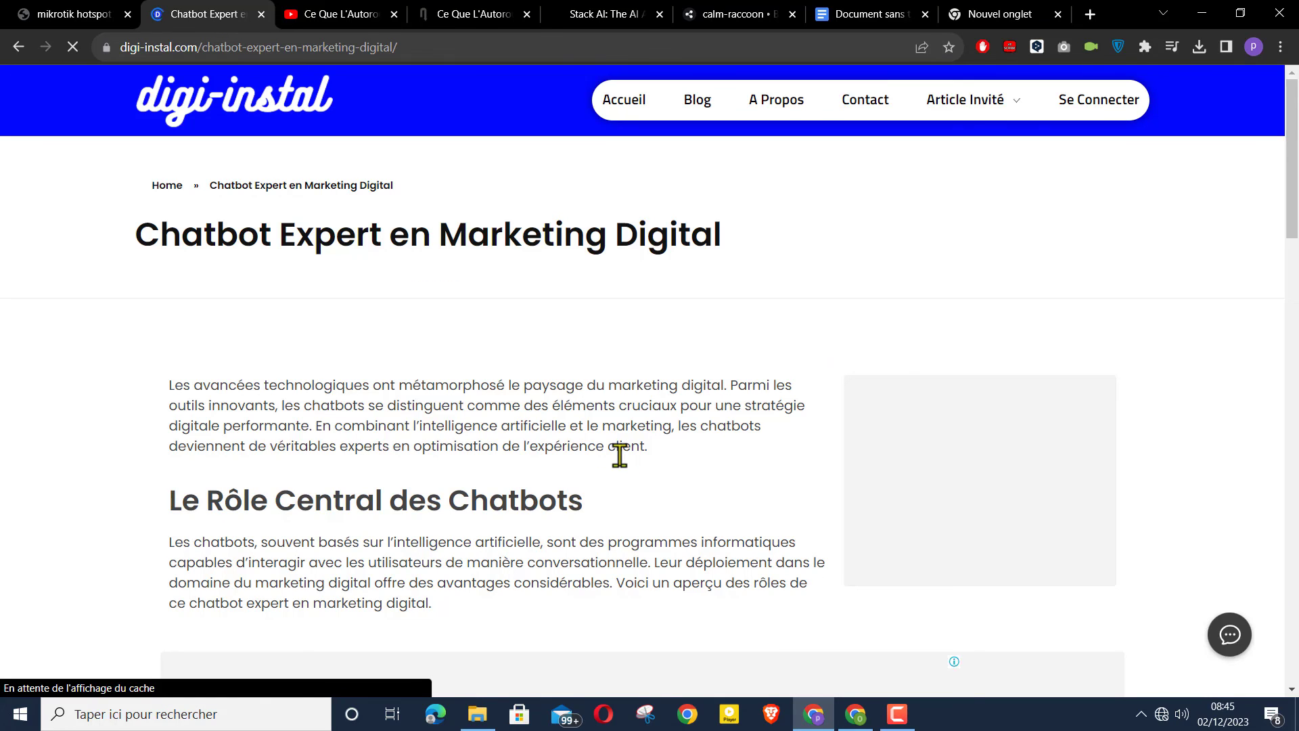
Look through the marketing chatbot article, from the role of chatbots to the section on the mindset for becoming rich
{"action": "scroll", "coordinate": [567, 429], "scroll_direction": "down", "scroll_amount": 2}
{"action": "scroll", "coordinate": [552, 423], "scroll_direction": "up", "scroll_amount": 2}
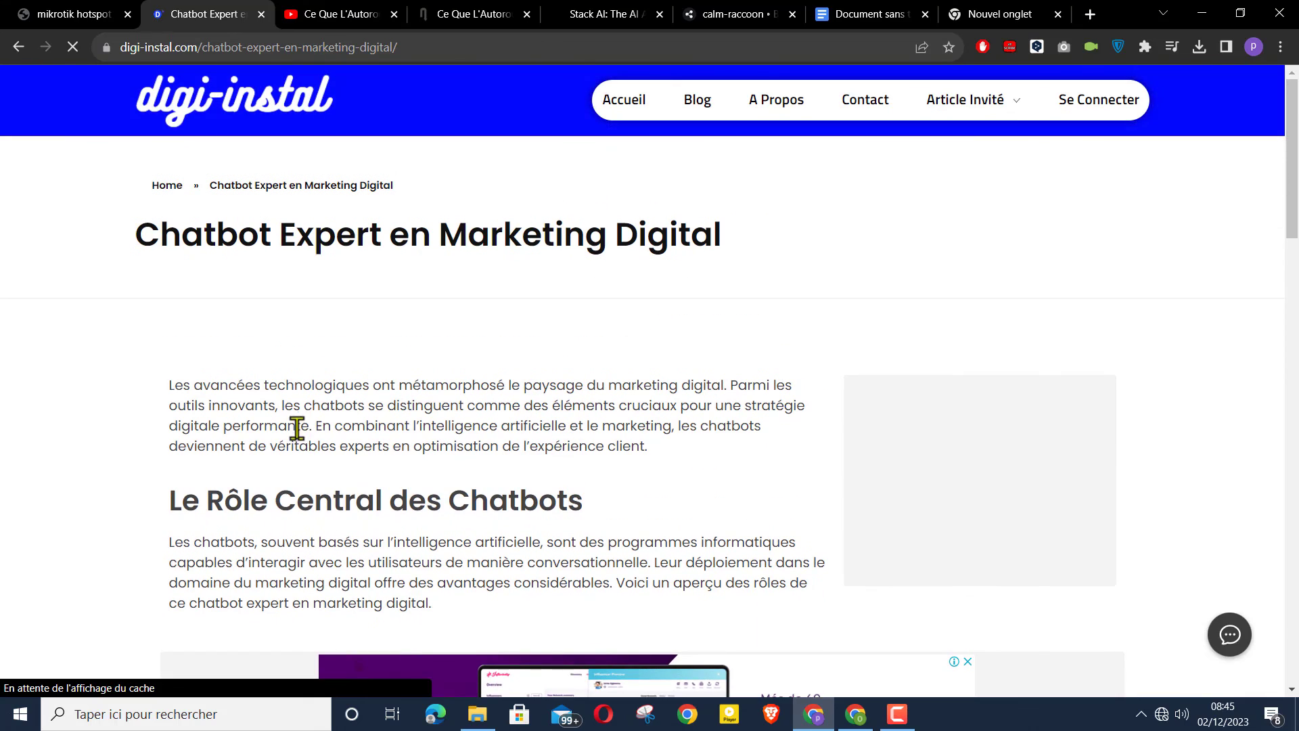
{"action": "scroll", "coordinate": [331, 416], "scroll_direction": "down", "scroll_amount": 1}
{"action": "scroll", "coordinate": [338, 416], "scroll_direction": "down", "scroll_amount": 1}
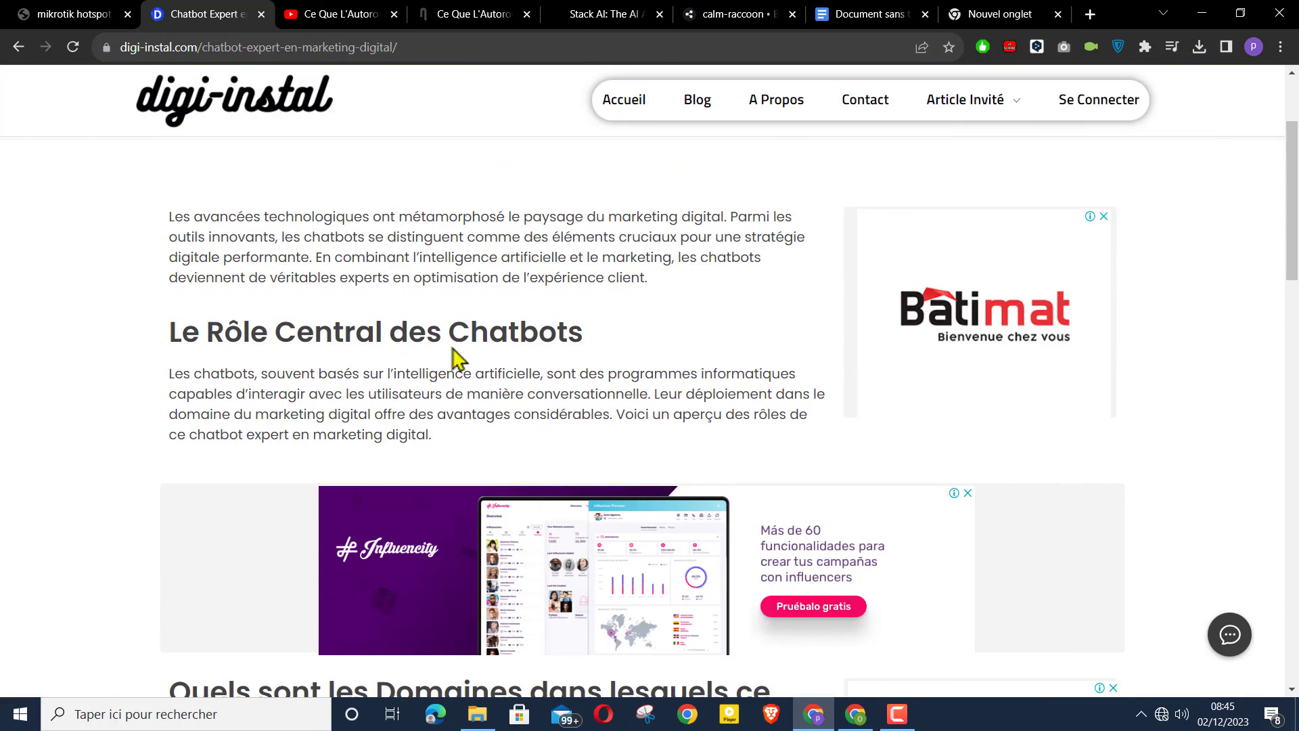
{"action": "scroll", "coordinate": [361, 333], "scroll_direction": "down", "scroll_amount": 4}
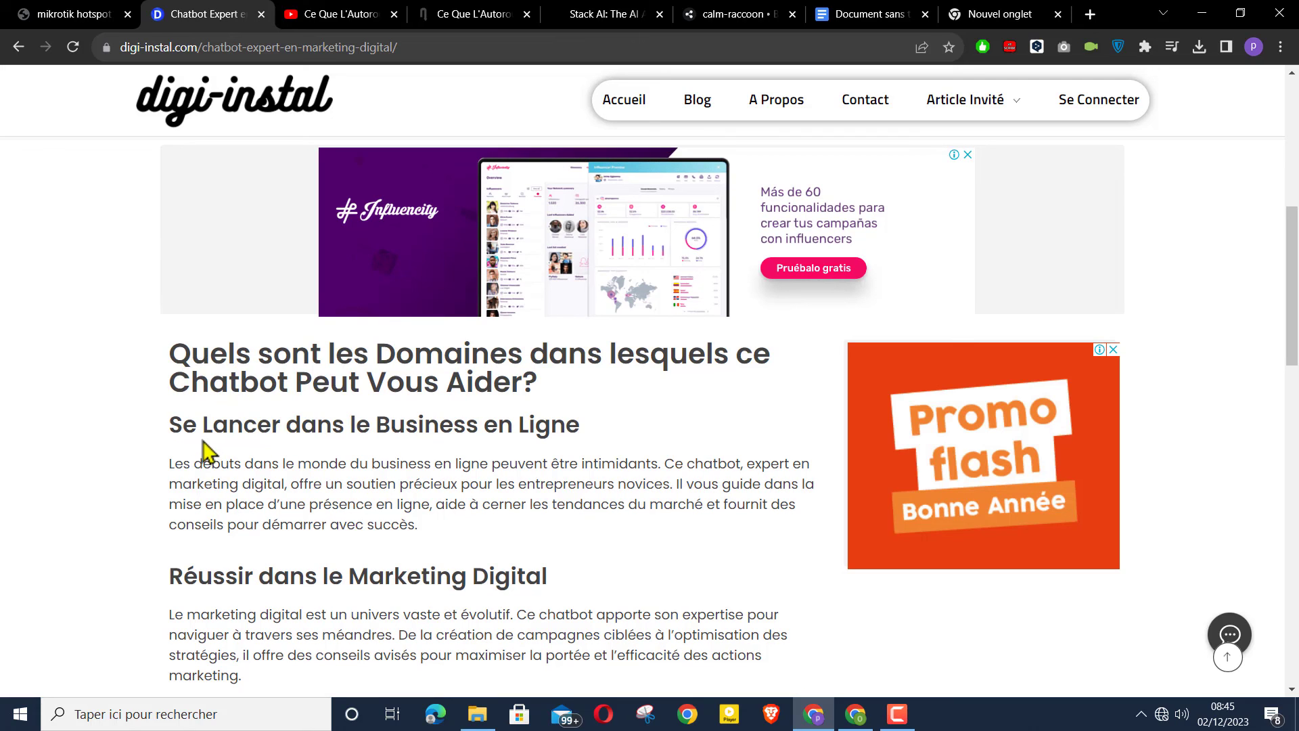
{"action": "scroll", "coordinate": [493, 455], "scroll_direction": "down", "scroll_amount": 2}
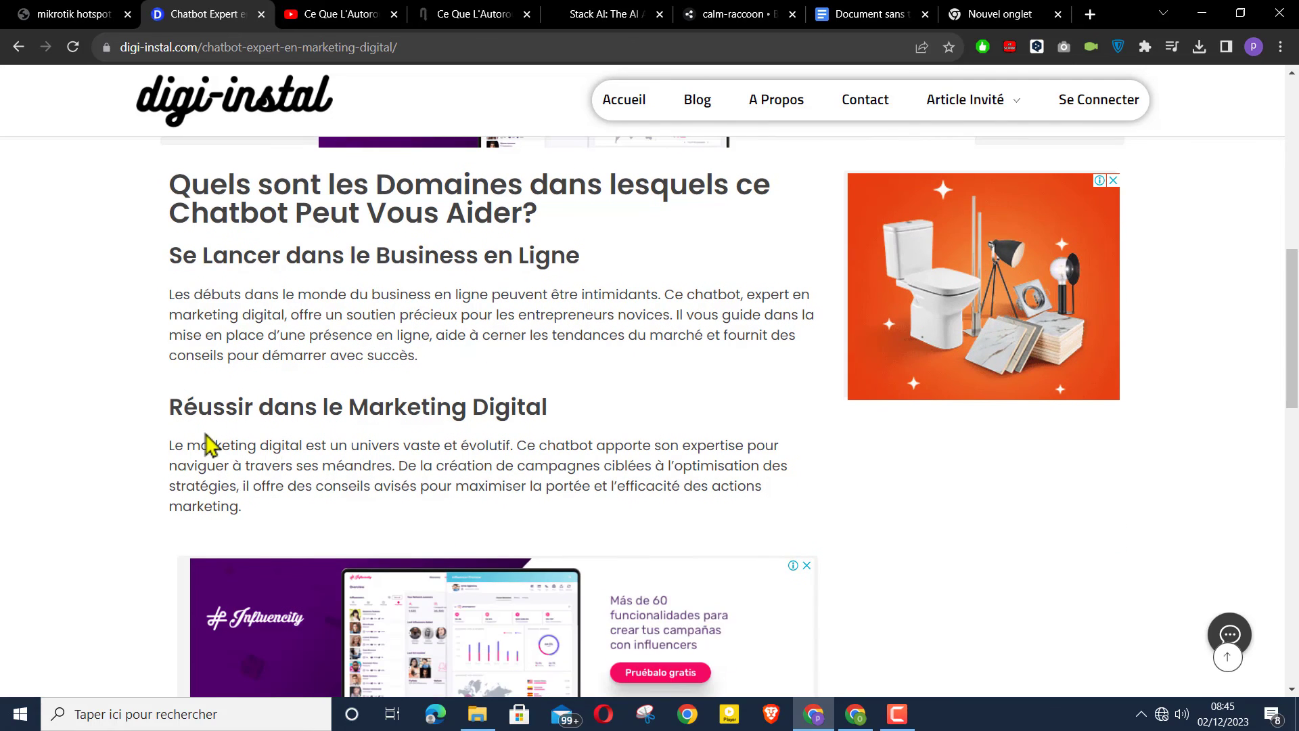
{"action": "scroll", "coordinate": [457, 445], "scroll_direction": "down", "scroll_amount": 3}
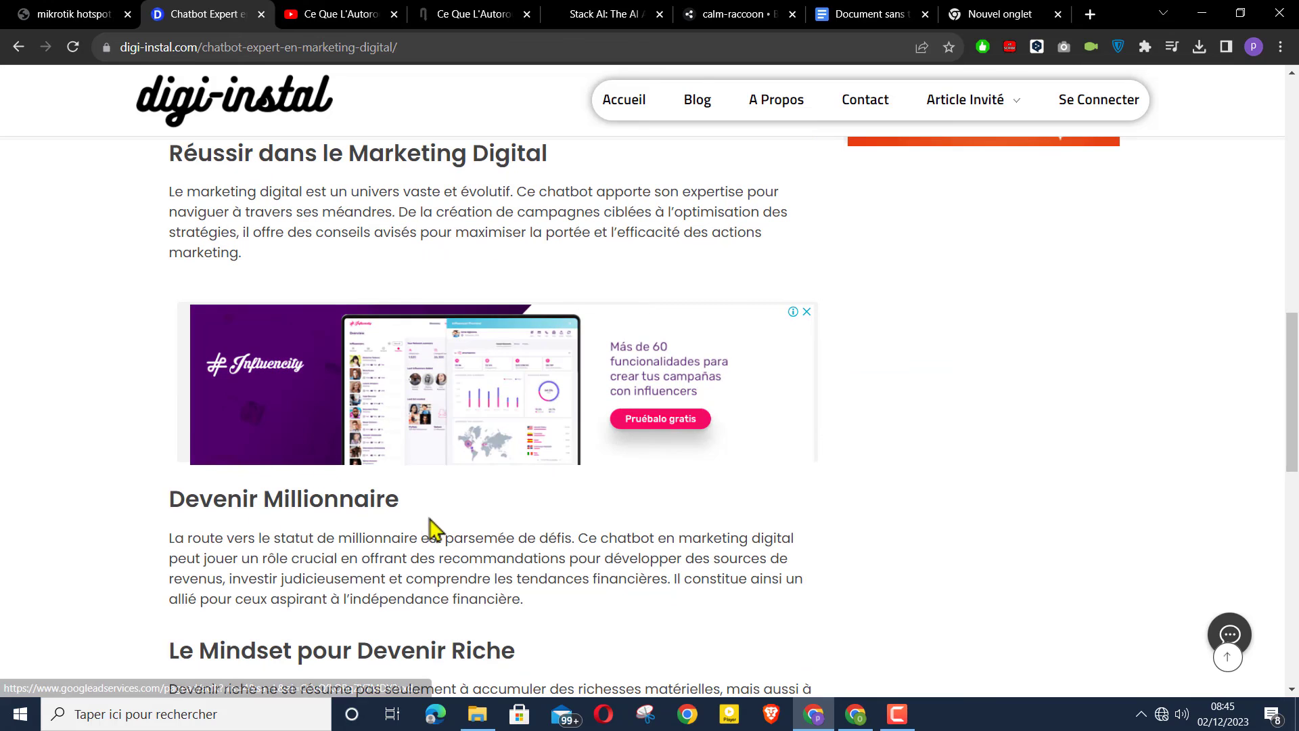
{"action": "scroll", "coordinate": [435, 533], "scroll_direction": "down", "scroll_amount": 1}
{"action": "scroll", "coordinate": [435, 533], "scroll_direction": "down", "scroll_amount": 1}
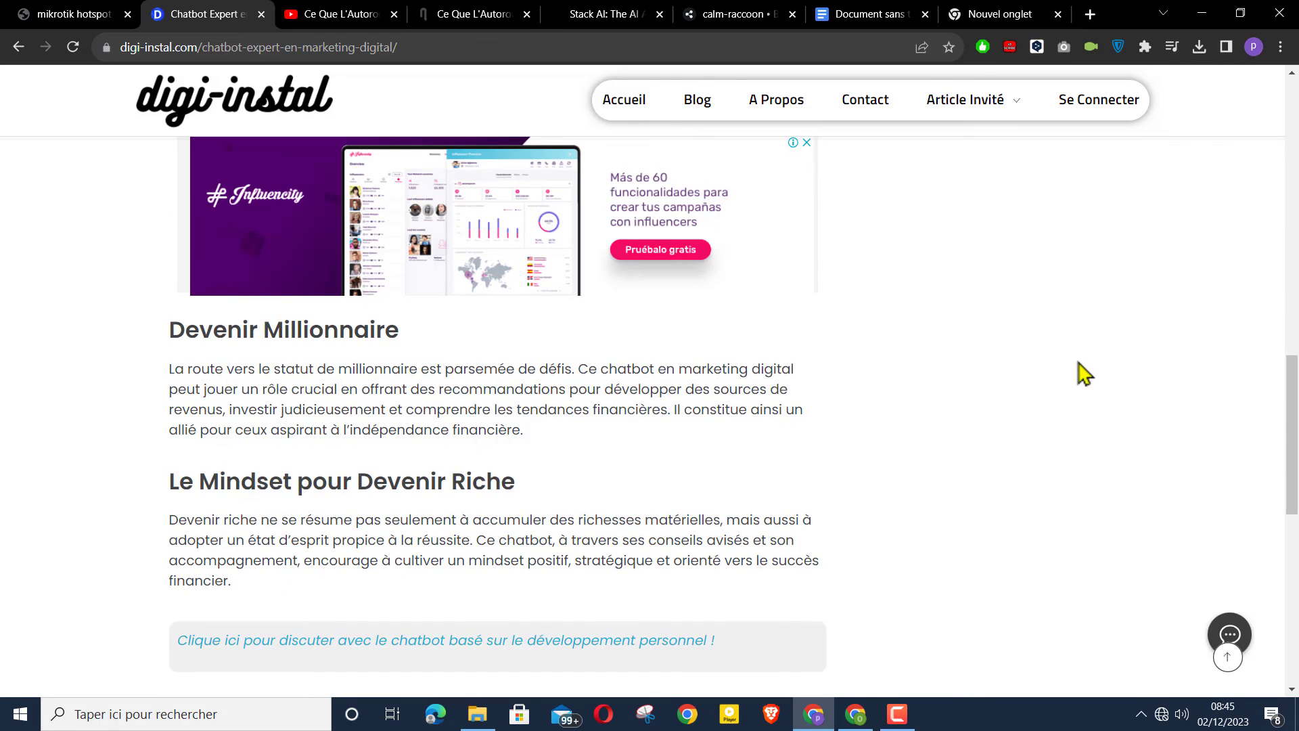
Open the chat widget embedded in the marketing chatbot page
{"action": "scroll", "coordinate": [1074, 374], "scroll_direction": "up", "scroll_amount": 10}
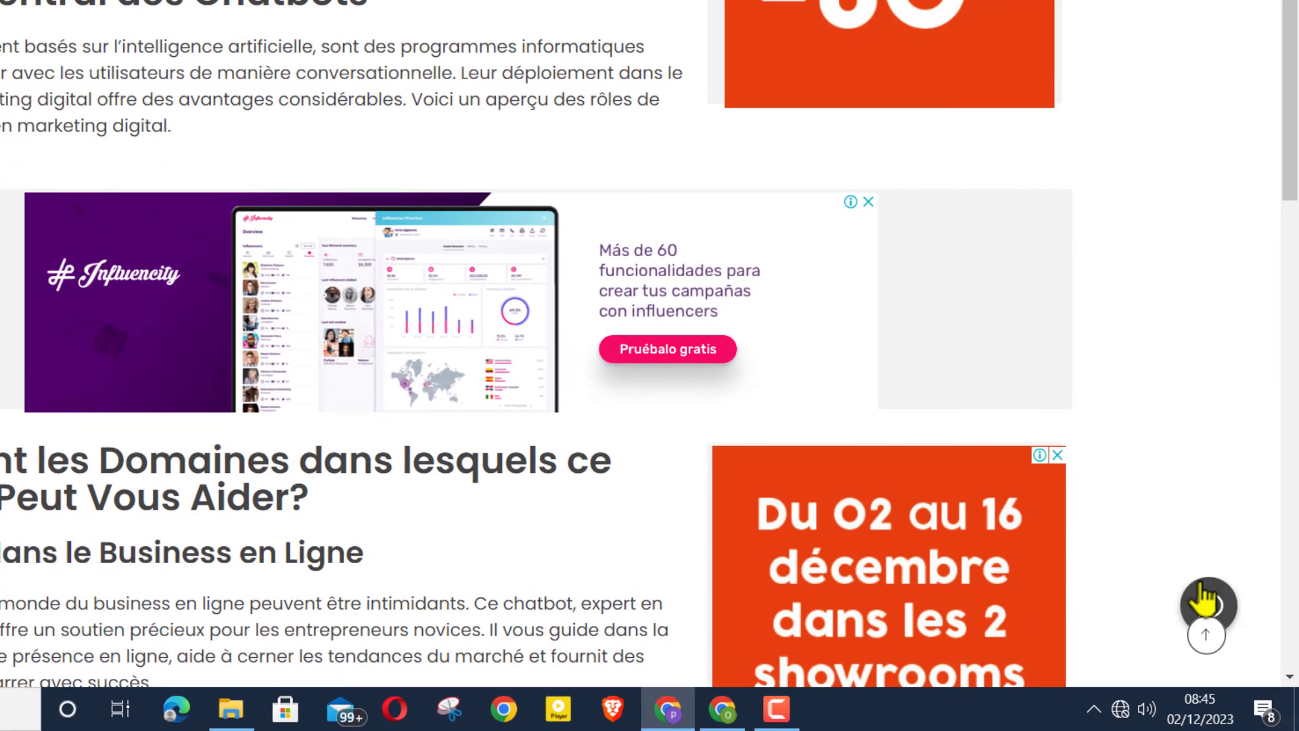
{"action": "left_click", "coordinate": [1207, 602]}
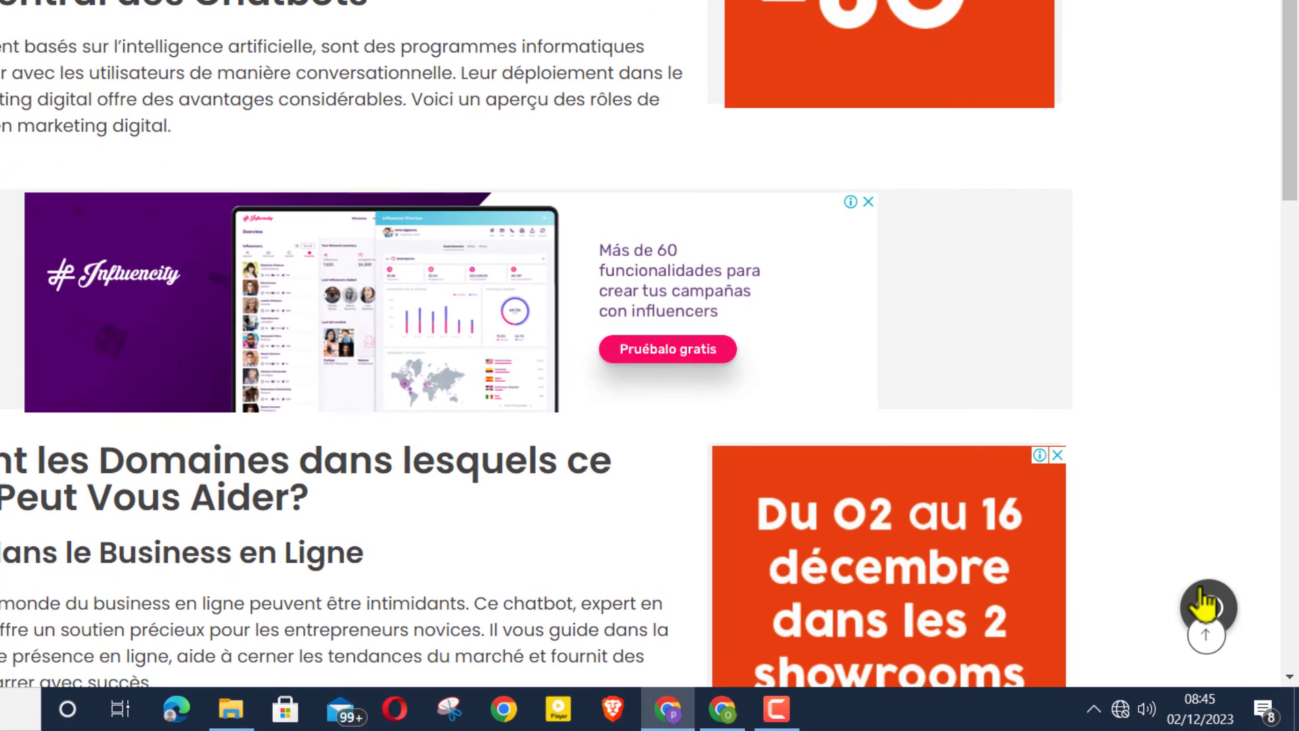